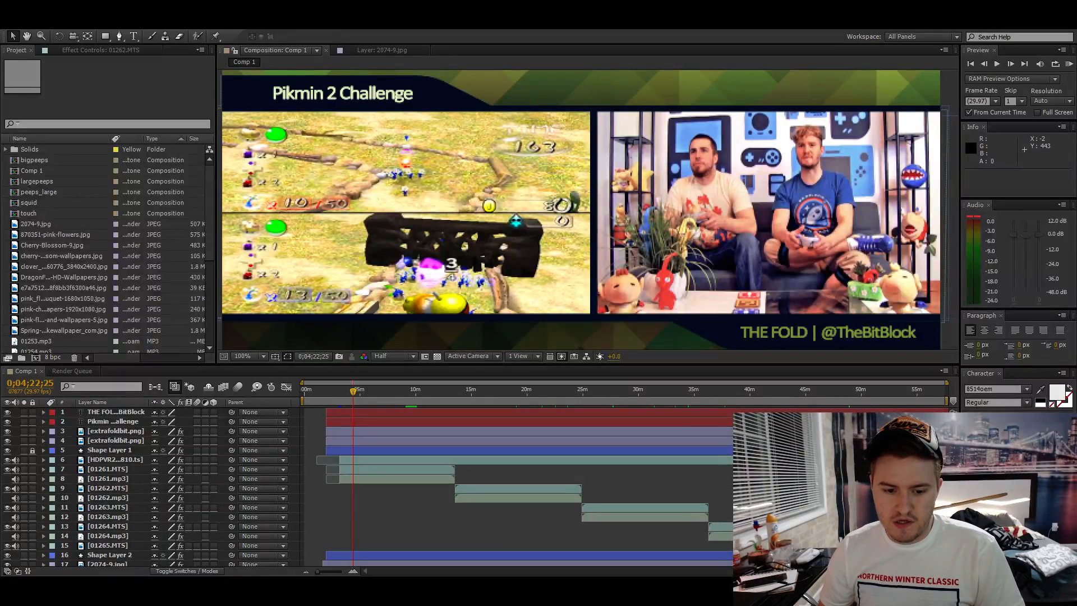
{"action": "left_click", "coordinate": [495, 195]}
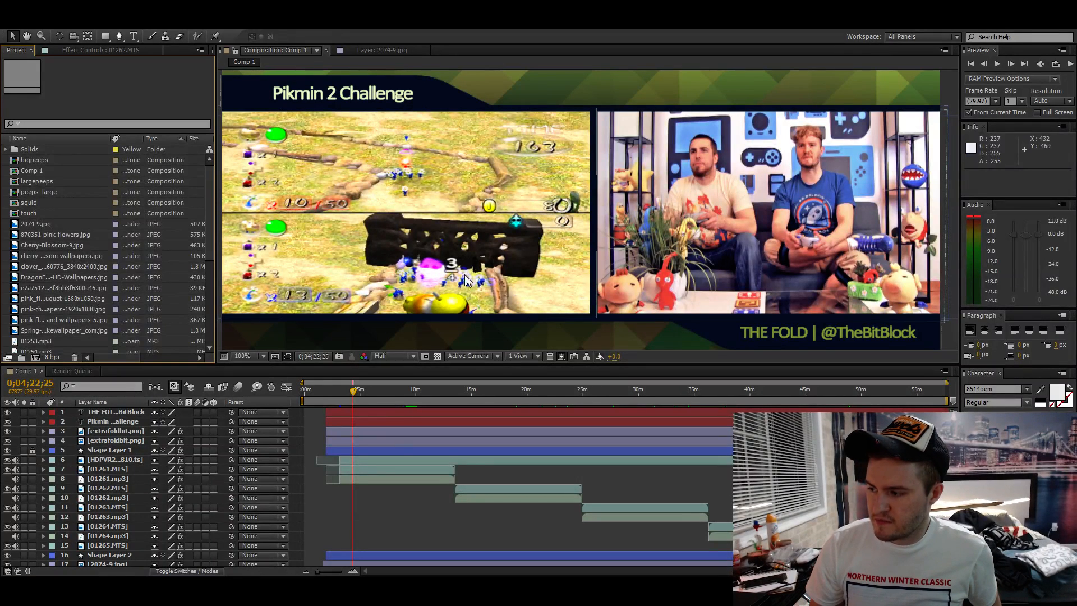
{"action": "left_click", "coordinate": [482, 413]}
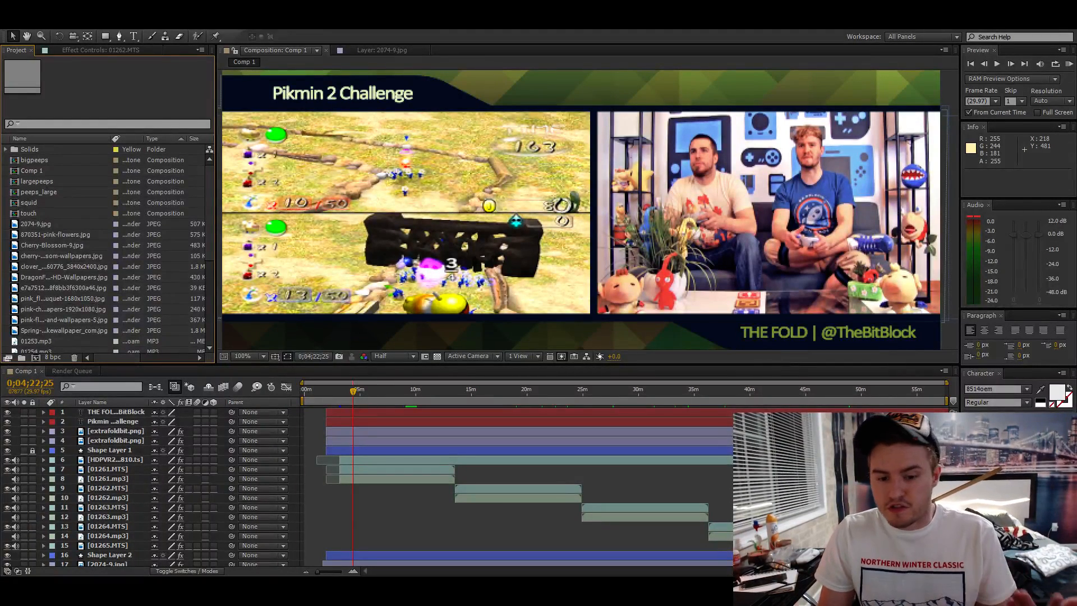
- Move the current time to 0;03;09;24, just after the gameplay and camera clips begin
{"action": "left_click", "coordinate": [354, 572]}
{"action": "left_click", "coordinate": [354, 571]}
{"action": "left_click", "coordinate": [354, 571]}
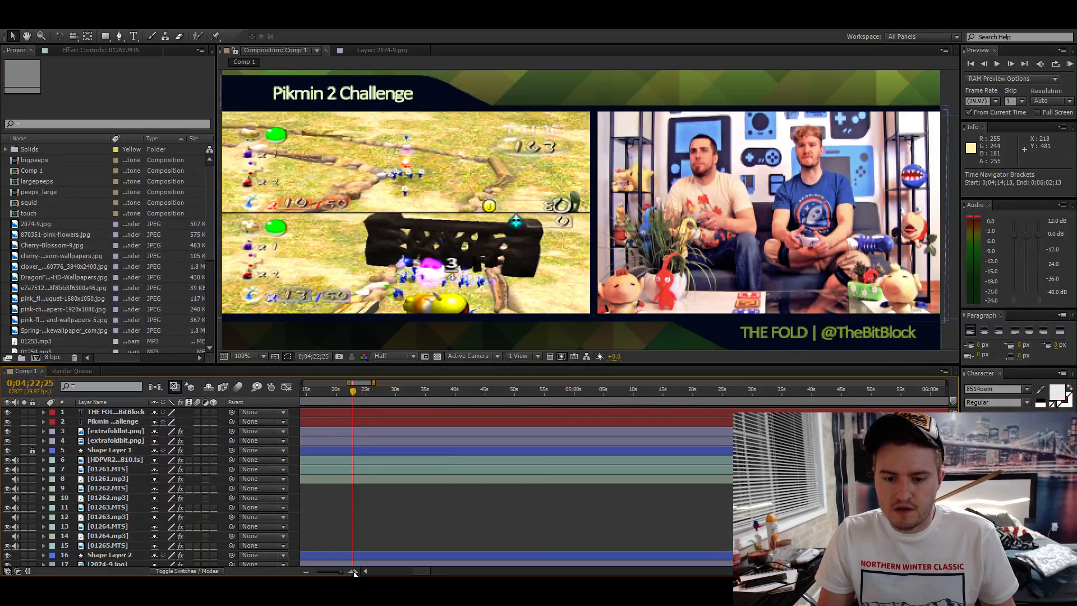
{"action": "left_click", "coordinate": [354, 571]}
{"action": "left_click", "coordinate": [353, 571]}
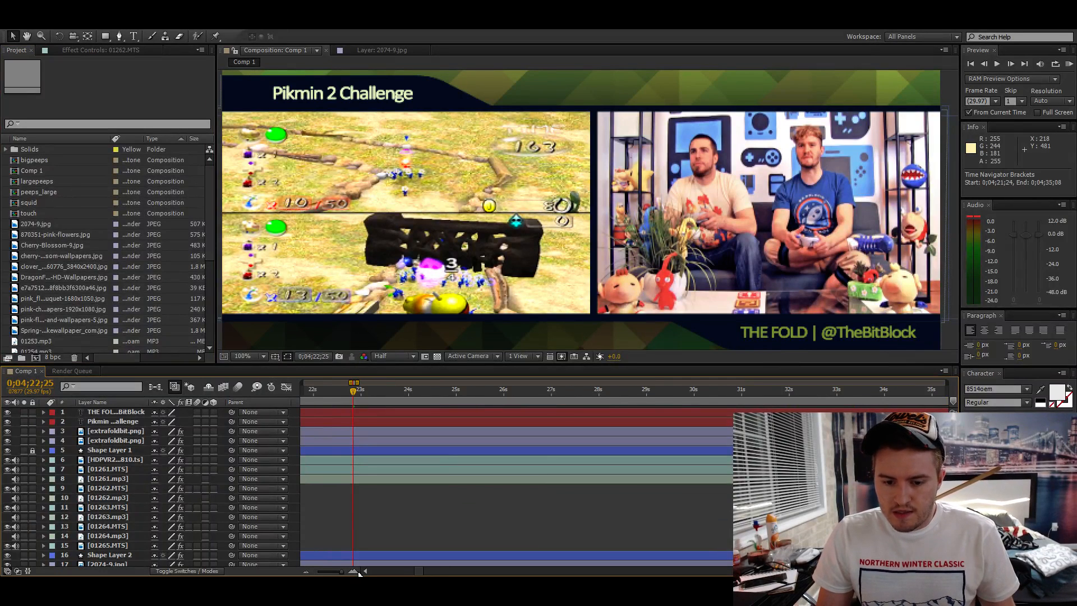
{"action": "left_click", "coordinate": [365, 571]}
{"action": "left_click", "coordinate": [365, 572]}
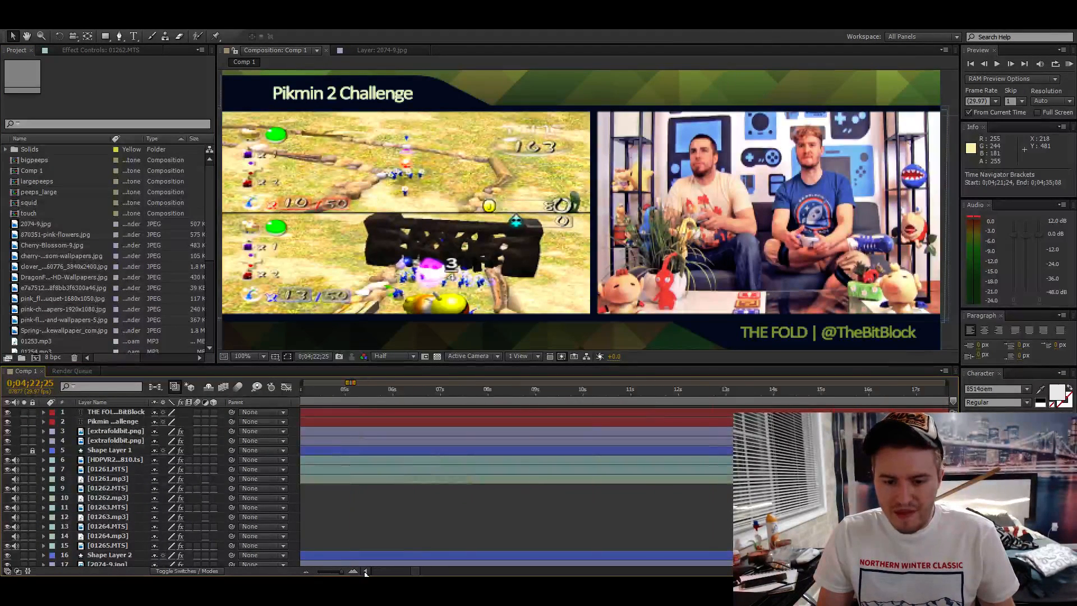
{"action": "left_click", "coordinate": [365, 571]}
{"action": "left_click", "coordinate": [366, 571]}
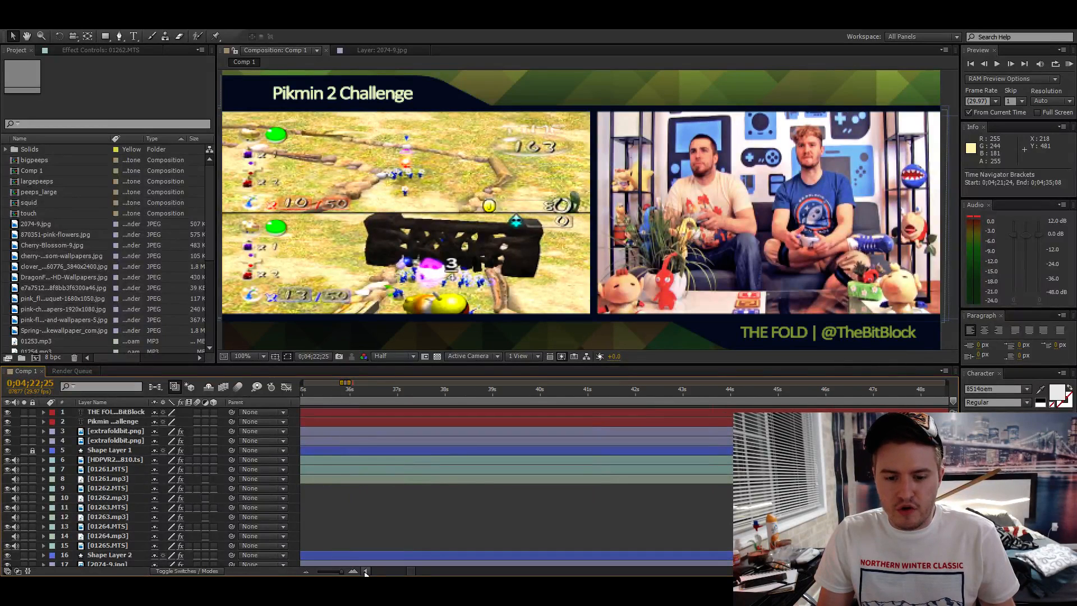
{"action": "left_click", "coordinate": [383, 573]}
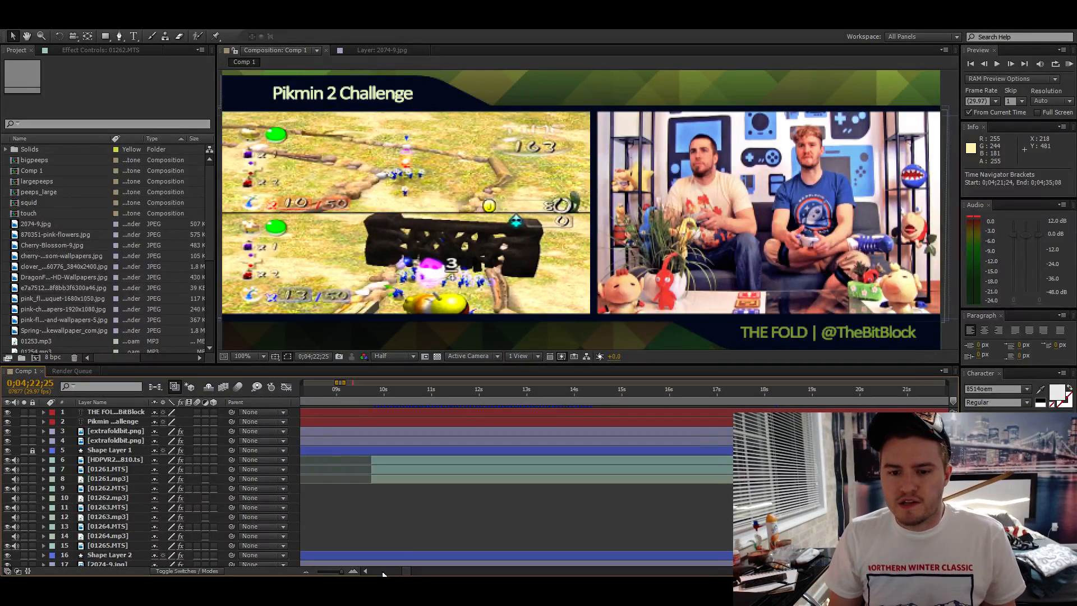
{"action": "left_click", "coordinate": [381, 396]}
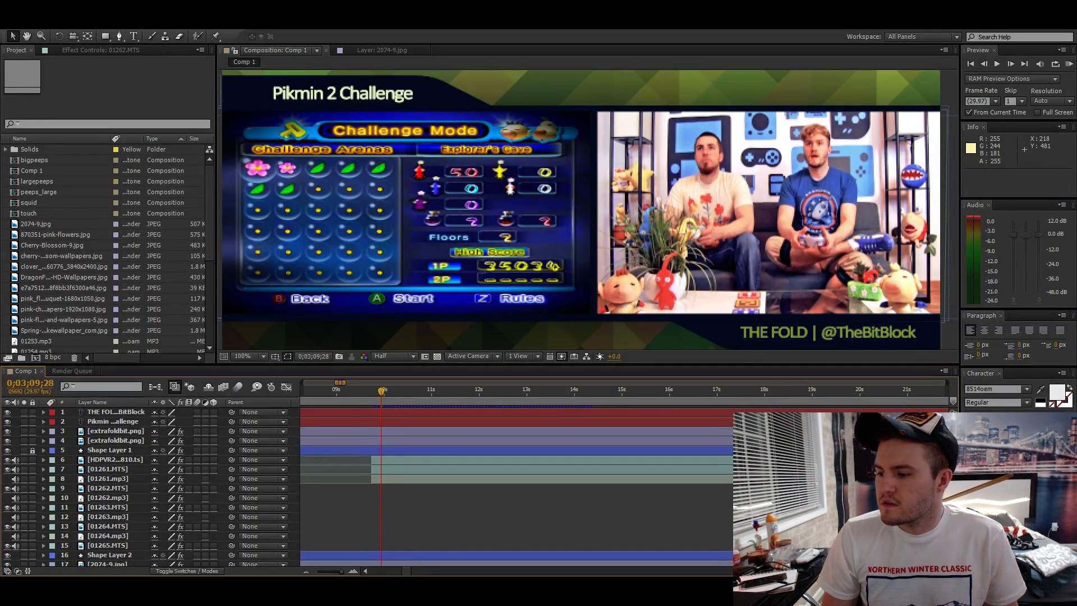
{"action": "left_click", "coordinate": [349, 284]}
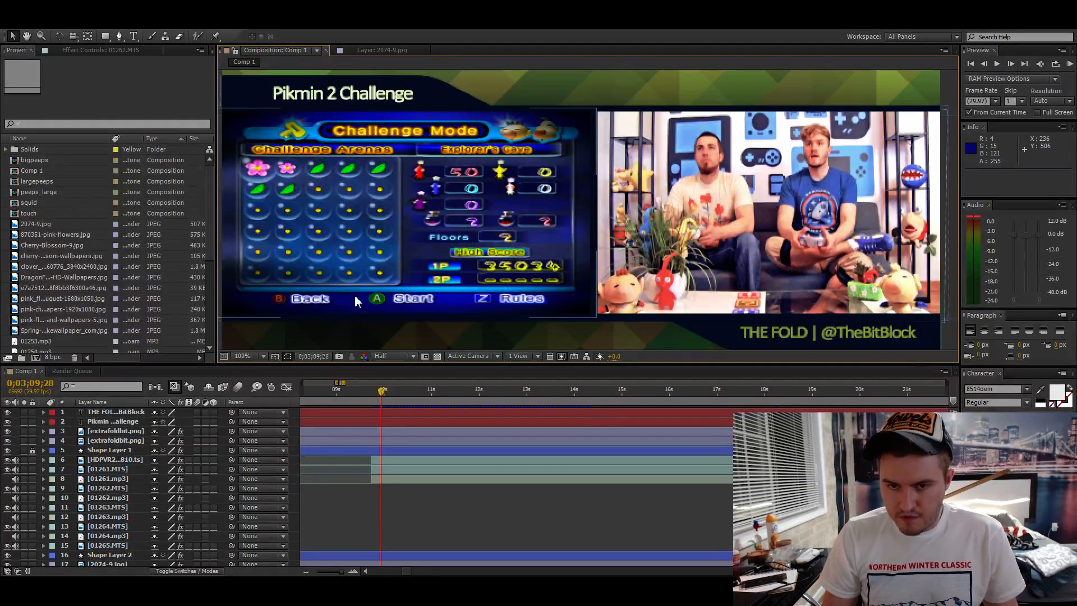
{"action": "left_click", "coordinate": [377, 465]}
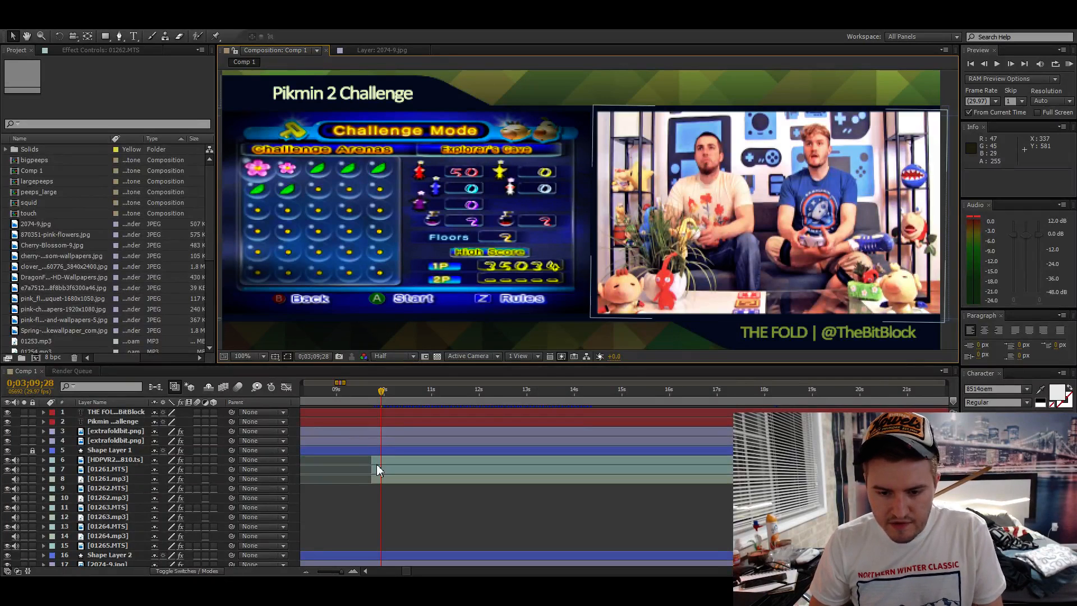
{"action": "left_click", "coordinate": [374, 400]}
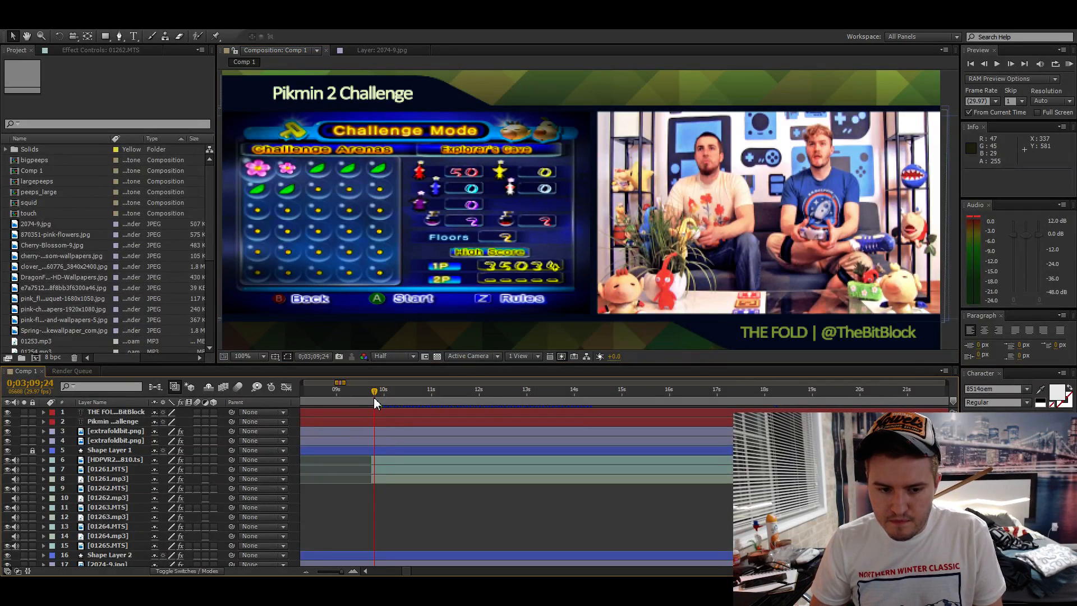
- Duplicate the 01261.MTS camera layer and place the copy at the top of the layer stack
{"action": "left_click", "coordinate": [126, 471]}
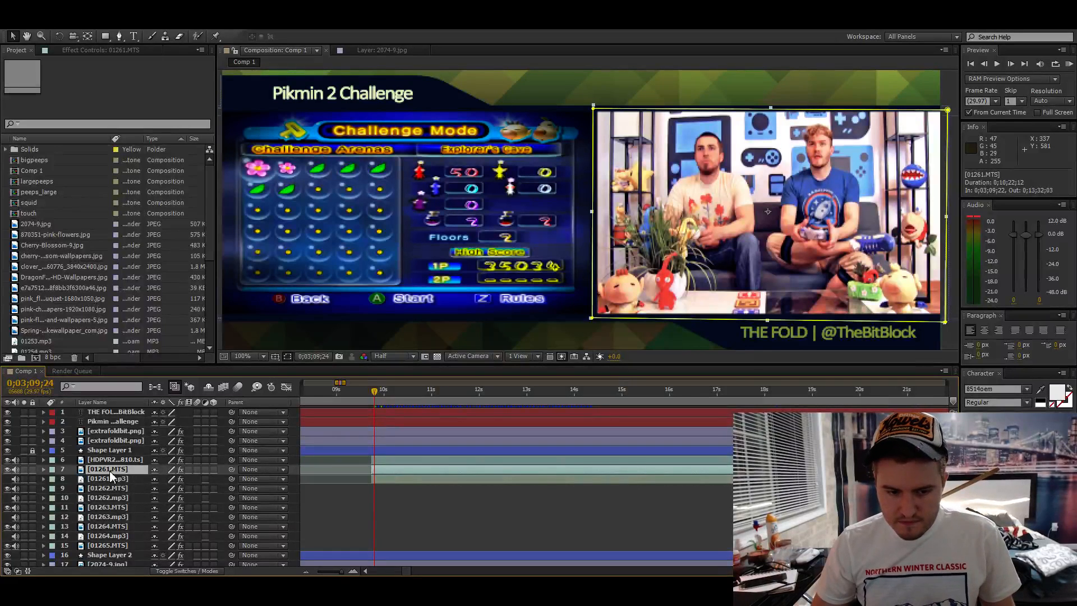
{"action": "key", "text": "ctrl+v"}
{"action": "left_click_drag", "start_coordinate": [111, 472], "coordinate": [112, 411]}
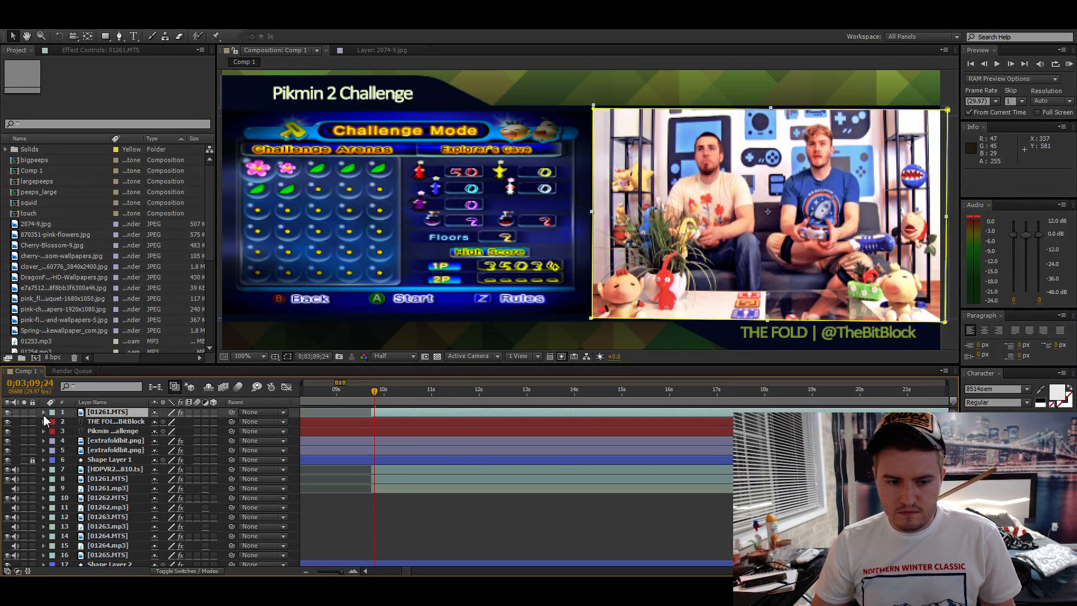
- Mute the audio of the original camera layers 01261.MTS through 01265.MTS
{"action": "left_click", "coordinate": [94, 479]}
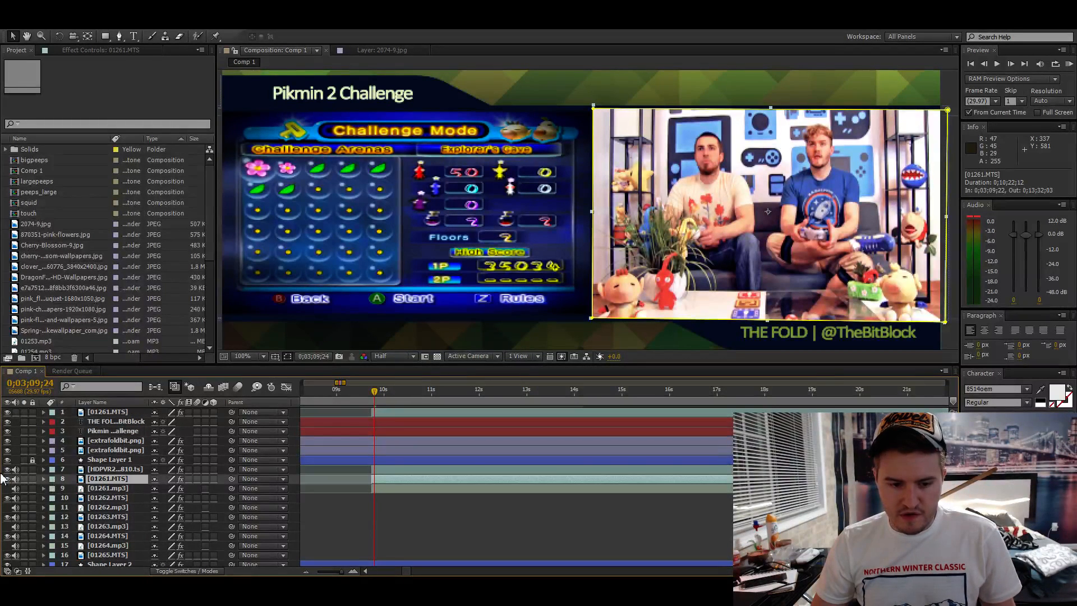
{"action": "left_click", "coordinate": [102, 499]}
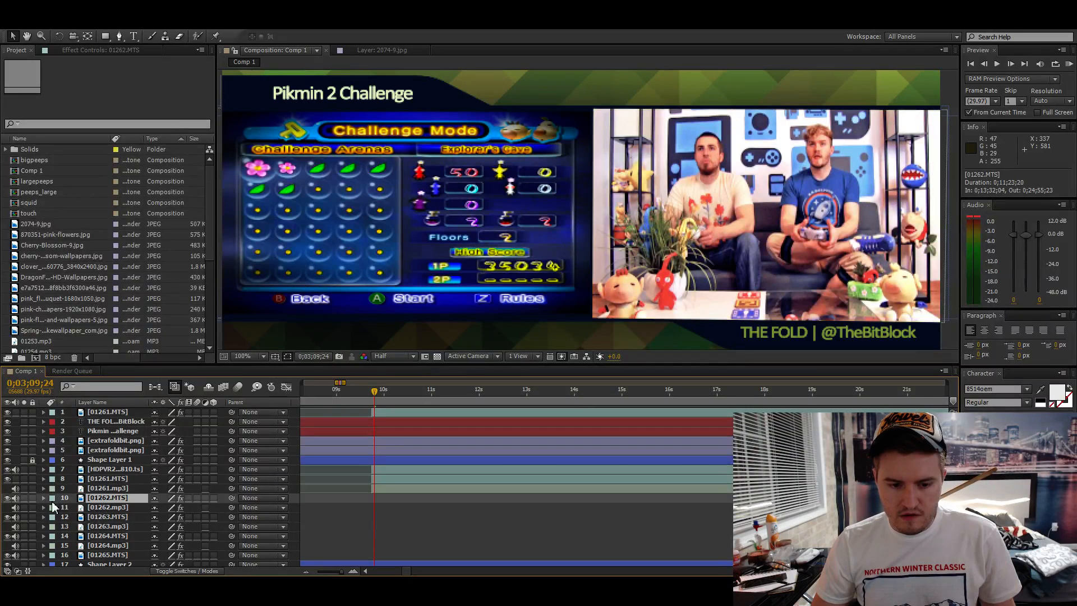
{"action": "left_click", "coordinate": [121, 517]}
{"action": "scroll", "coordinate": [126, 499], "scroll_direction": "down", "scroll_amount": 1}
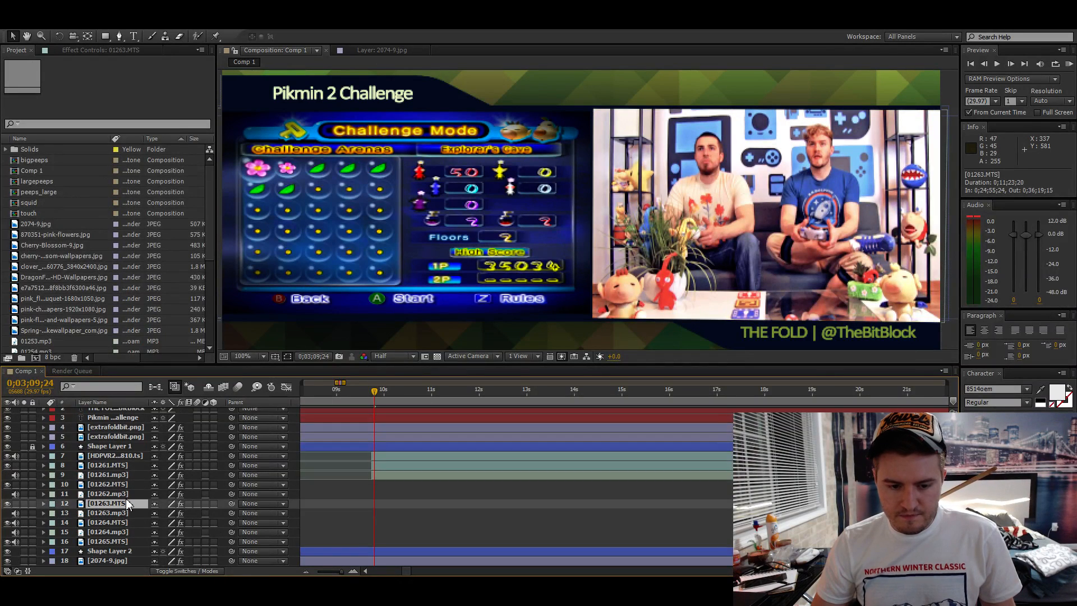
{"action": "left_click", "coordinate": [110, 522]}
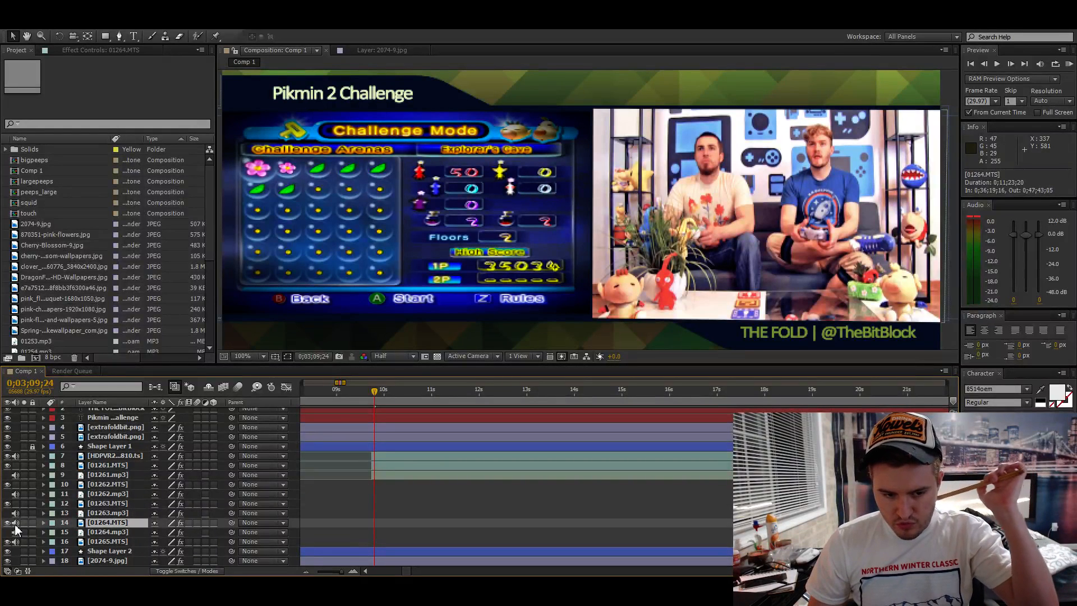
{"action": "left_click", "coordinate": [97, 546]}
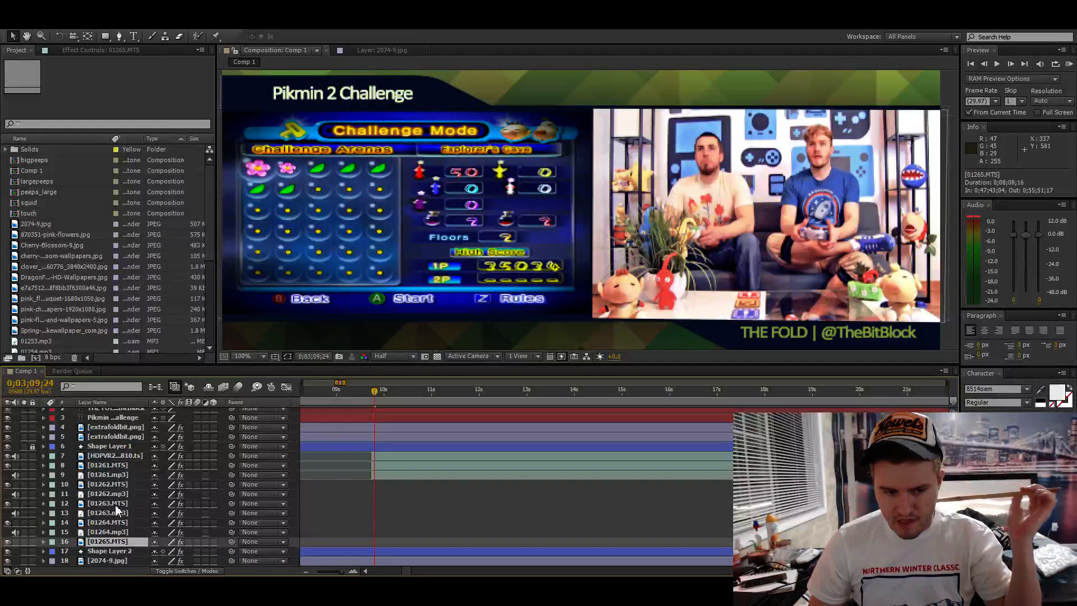
- Fit the topmost 01261.MTS copy to the full composition size
{"action": "left_click", "coordinate": [383, 459]}
{"action": "scroll", "coordinate": [383, 459], "scroll_direction": "up", "scroll_amount": 1}
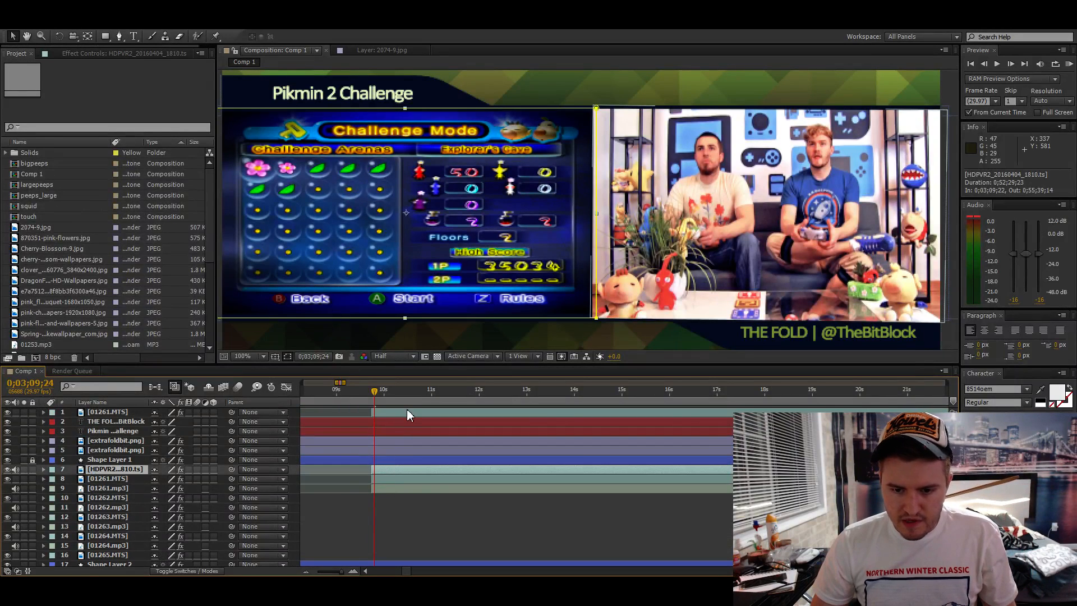
{"action": "left_click", "coordinate": [407, 410]}
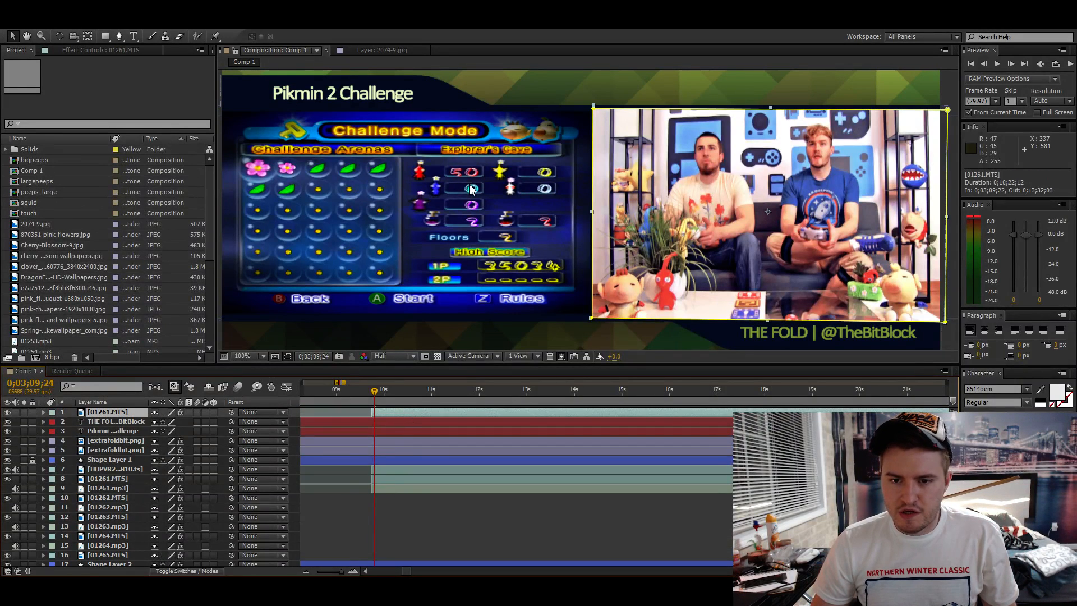
{"action": "key", "text": "ctrl+alt+f"}
{"action": "key", "text": "ctrl+z"}
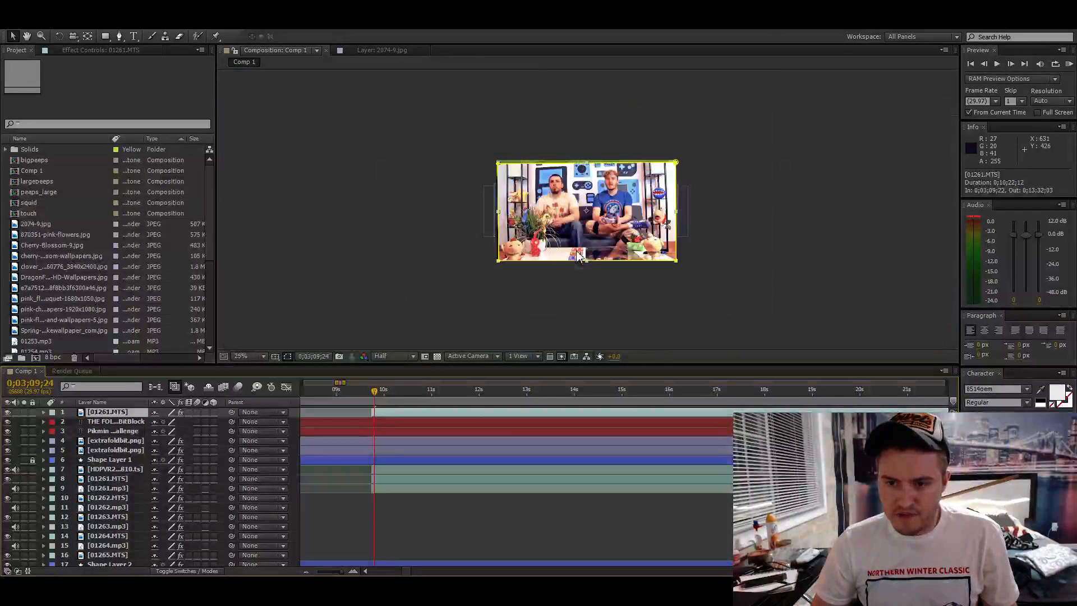
{"action": "key", "text": "ctrl+shift+z"}
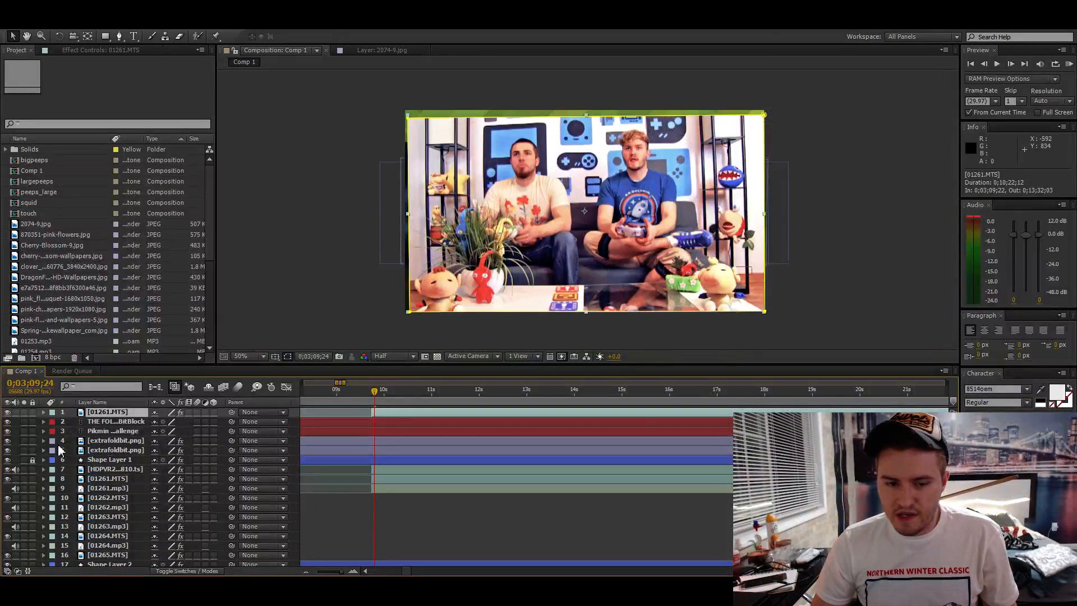
- Delete the masks from the topmost 01261.MTS copy
{"action": "left_click", "coordinate": [44, 413]}
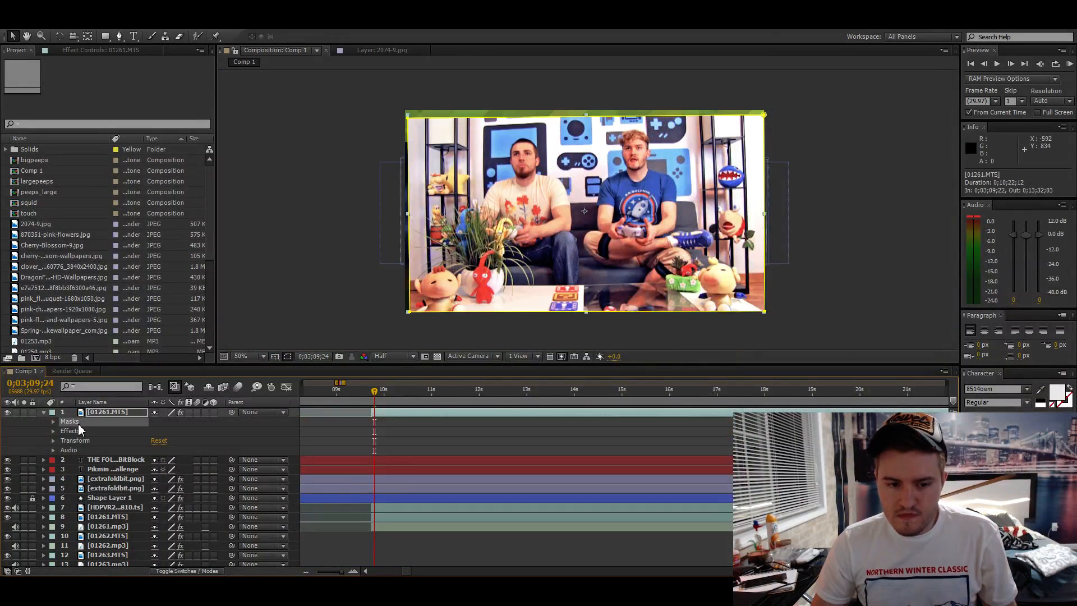
{"action": "key", "text": "Delete"}
{"action": "left_click_drag", "start_coordinate": [590, 232], "coordinate": [519, 226]}
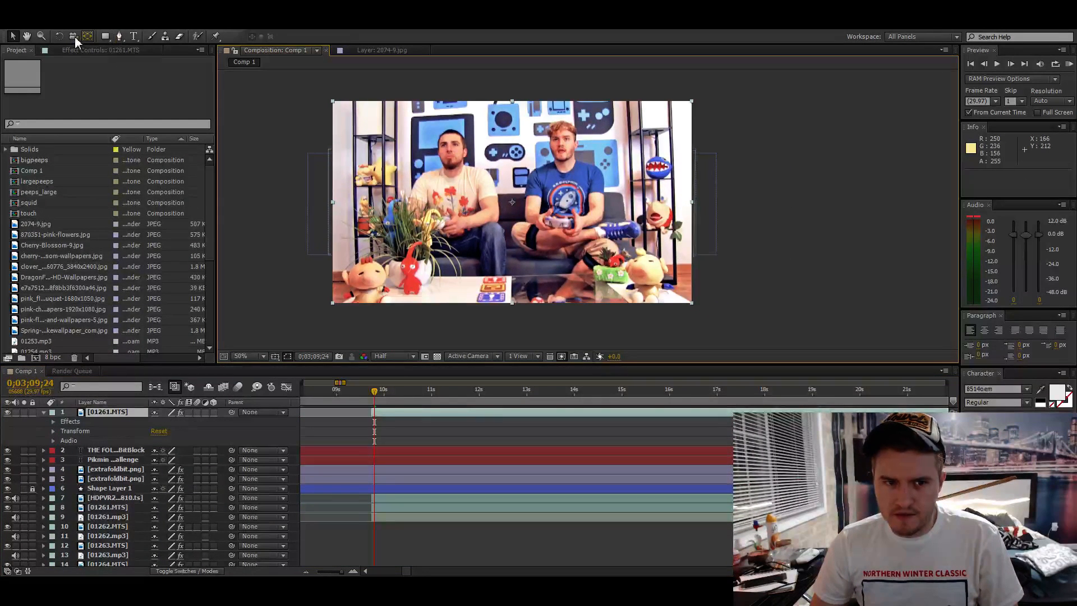
- Rotate the topmost 01261.MTS copy to about 1.1° and stretch it to about 68% by 72% so it covers the frame
{"action": "left_click", "coordinate": [60, 35]}
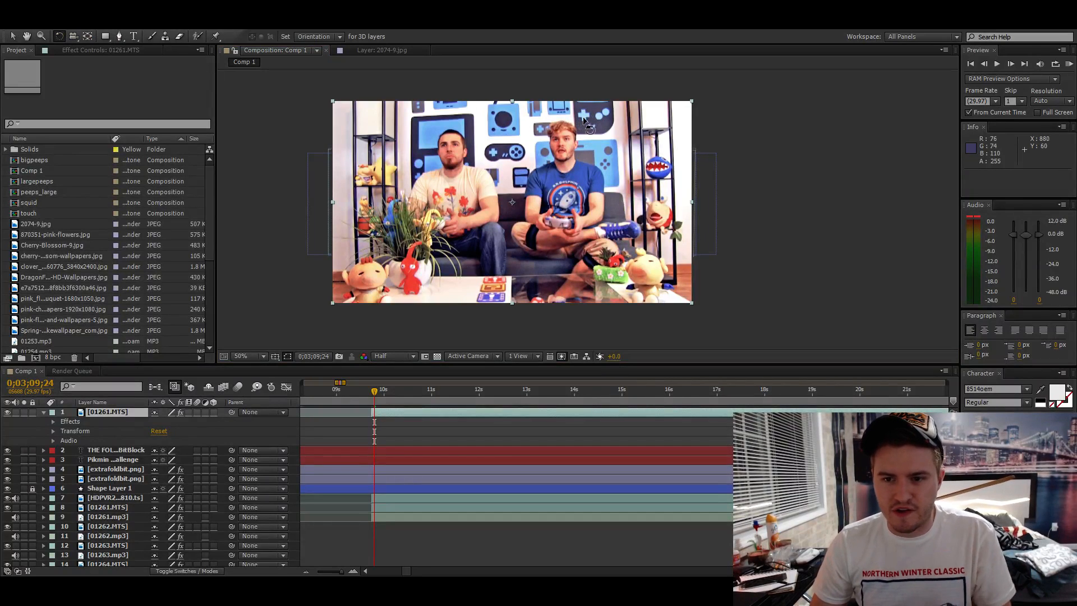
{"action": "left_click_drag", "start_coordinate": [574, 111], "coordinate": [595, 113]}
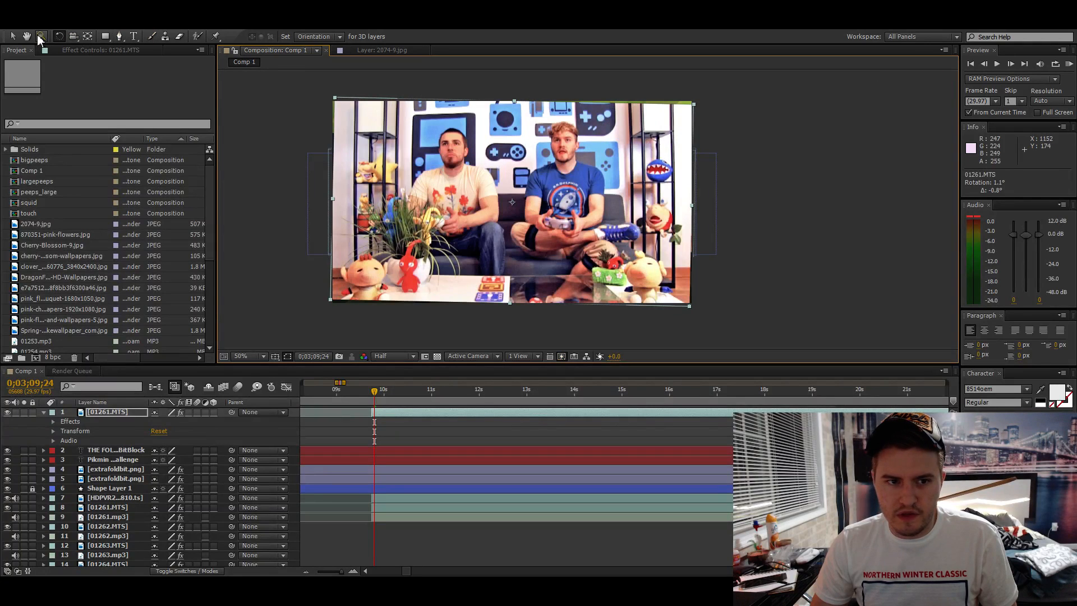
{"action": "left_click", "coordinate": [13, 36]}
{"action": "left_click_drag", "start_coordinate": [333, 199], "coordinate": [328, 199]}
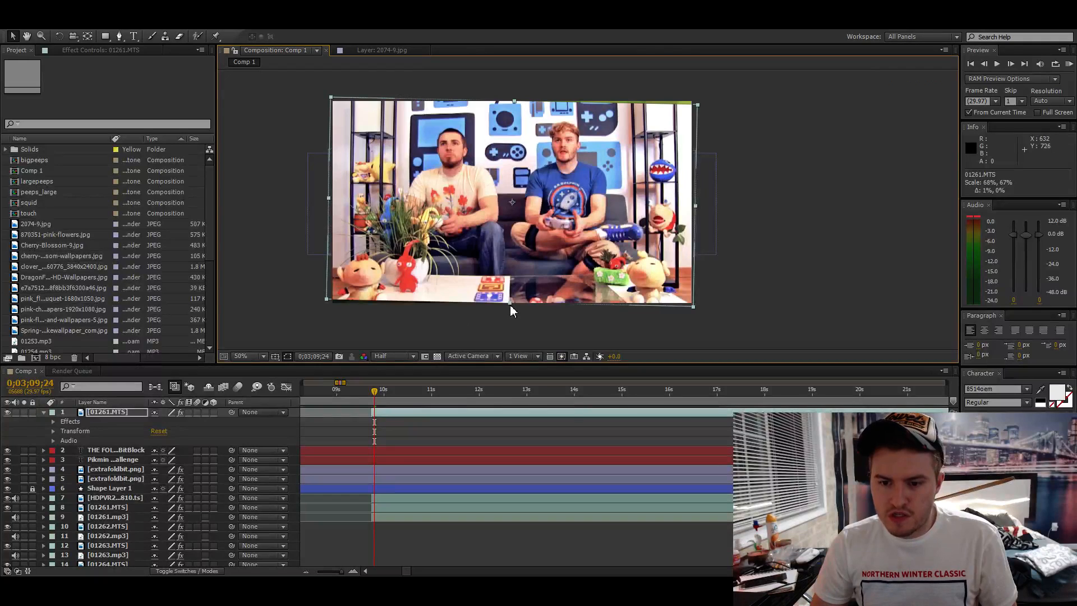
{"action": "left_click_drag", "start_coordinate": [510, 305], "coordinate": [509, 312]}
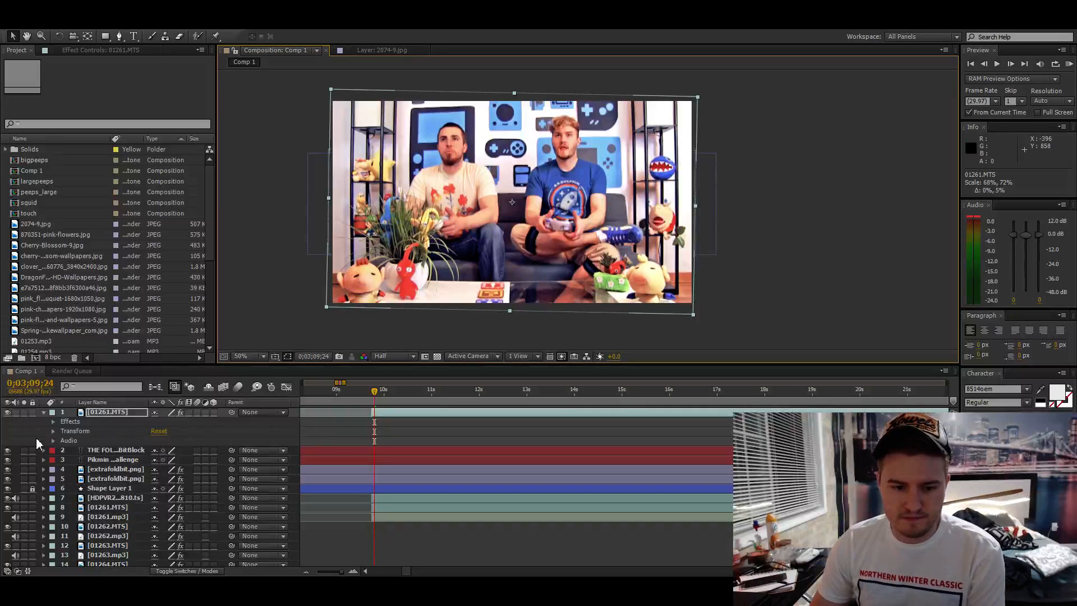
- Rename the topmost 01261.MTS copy as BIGPEEPS and hide the layer
{"action": "left_click", "coordinate": [44, 412]}
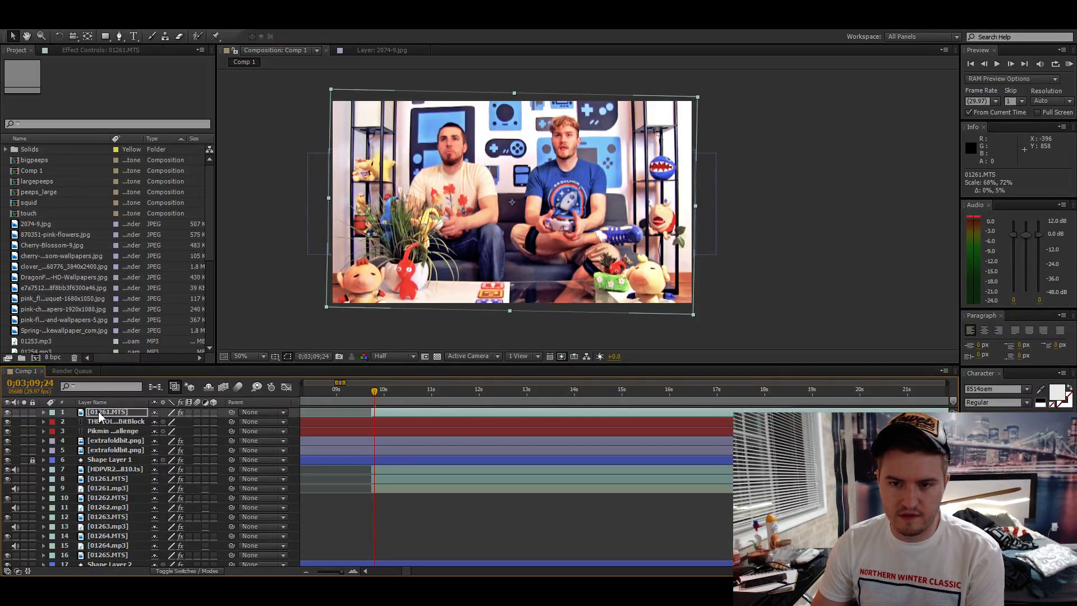
{"action": "key", "text": "Return"}
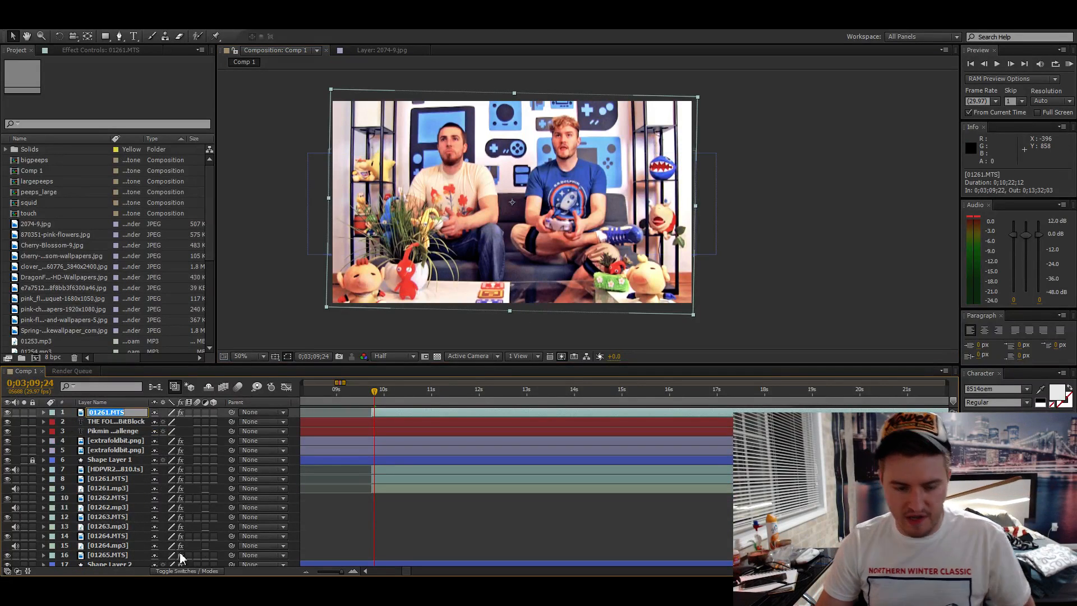
{"action": "type", "text": "BIG"}
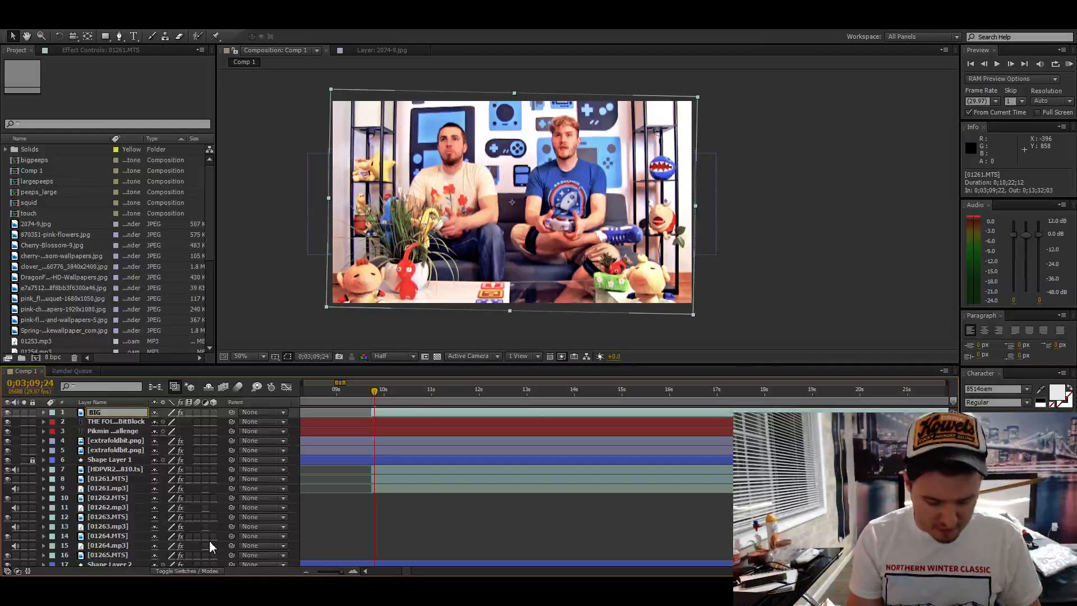
{"action": "type", "text": "PEEPS"}
{"action": "key", "text": "Return"}
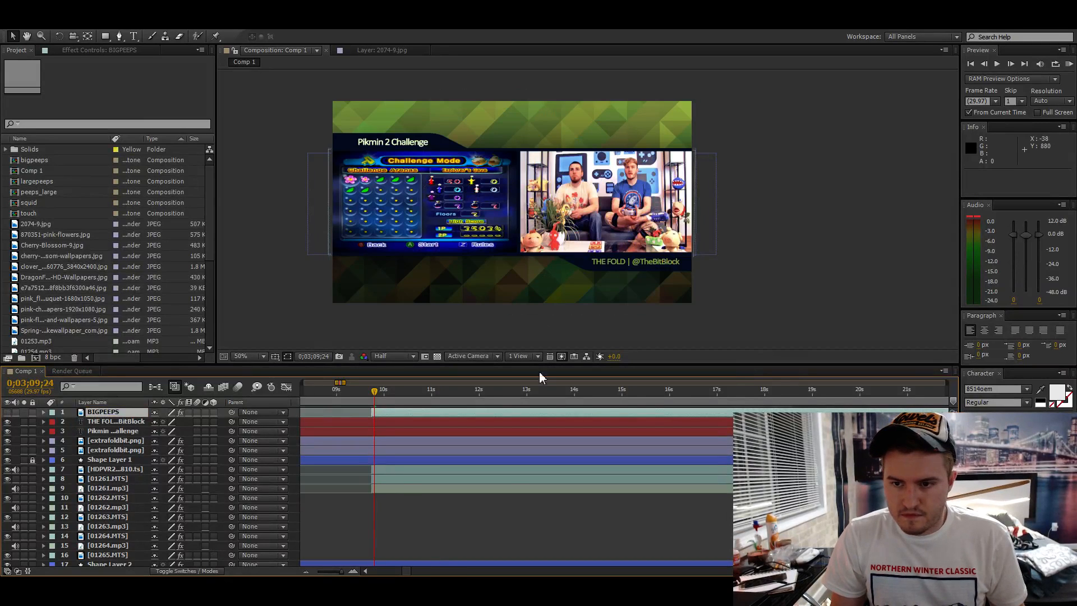
- Duplicate the HDPVR2 gameplay capture layer and place the copy directly below BIGPEEPS
{"action": "left_click", "coordinate": [433, 216]}
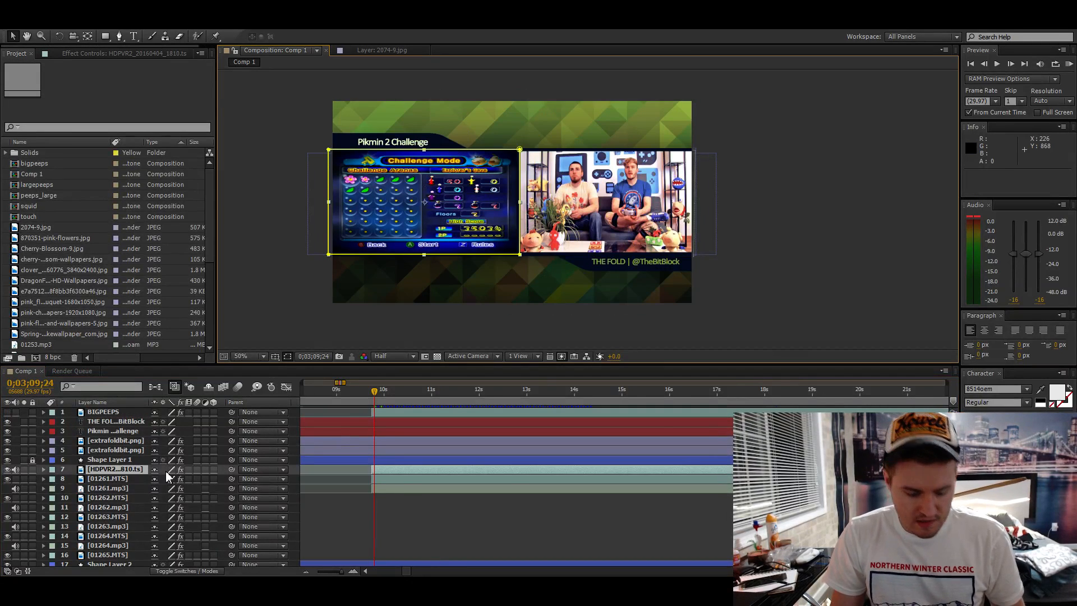
{"action": "key", "text": "ctrl+v"}
{"action": "left_click_drag", "start_coordinate": [119, 477], "coordinate": [95, 429]}
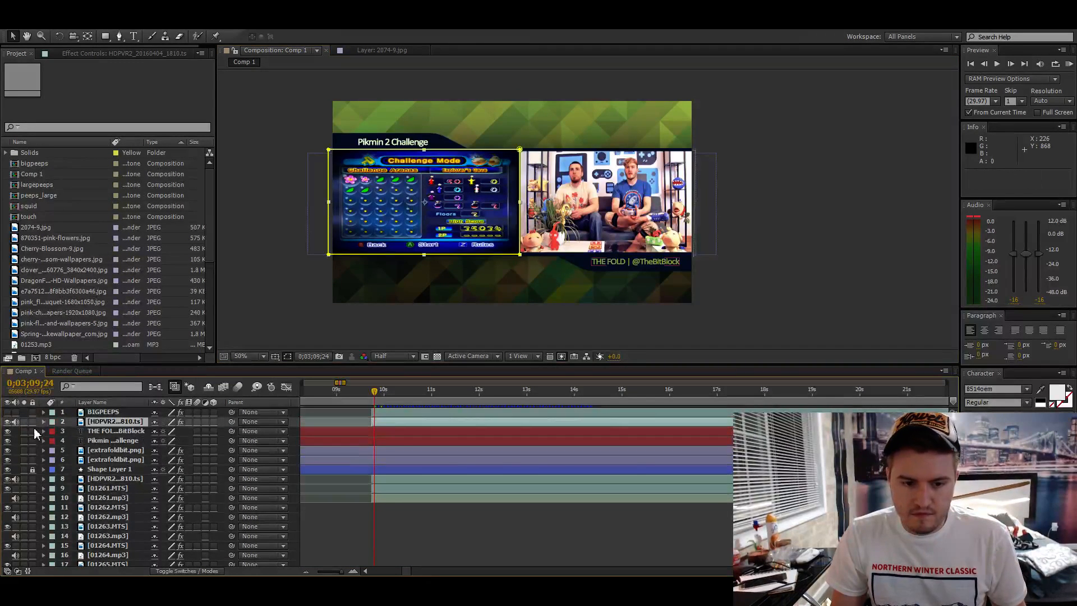
{"action": "left_click", "coordinate": [107, 422]}
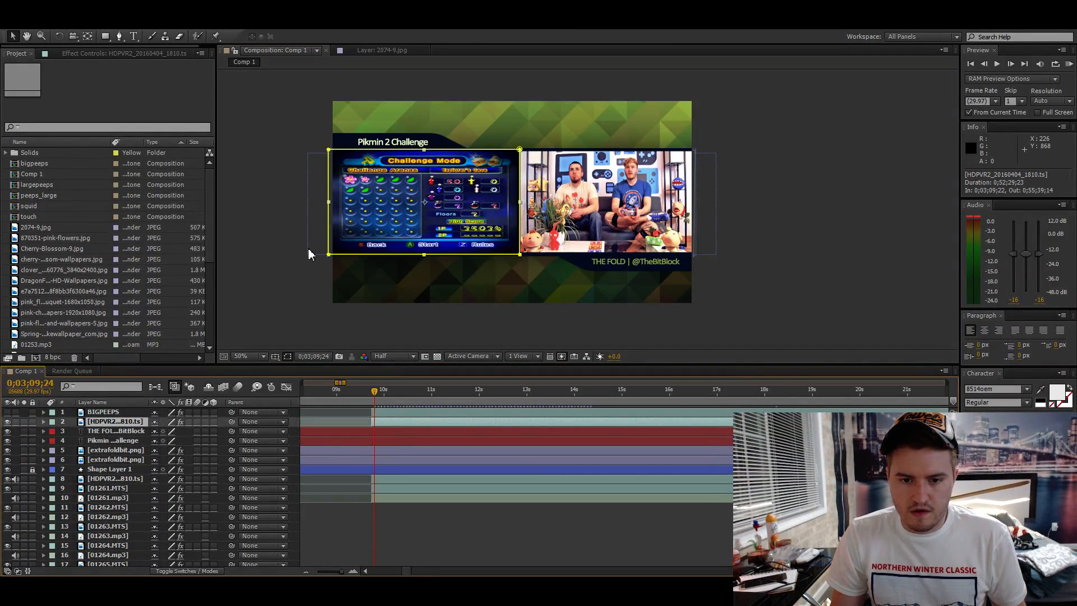
- Fit the copied HDPVR2 gameplay layer to the composition frame and delete its masks
{"action": "key", "text": "ctrl+alt+f"}
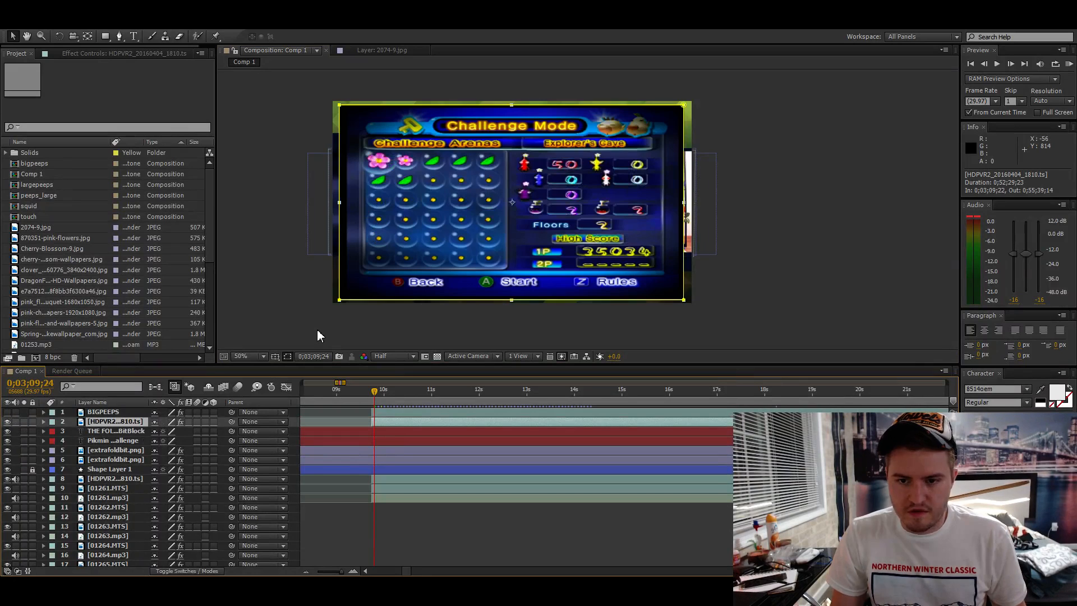
{"action": "left_click", "coordinate": [44, 421]}
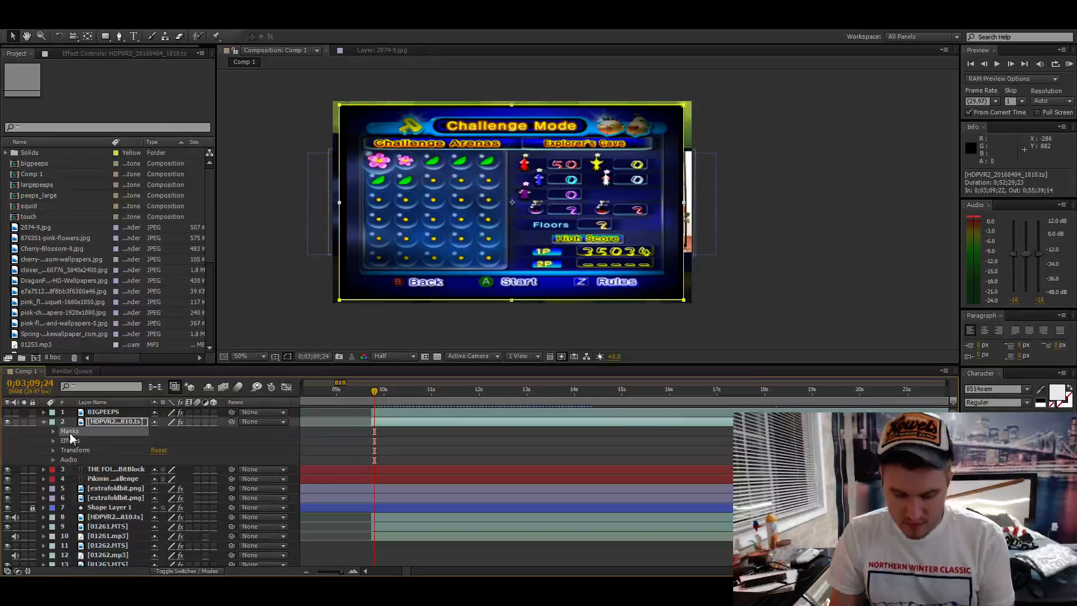
{"action": "key", "text": "ctrl+alt+f"}
{"action": "scroll", "coordinate": [479, 211], "scroll_direction": "down", "scroll_amount": 2}
{"action": "scroll", "coordinate": [506, 139], "scroll_direction": "up", "scroll_amount": 2}
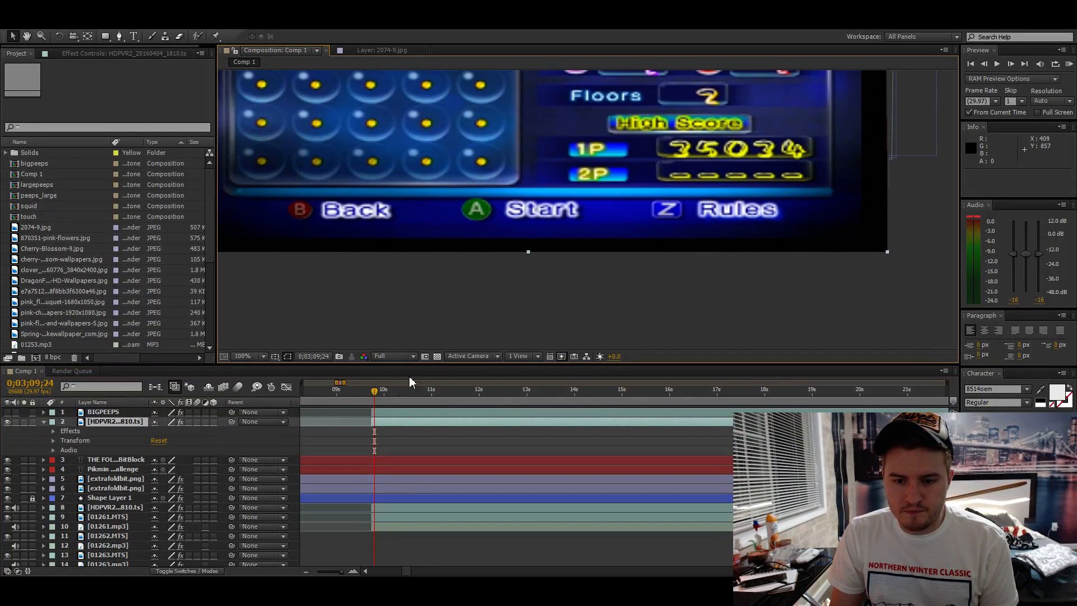
- Set the preview resolution to Full and stretch the gameplay copy's height to about 161%
{"action": "key", "text": "ctrl+j"}
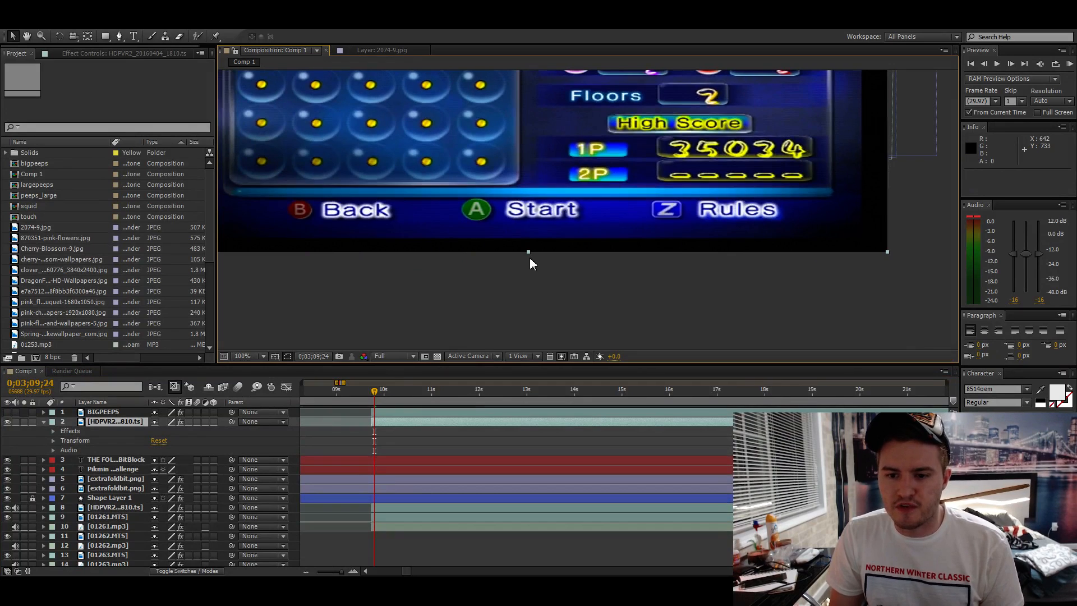
{"action": "key", "text": "period"}
{"action": "left_click_drag", "start_coordinate": [469, 294], "coordinate": [473, 322]}
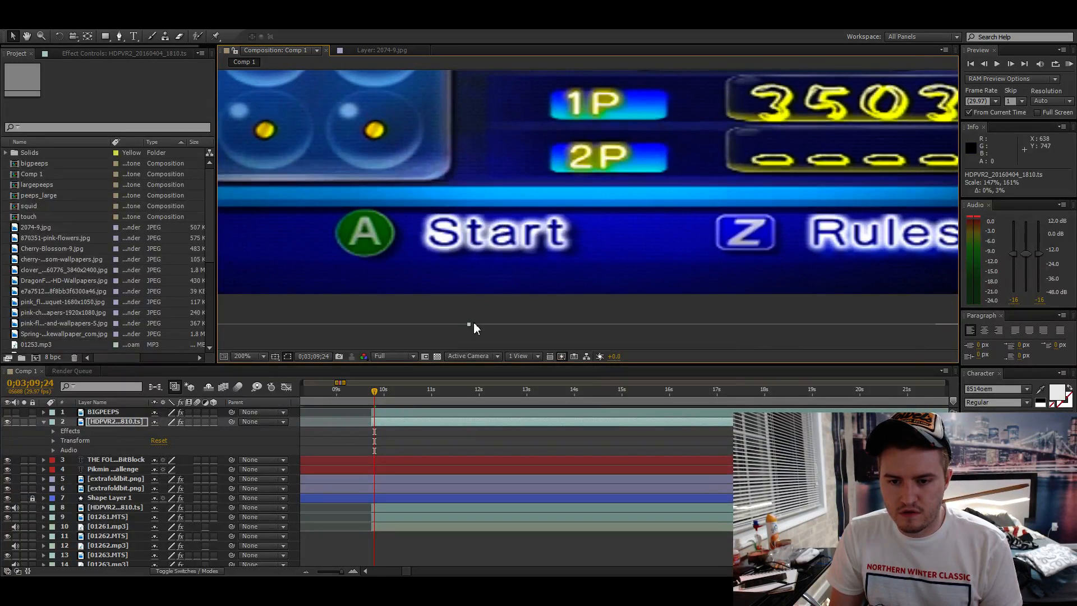
{"action": "key", "text": "comma"}
{"action": "key", "text": "comma"}
- Try to stretch the gameplay copy's width to about 151%
{"action": "left_click_drag", "start_coordinate": [567, 157], "coordinate": [413, 227]}
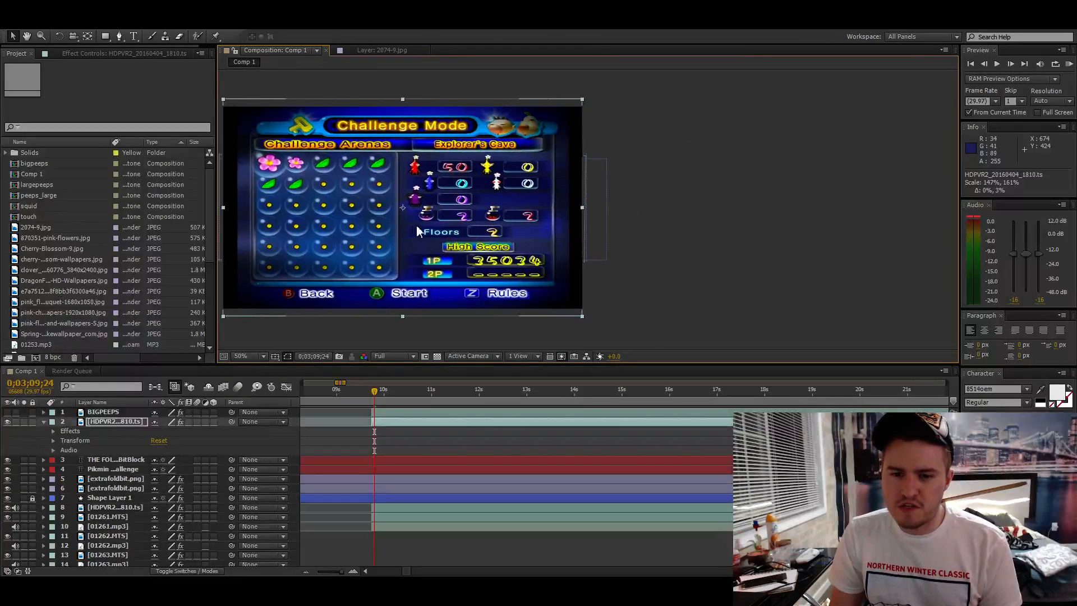
{"action": "scroll", "coordinate": [449, 218], "scroll_direction": "right", "scroll_amount": 2}
{"action": "key", "text": "period"}
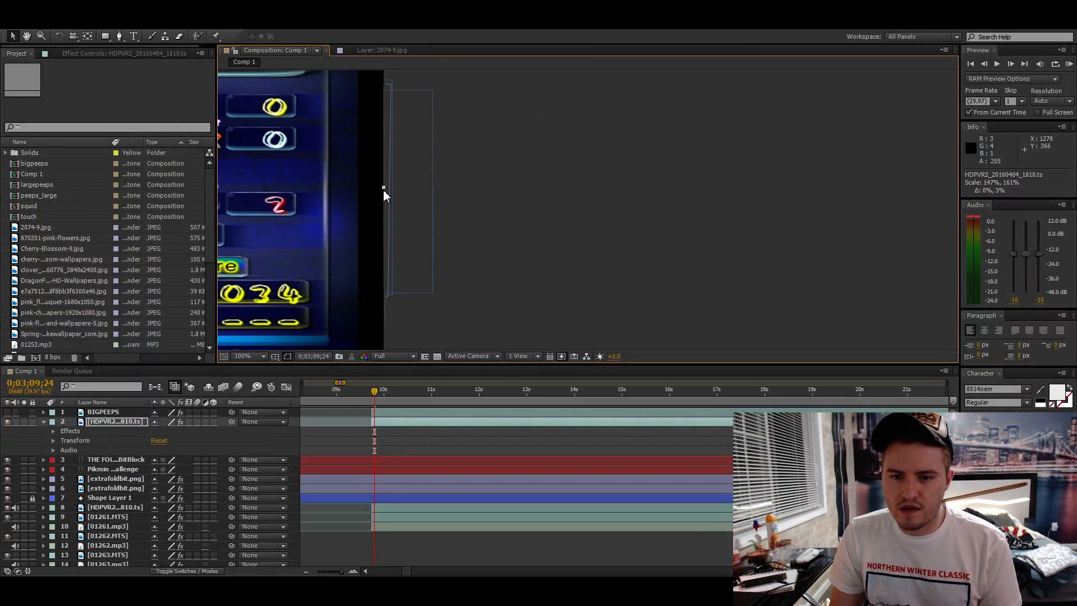
{"action": "left_click_drag", "start_coordinate": [384, 191], "coordinate": [532, 192]}
{"action": "scroll", "coordinate": [393, 192], "scroll_direction": "down", "scroll_amount": 2}
{"action": "scroll", "coordinate": [377, 192], "scroll_direction": "up", "scroll_amount": 1}
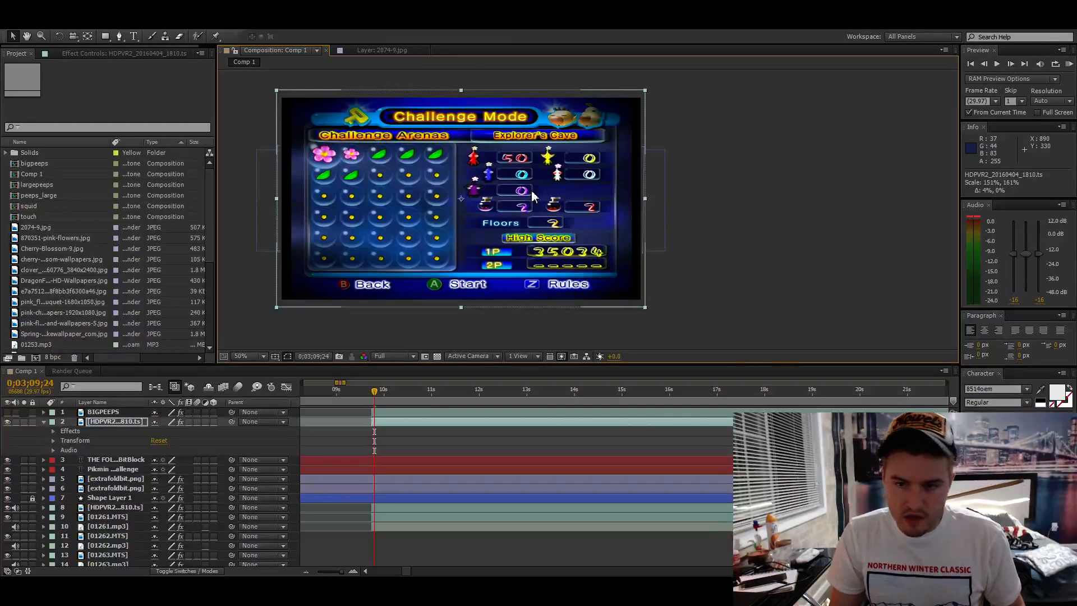
{"action": "key", "text": "ctrl+z"}
- Stretch the gameplay copy's width to about 158% so its black side borders fall outside the frame
{"action": "left_click_drag", "start_coordinate": [843, 194], "coordinate": [746, 193]}
{"action": "scroll", "coordinate": [746, 193], "scroll_direction": "up", "scroll_amount": 2}
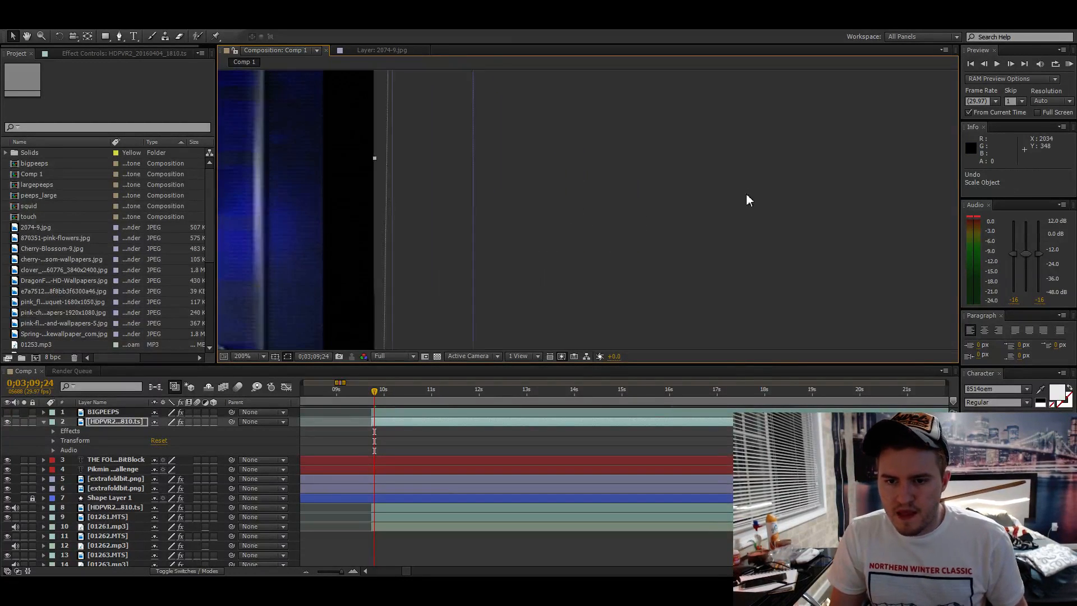
{"action": "scroll", "coordinate": [449, 191], "scroll_direction": "down", "scroll_amount": 1}
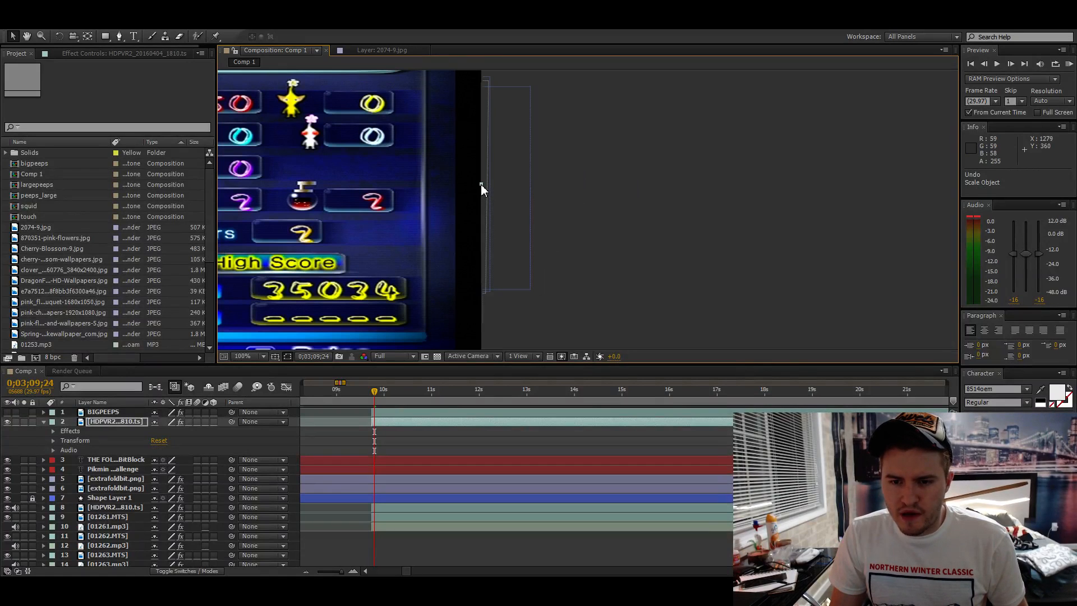
{"action": "left_click_drag", "start_coordinate": [481, 186], "coordinate": [509, 184]}
{"action": "scroll", "coordinate": [510, 183], "scroll_direction": "down", "scroll_amount": 2}
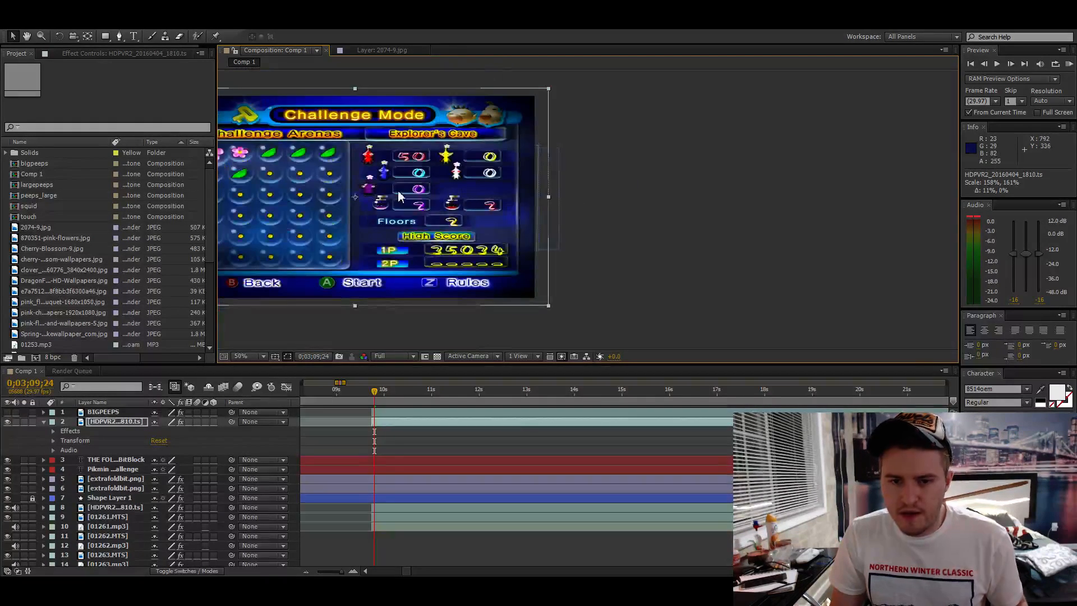
- Nudge the gameplay copy 1 px left and widen it to about 159%, returning the preview resolution to Half
{"action": "scroll", "coordinate": [475, 210], "scroll_direction": "left", "scroll_amount": 3}
{"action": "left_click_drag", "start_coordinate": [391, 209], "coordinate": [512, 222]}
{"action": "scroll", "coordinate": [476, 208], "scroll_direction": "up", "scroll_amount": 2}
{"action": "key", "text": "Left"}
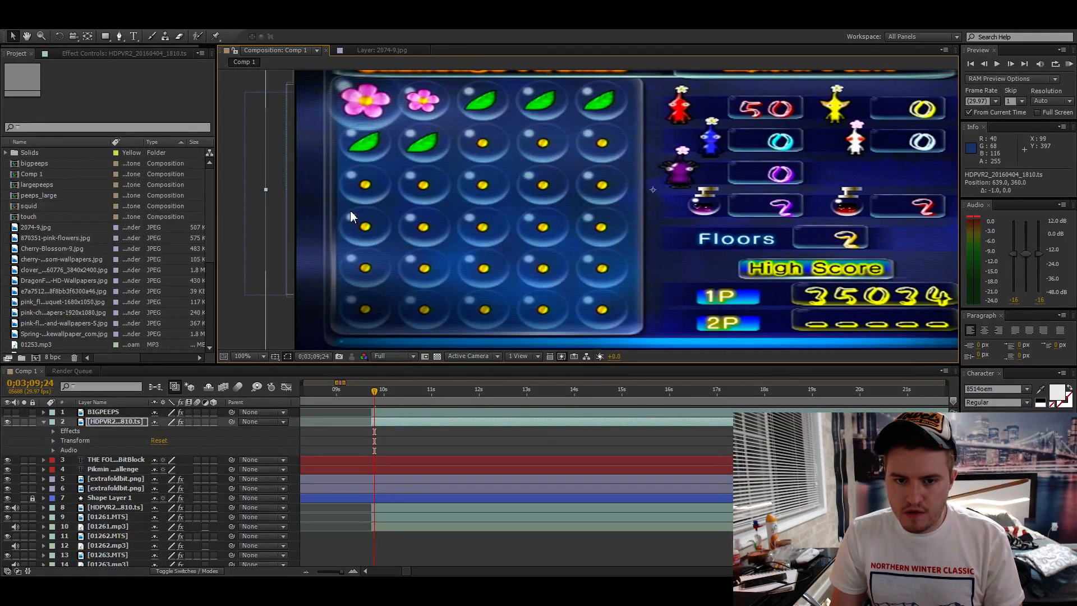
{"action": "left_click_drag", "start_coordinate": [266, 189], "coordinate": [265, 189]}
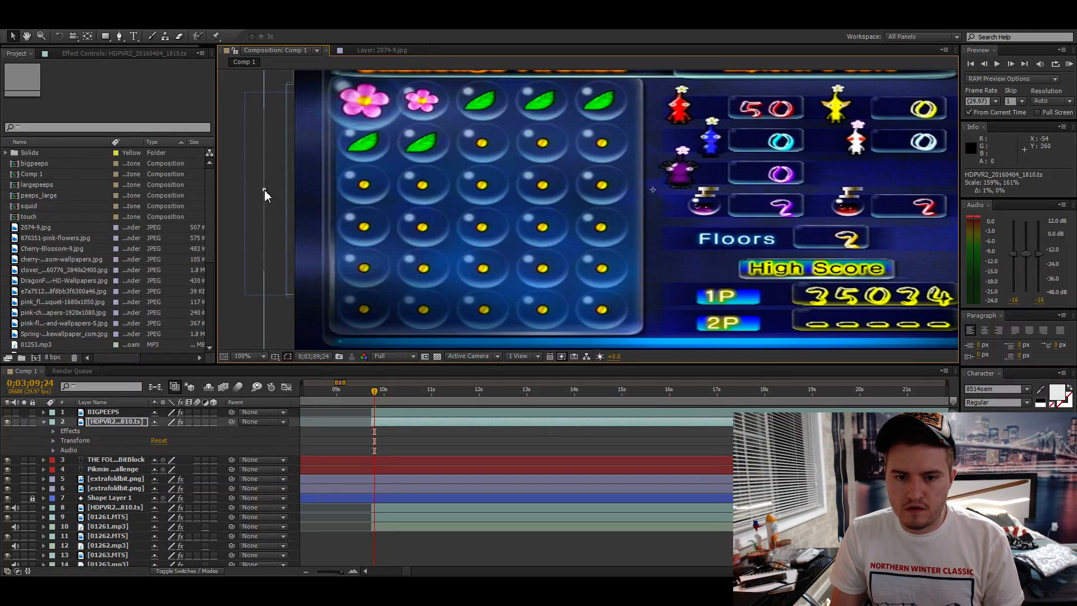
{"action": "scroll", "coordinate": [461, 218], "scroll_direction": "down", "scroll_amount": 2}
{"action": "left_click_drag", "start_coordinate": [461, 219], "coordinate": [320, 220]}
{"action": "scroll", "coordinate": [431, 222], "scroll_direction": "up", "scroll_amount": 2}
{"action": "scroll", "coordinate": [431, 216], "scroll_direction": "down", "scroll_amount": 2}
{"action": "left_click_drag", "start_coordinate": [431, 216], "coordinate": [539, 217]}
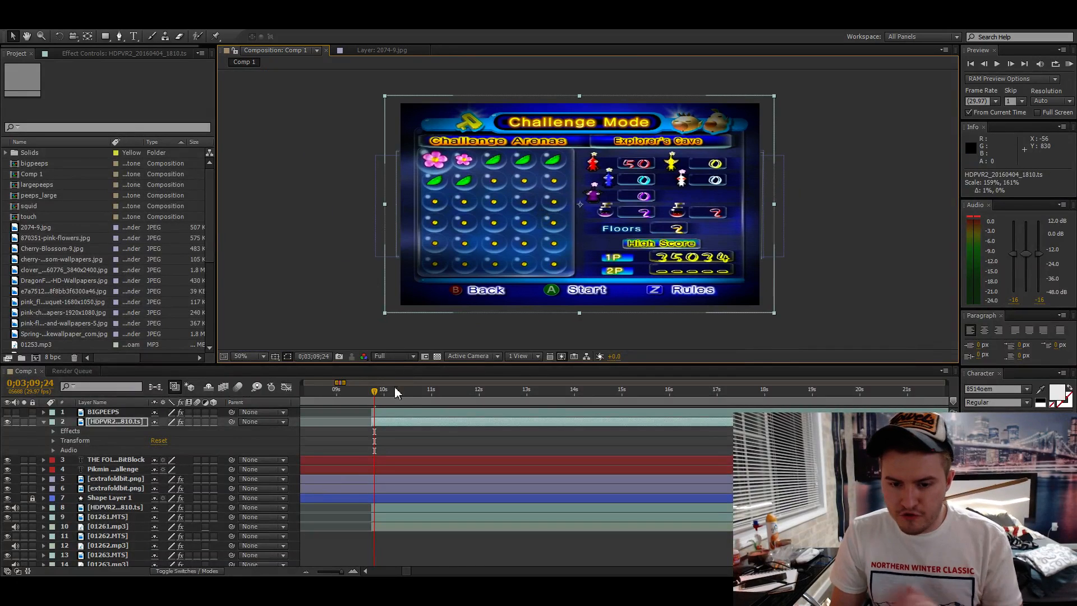
{"action": "key", "text": "ctrl+shift+j"}
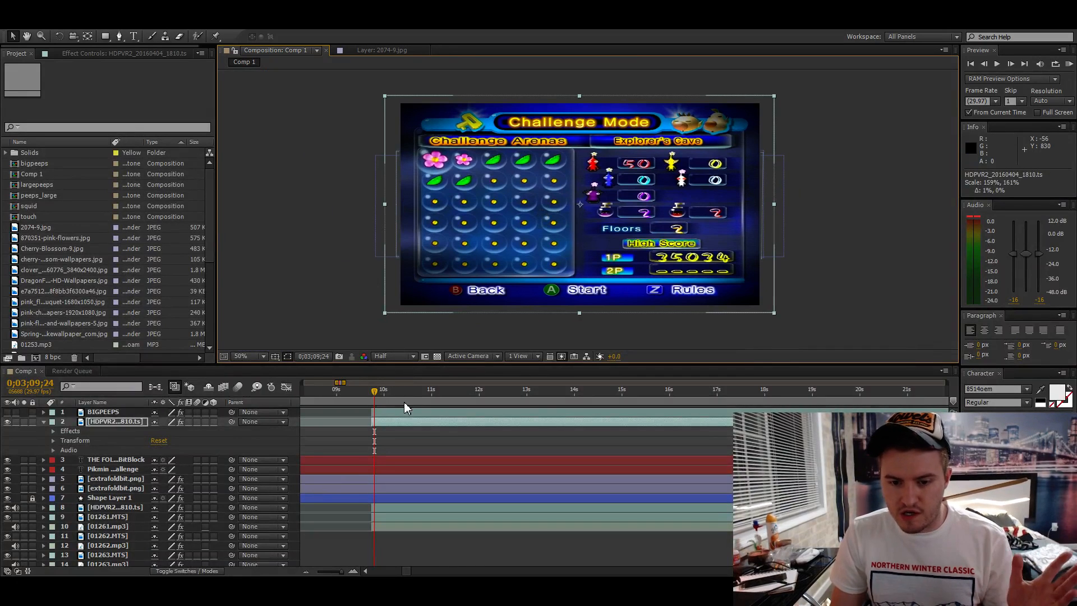
- Hide the enlarged gameplay copy and rename the layer as BIGGAMEPLAY
{"action": "left_click", "coordinate": [8, 422]}
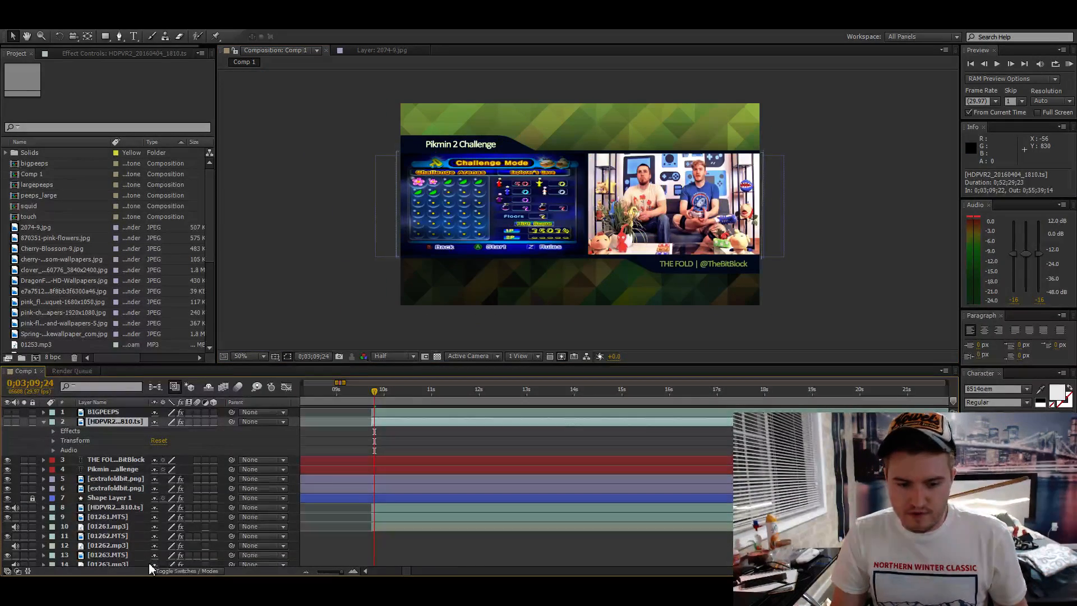
{"action": "key", "text": "Return"}
{"action": "type", "text": "BIG"}
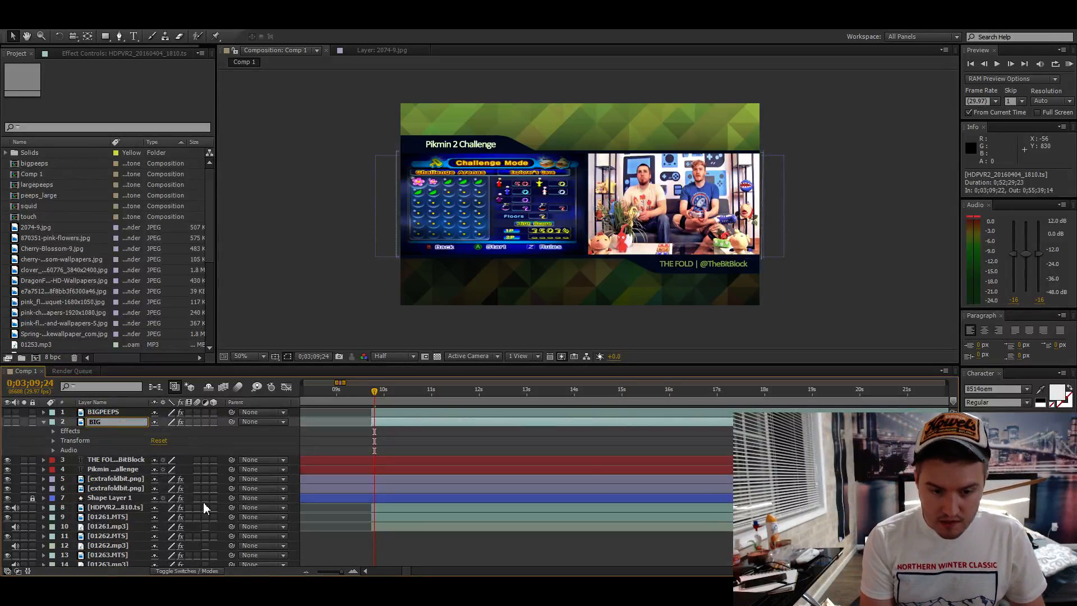
{"action": "type", "text": "GAMEPLAY"}
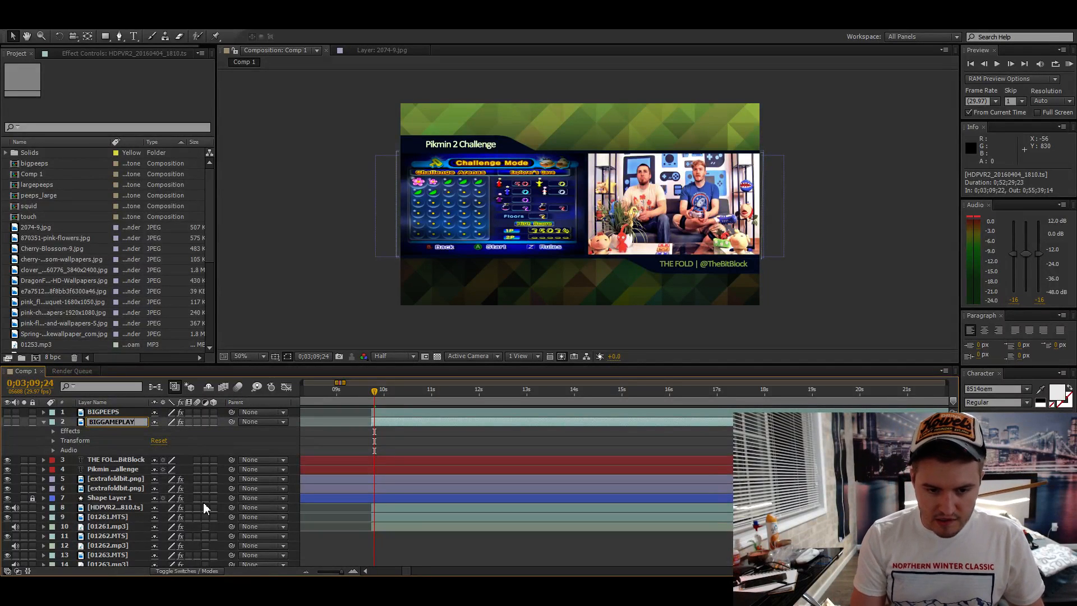
{"action": "key", "text": "Return"}
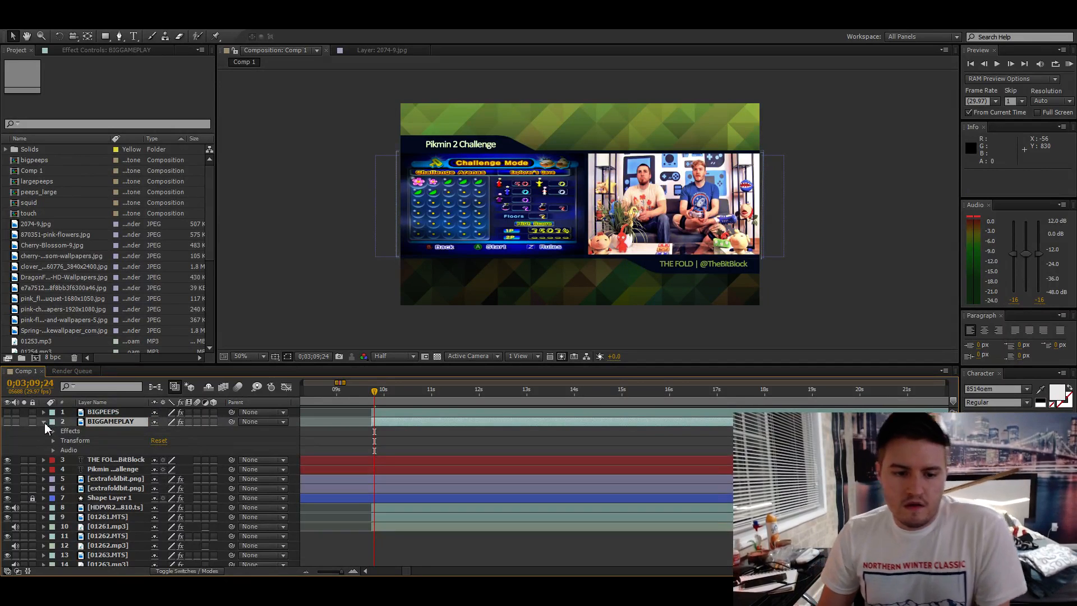
{"action": "left_click", "coordinate": [44, 422]}
- Preview the audio up to around 0;03;19;21 to find the moment for the first full-screen cut
{"action": "left_click_drag", "start_coordinate": [569, 267], "coordinate": [551, 264]}
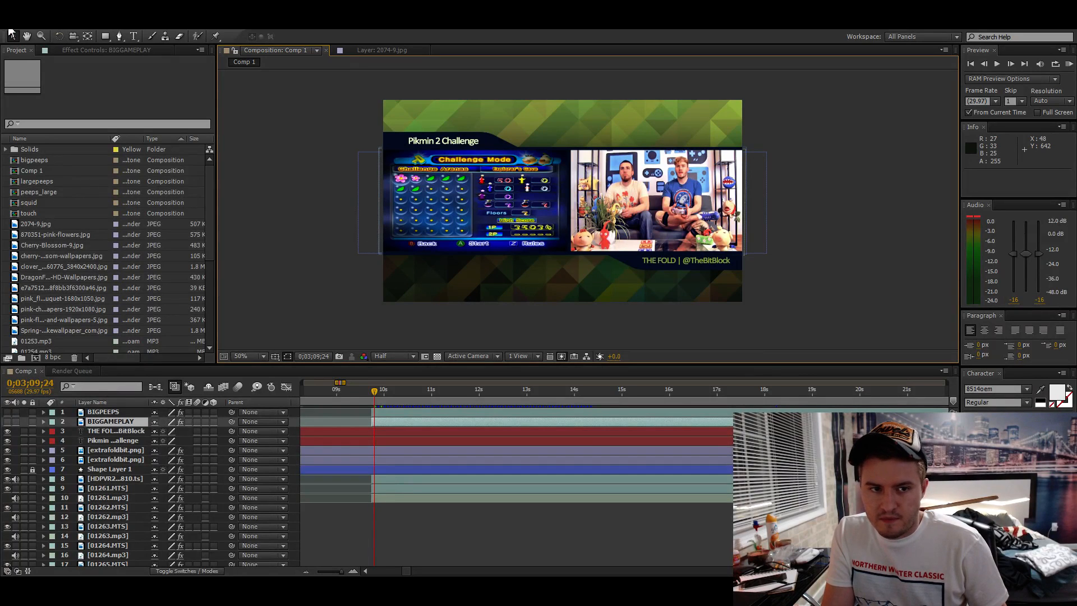
{"action": "left_click", "coordinate": [817, 192]}
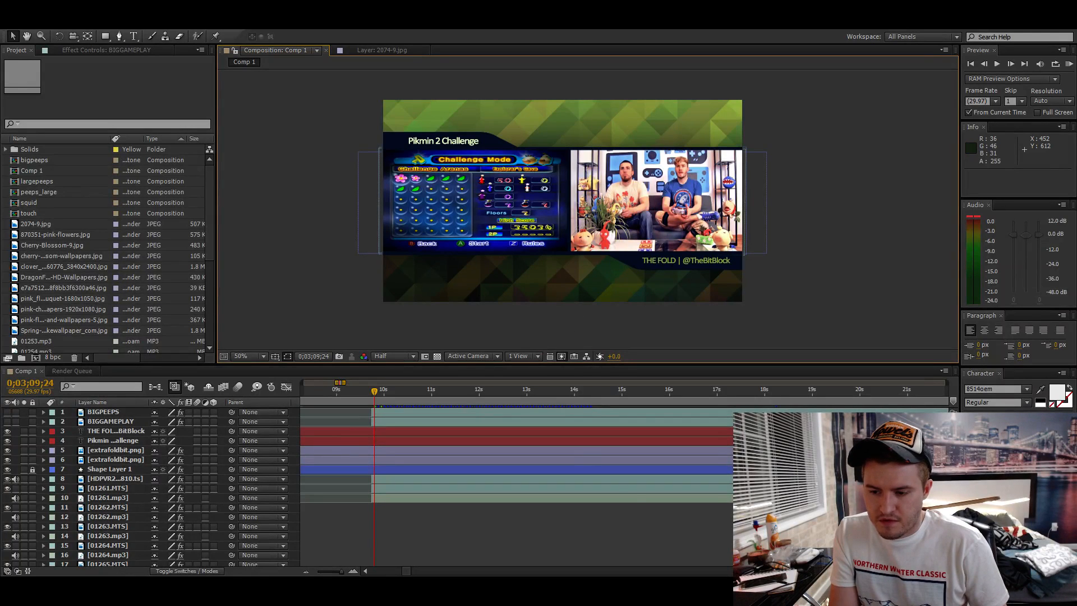
{"action": "scroll", "coordinate": [591, 460], "scroll_direction": "right", "scroll_amount": 3}
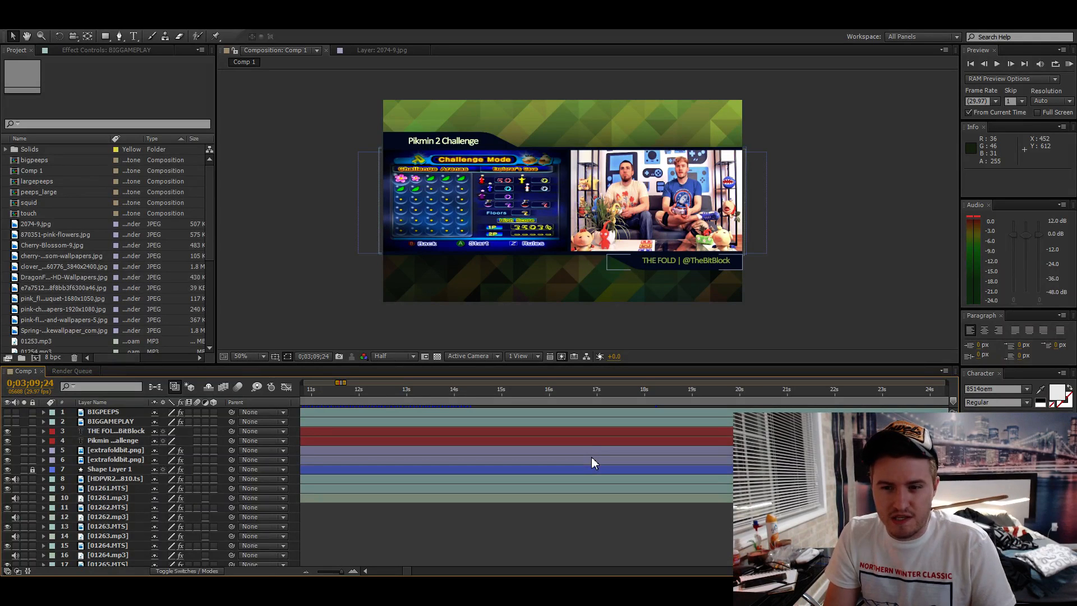
{"action": "key", "text": "KP_Decimal"}
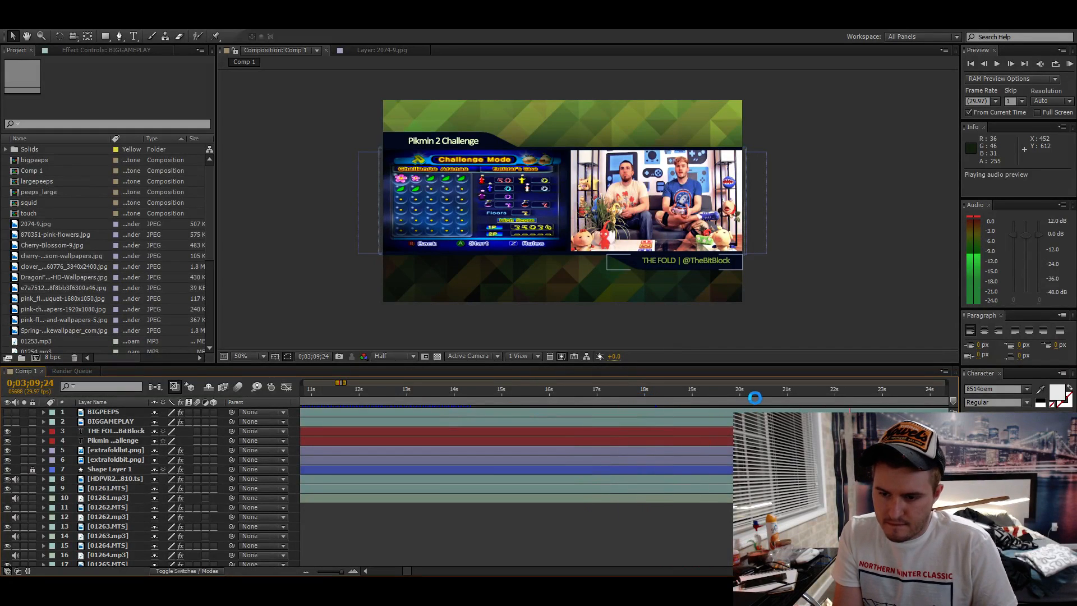
{"action": "left_click", "coordinate": [726, 395]}
{"action": "key", "text": "KP_Decimal"}
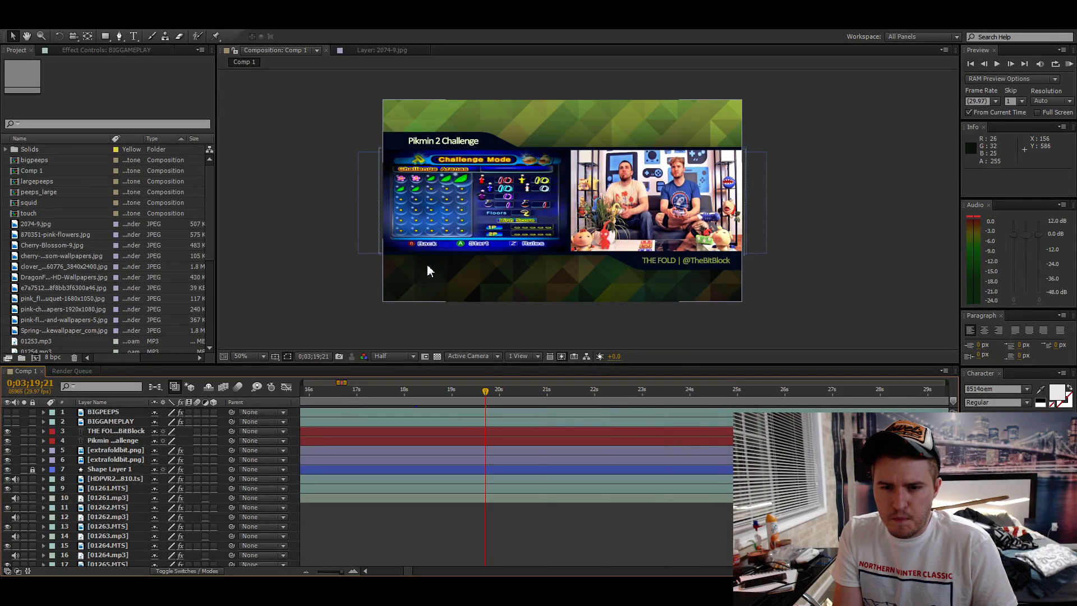
{"action": "key", "text": "KP_Decimal"}
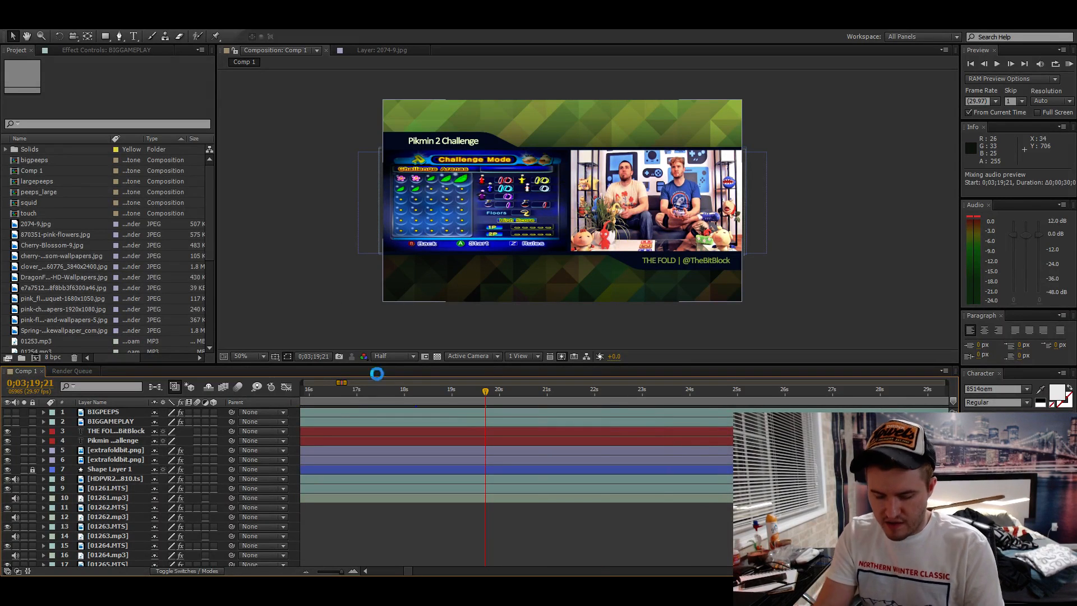
- Show the BIGGAMEPLAY layer and trim its start to 0;03;20;08
{"action": "left_click", "coordinate": [512, 399]}
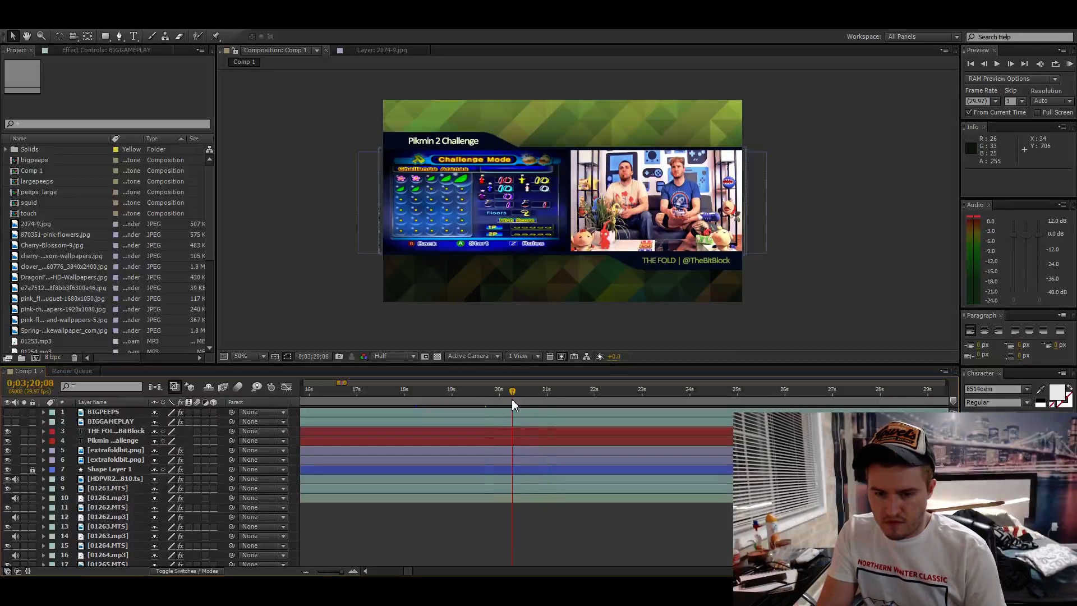
{"action": "left_click", "coordinate": [7, 421]}
{"action": "left_click", "coordinate": [89, 423]}
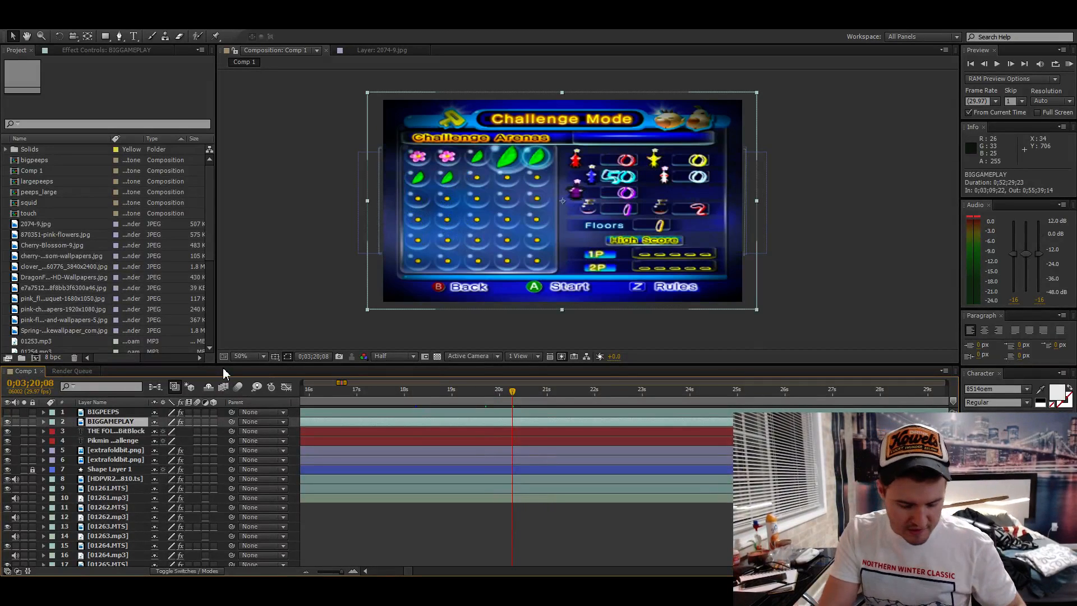
{"action": "key", "text": "alt+bracketleft"}
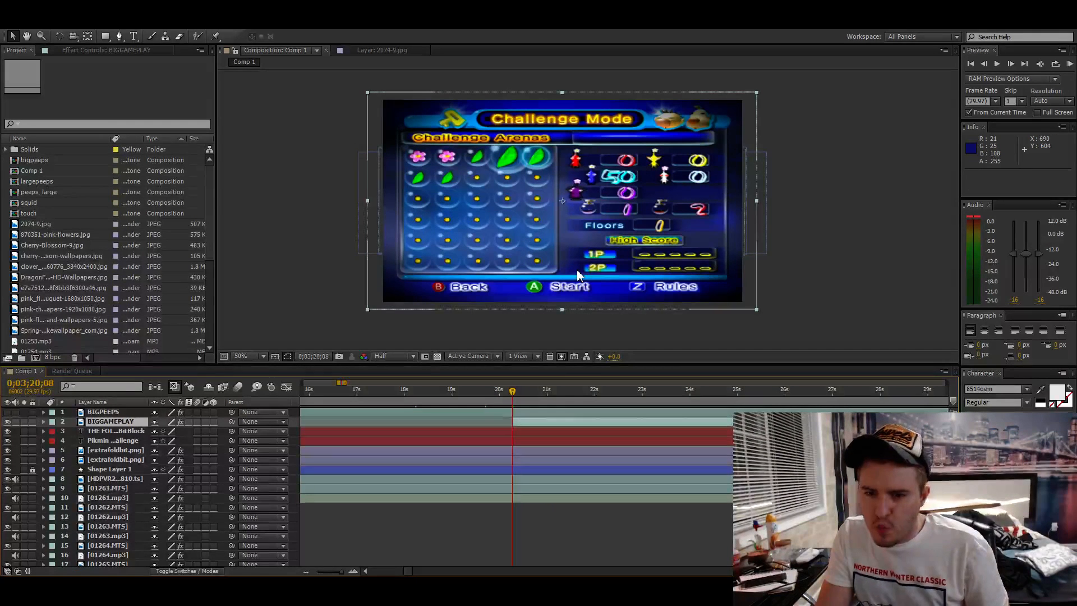
- Preview the audio from 0;03;20;16 and trim the end of BIGGAMEPLAY to 0;03;21;28
{"action": "left_click_drag", "start_coordinate": [569, 270], "coordinate": [547, 260]}
{"action": "left_click", "coordinate": [525, 392]}
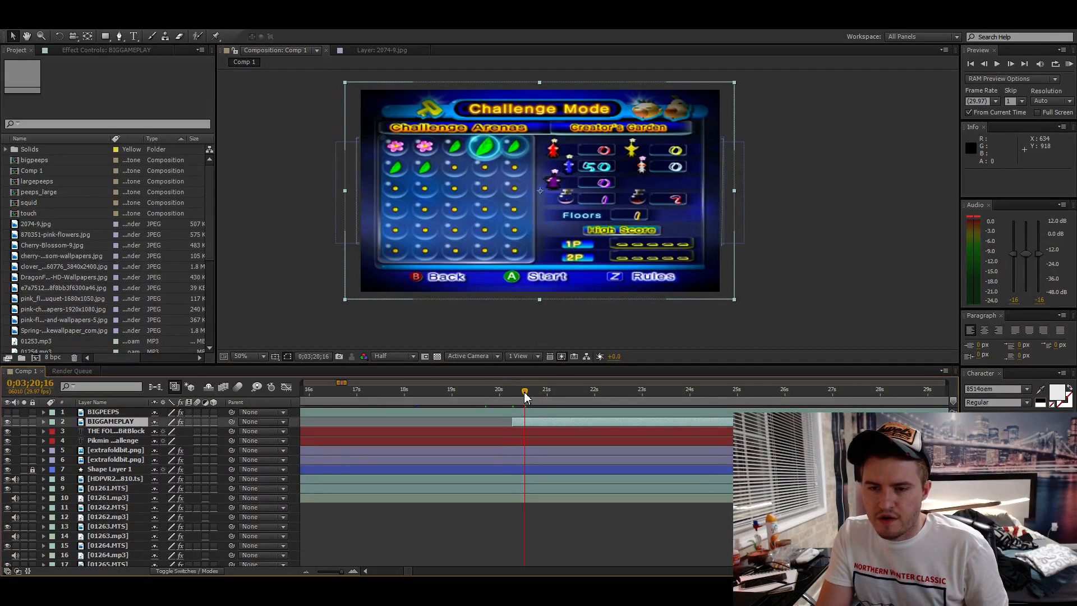
{"action": "key", "text": "KP_Decimal"}
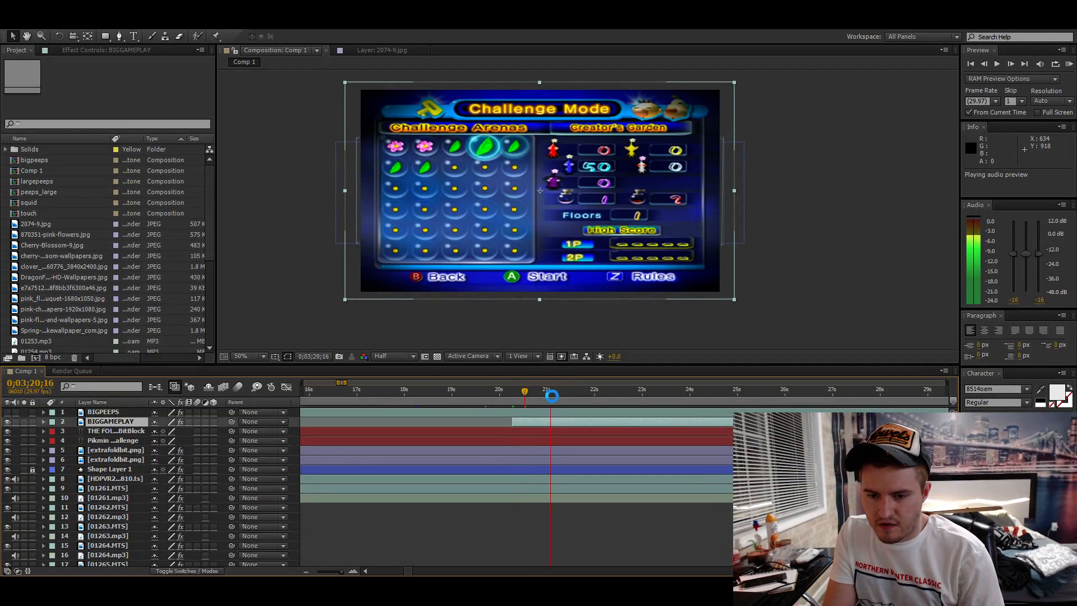
{"action": "left_click", "coordinate": [592, 401]}
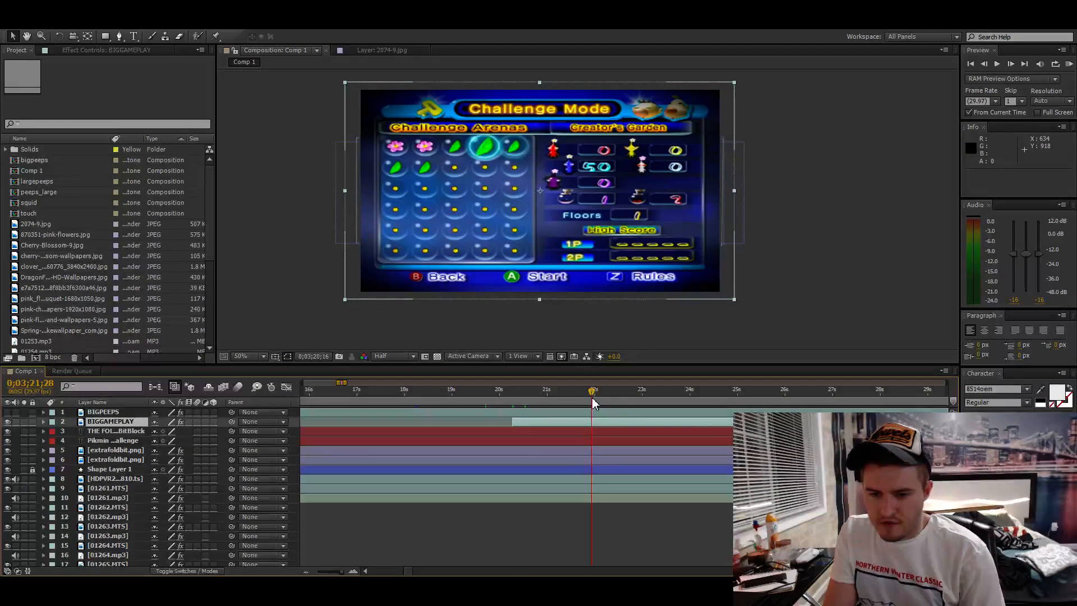
{"action": "key", "text": "alt+bracketright"}
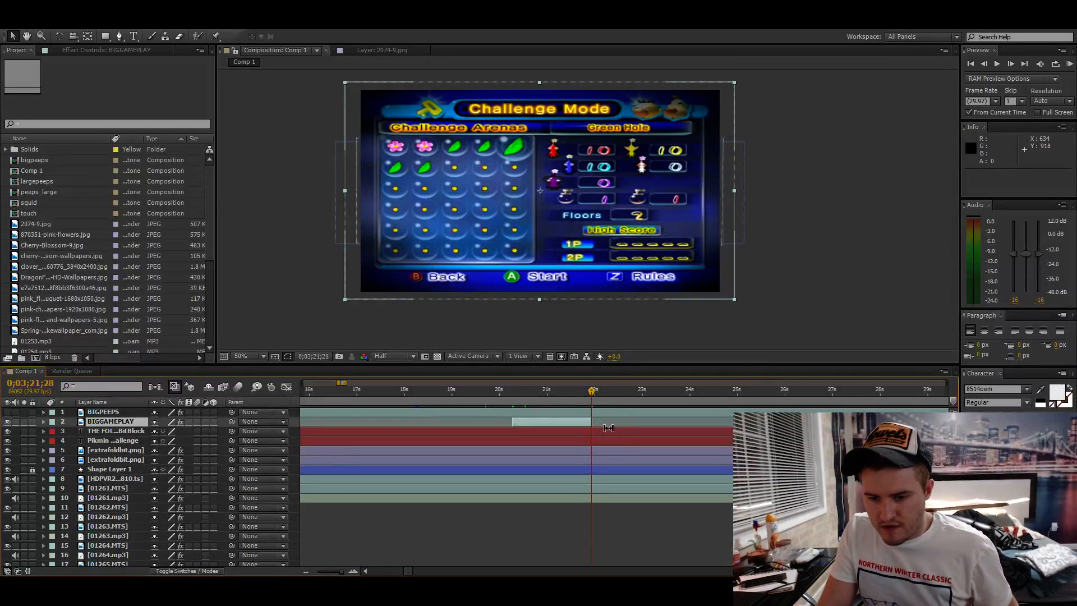
- Trim the start of BIGPEEPS to 0;03;21;28 and make the layer visible
{"action": "left_click", "coordinate": [563, 411]}
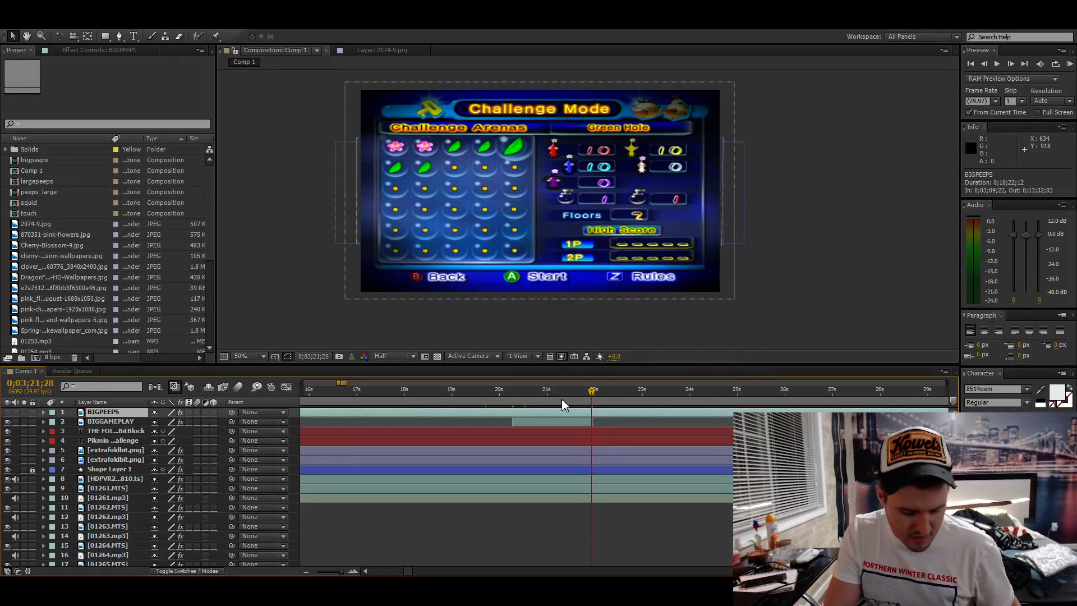
{"action": "key", "text": "alt+bracketleft"}
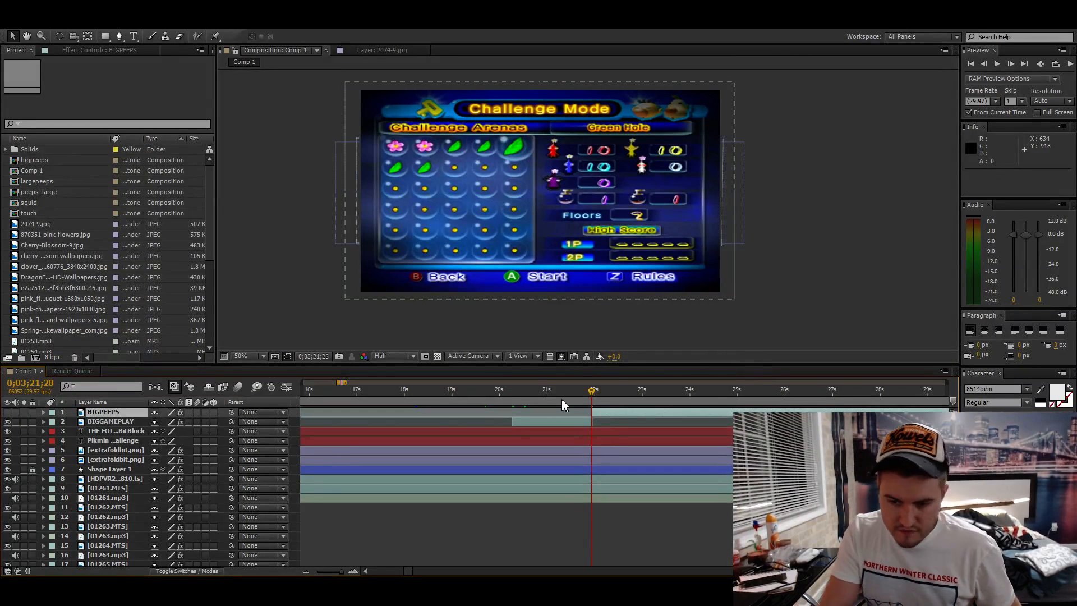
{"action": "left_click", "coordinate": [8, 413]}
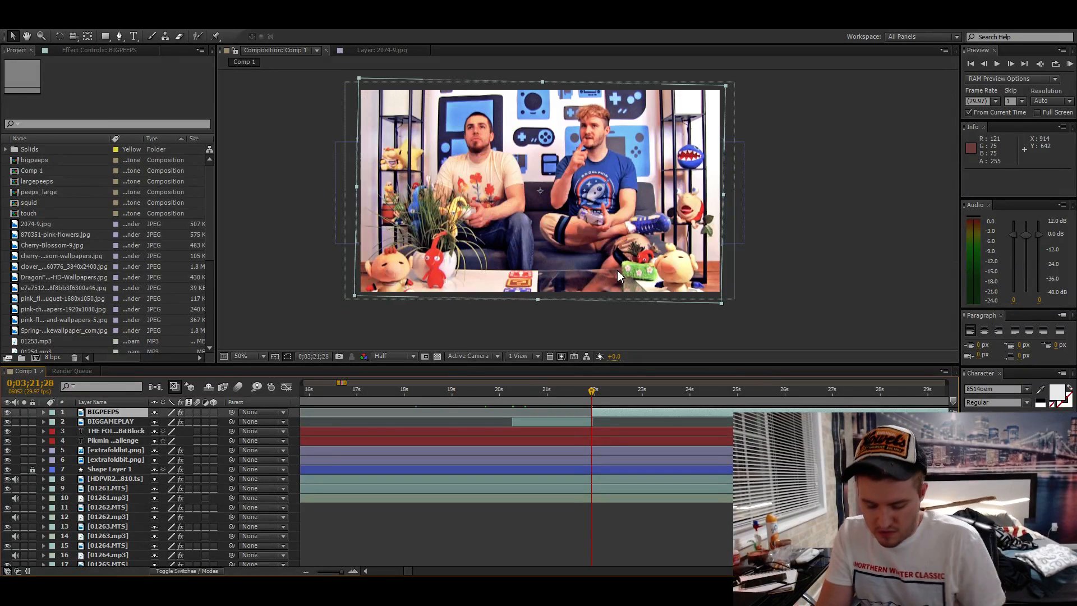
- Preview the audio from 0;03;21;28 and trim the end of BIGPEEPS to 0;03;24;06
{"action": "key", "text": "KP_Decimal"}
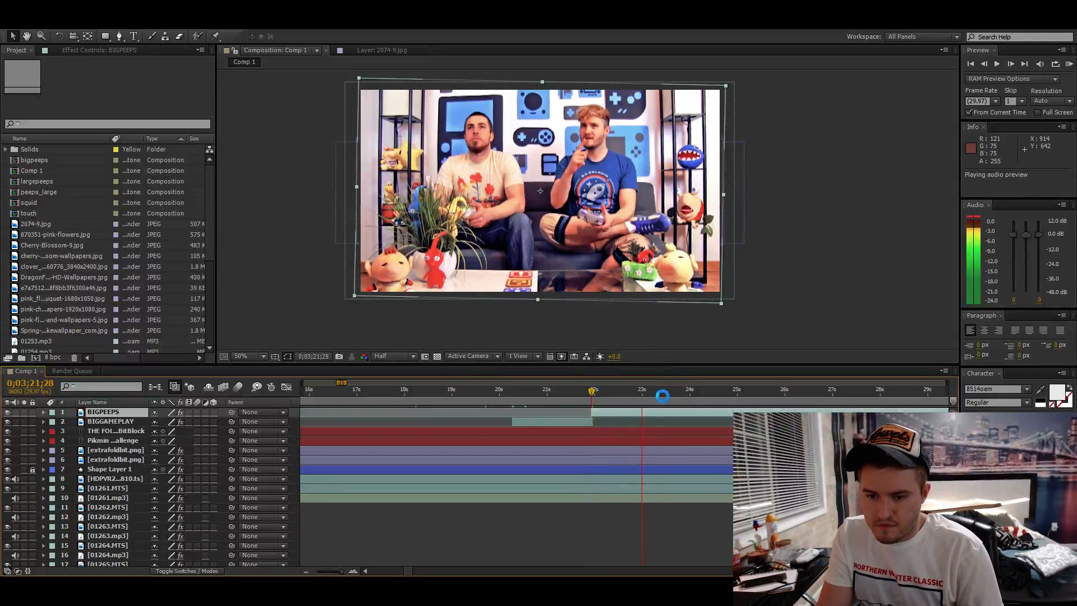
{"action": "left_click", "coordinate": [699, 399]}
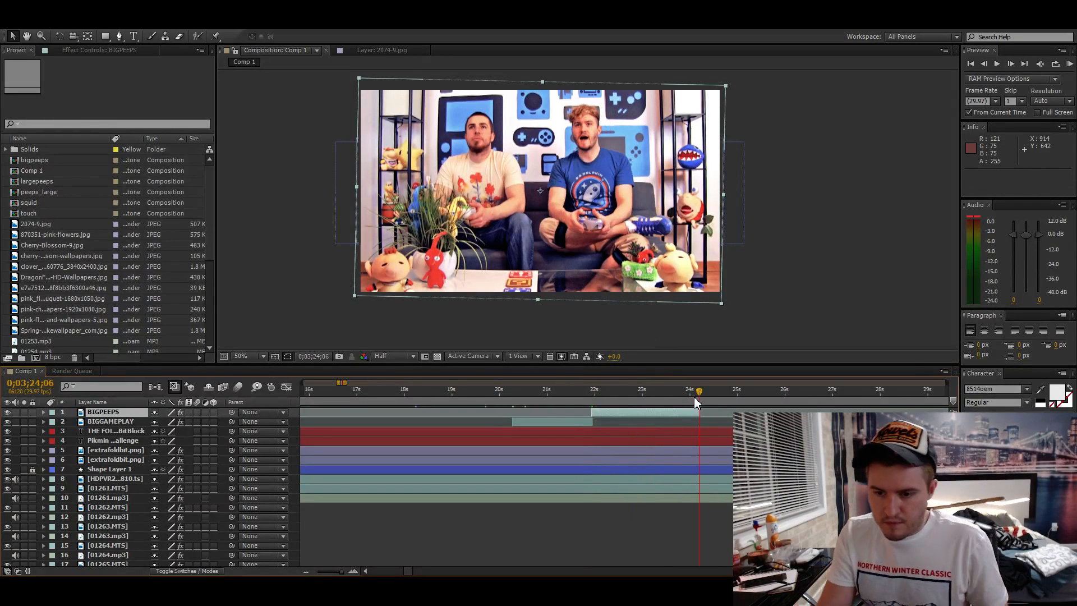
- Preview the audio from 0;03;25;28 and from 0;03;30;00 to find the start of the next full-screen camera cut
{"action": "left_click", "coordinate": [781, 396]}
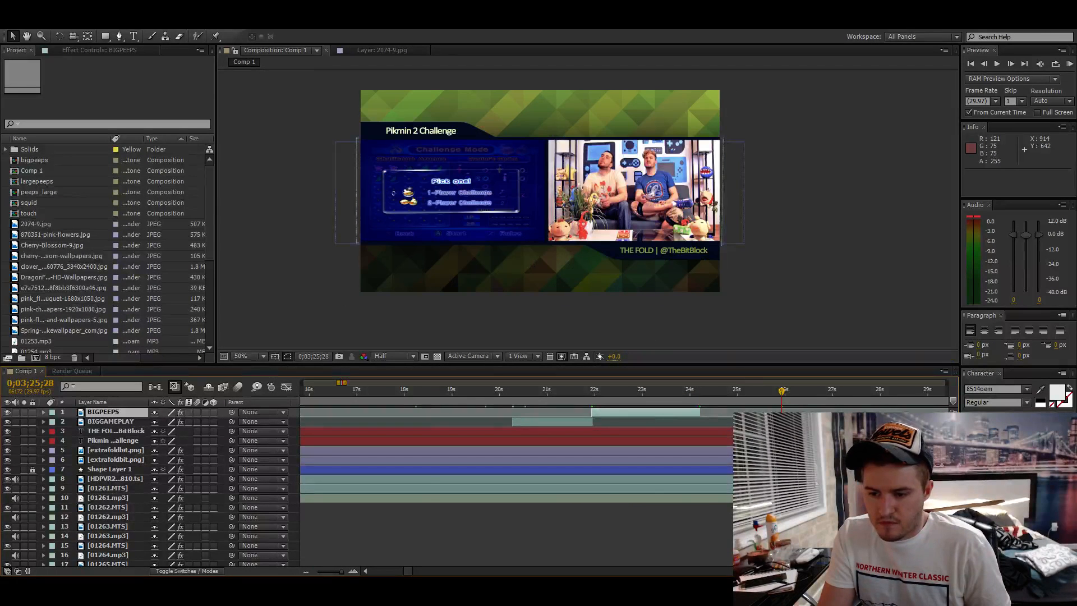
{"action": "scroll", "coordinate": [450, 431], "scroll_direction": "right", "scroll_amount": 2}
{"action": "key", "text": "KP_Decimal"}
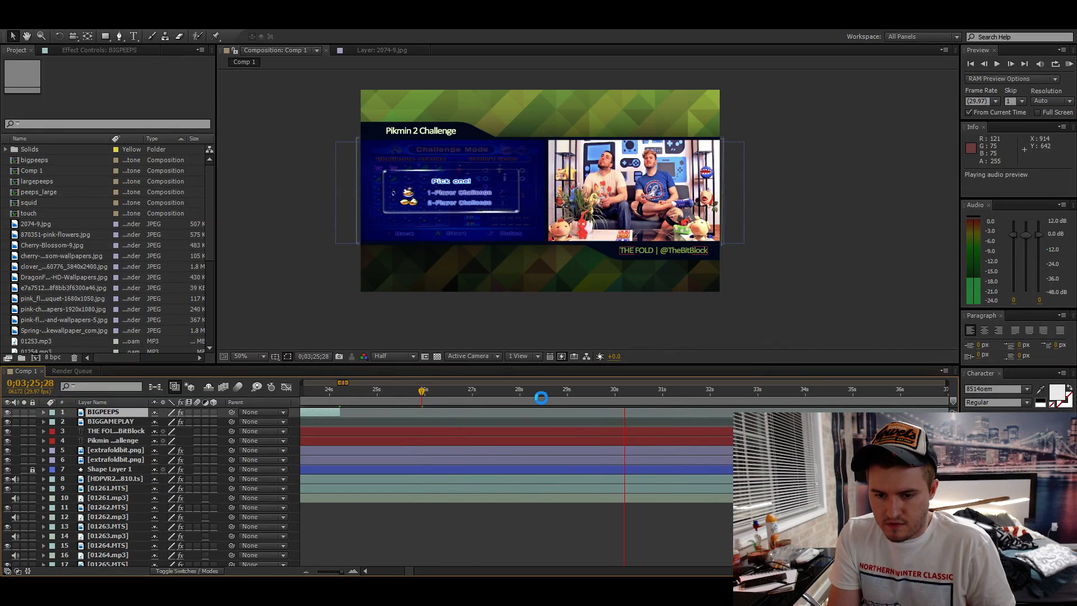
{"action": "left_click", "coordinate": [615, 397]}
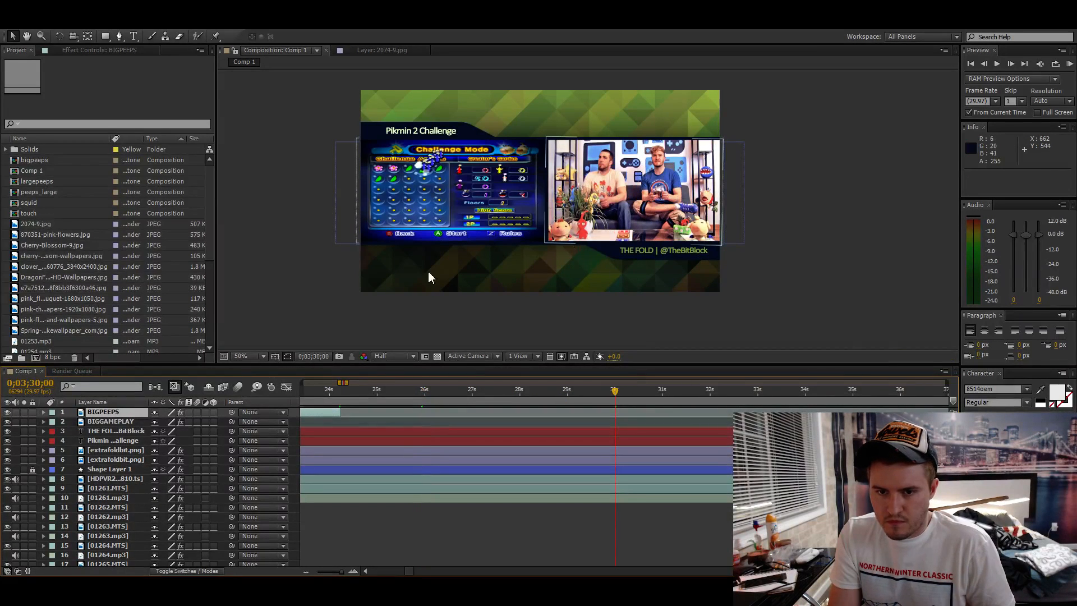
{"action": "key", "text": "KP_Decimal"}
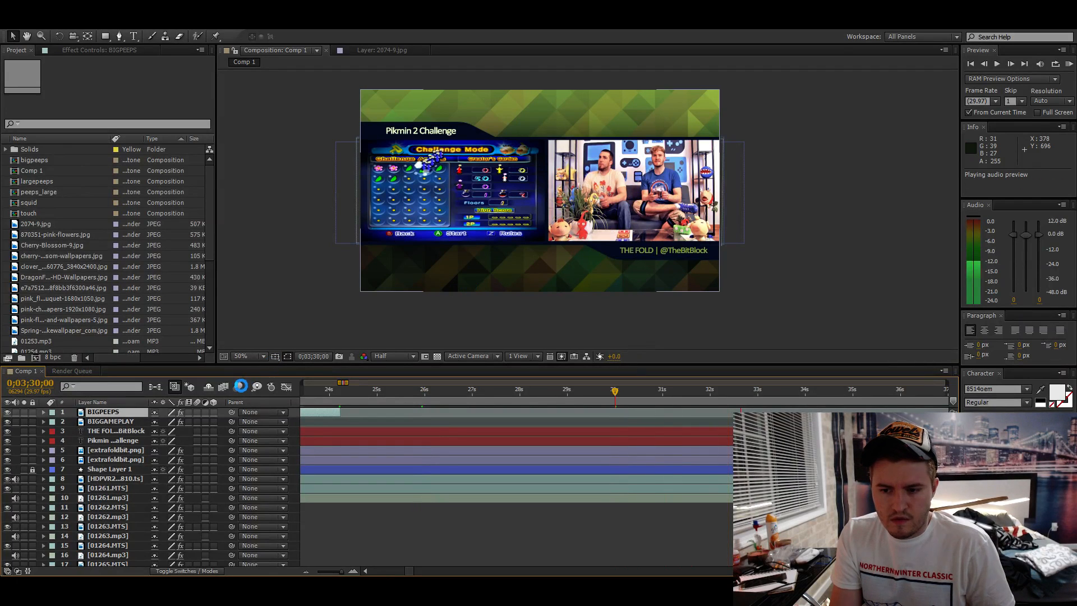
- Duplicate the BIGPEEPS layer, trim the copy's start to 0;03;30;00 and extend its end to 0;03;45;26
{"action": "left_click", "coordinate": [108, 416]}
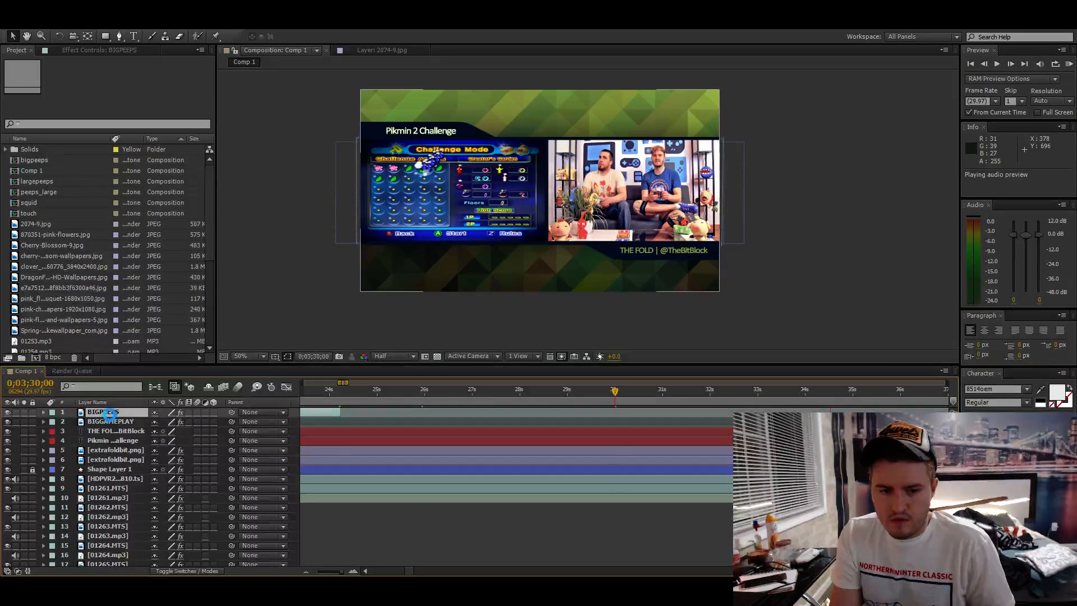
{"action": "key", "text": "ctrl+d"}
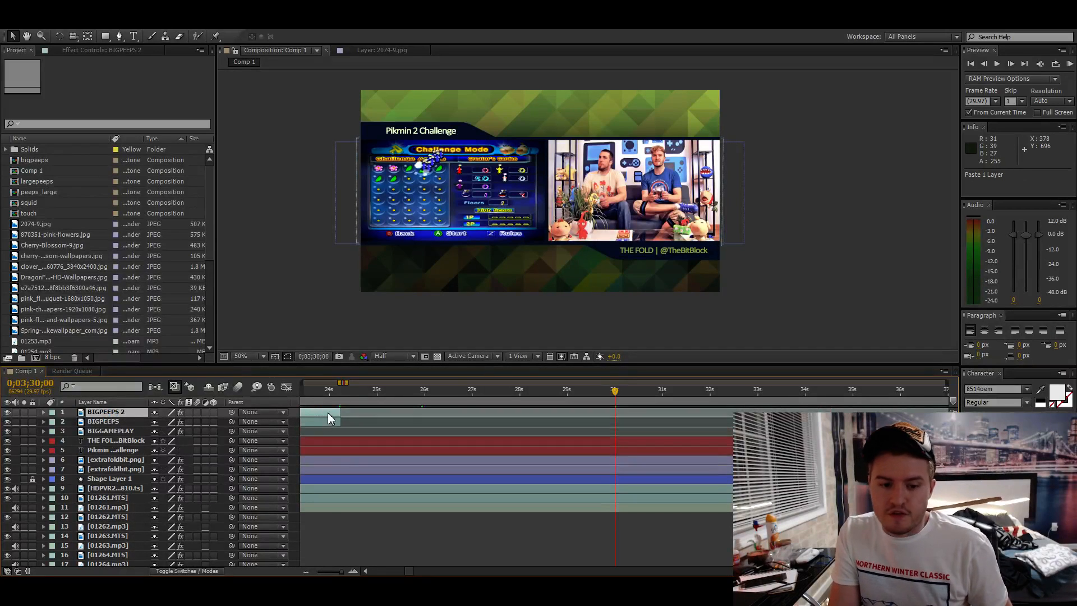
{"action": "left_click_drag", "start_coordinate": [340, 412], "coordinate": [916, 412]}
{"action": "key", "text": "alt+bracketleft"}
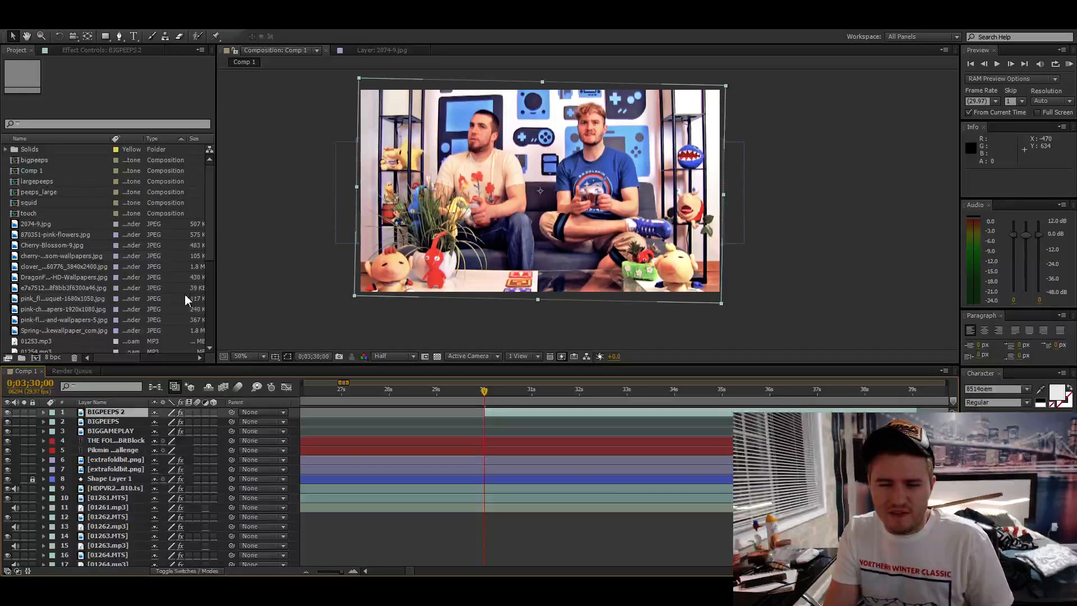
{"action": "scroll", "coordinate": [516, 477], "scroll_direction": "right", "scroll_amount": 3}
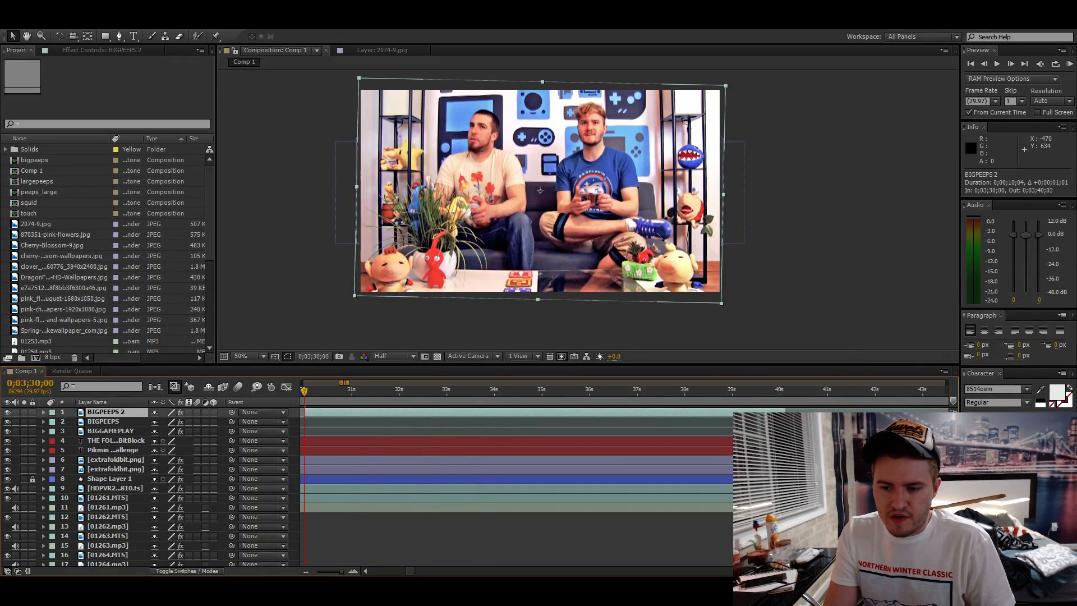
{"action": "scroll", "coordinate": [573, 564], "scroll_direction": "right", "scroll_amount": 3}
{"action": "scroll", "coordinate": [412, 571], "scroll_direction": "left", "scroll_amount": 10}
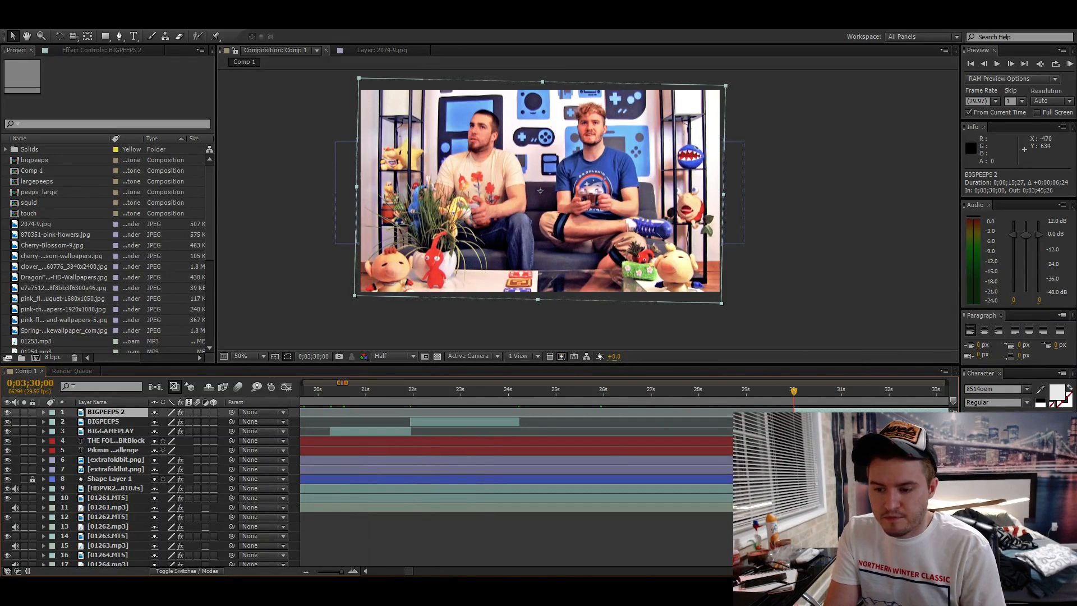
{"action": "scroll", "coordinate": [561, 476], "scroll_direction": "right", "scroll_amount": 4}
{"action": "scroll", "coordinate": [487, 257], "scroll_direction": "up", "scroll_amount": 1}
{"action": "left_click_drag", "start_coordinate": [488, 256], "coordinate": [578, 220]}
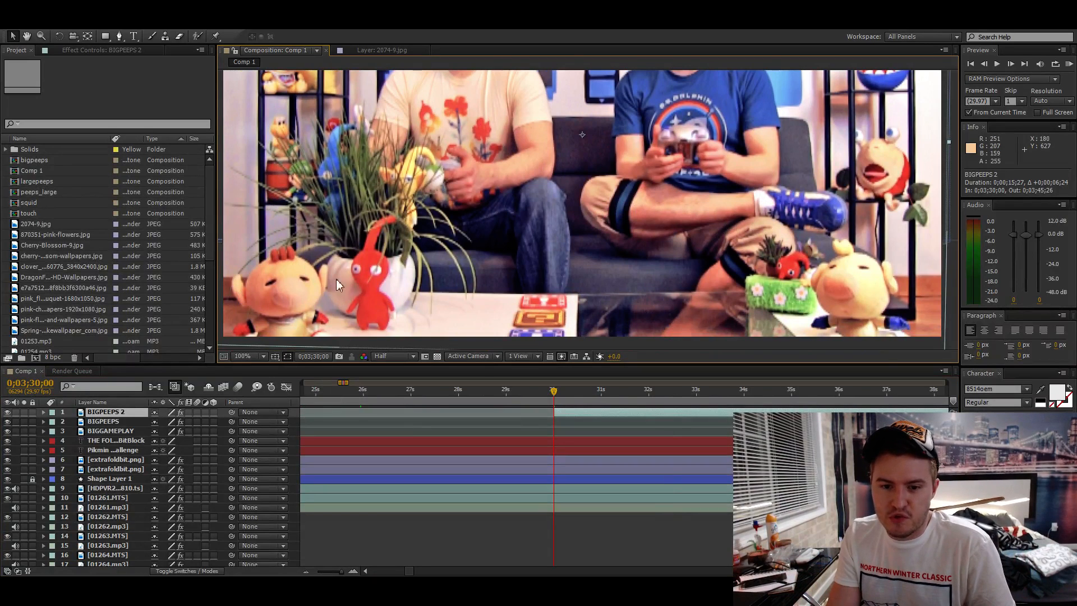
{"action": "key", "text": "comma"}
{"action": "left_click_drag", "start_coordinate": [581, 192], "coordinate": [569, 222]}
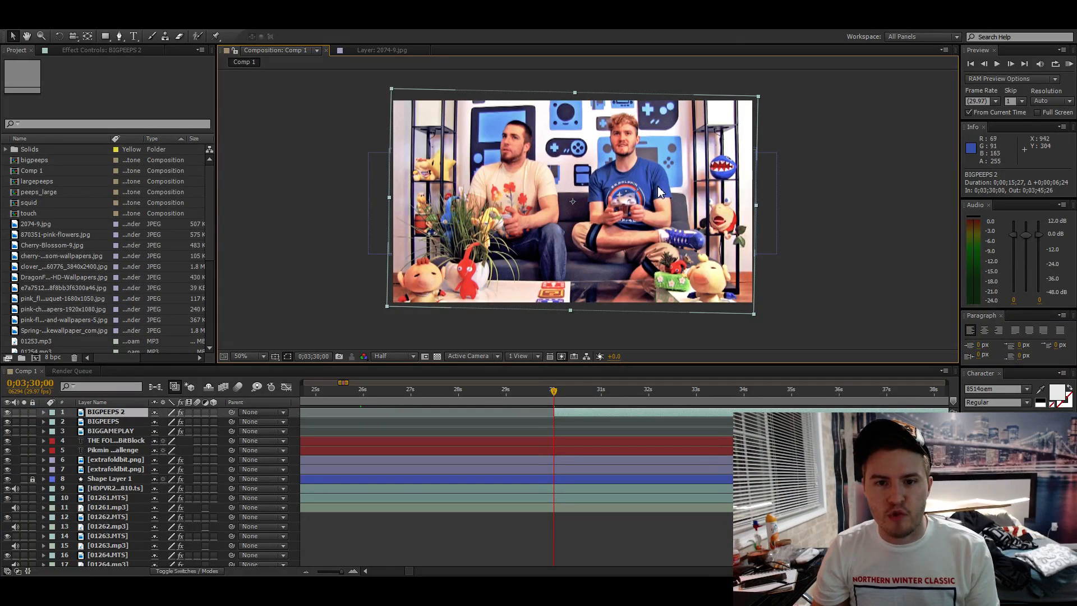
{"action": "left_click_drag", "start_coordinate": [810, 202], "coordinate": [796, 208]}
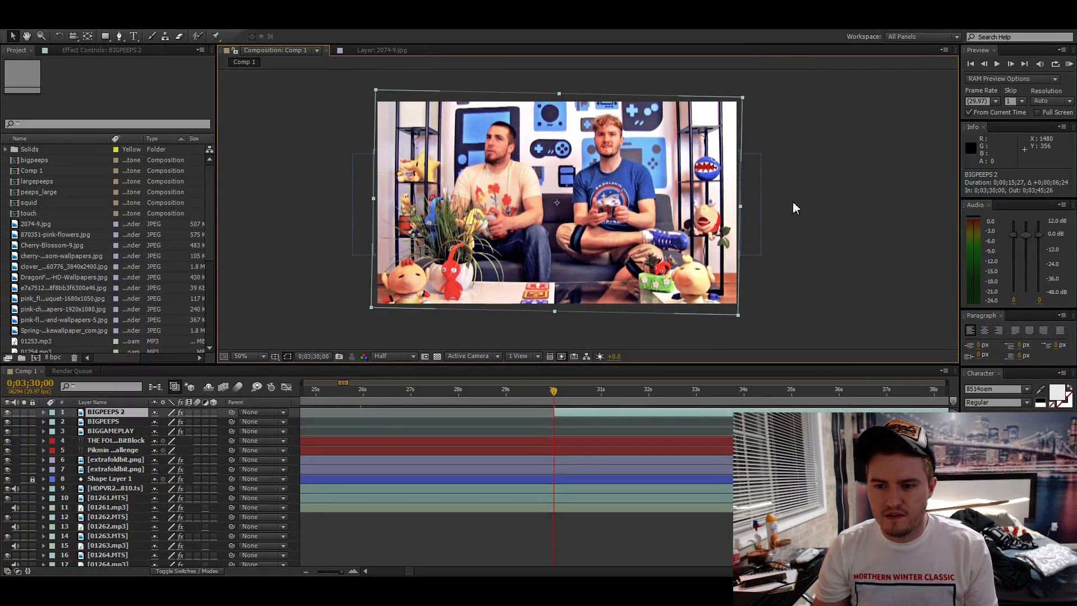
- Preview the audio from 0;03;30;00 to around 0;03;39;25 to find where the second camera cut should end
{"action": "key", "text": "KP_Decimal"}
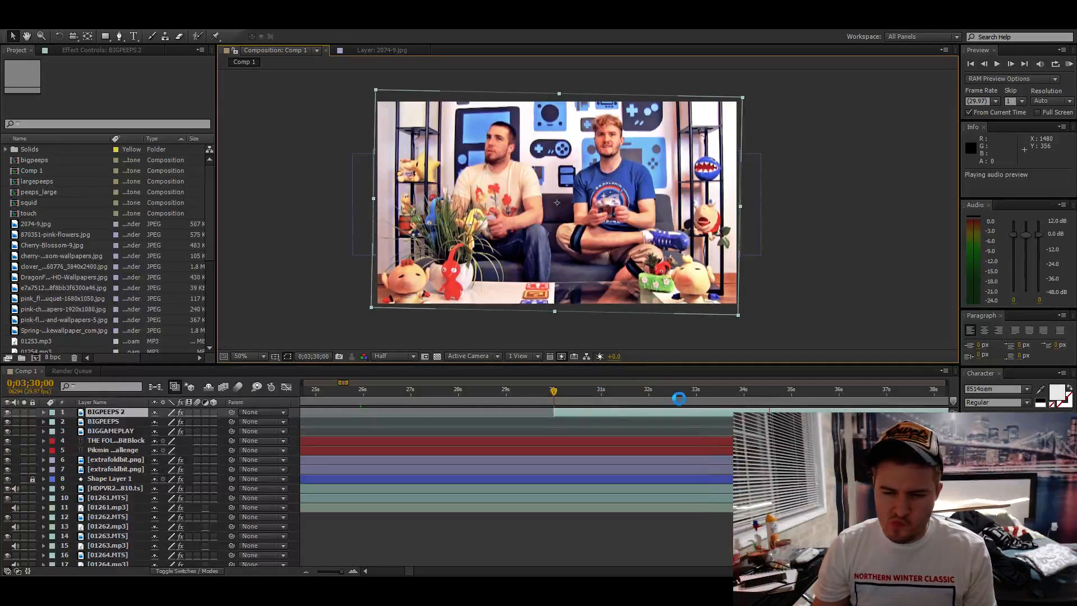
{"action": "left_click", "coordinate": [809, 394]}
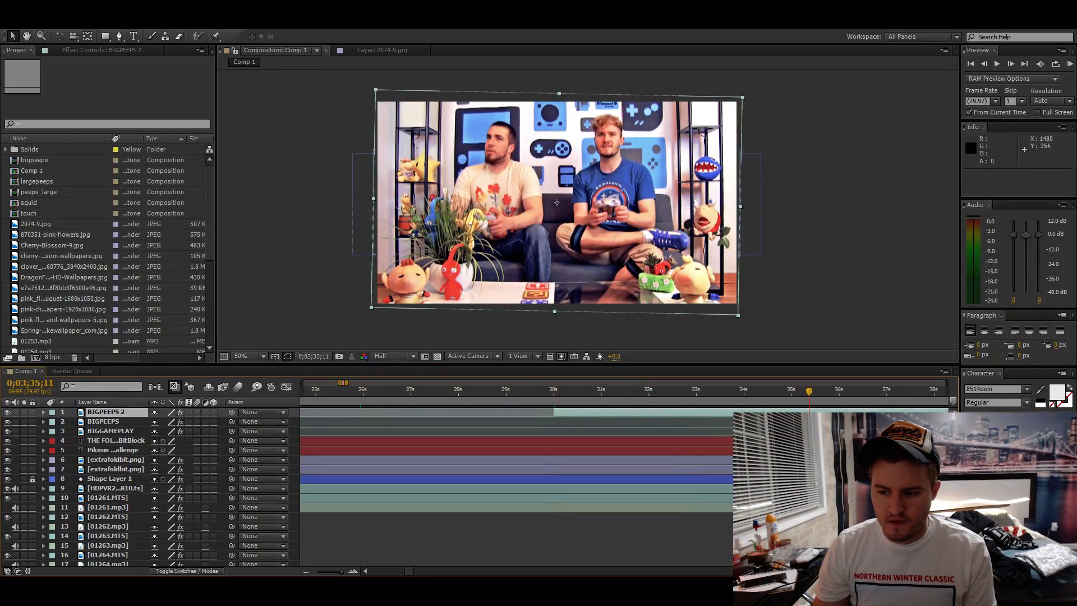
{"action": "scroll", "coordinate": [627, 449], "scroll_direction": "right", "scroll_amount": 5}
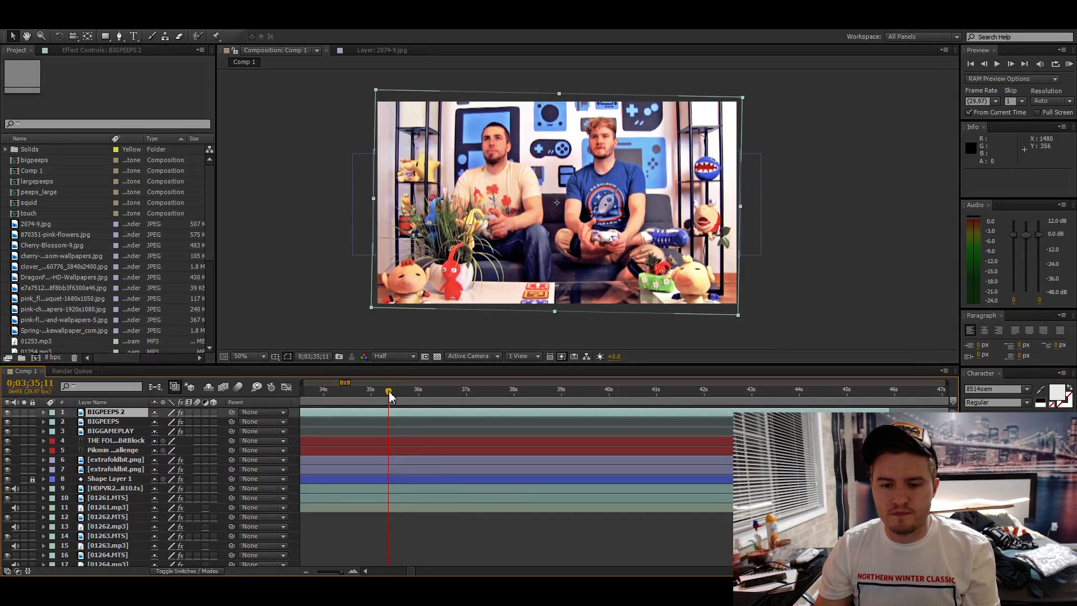
{"action": "key", "text": "KP_Decimal"}
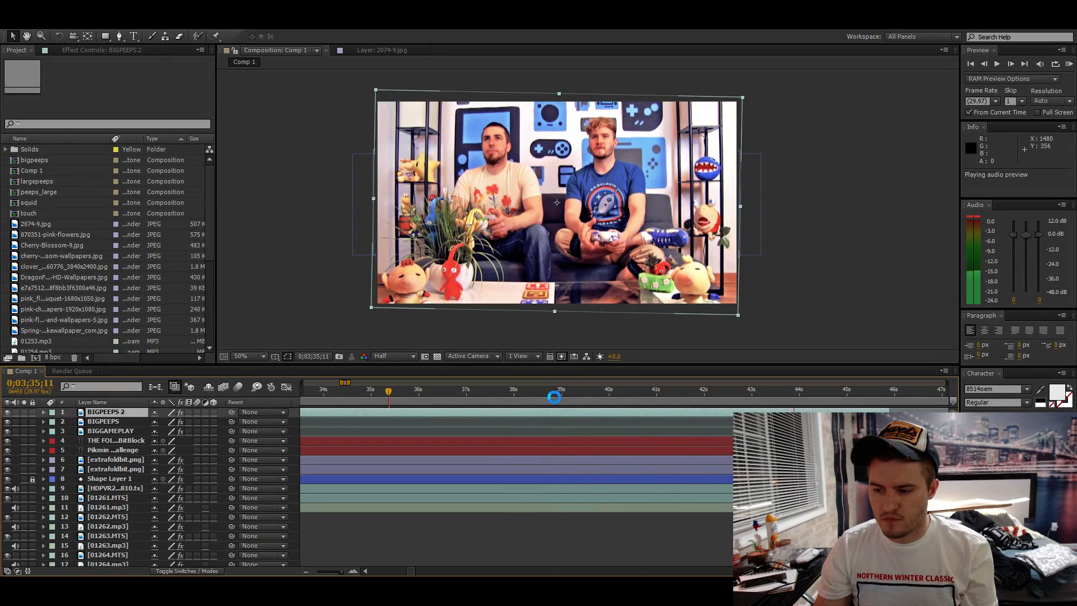
{"action": "left_click", "coordinate": [601, 391]}
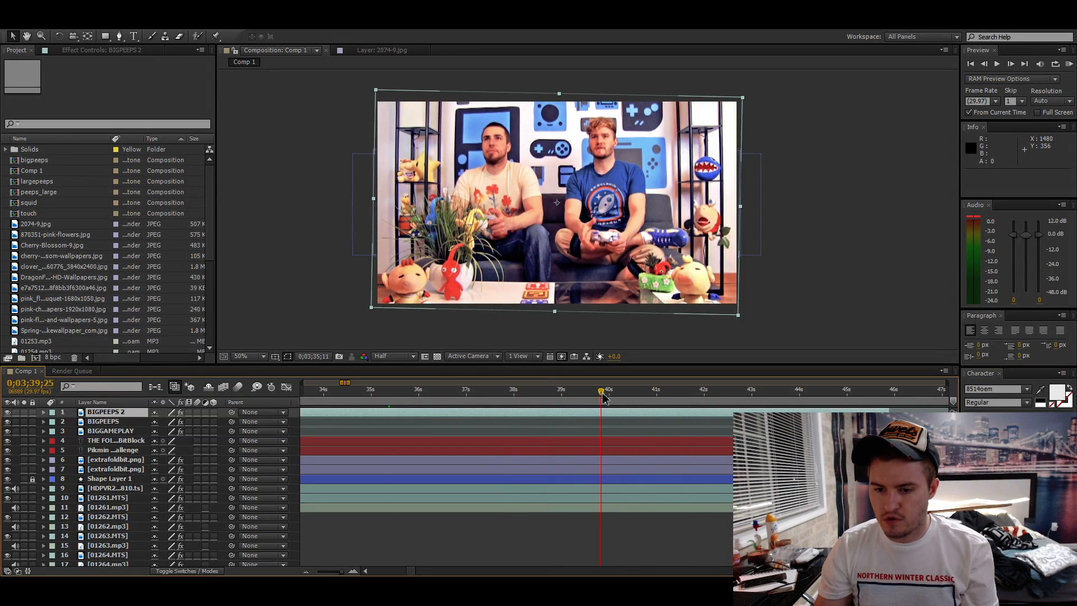
- Preview the audio from 0;03;39;25 and trim the end of BIGPEEPS 2 to 0;03;41;09
{"action": "scroll", "coordinate": [600, 492], "scroll_direction": "right", "scroll_amount": 5}
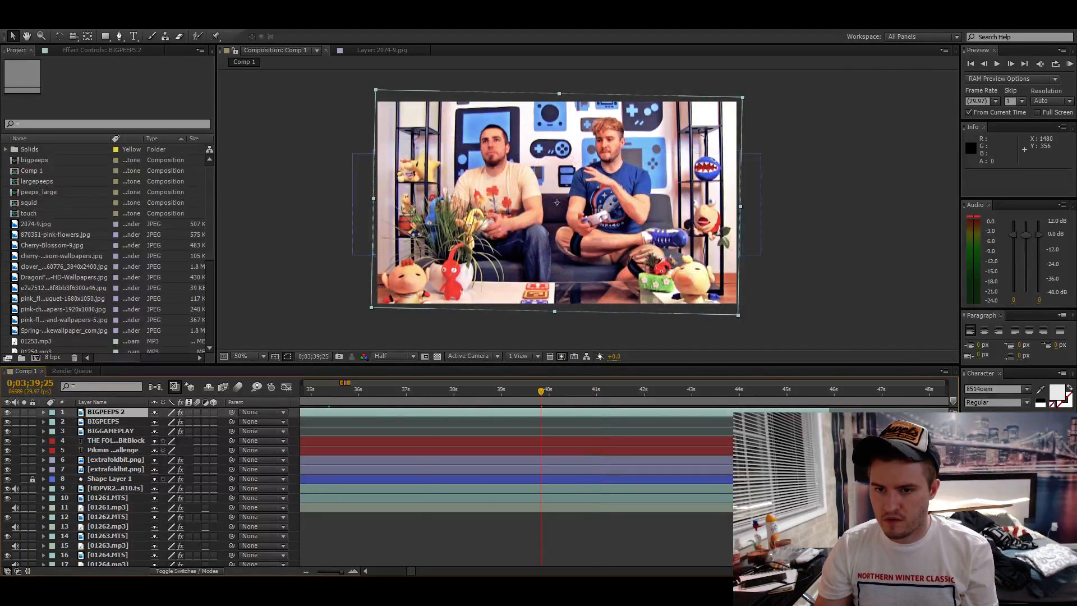
{"action": "key", "text": "KP_Decimal"}
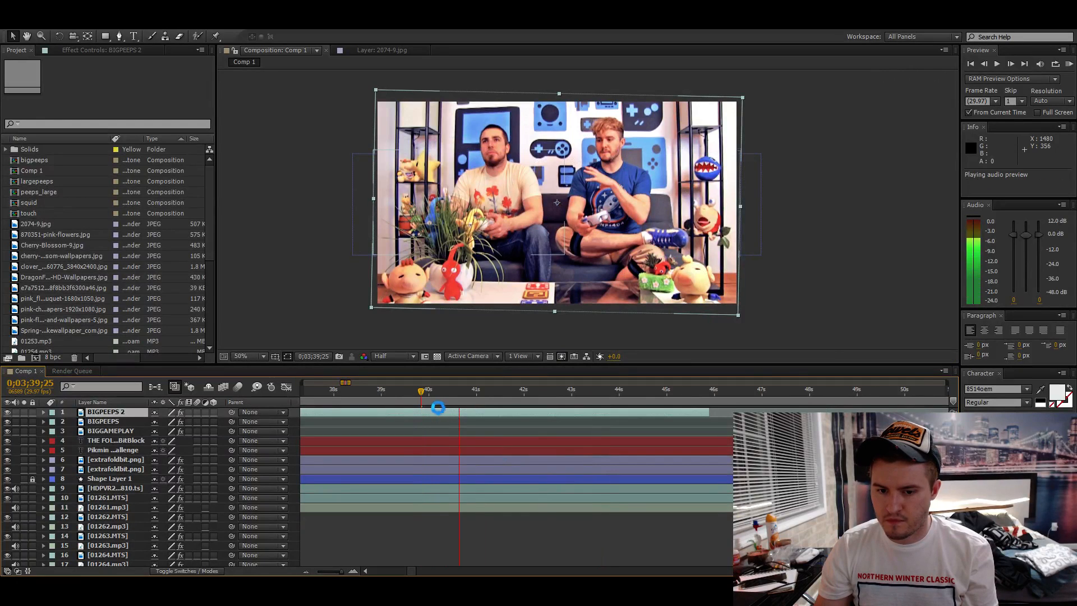
{"action": "left_click", "coordinate": [481, 403]}
{"action": "left_click", "coordinate": [488, 403]}
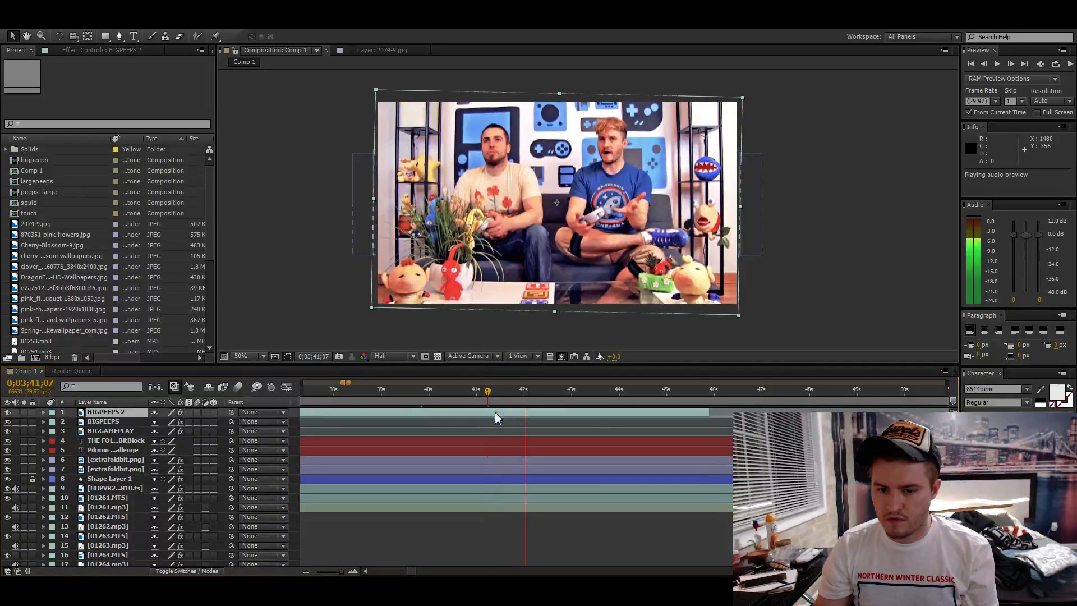
{"action": "left_click", "coordinate": [491, 403]}
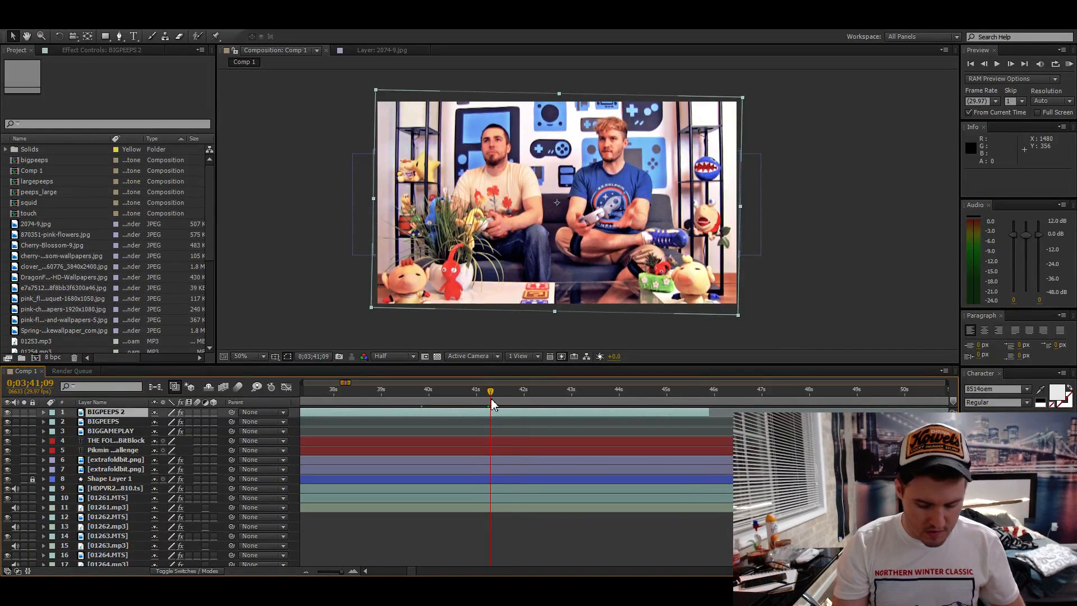
{"action": "key", "text": "alt+bracketright"}
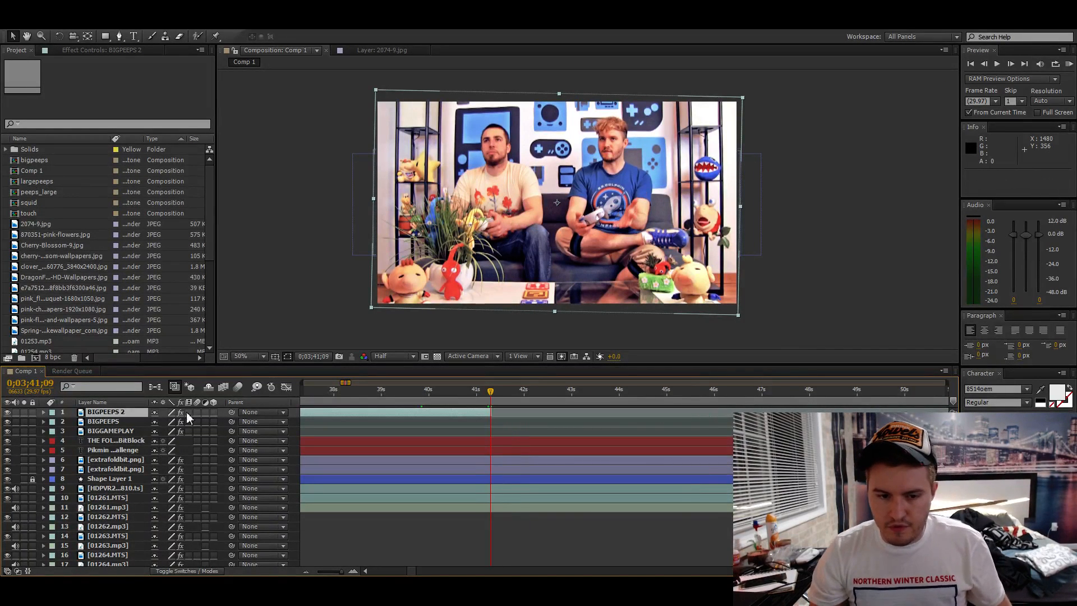
- Duplicate the BIGGAMEPLAY layer, start the copy where BIGPEEPS 2 ends and extend its end well past that point
{"action": "left_click", "coordinate": [113, 431]}
{"action": "key", "text": "ctrl+c"}
{"action": "key", "text": "ctrl+v"}
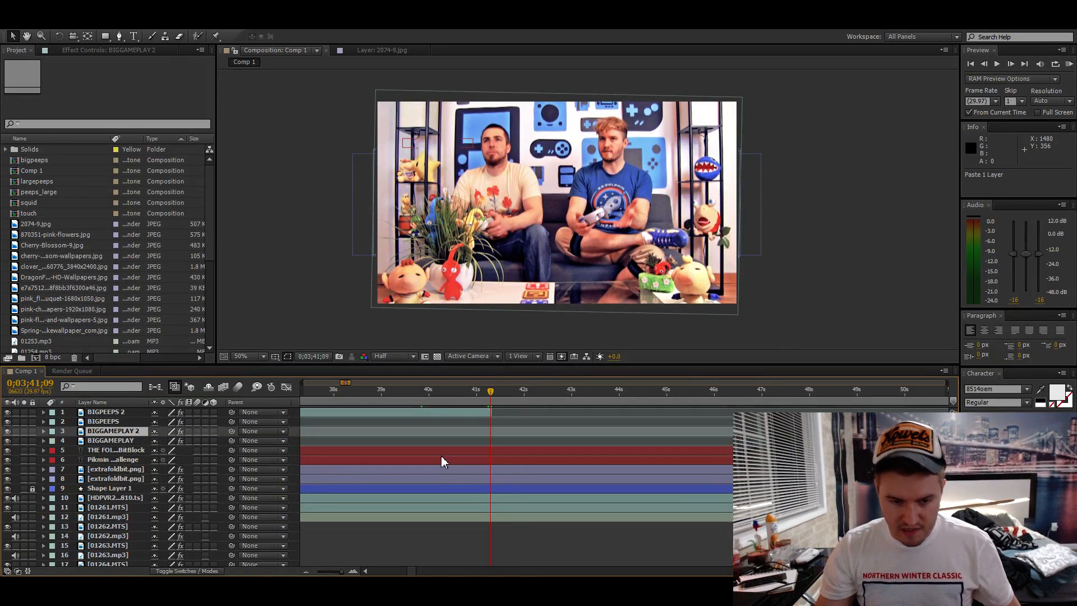
{"action": "key", "text": "alt+bracketright"}
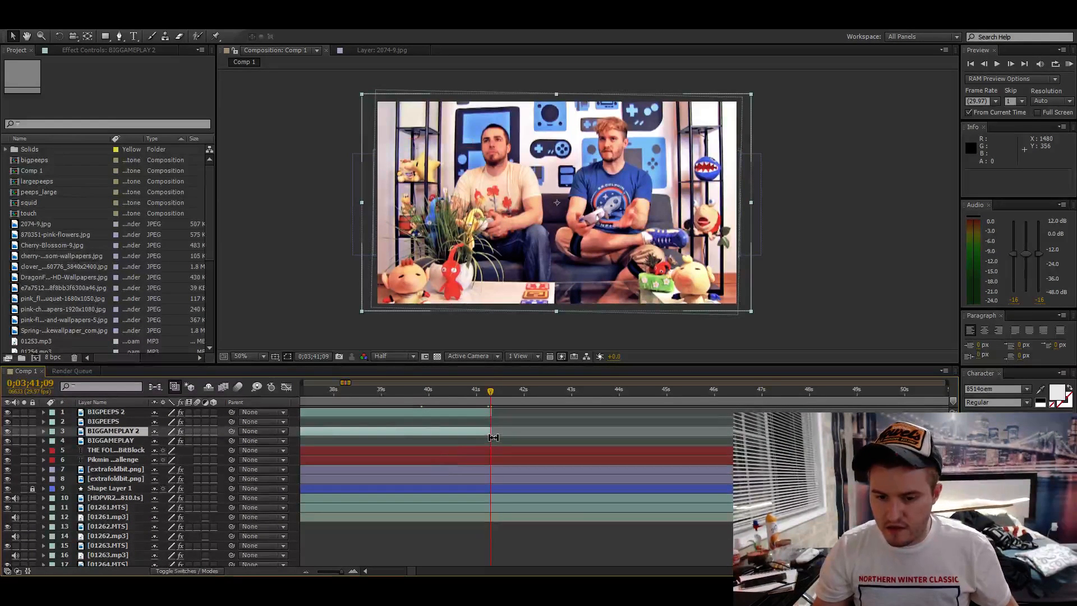
{"action": "left_click_drag", "start_coordinate": [493, 432], "coordinate": [915, 433]}
- Preview the full-screen gameplay from 0;03;41;18 and check the frame at 0;03;49;01 for a place to end the cut
{"action": "key", "text": "space"}
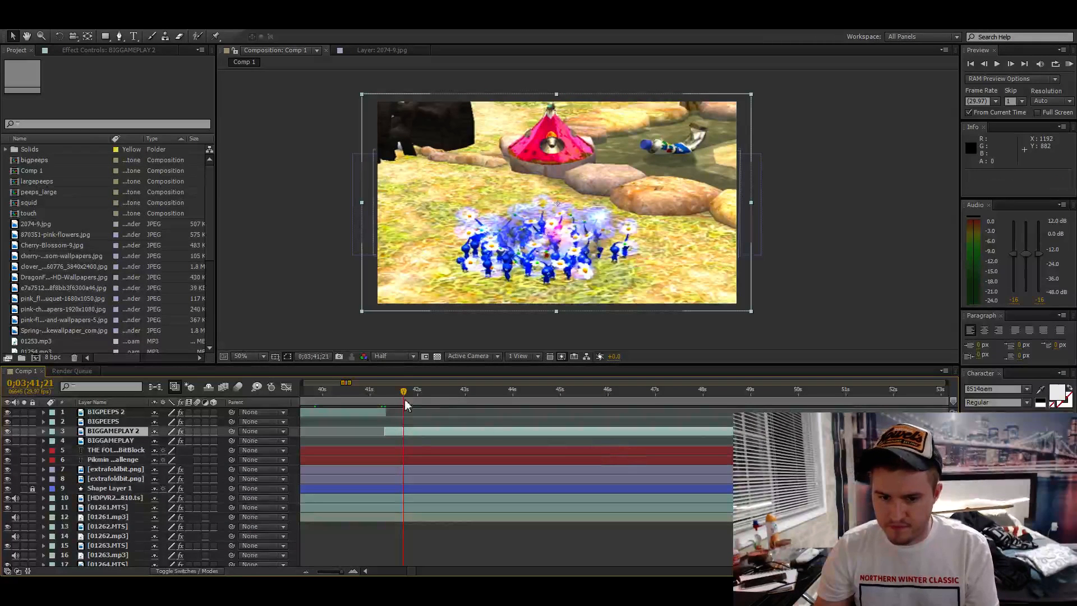
{"action": "left_click_drag", "start_coordinate": [401, 400], "coordinate": [399, 399]}
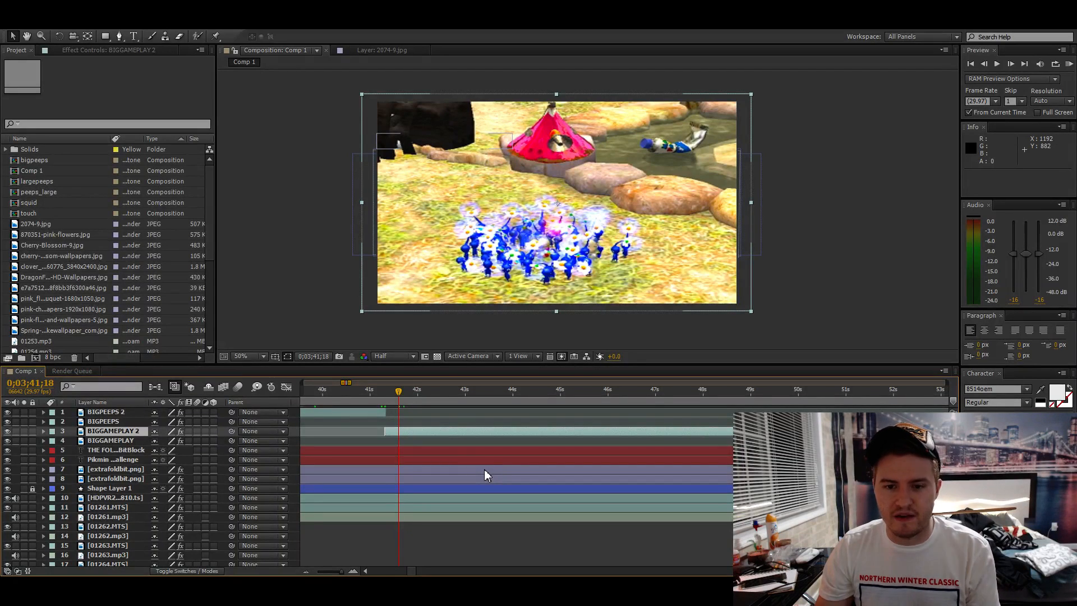
{"action": "key", "text": "KP_Decimal"}
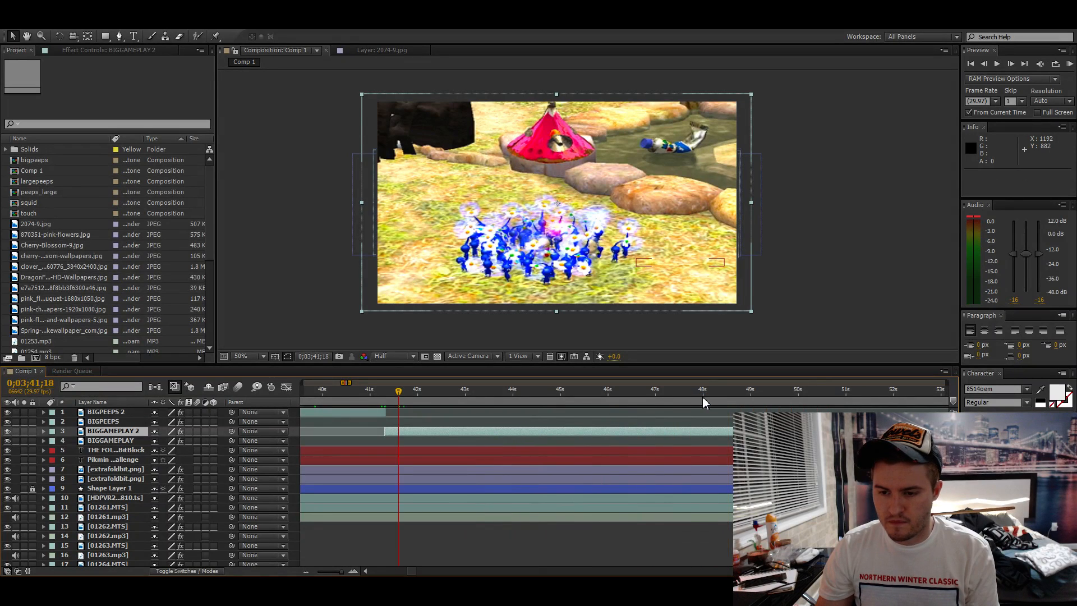
{"action": "left_click", "coordinate": [752, 392]}
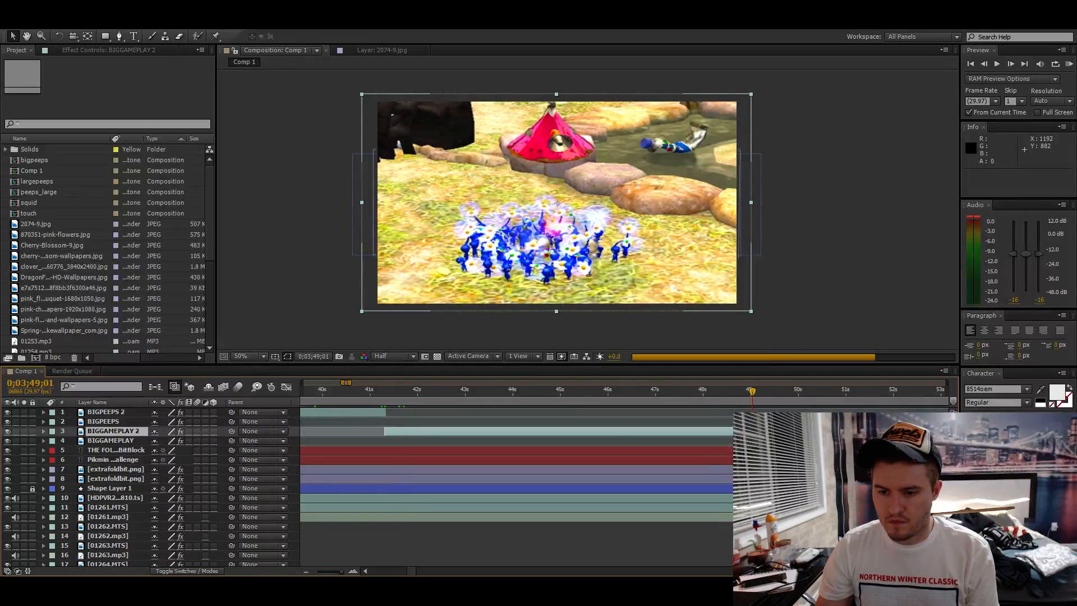
{"action": "scroll", "coordinate": [576, 409], "scroll_direction": "right", "scroll_amount": 1}
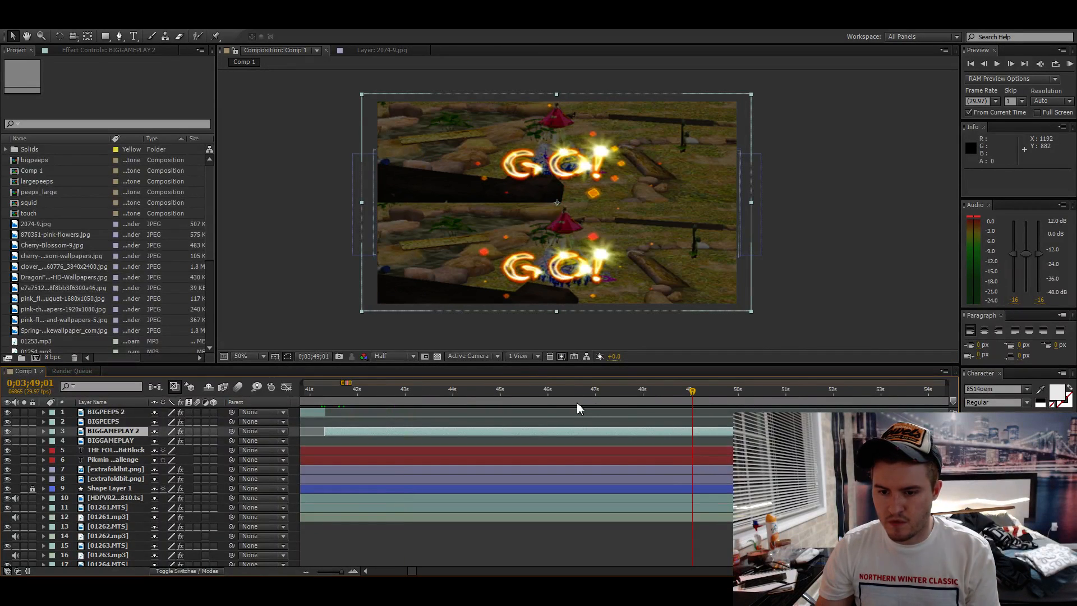
- Preview the audio around 0;03;45;19 and trim the end of BIGGAMEPLAY 2 to 0;03;44;13
{"action": "left_click", "coordinate": [531, 396]}
{"action": "key", "text": "KP_Decimal"}
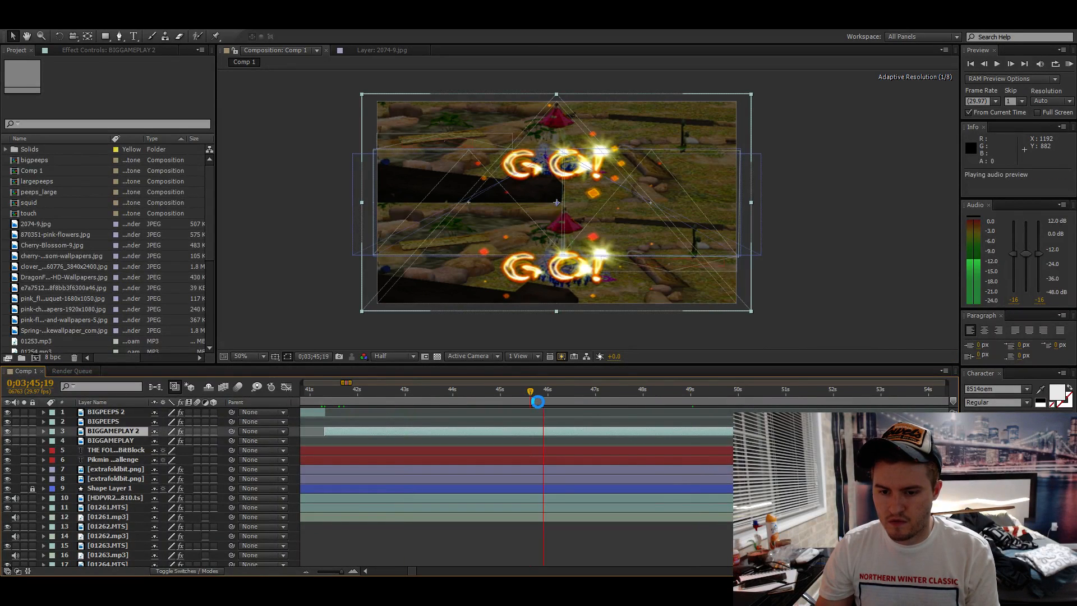
{"action": "left_click", "coordinate": [568, 403]}
{"action": "left_click_drag", "start_coordinate": [568, 402], "coordinate": [502, 396]}
{"action": "left_click", "coordinate": [477, 398]}
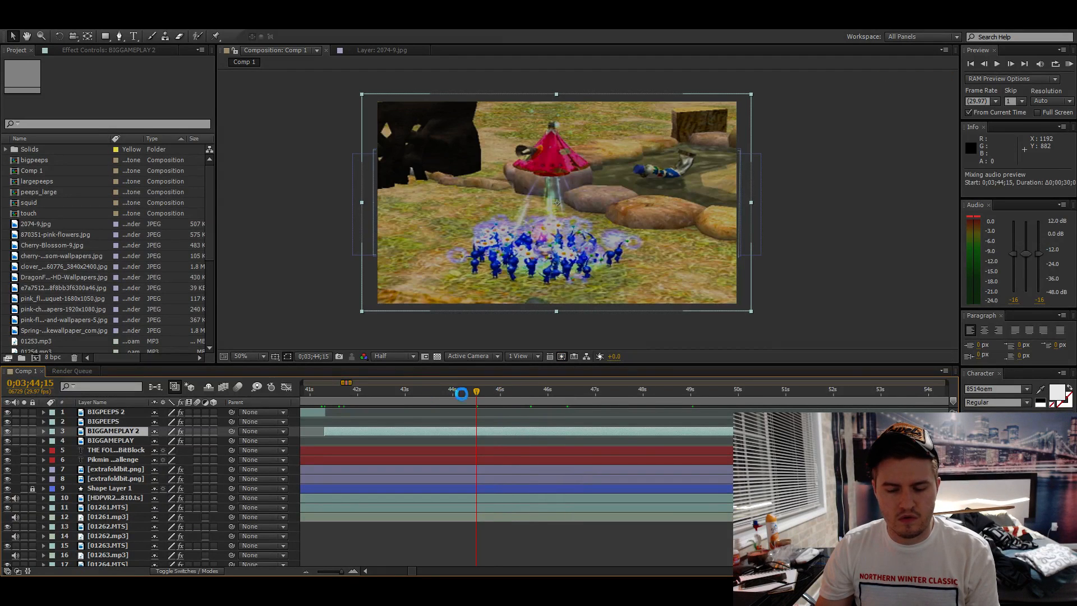
{"action": "left_click", "coordinate": [473, 399]}
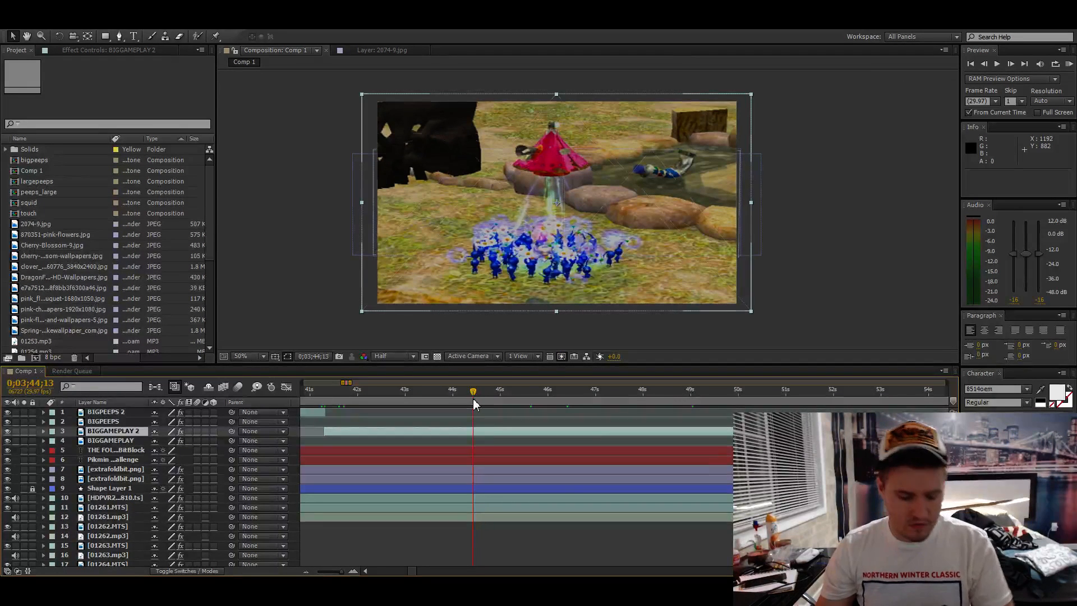
{"action": "key", "text": "alt+bracketright"}
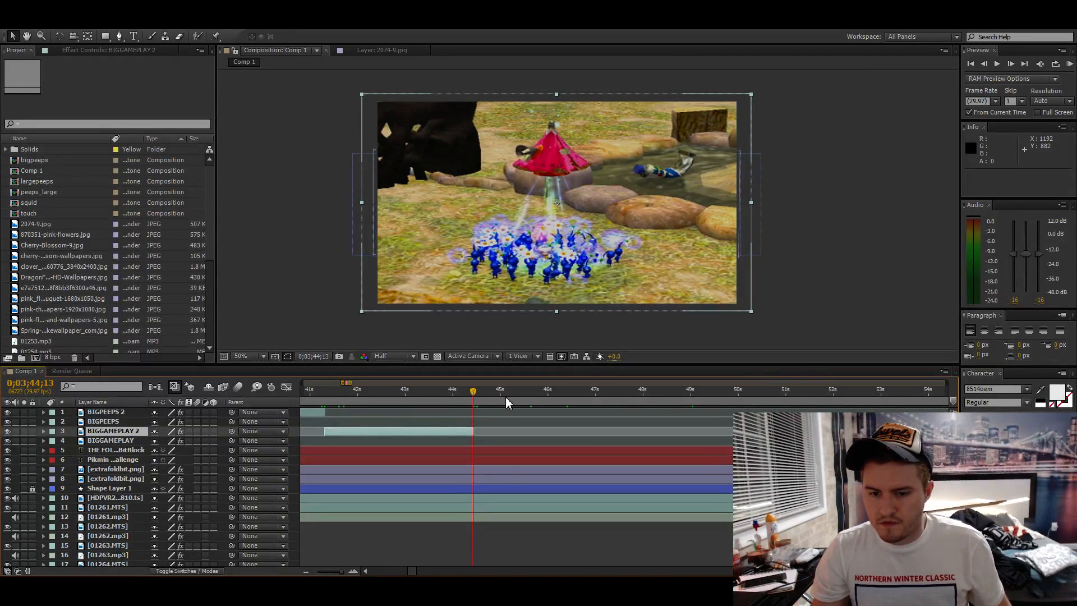
- Duplicate the BIGPEEPS 2 layer, start the copy at 0;03;44;13 and extend its end to about 0;03;50;18
{"action": "left_click", "coordinate": [505, 399]}
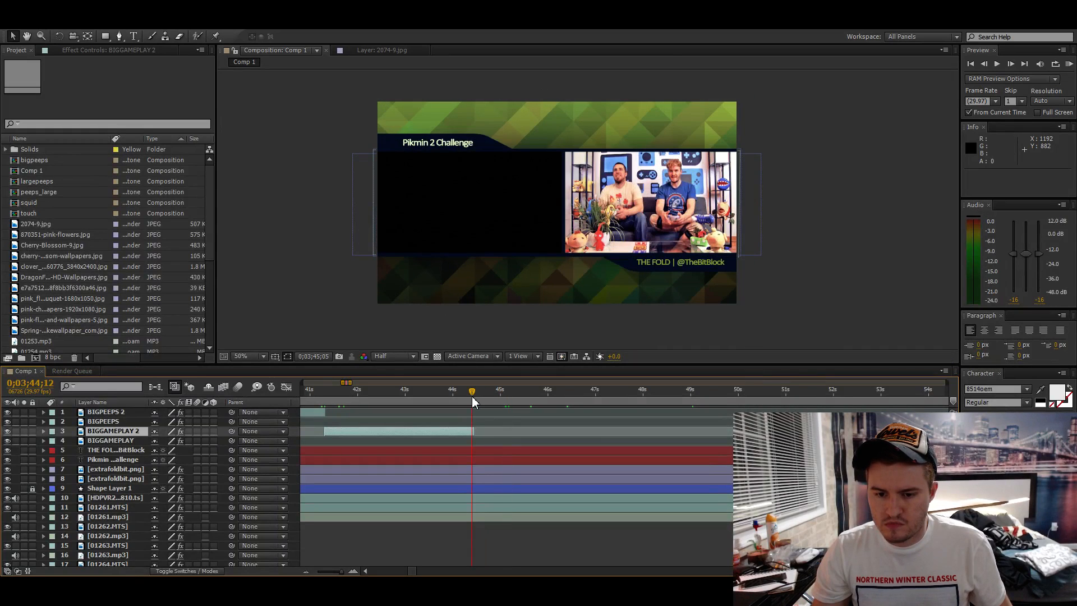
{"action": "left_click_drag", "start_coordinate": [505, 400], "coordinate": [475, 403]}
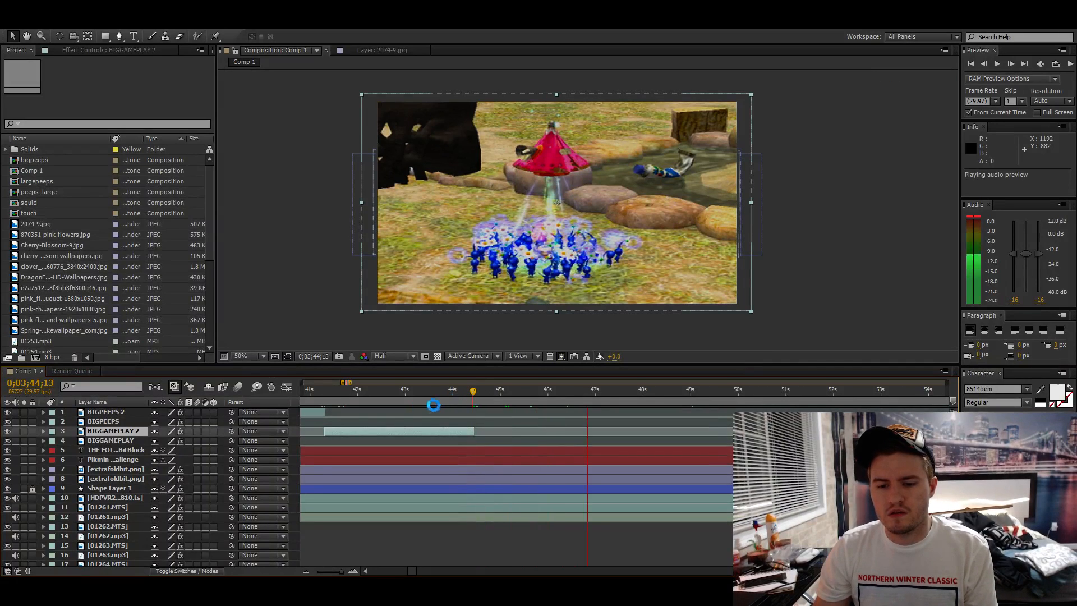
{"action": "left_click", "coordinate": [311, 413]}
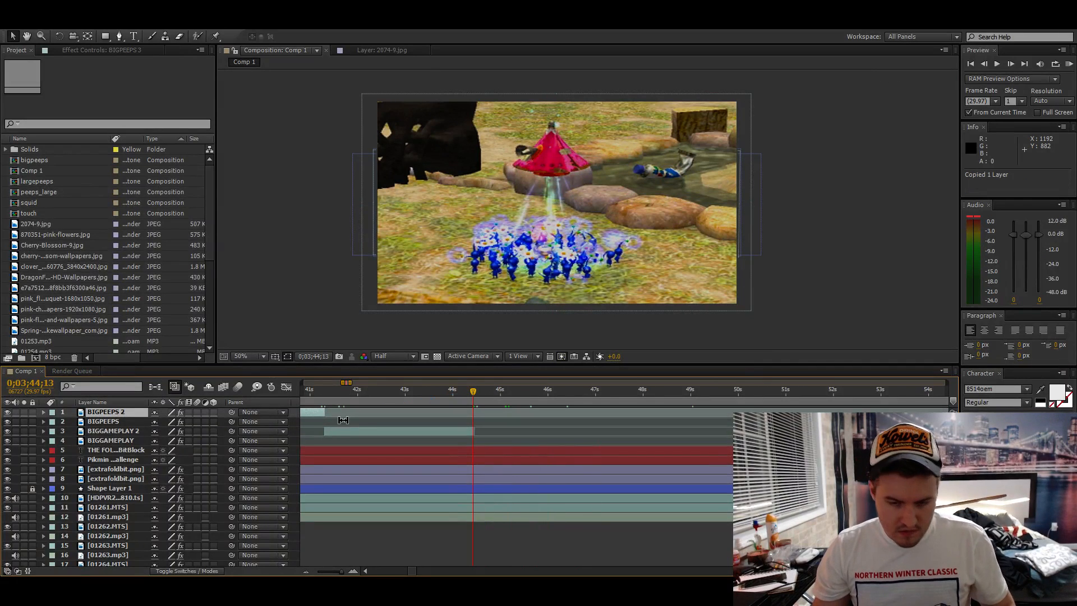
{"action": "key", "text": "ctrl+d"}
{"action": "left_click_drag", "start_coordinate": [324, 412], "coordinate": [766, 410]}
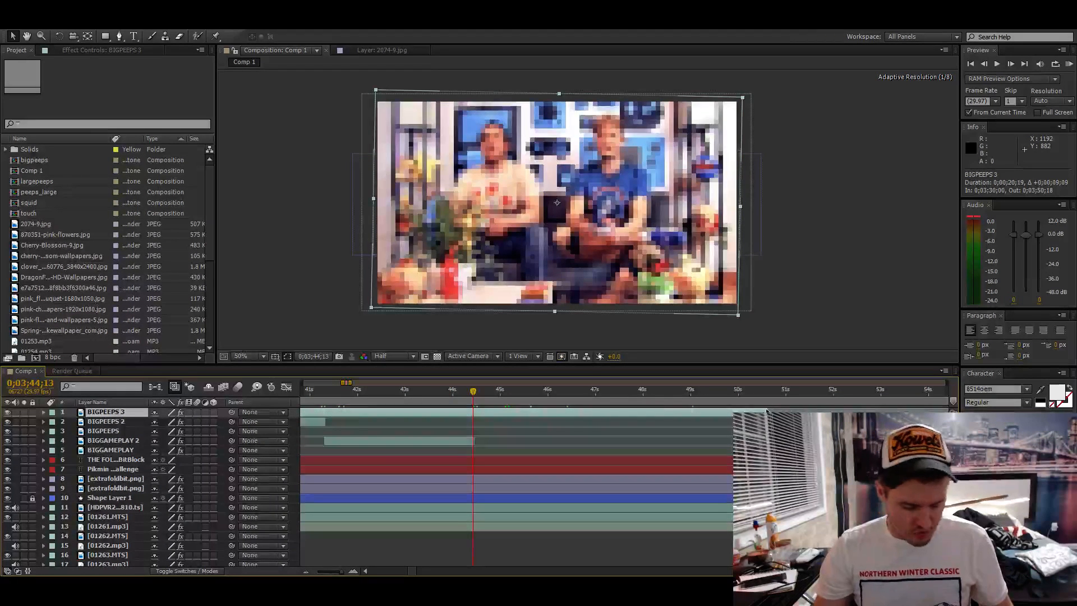
- Preview the audio from 0;03;44;13 and trim the end of BIGPEEPS 3 to 0;03;46;11
{"action": "key", "text": "KP_Decimal"}
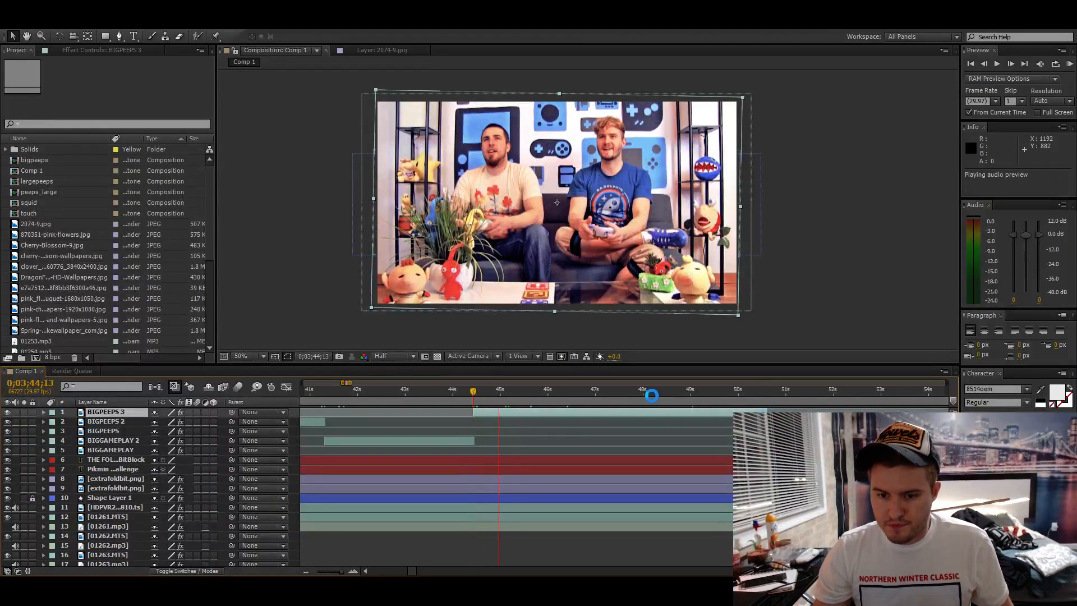
{"action": "left_click", "coordinate": [565, 397]}
{"action": "key", "text": "alt+]"}
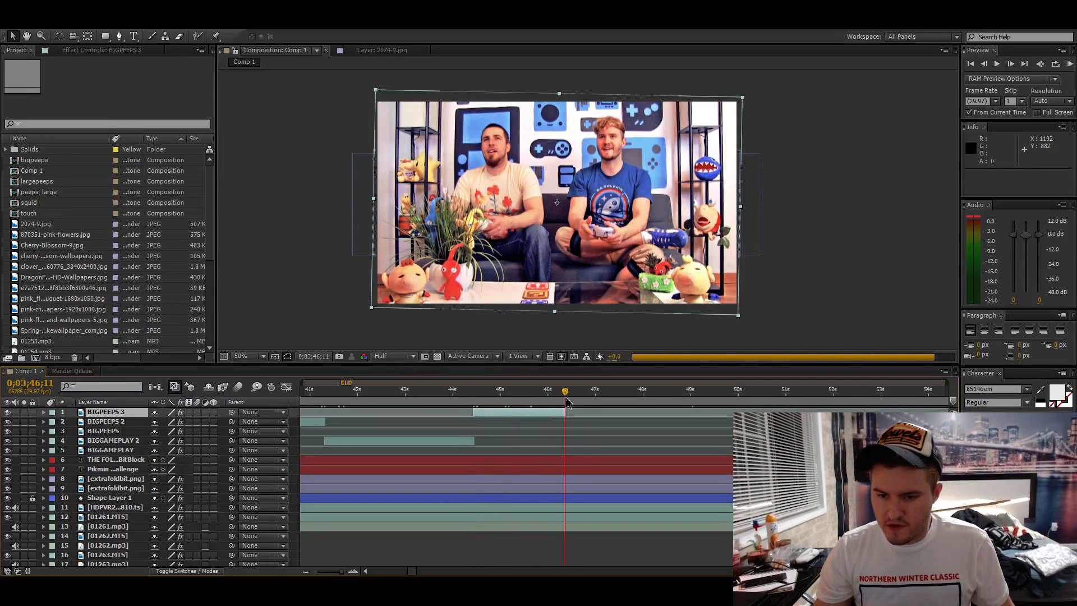
- Check the frames after BIGPEEPS 3, preview the audio from 0;03;51;22 and go to 0;03;56;05 for the next cut
{"action": "left_click", "coordinate": [620, 392]}
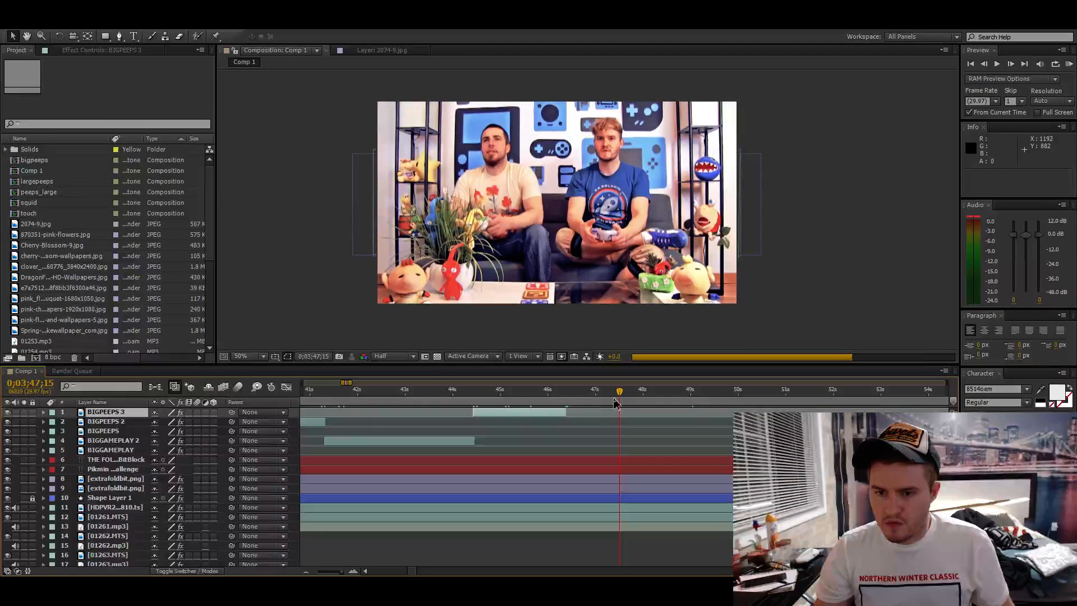
{"action": "left_click", "coordinate": [574, 394]}
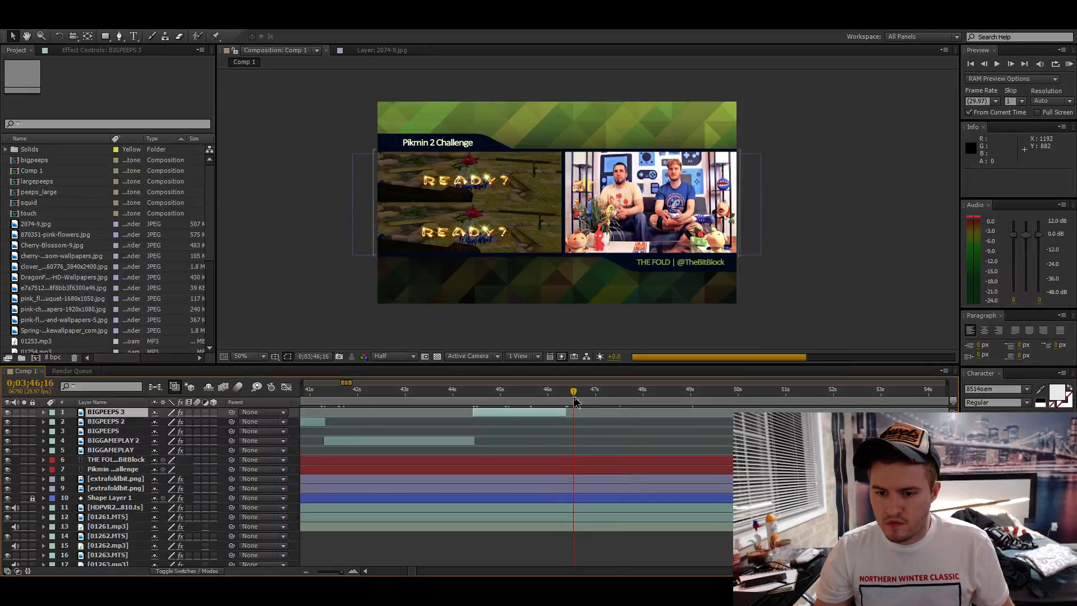
{"action": "left_click", "coordinate": [820, 394]}
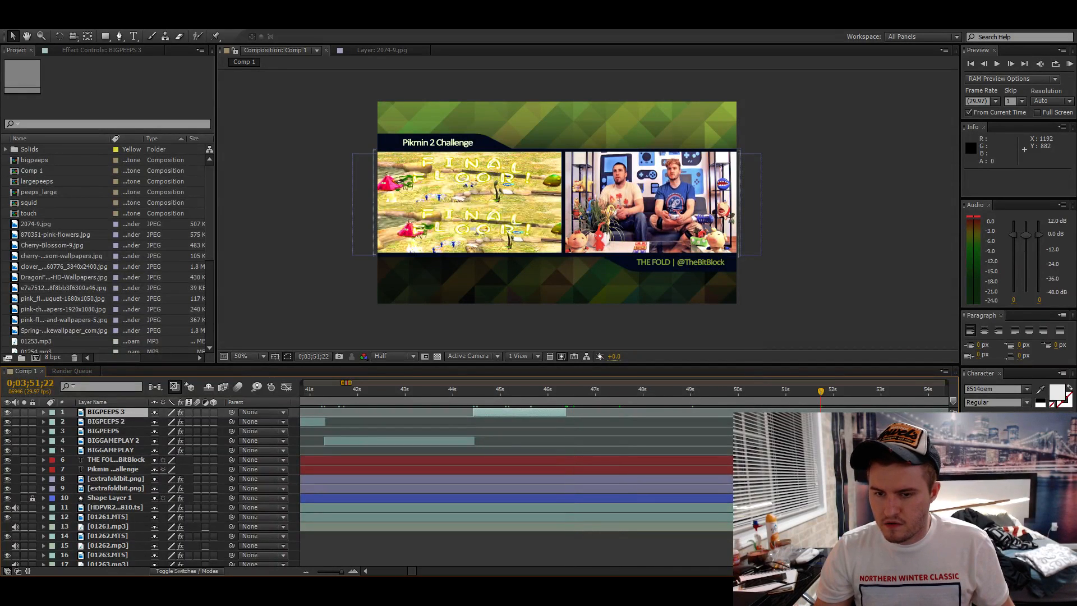
{"action": "scroll", "coordinate": [617, 508], "scroll_direction": "right", "scroll_amount": 5}
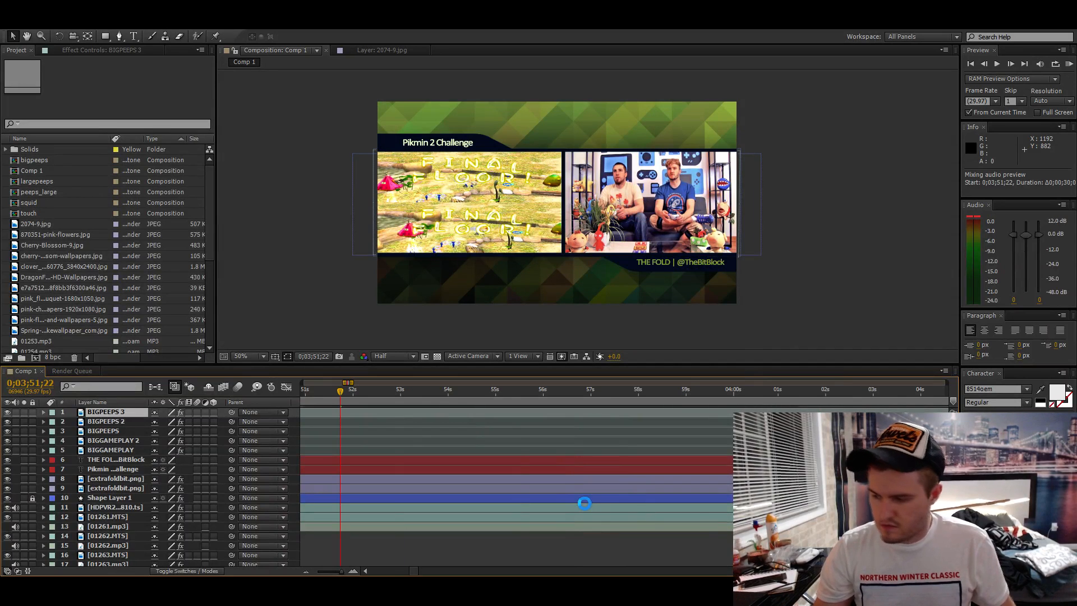
{"action": "key", "text": "KP_Decimal"}
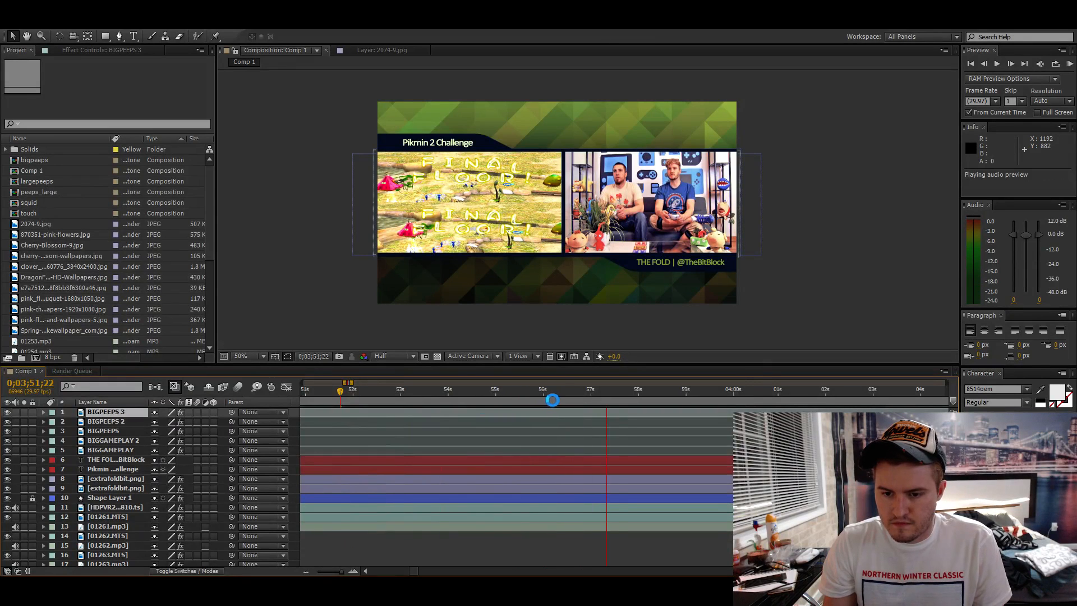
{"action": "left_click", "coordinate": [551, 397]}
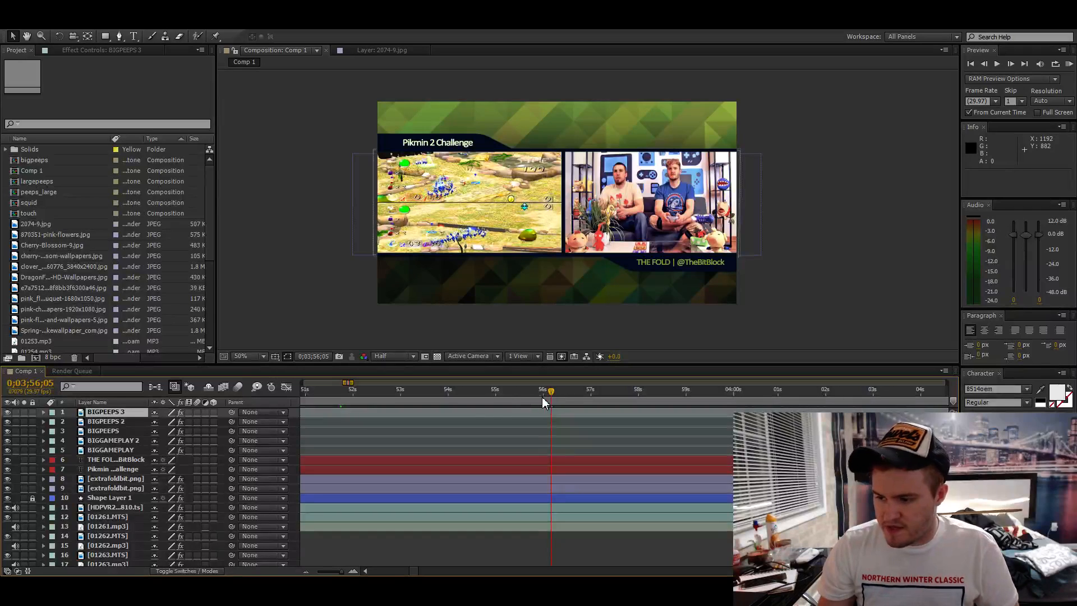
- Duplicate the BIGPEEPS 3 layer with its start at 0;03;56;05 and an extended end, and save the project
{"action": "key", "text": "ctrl+c"}
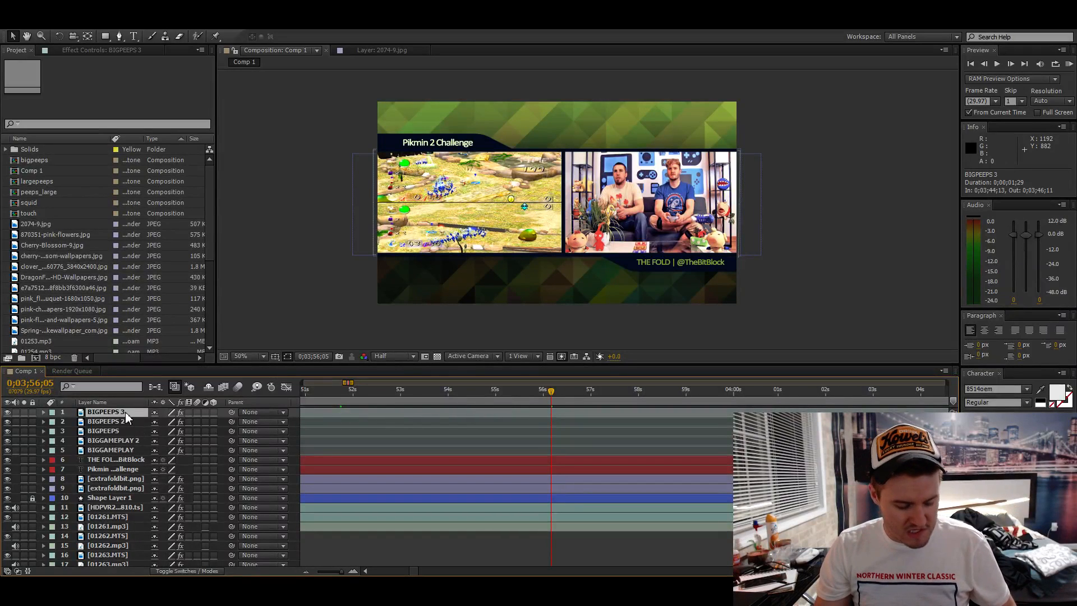
{"action": "key", "text": "ctrl+v"}
{"action": "key", "text": "alt+]"}
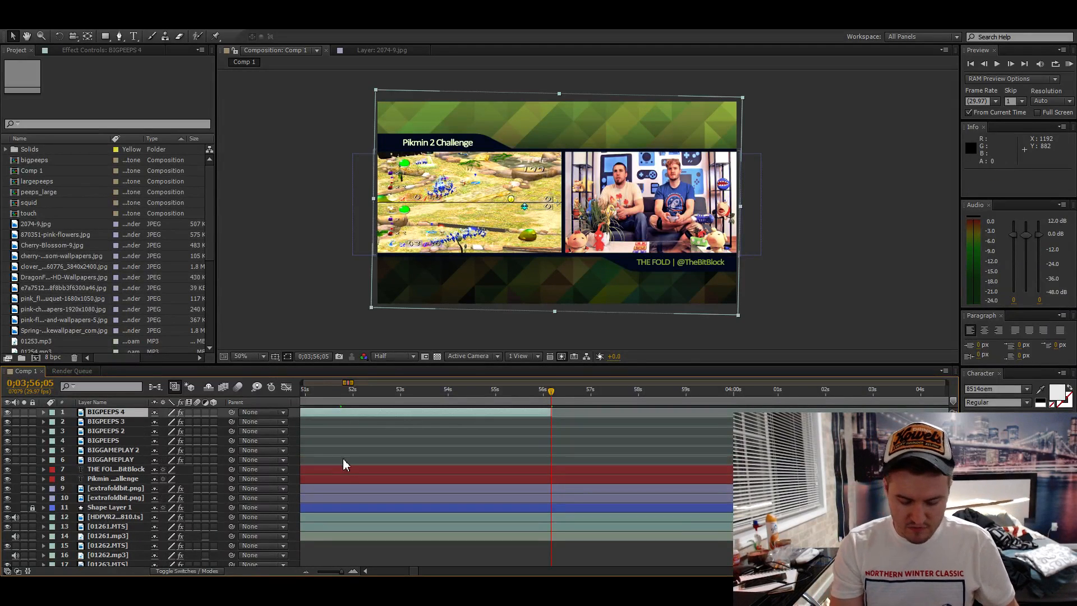
{"action": "left_click_drag", "start_coordinate": [553, 411], "coordinate": [920, 414]}
{"action": "key", "text": "d"}
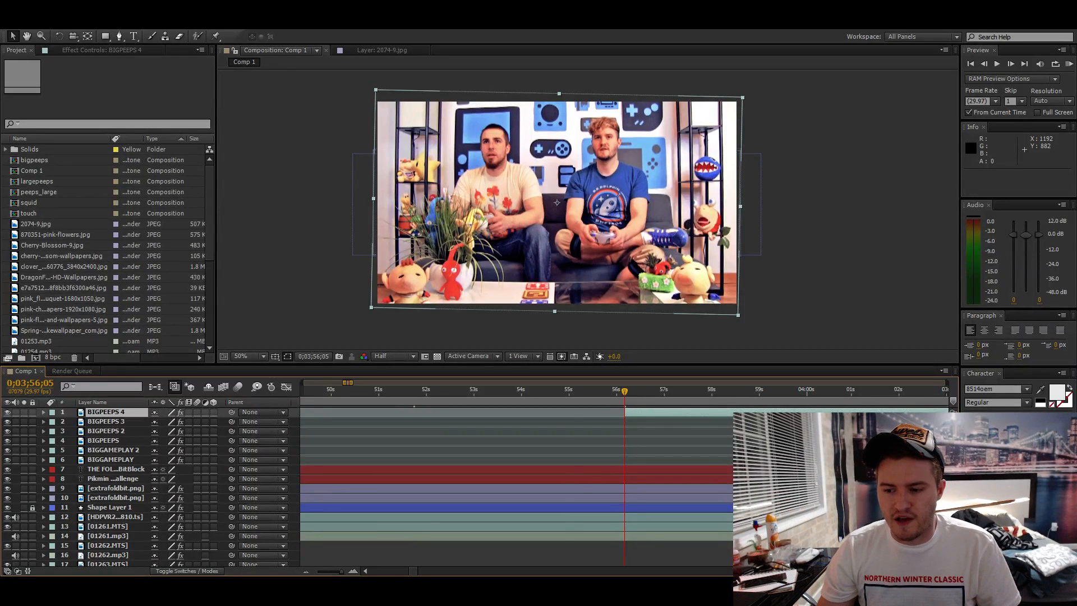
{"action": "scroll", "coordinate": [623, 483], "scroll_direction": "right", "scroll_amount": 3}
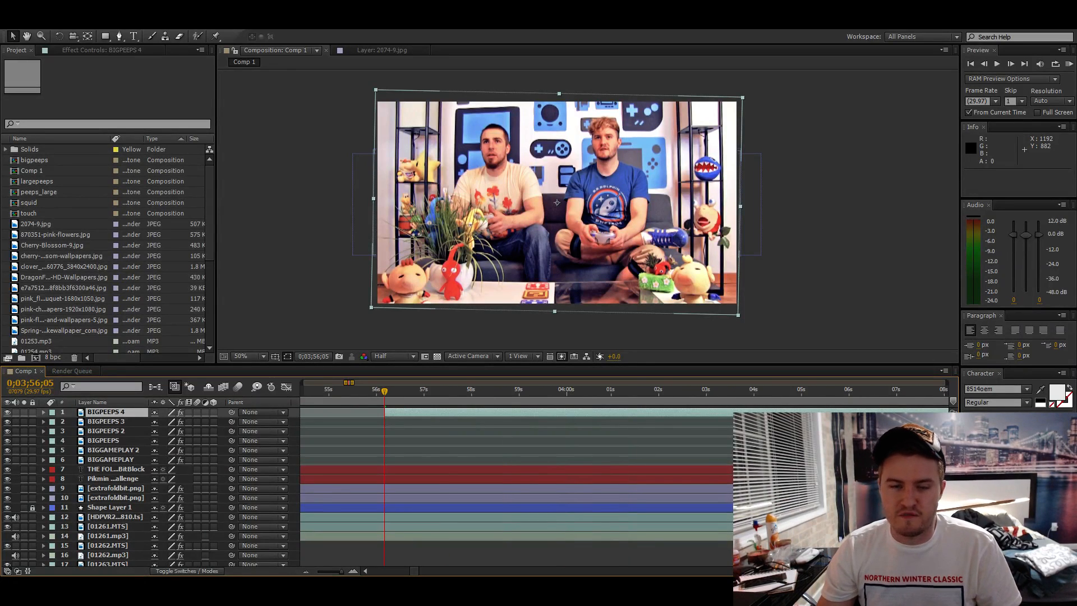
{"action": "left_click", "coordinate": [404, 393]}
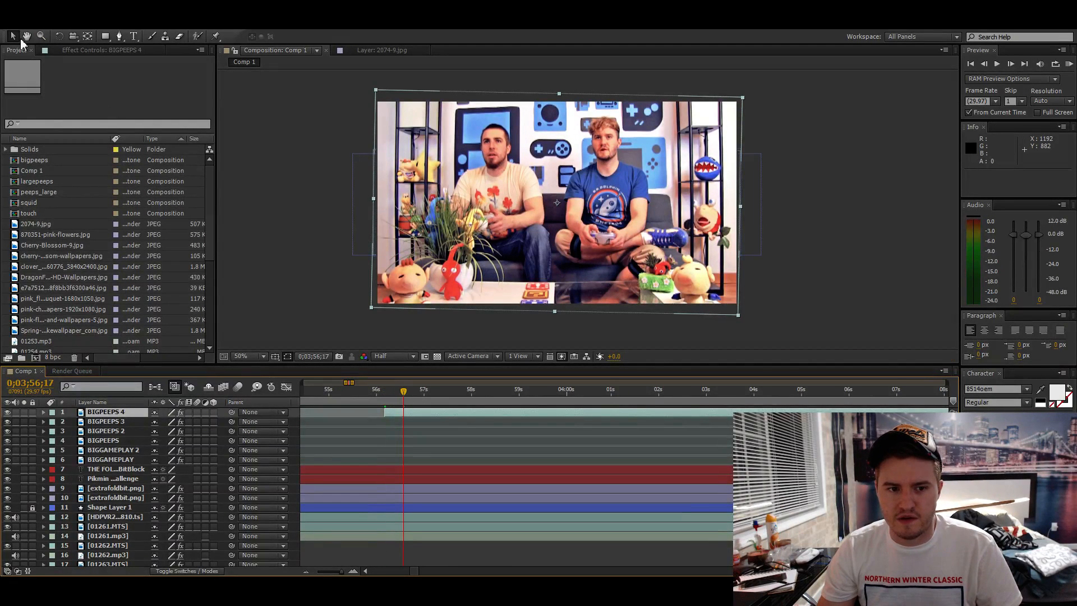
{"action": "key", "text": "ctrl+s"}
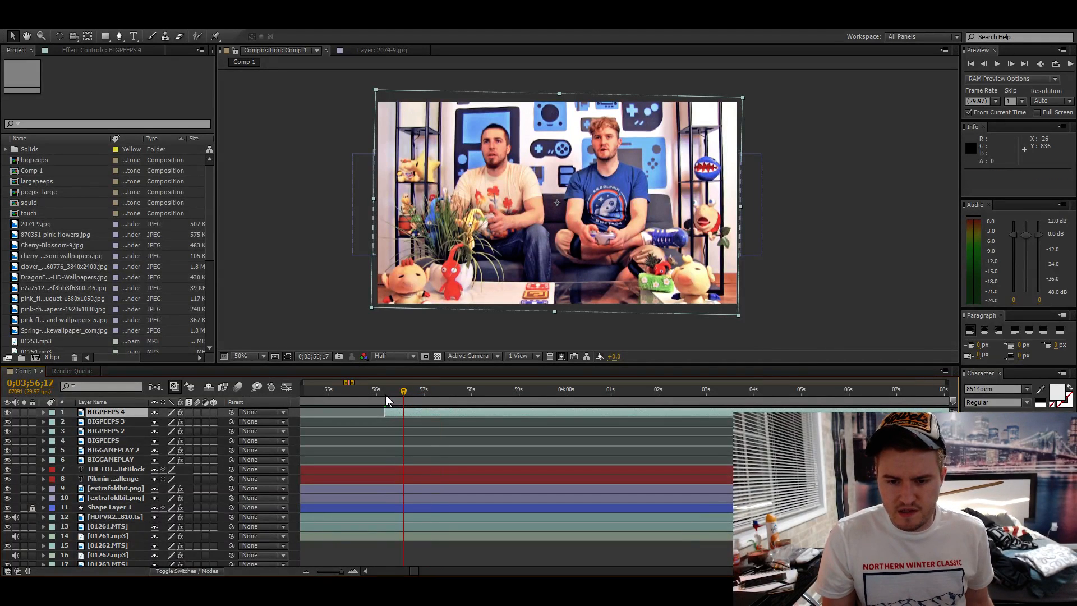
- Preview the audio from 0;03;55;17 across the cut and delete the BIGPEEPS copy starting at 0;03;56;05
{"action": "left_click", "coordinate": [356, 395]}
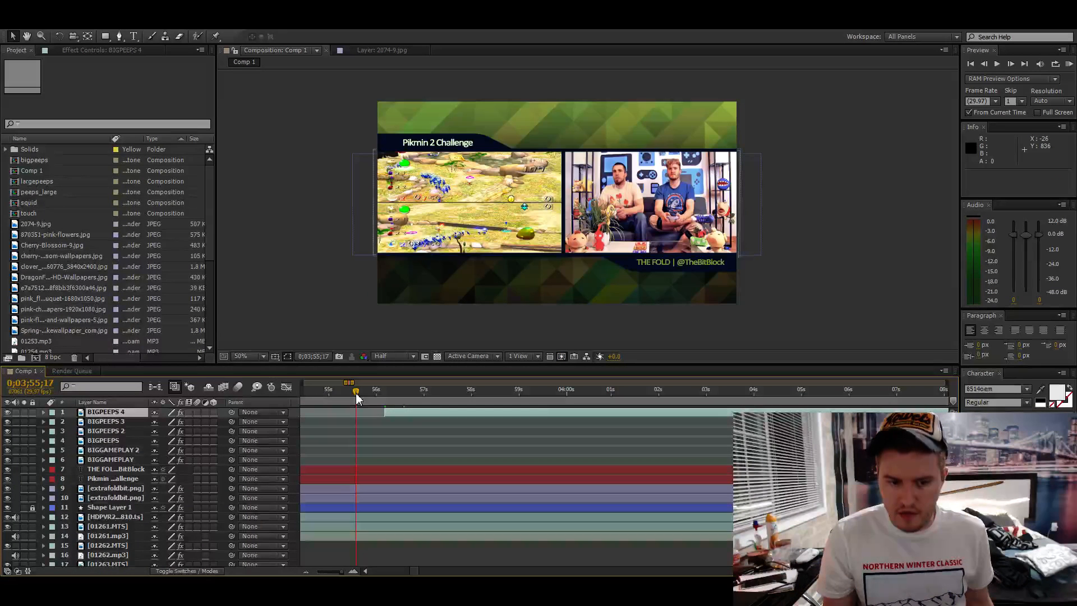
{"action": "key", "text": "KP_Decimal"}
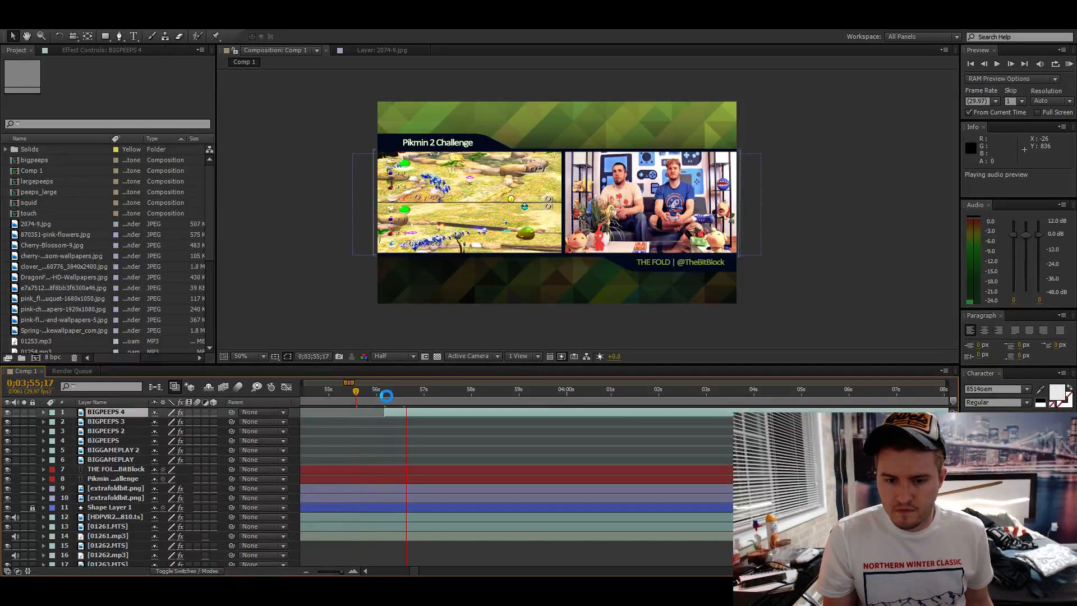
{"action": "key", "text": "KP_Decimal"}
{"action": "left_click", "coordinate": [385, 392]}
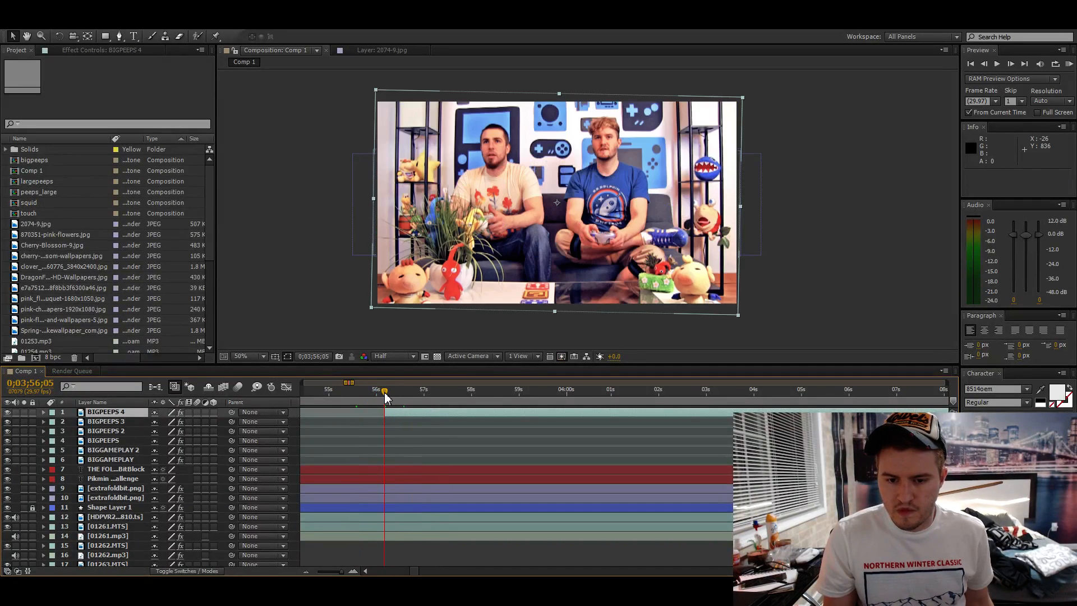
{"action": "key", "text": "Delete"}
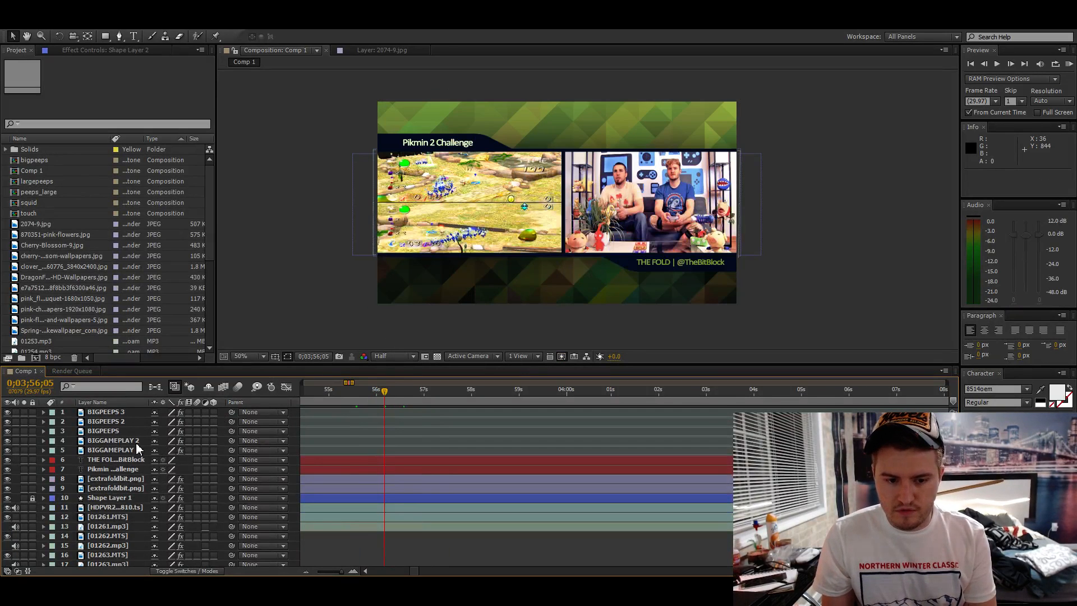
- Duplicate the BIGGAMEPLAY 2 layer, start the copy at 0;03;56;05 and extend its end to about 0;04;17;03
{"action": "left_click", "coordinate": [133, 441]}
{"action": "key", "text": "ctrl+c"}
{"action": "key", "text": "ctrl+v"}
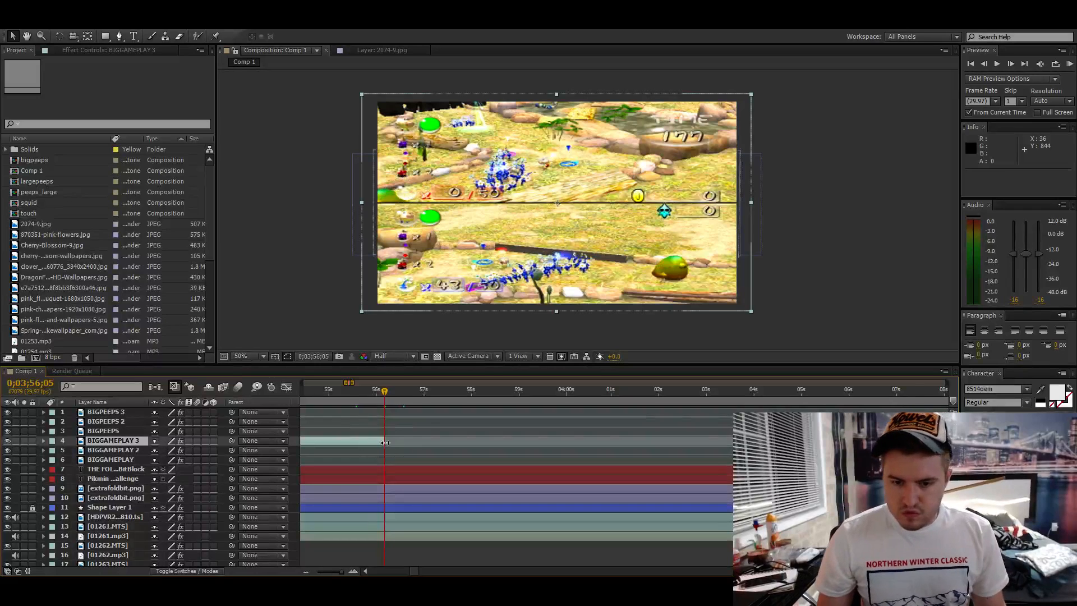
{"action": "left_click_drag", "start_coordinate": [386, 445], "coordinate": [916, 445]}
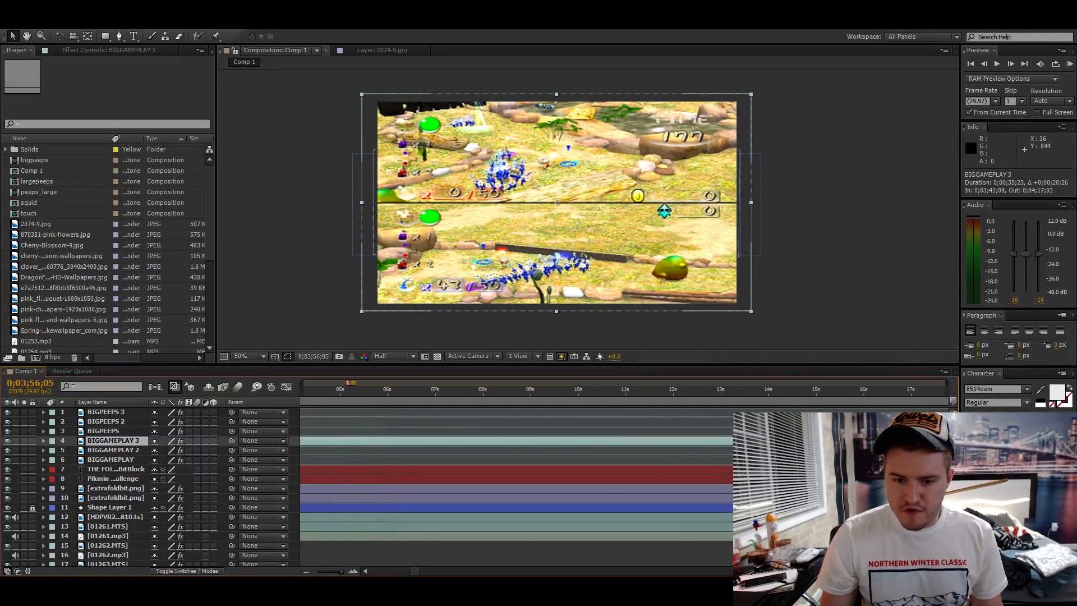
{"action": "key", "text": "alt+bracketleft"}
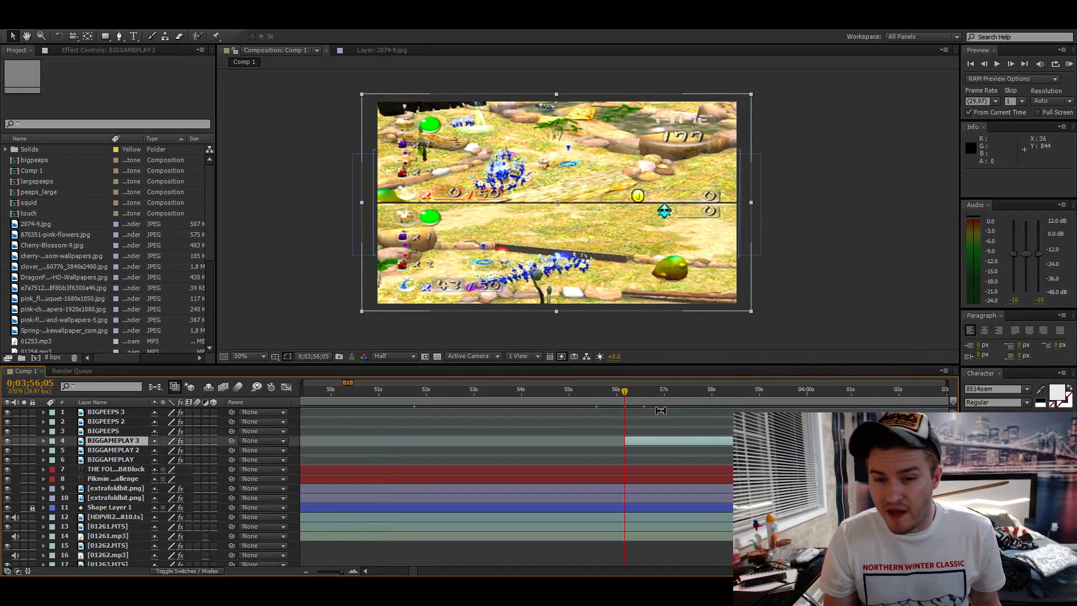
{"action": "scroll", "coordinate": [512, 491], "scroll_direction": "right", "scroll_amount": 5}
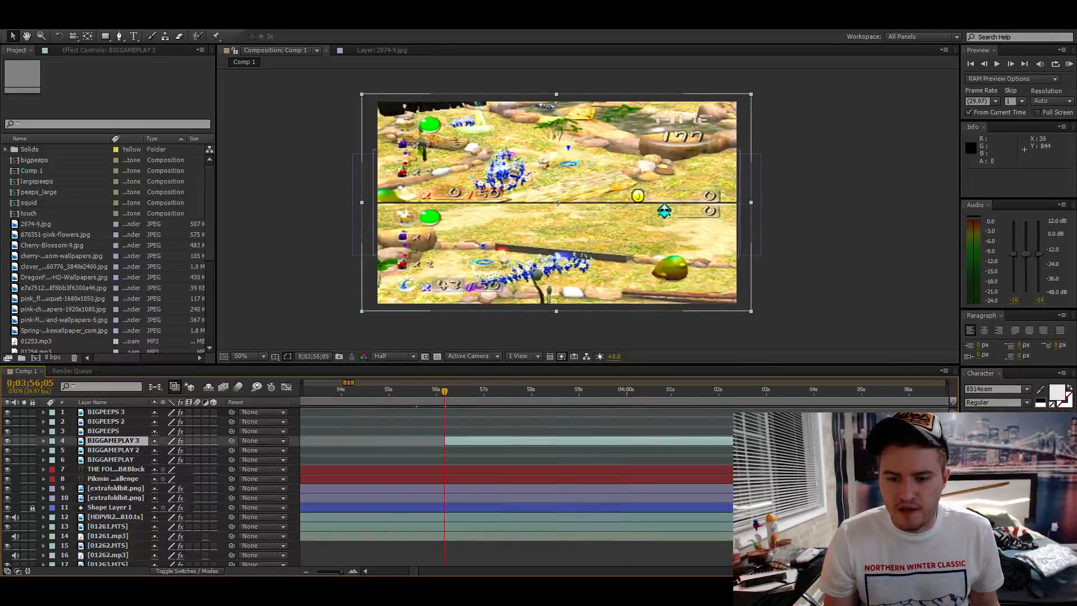
- Preview the audio from 0;03;57;04 and from 0;04;00;19, and go to 0;04;13;16
{"action": "left_click", "coordinate": [430, 398]}
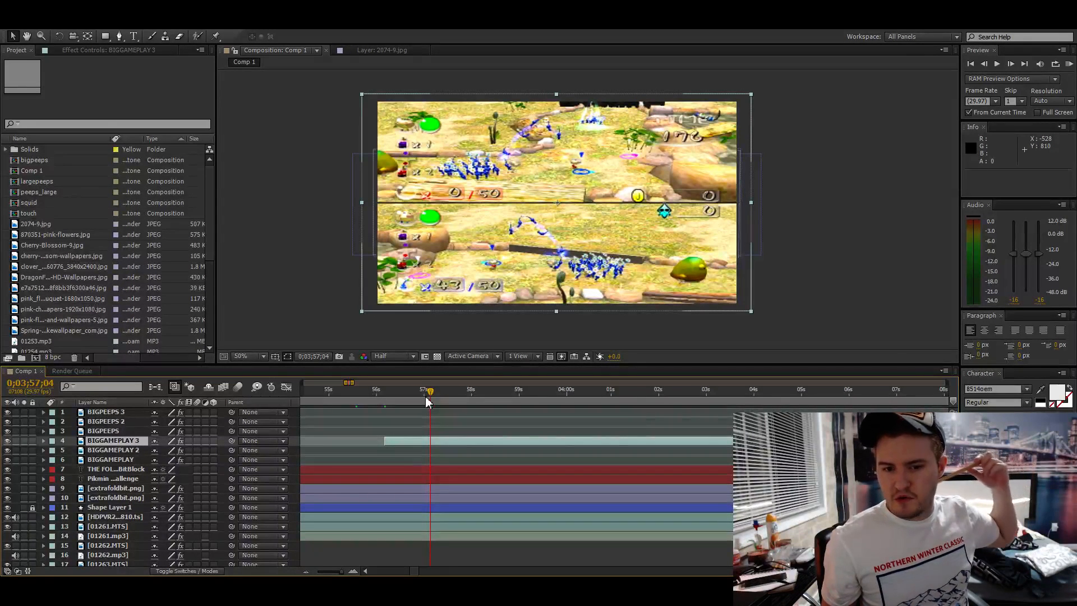
{"action": "key", "text": "KP_Decimal"}
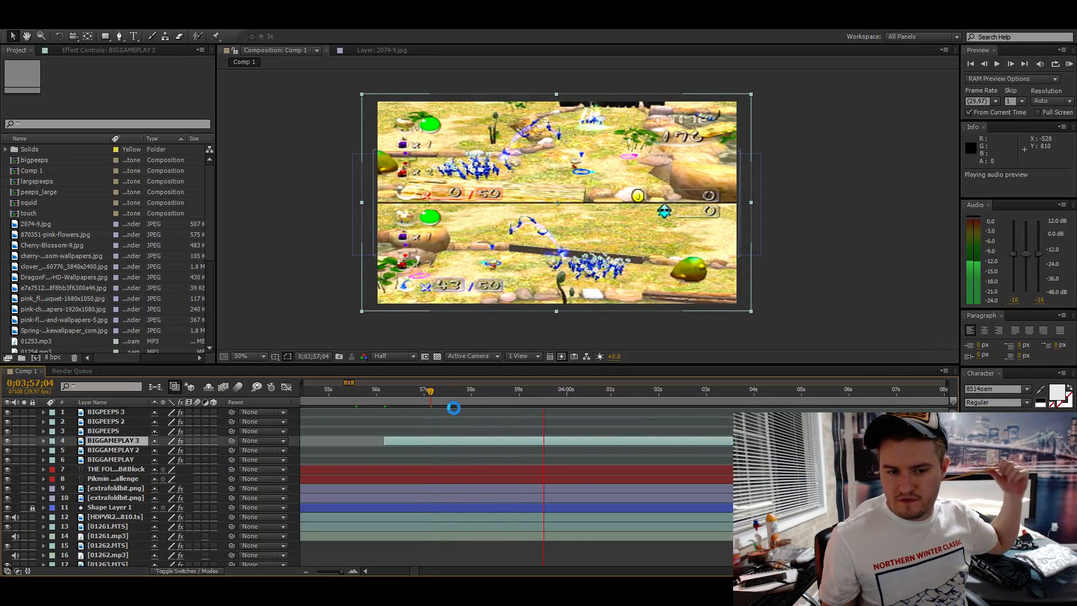
{"action": "left_click", "coordinate": [594, 401]}
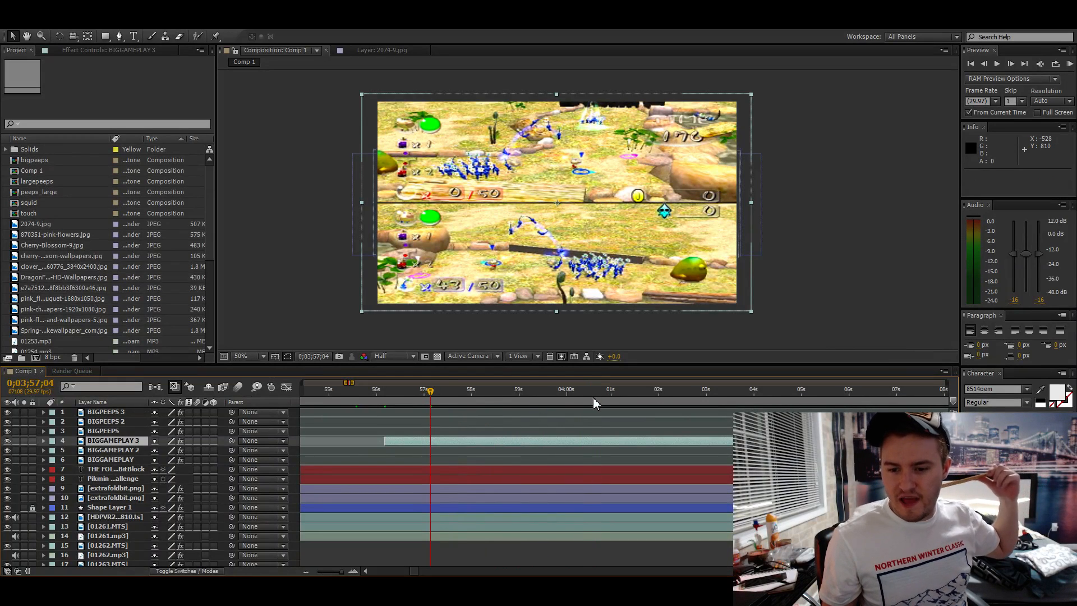
{"action": "left_click", "coordinate": [594, 398]}
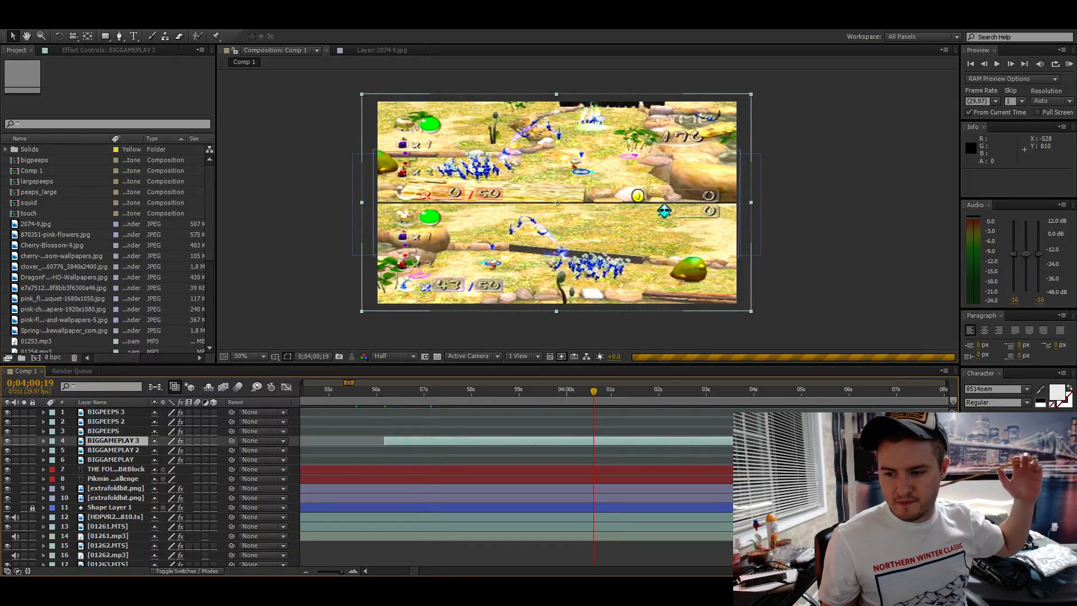
{"action": "key", "text": "KP_Decimal"}
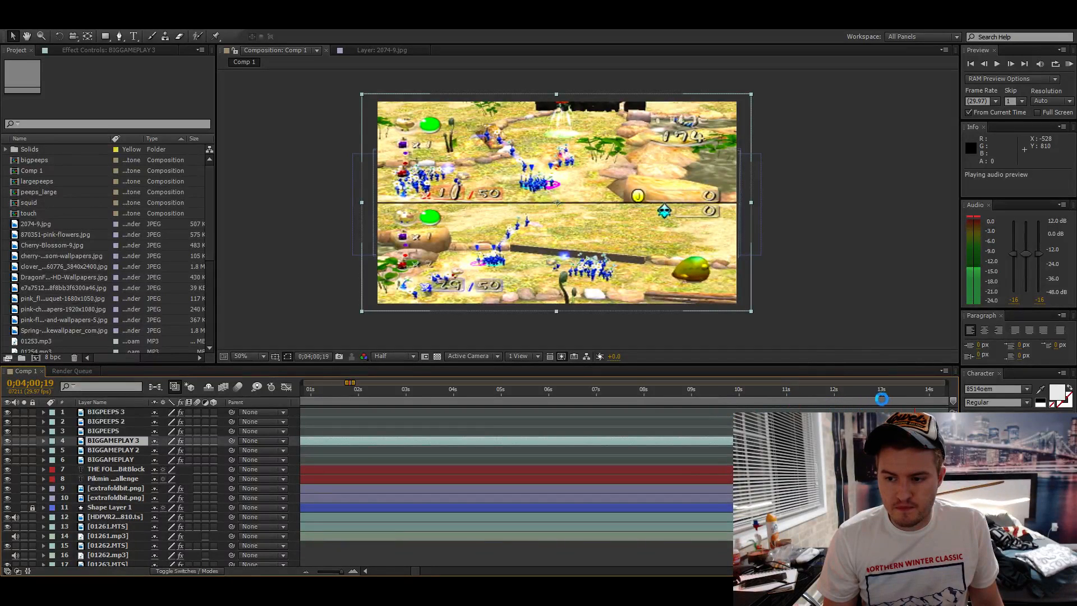
{"action": "left_click", "coordinate": [908, 399]}
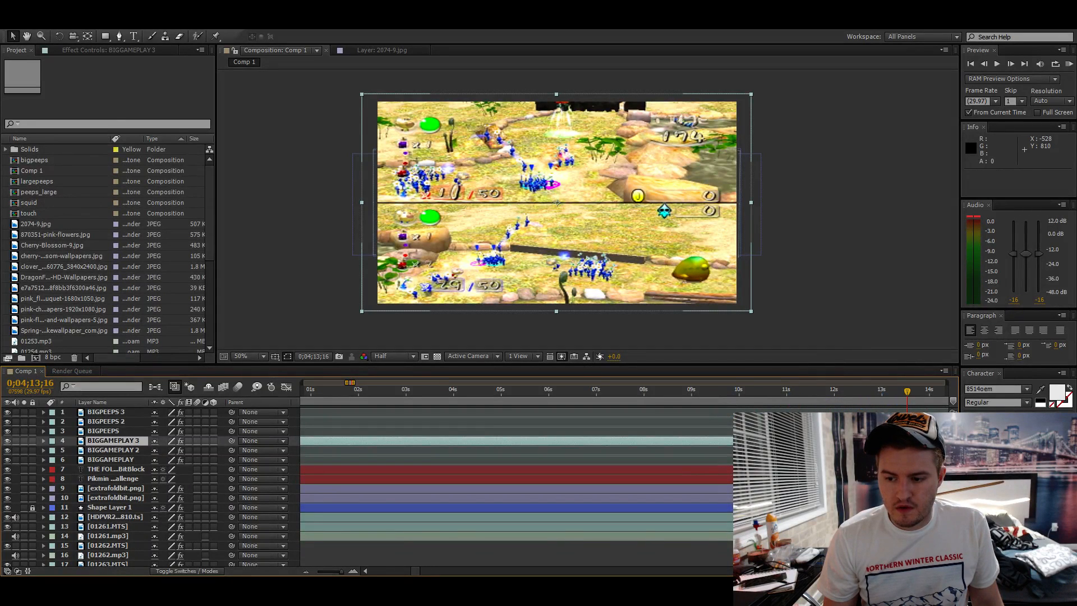
- Extend the end of BIGGAMEPLAY 3 to about 0;04;35;16
{"action": "scroll", "coordinate": [567, 501], "scroll_direction": "right", "scroll_amount": 5}
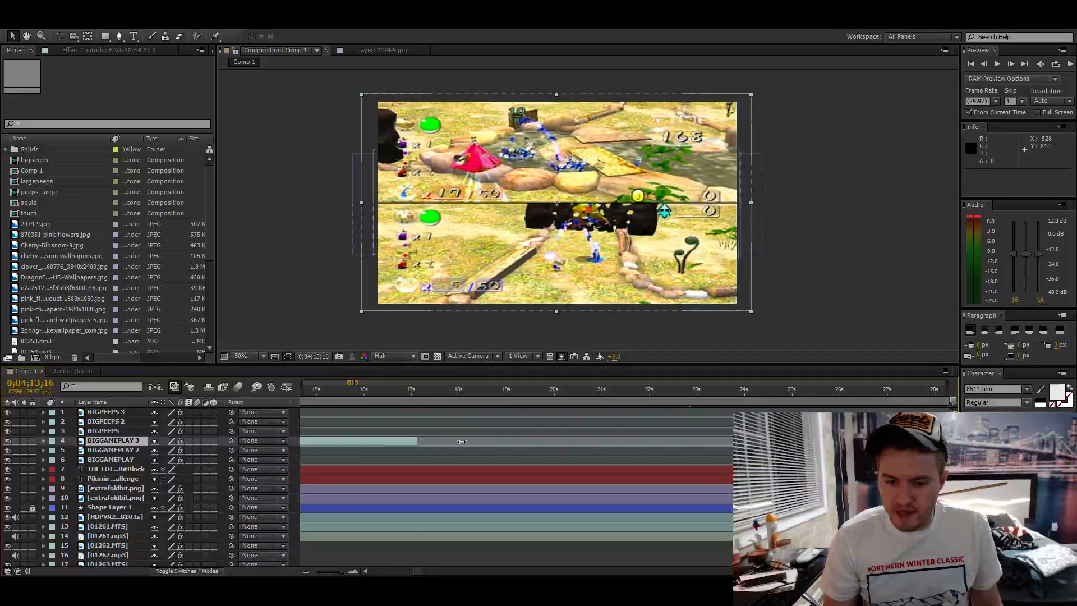
{"action": "left_click_drag", "start_coordinate": [435, 445], "coordinate": [953, 445]}
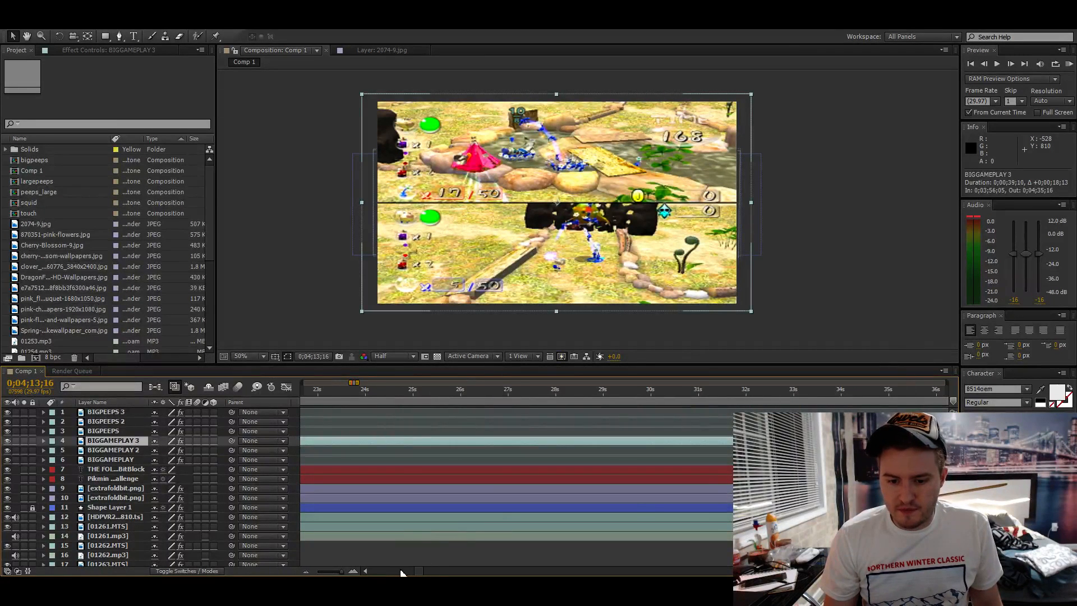
{"action": "scroll", "coordinate": [505, 488], "scroll_direction": "left", "scroll_amount": 3}
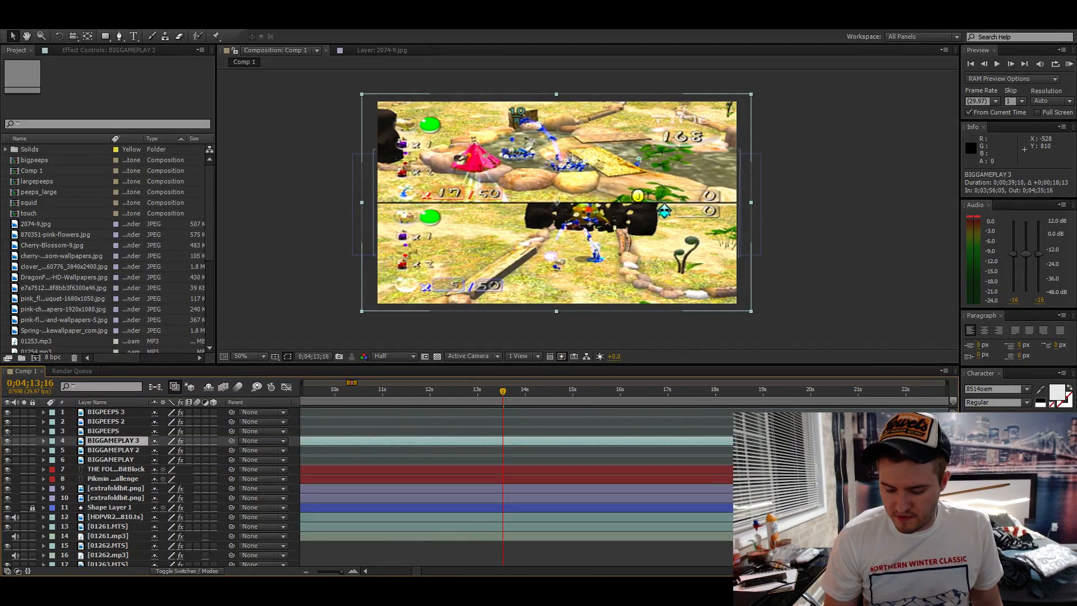
- Preview the audio from 0;04;13;16 and go to 0;04;22;09
{"action": "key", "text": "KP_Decimal"}
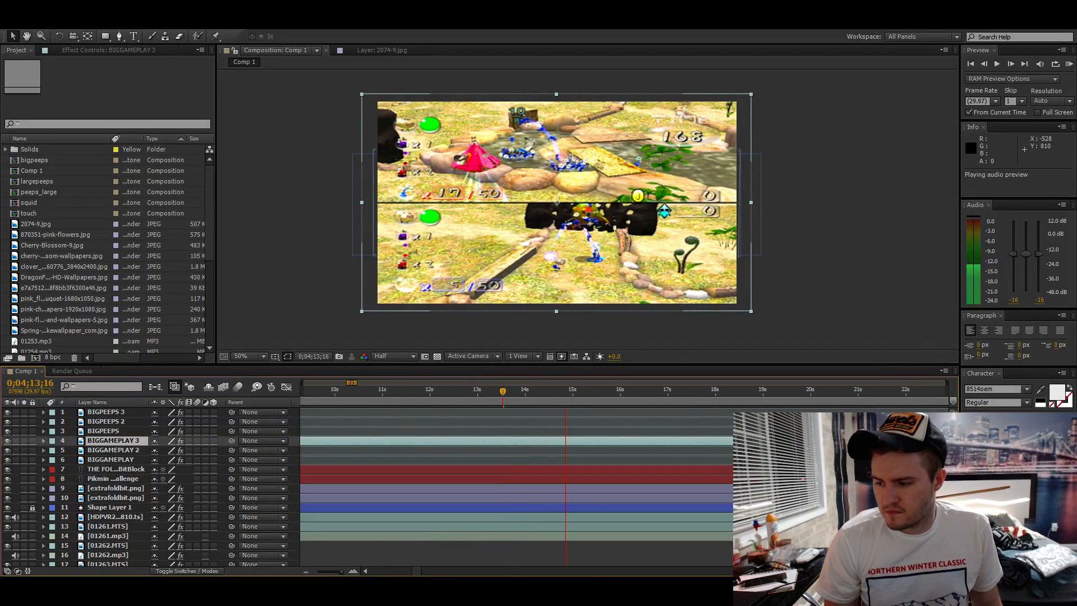
{"action": "key", "text": "space"}
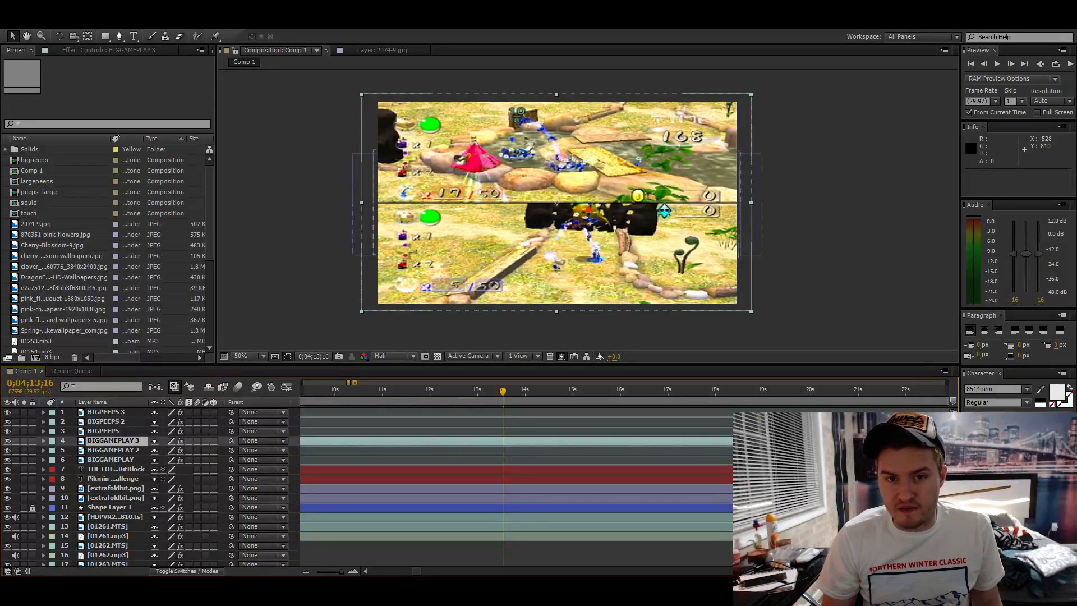
{"action": "key", "text": "KP_Decimal"}
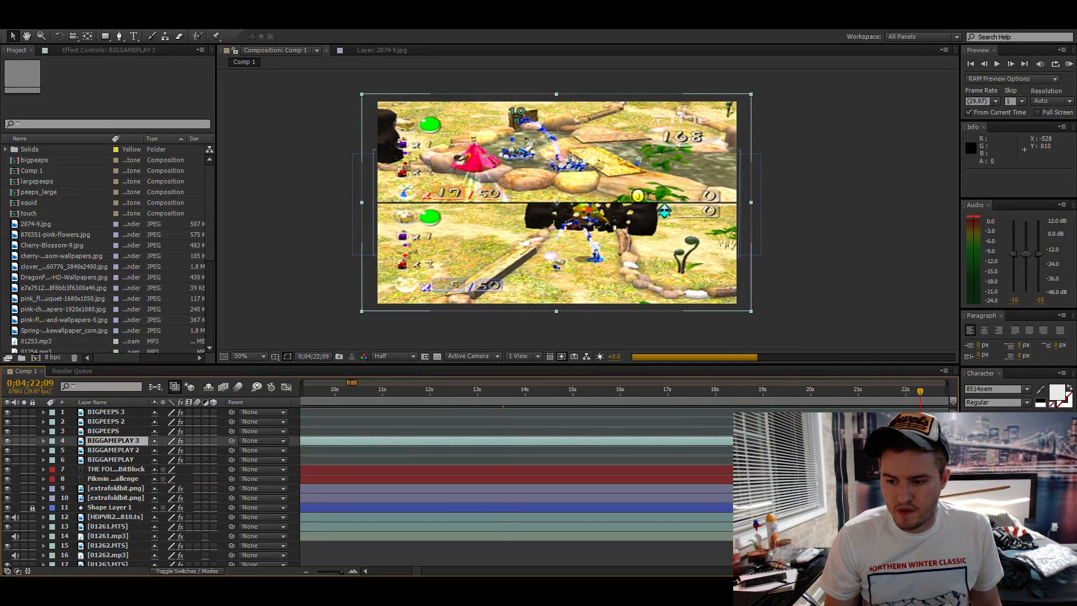
{"action": "left_click", "coordinate": [920, 400]}
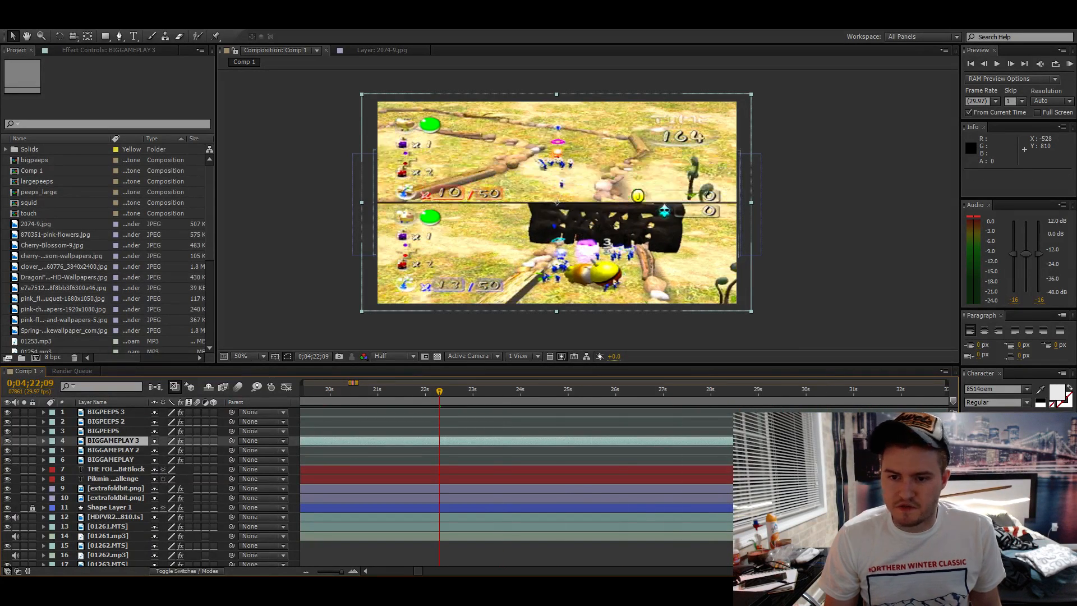
- Preview the audio from 0;04;22;09 and trim the end of BIGGAMEPLAY 3 to 0;04;23;16
{"action": "scroll", "coordinate": [615, 476], "scroll_direction": "right", "scroll_amount": 4}
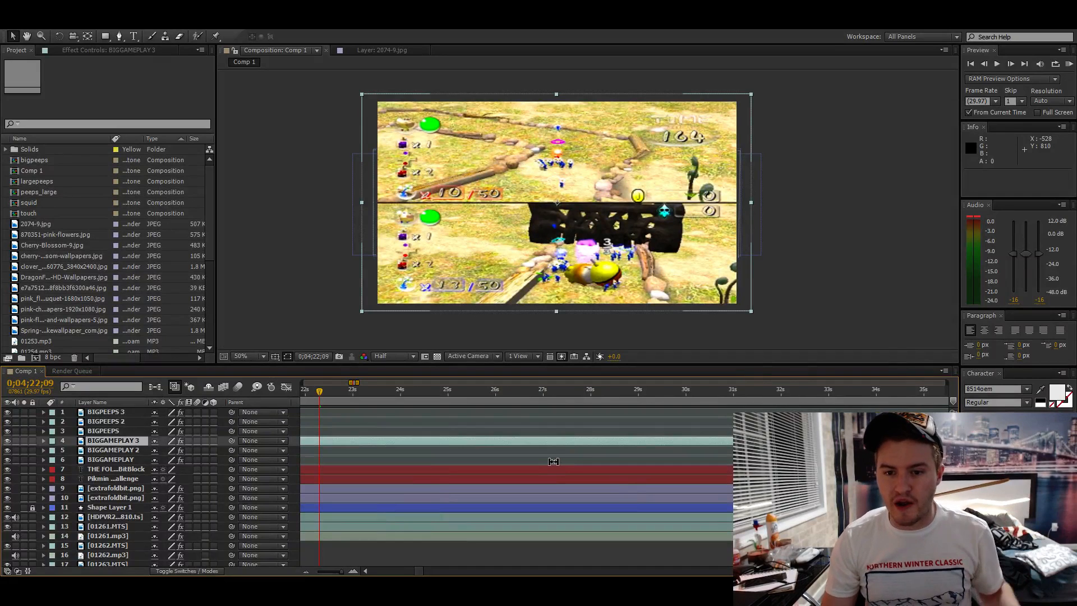
{"action": "key", "text": "KP_Decimal"}
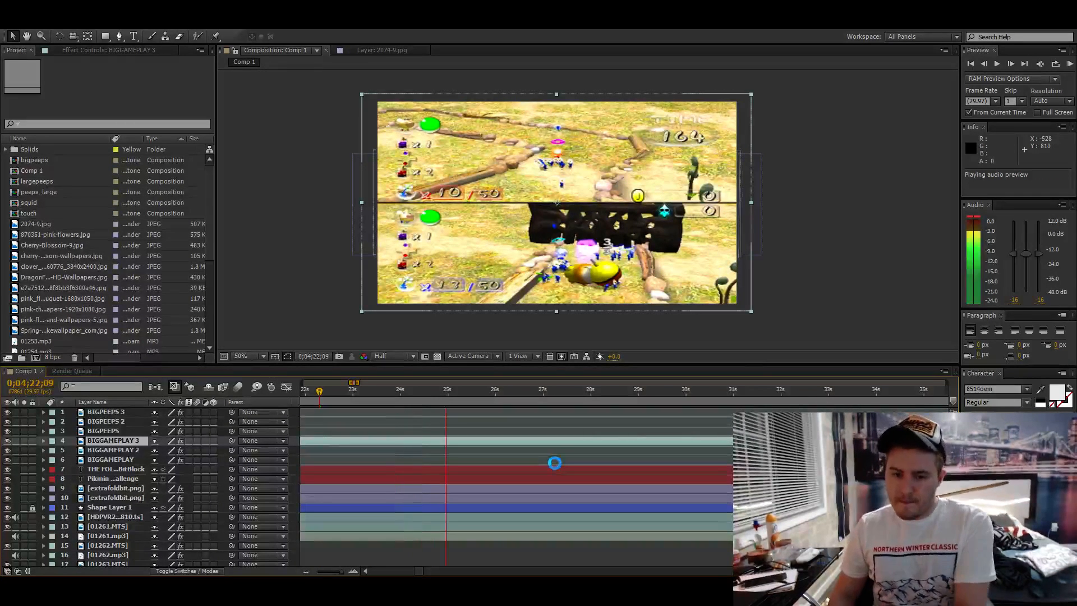
{"action": "key", "text": "KP_Decimal"}
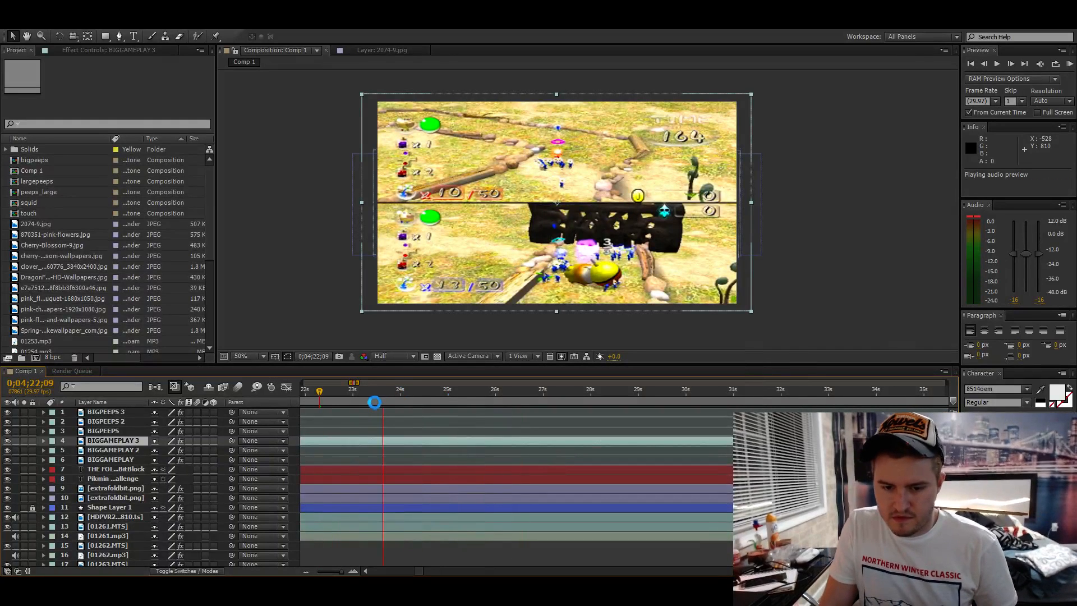
{"action": "left_click", "coordinate": [379, 404]}
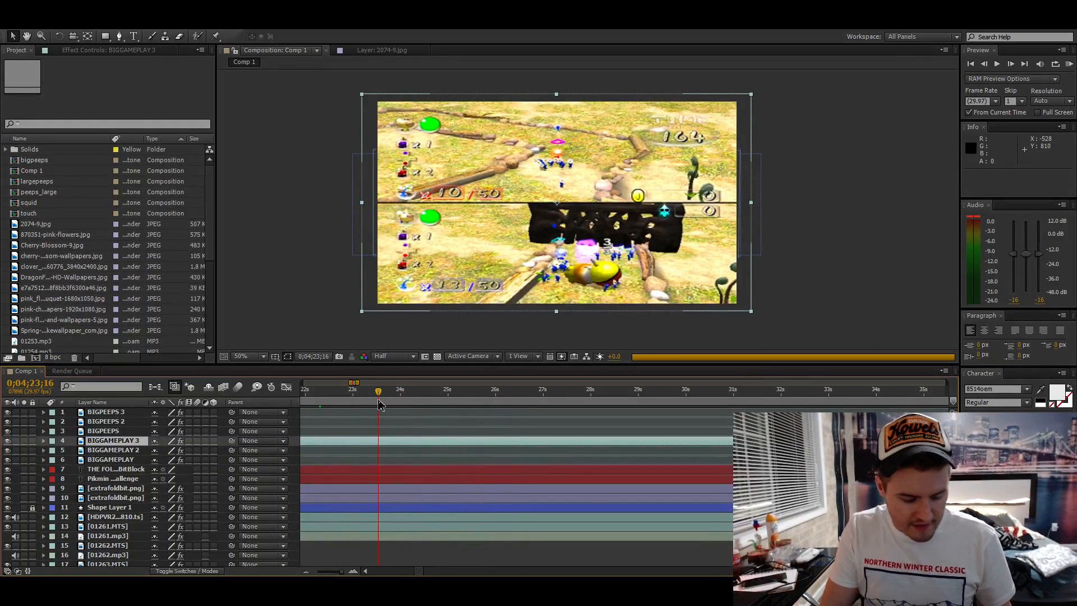
{"action": "key", "text": "alt+bracketright"}
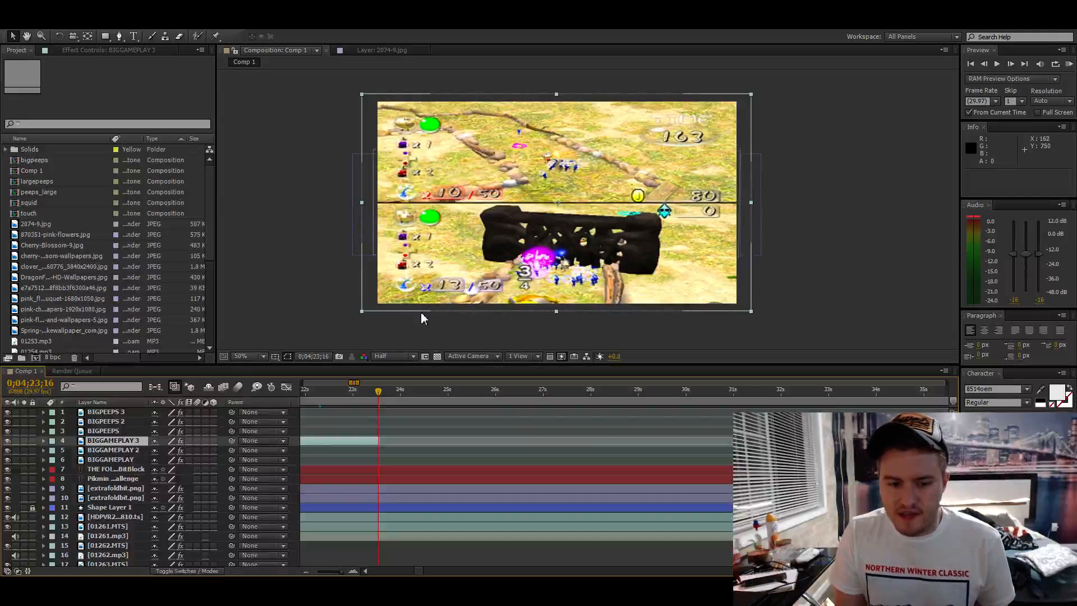
- Duplicate the BIGPEEPS 3 layer, extend the copy's end to about 0;04;30;00 and trim its start to 0;04;23;16
{"action": "left_click", "coordinate": [140, 412]}
{"action": "key", "text": "ctrl+c"}
{"action": "key", "text": "ctrl+v"}
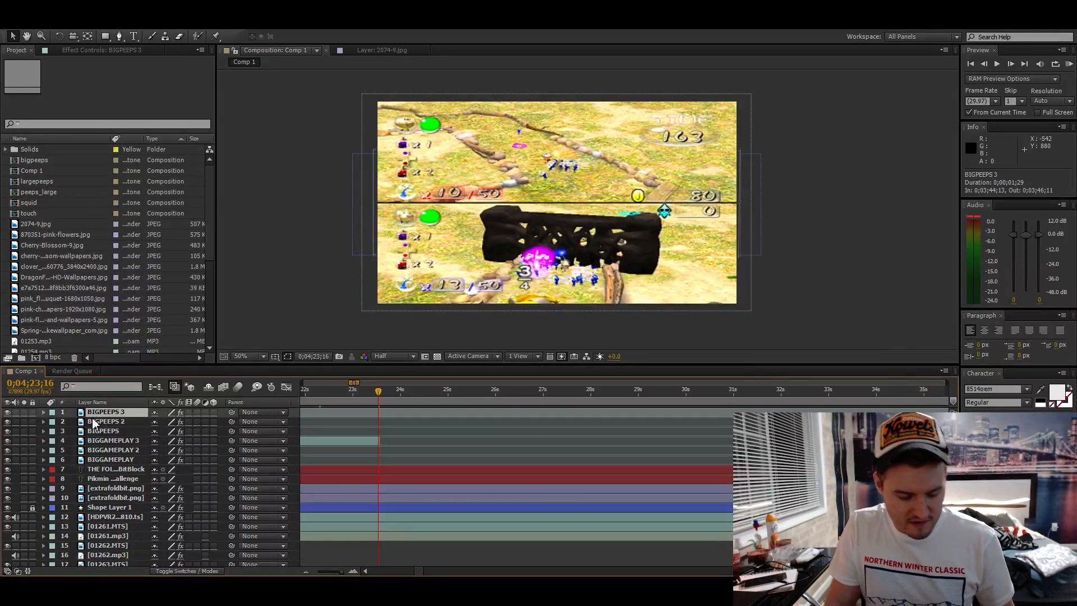
{"action": "key", "text": "bracketright"}
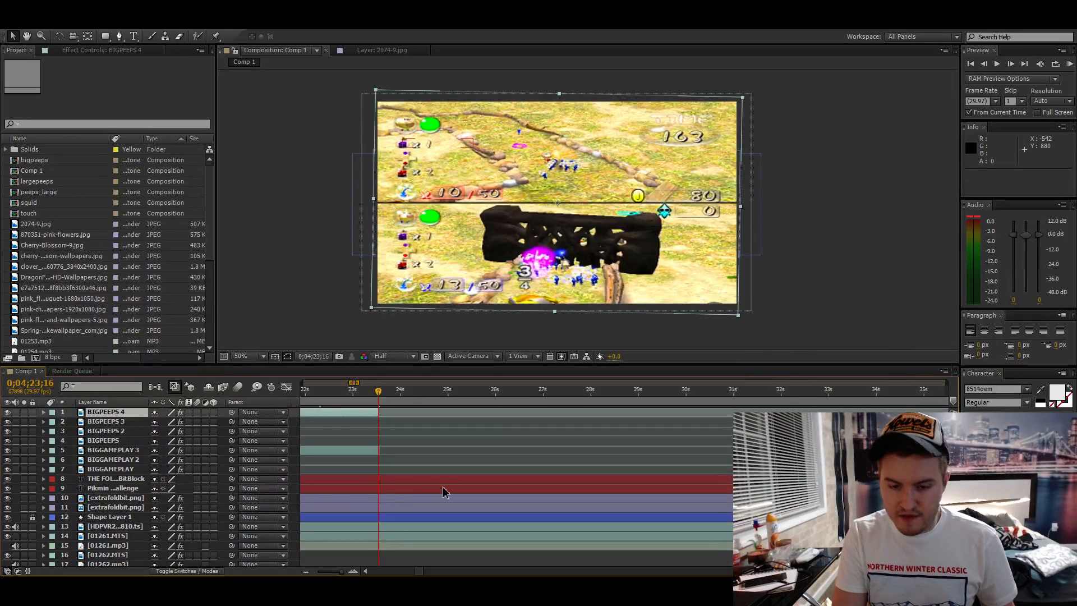
{"action": "left_click_drag", "start_coordinate": [380, 415], "coordinate": [686, 429]}
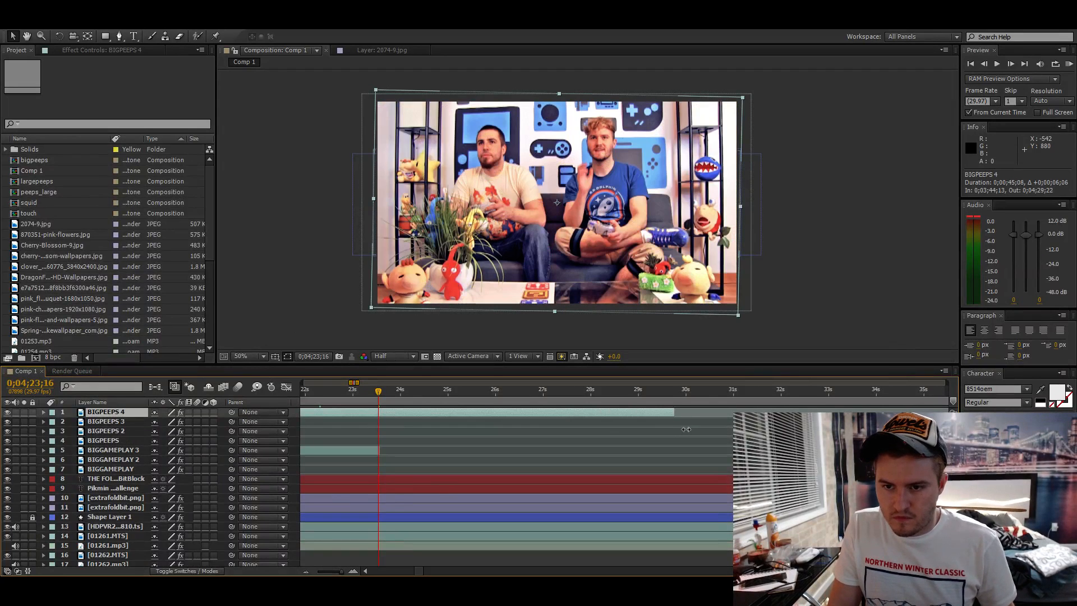
{"action": "key", "text": "alt+bracketleft"}
- Preview the audio from 0;04;23;16 and trim the end of BIGPEEPS 4 to 0;04;26;04
{"action": "key", "text": "KP_Decimal"}
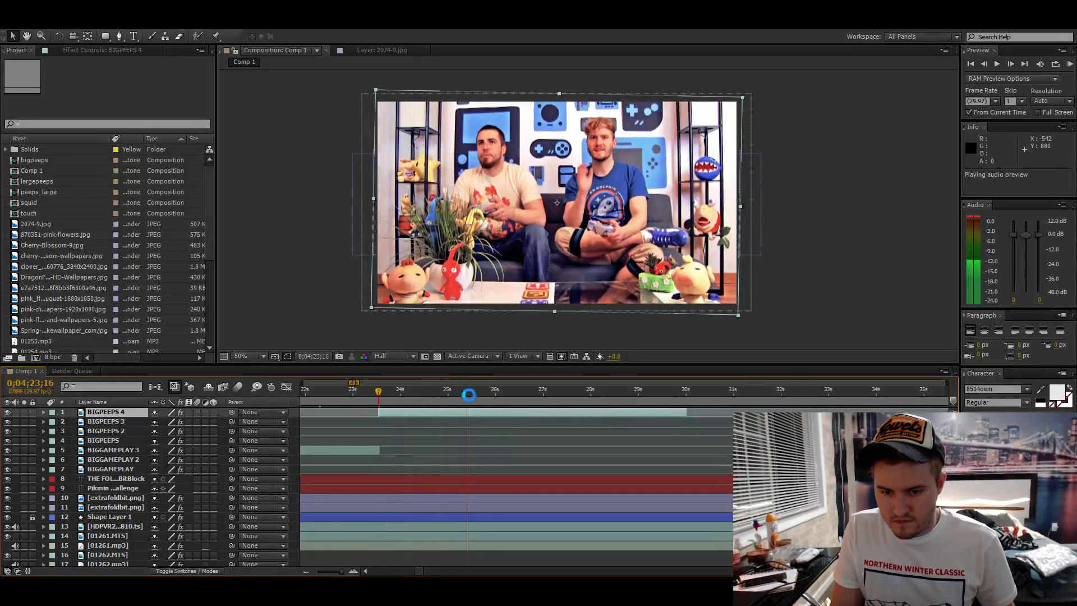
{"action": "left_click", "coordinate": [502, 396]}
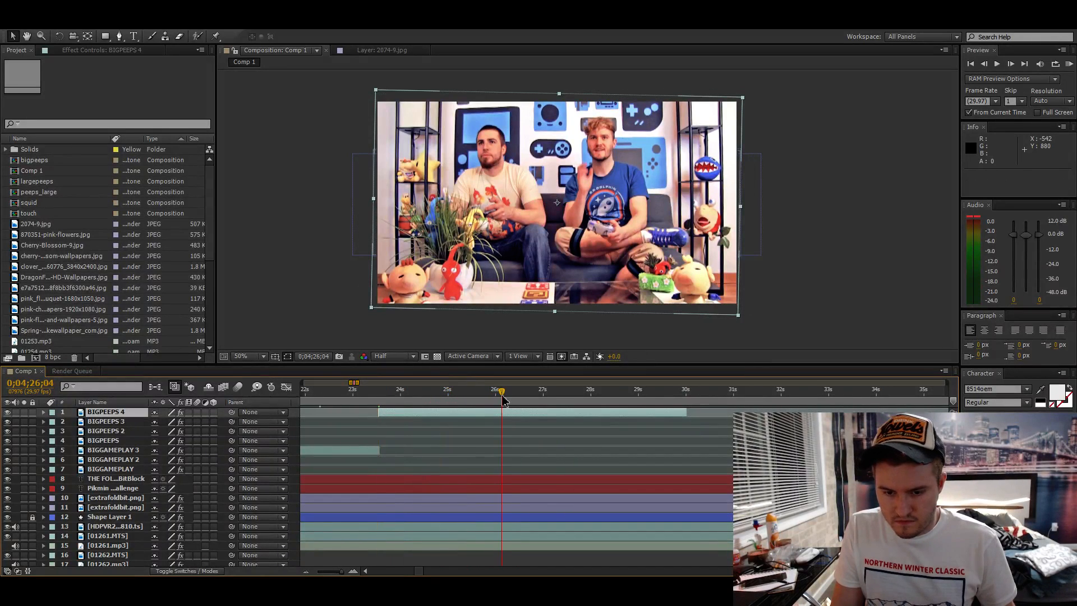
{"action": "key", "text": "alt+bracketright"}
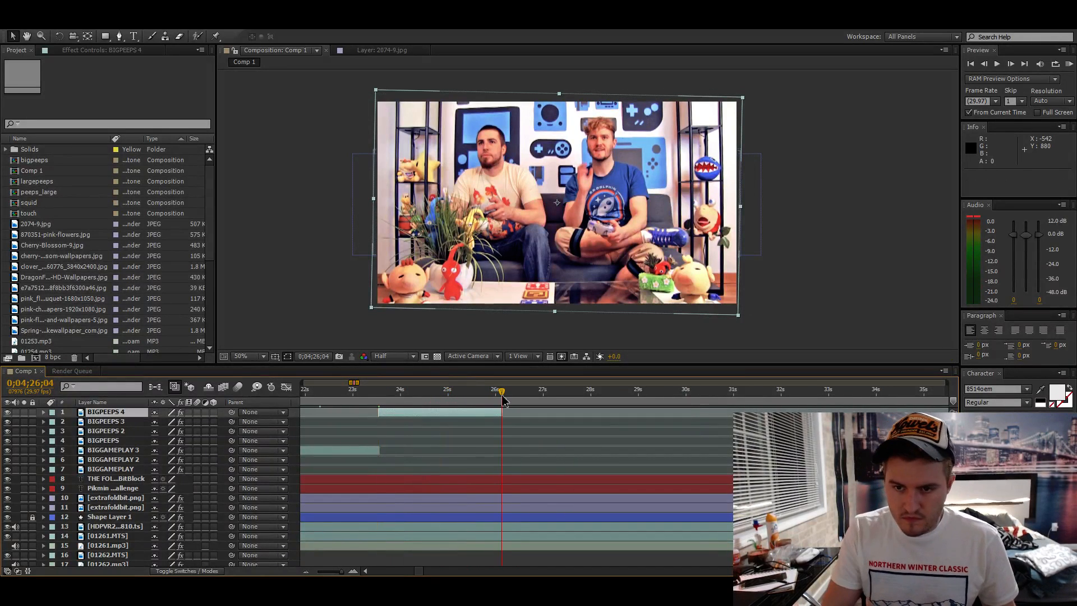
- Duplicate the BIGGAMEPLAY 3 layer, extend the copy's end well past the BIGPEEPS 4 segment and start it at 0;04;26;04
{"action": "left_click", "coordinate": [366, 451]}
{"action": "key", "text": "ctrl+c"}
{"action": "key", "text": "ctrl+v"}
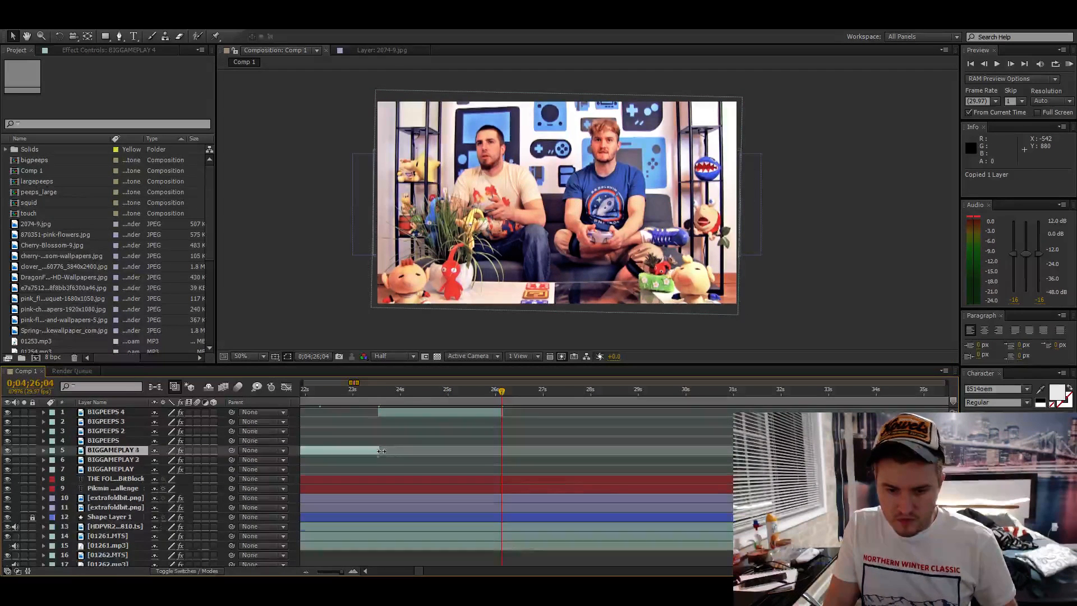
{"action": "left_click_drag", "start_coordinate": [381, 450], "coordinate": [943, 450]}
{"action": "key", "text": "d"}
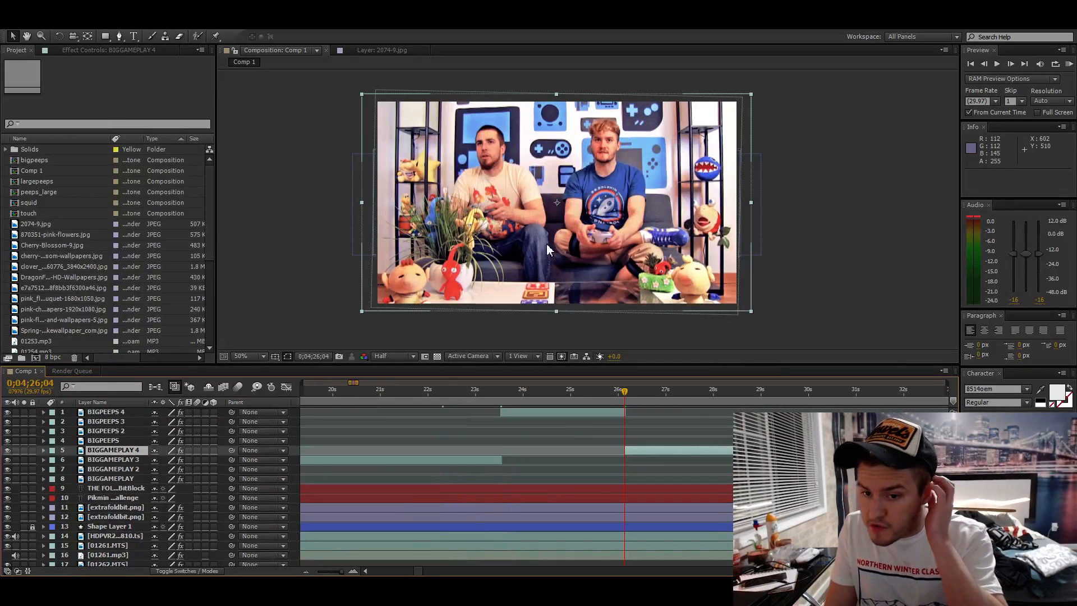
- Examine the full-screen camera shot at 0;04;24;29 enlarged to 100%, and the frames around 0;04;24;24
{"action": "left_click", "coordinate": [570, 393]}
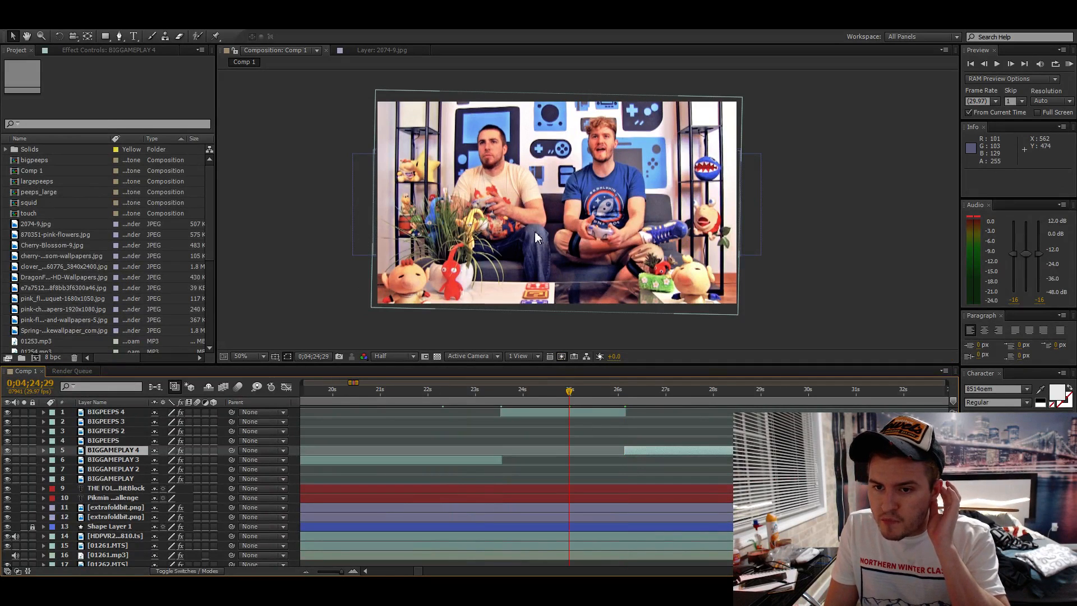
{"action": "scroll", "coordinate": [534, 231], "scroll_direction": "up", "scroll_amount": 2}
{"action": "left_click_drag", "start_coordinate": [606, 207], "coordinate": [674, 214]}
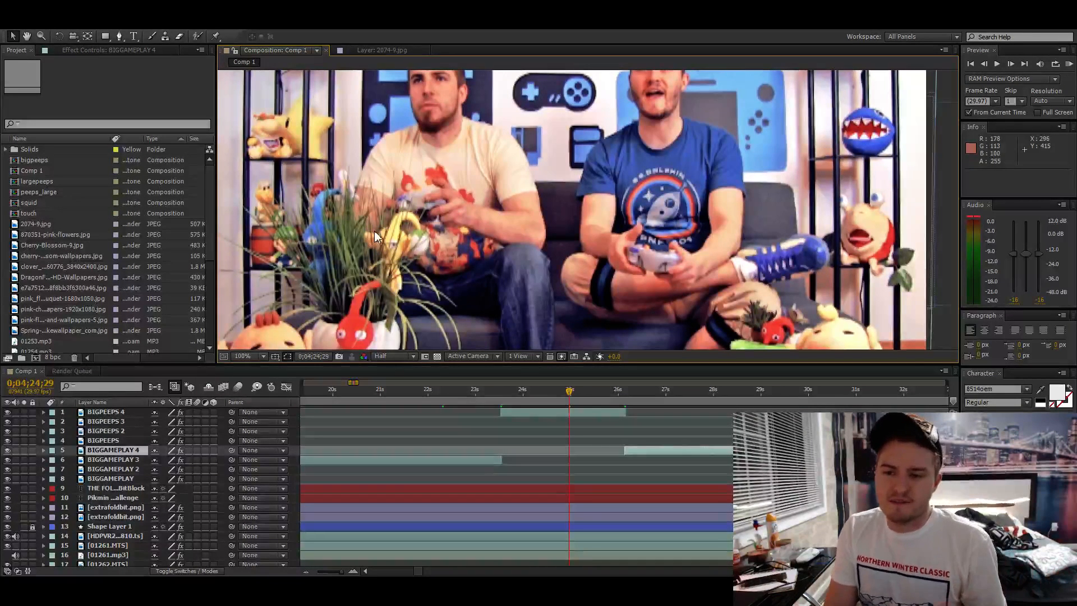
{"action": "key", "text": "comma"}
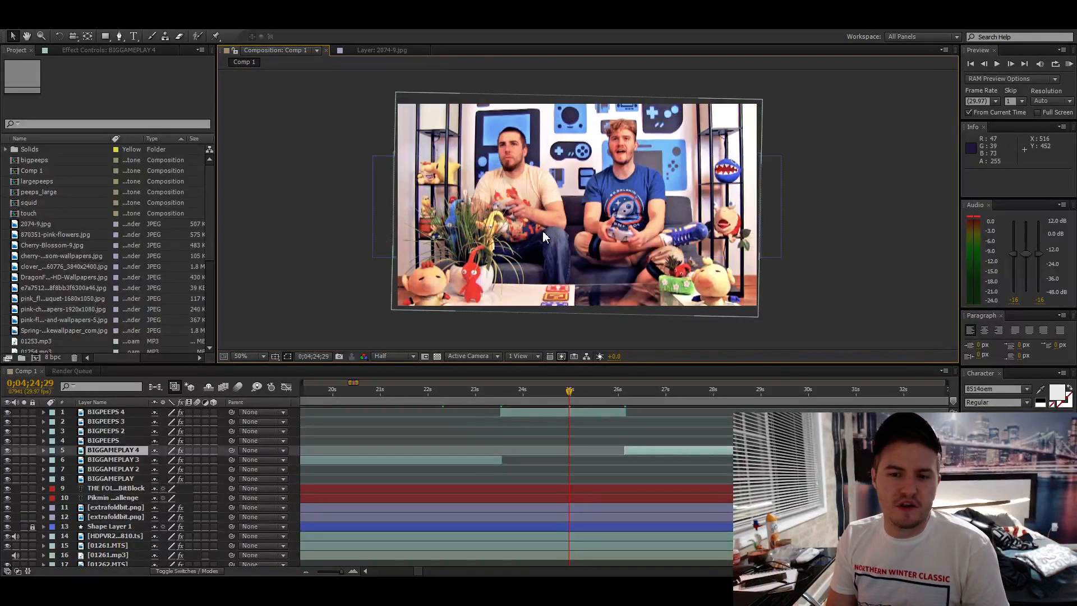
{"action": "left_click", "coordinate": [563, 401]}
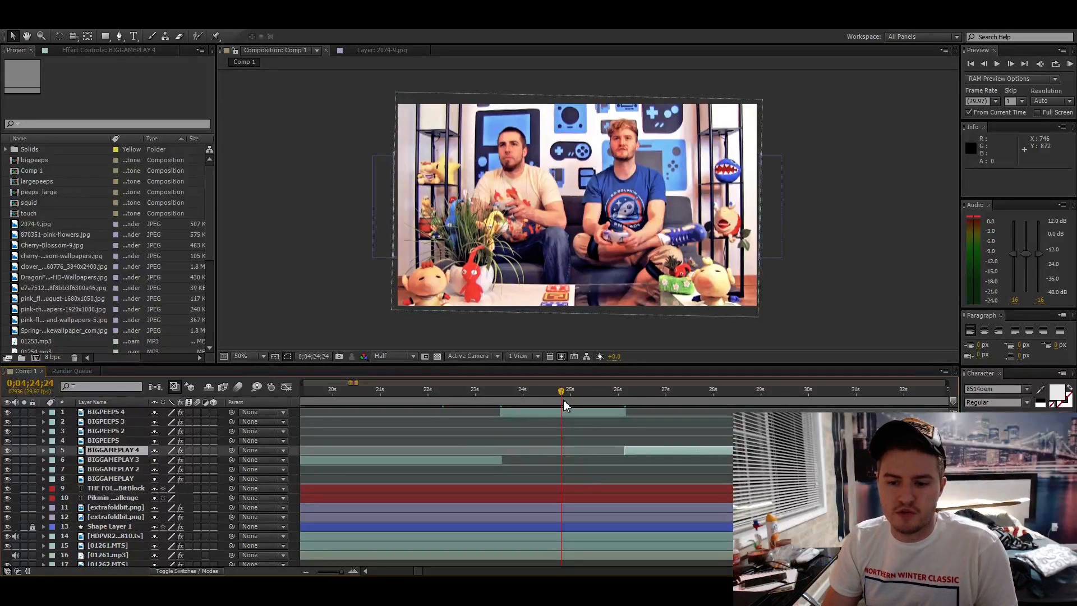
{"action": "left_click", "coordinate": [564, 400]}
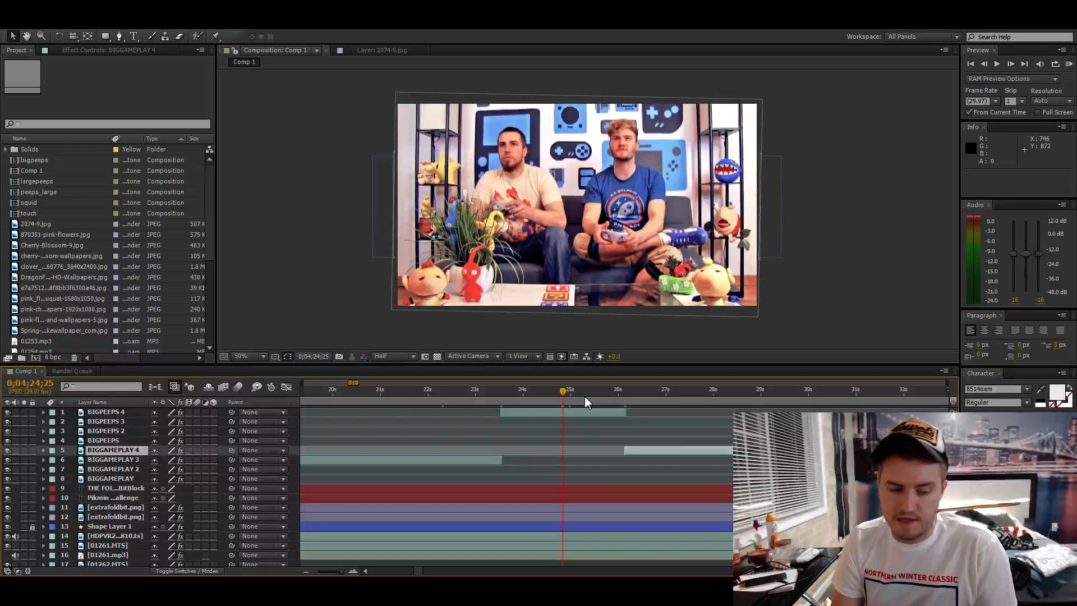
- Preview the audio under BIGGAMEPLAY 4 from 0;04;26;26, 0;04;42;15 and 0;04;47;04, and go to 0;04;53;06
{"action": "left_click", "coordinate": [659, 397]}
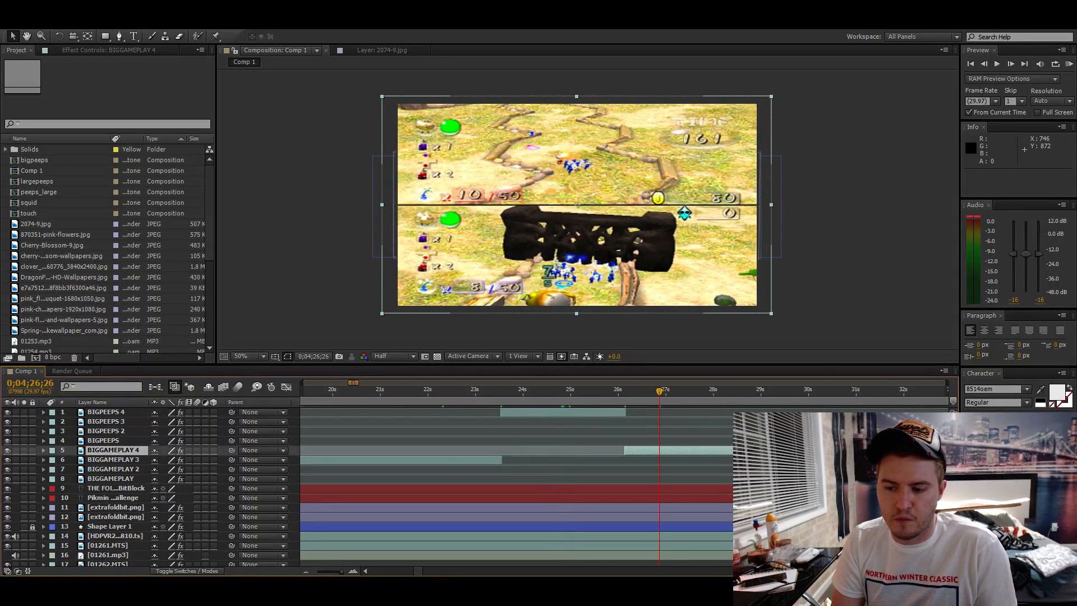
{"action": "scroll", "coordinate": [421, 440], "scroll_direction": "right", "scroll_amount": 5}
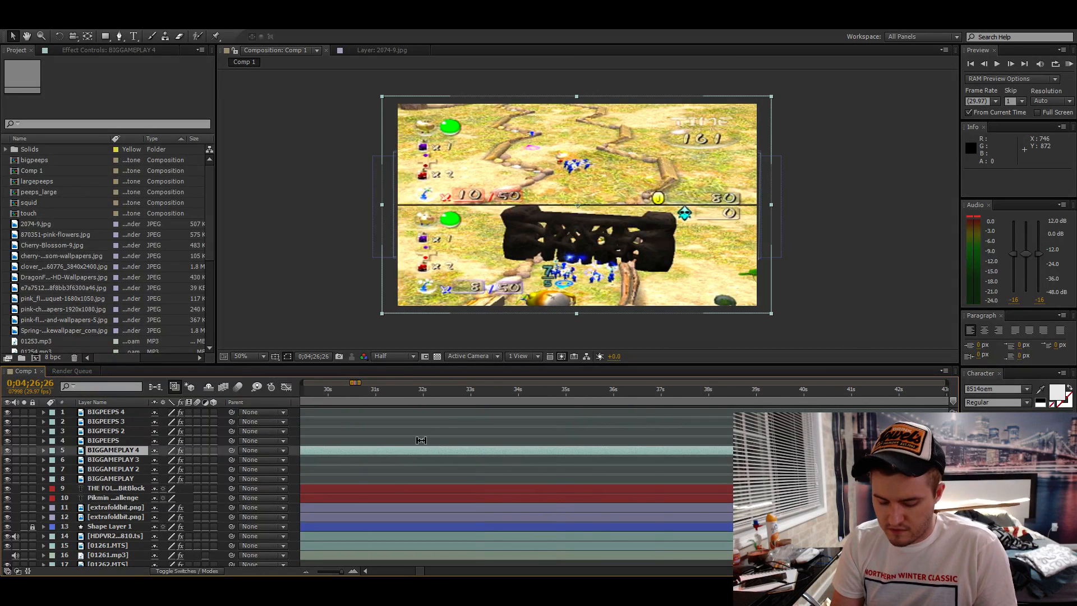
{"action": "key", "text": "KP_Decimal"}
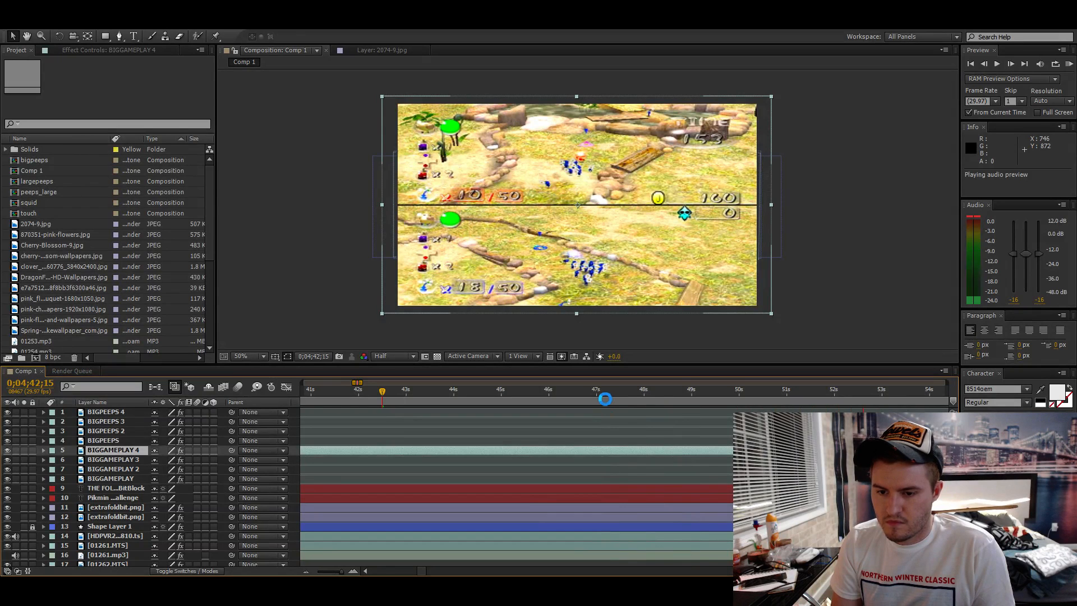
{"action": "left_click", "coordinate": [604, 396]}
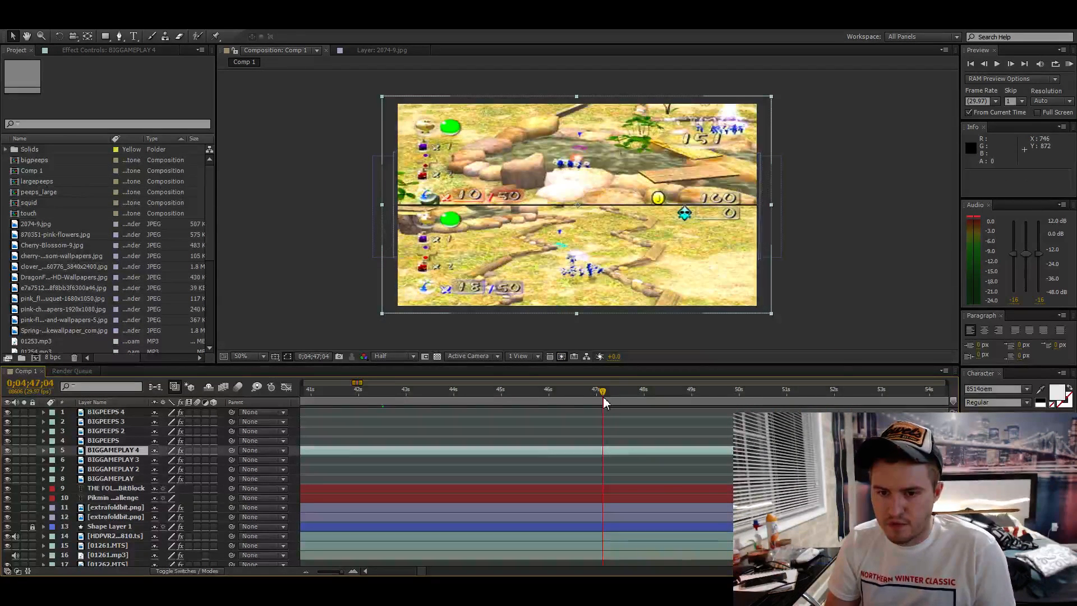
{"action": "key", "text": "KP_Decimal"}
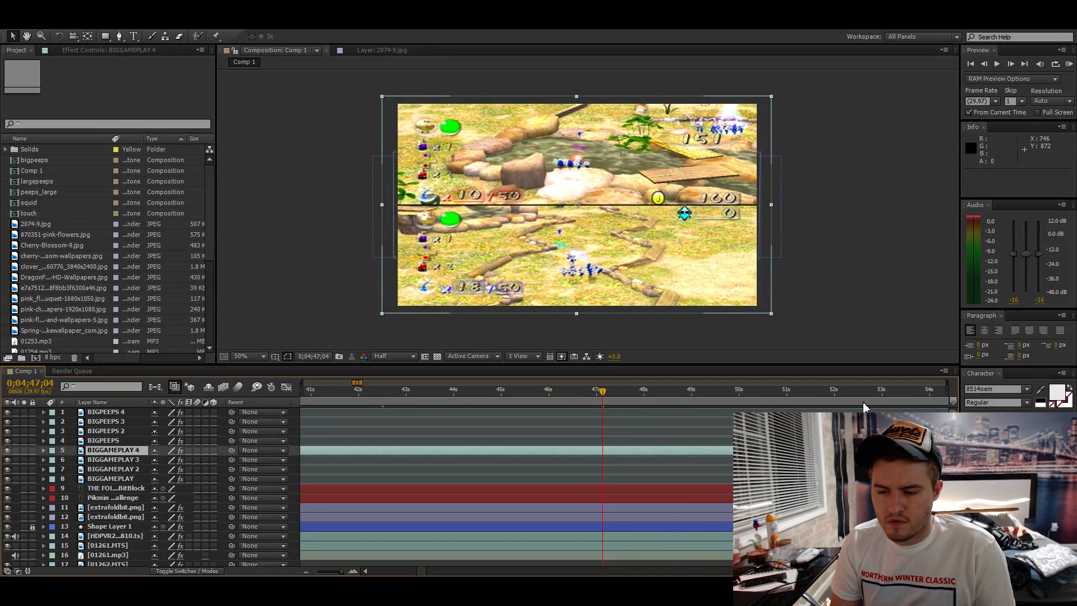
{"action": "left_click", "coordinate": [892, 393]}
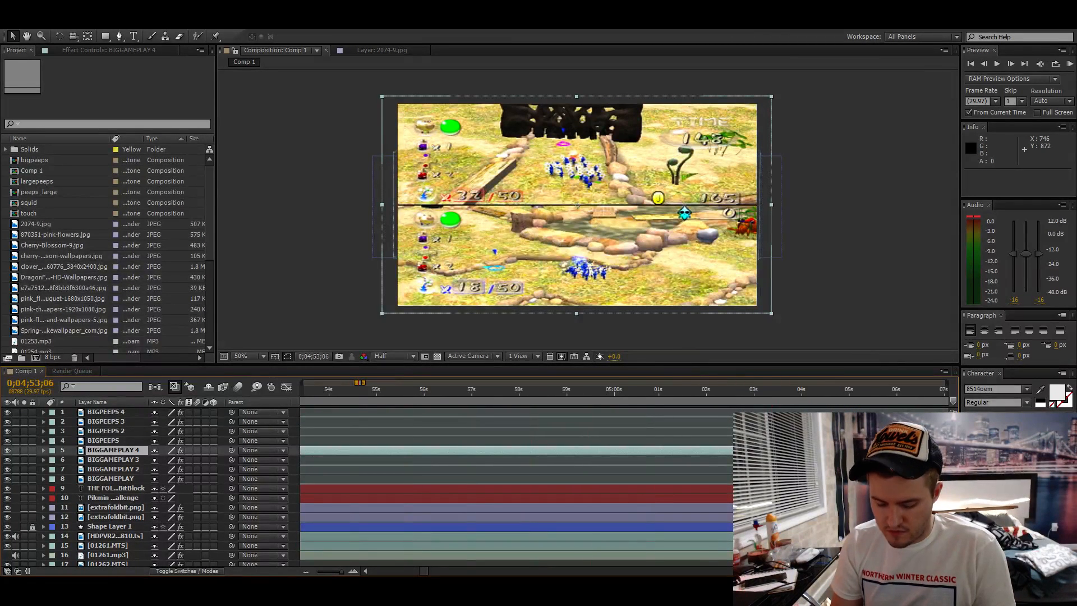
- Preview the audio from 0;04;53;06 and trim the end of BIGGAMEPLAY 4 to 0;04;54;04
{"action": "key", "text": "KP_Decimal"}
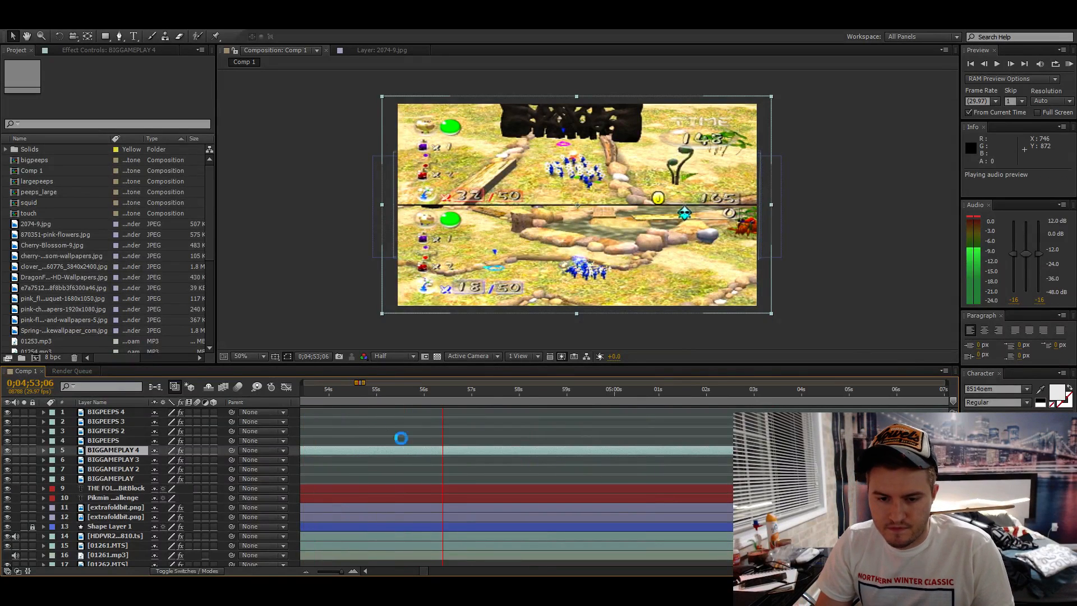
{"action": "left_click", "coordinate": [335, 398]}
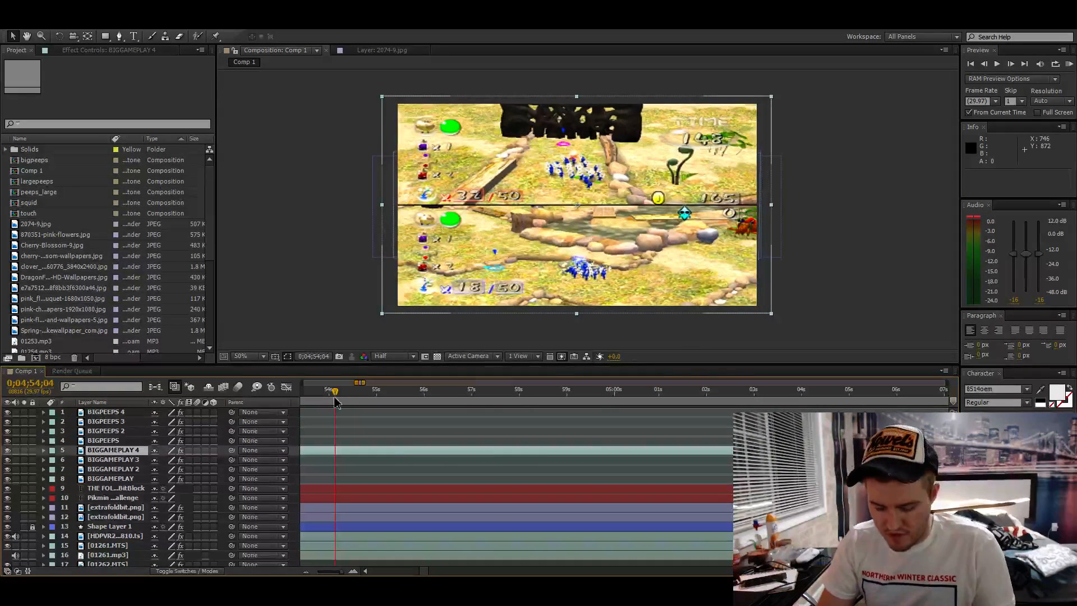
{"action": "key", "text": "KP_Decimal"}
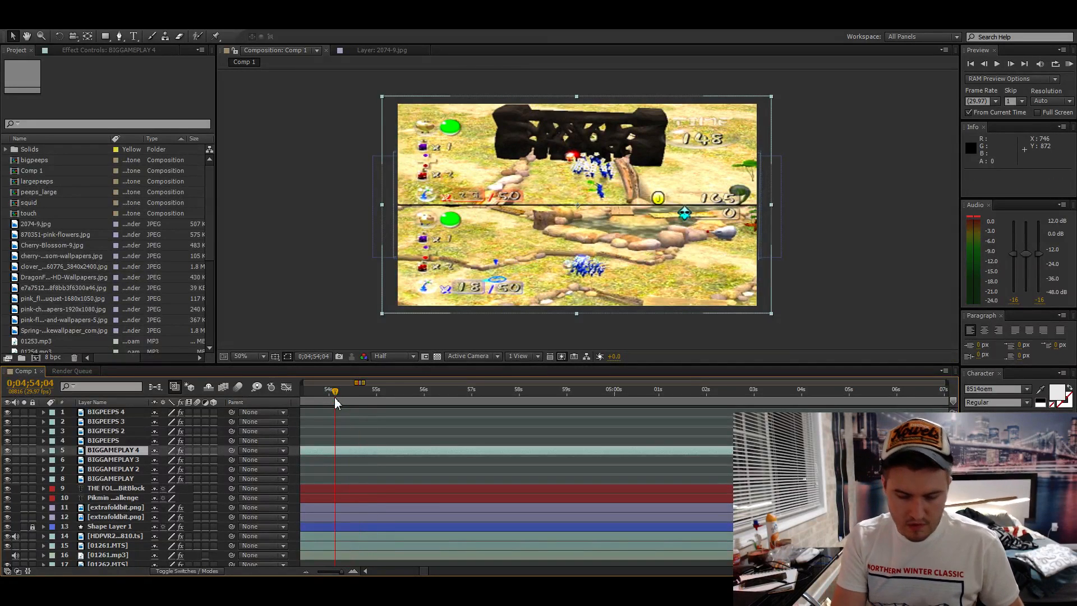
{"action": "key", "text": "alt+]"}
- Check the side-by-side section after the cut, previewing the audio from 0;04;59;24, and go to 0;05;13;27
{"action": "left_click", "coordinate": [387, 393]}
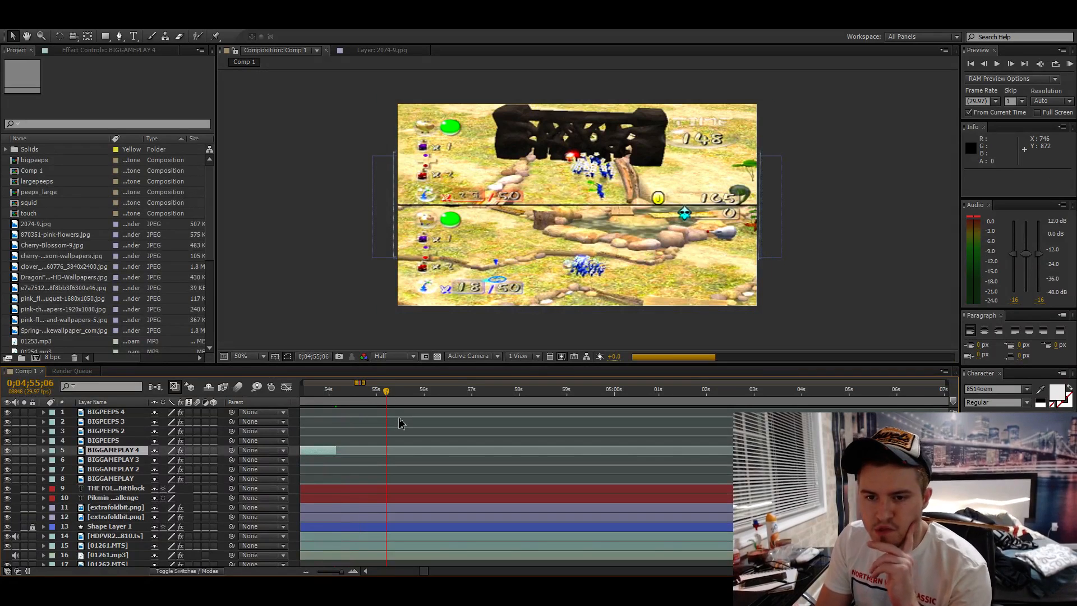
{"action": "left_click", "coordinate": [605, 397]}
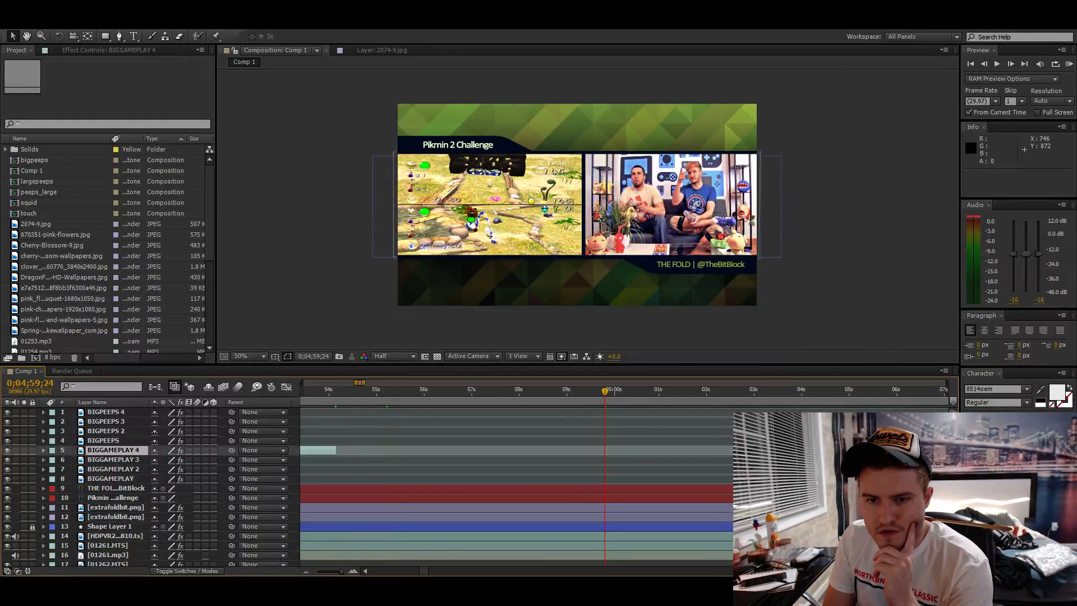
{"action": "key", "text": "KP_Decimal"}
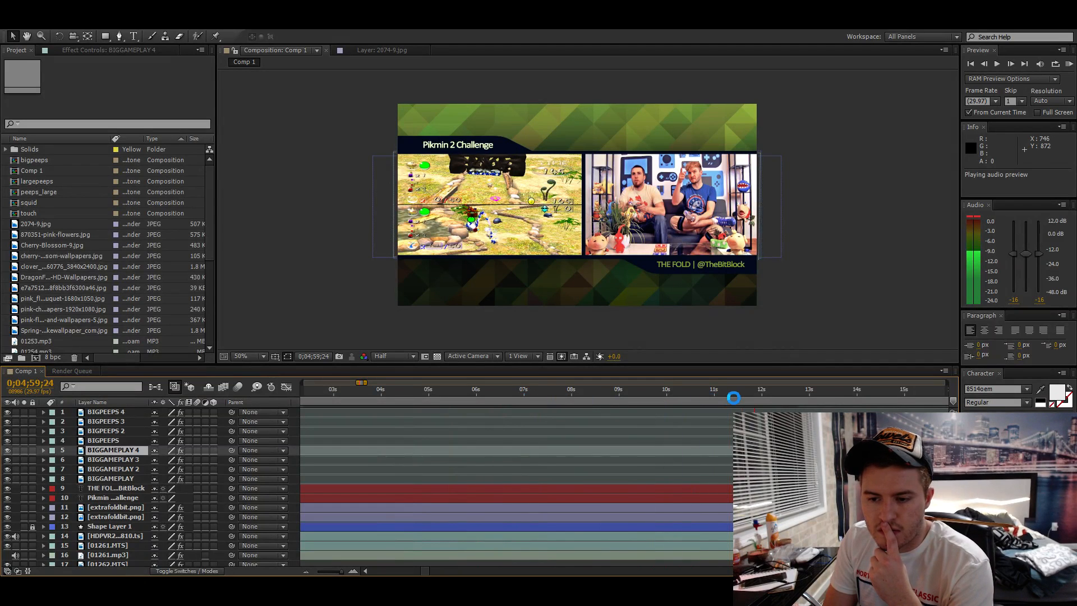
{"action": "left_click", "coordinate": [852, 396]}
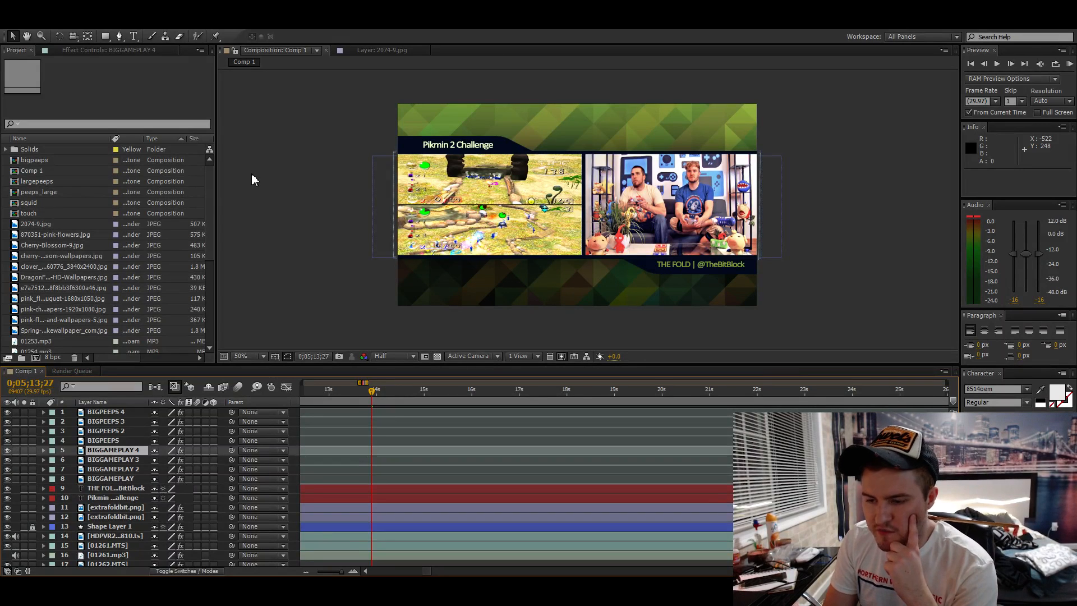
- Preview the audio of the side-by-side section from 0;05;14;00, 0;05;24;20 and 0;05;27;10, and return to 0;05;27;10
{"action": "left_click", "coordinate": [376, 391]}
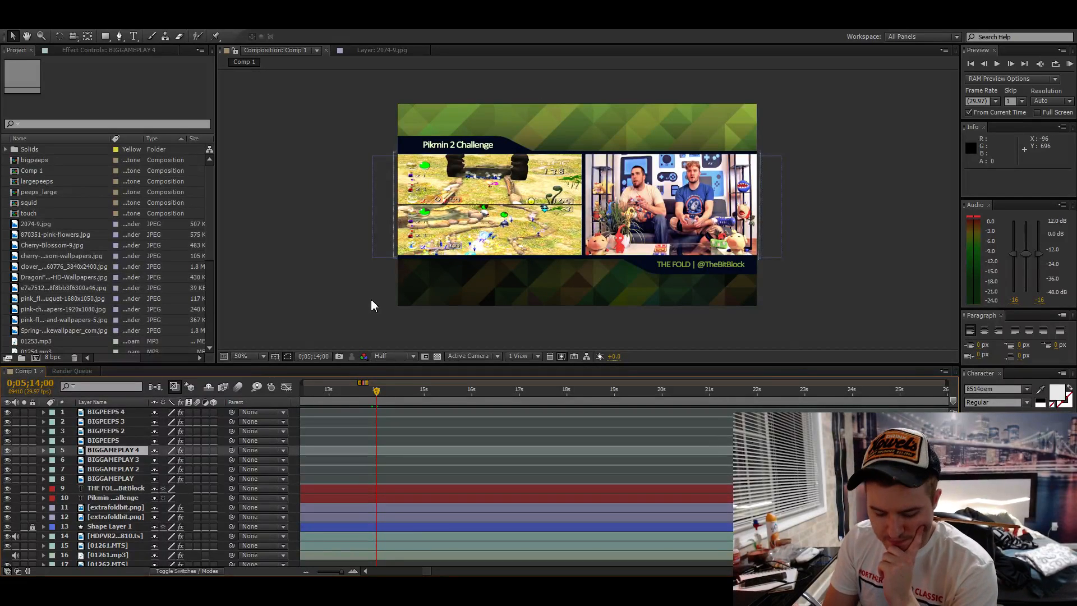
{"action": "key", "text": "KP_Decimal"}
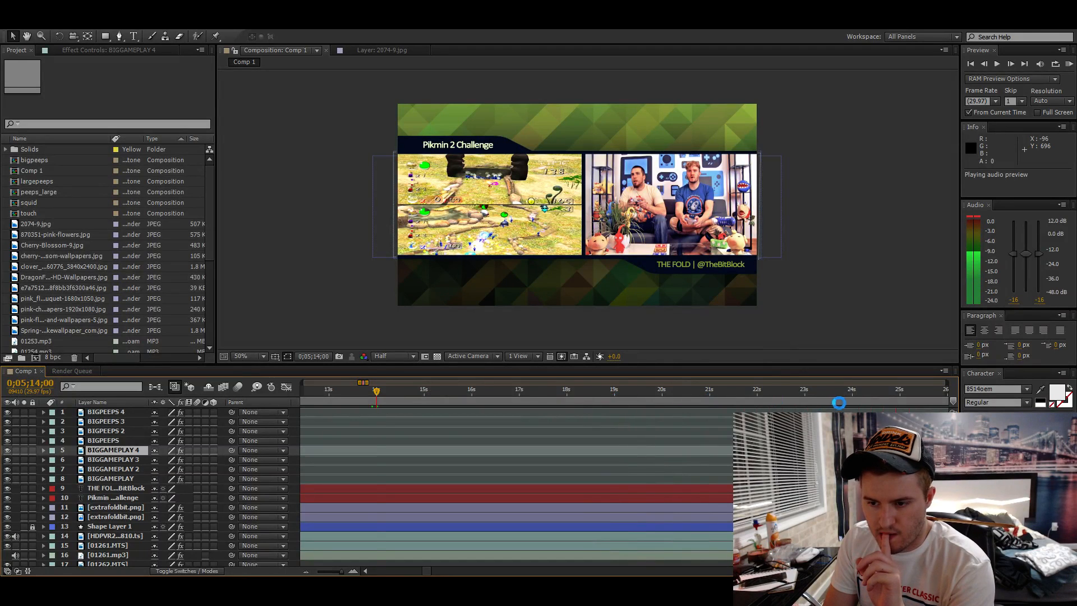
{"action": "left_click", "coordinate": [884, 397]}
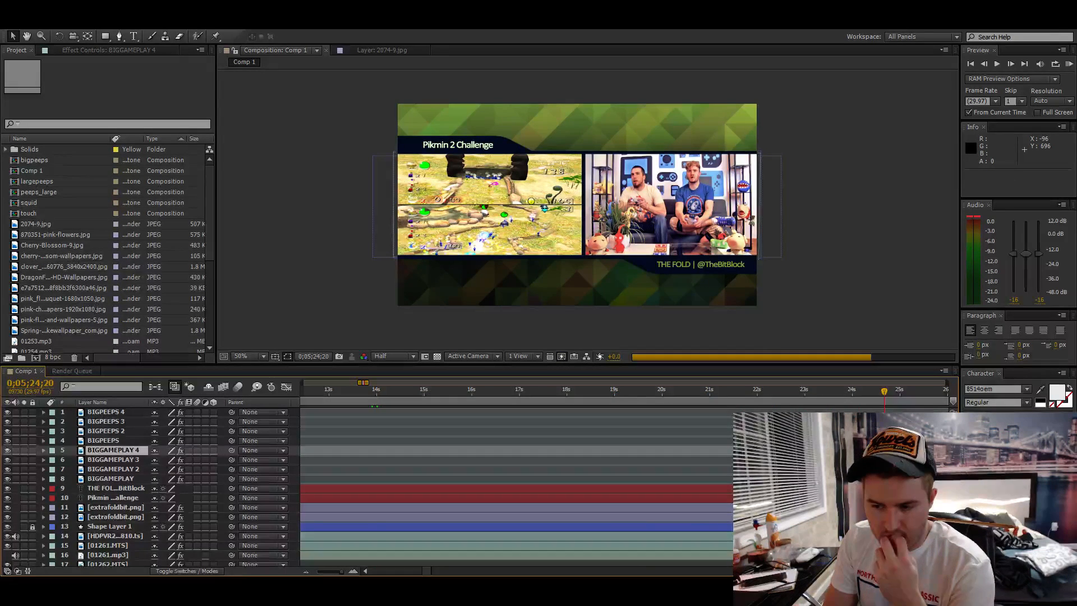
{"action": "key", "text": "KP_Decimal"}
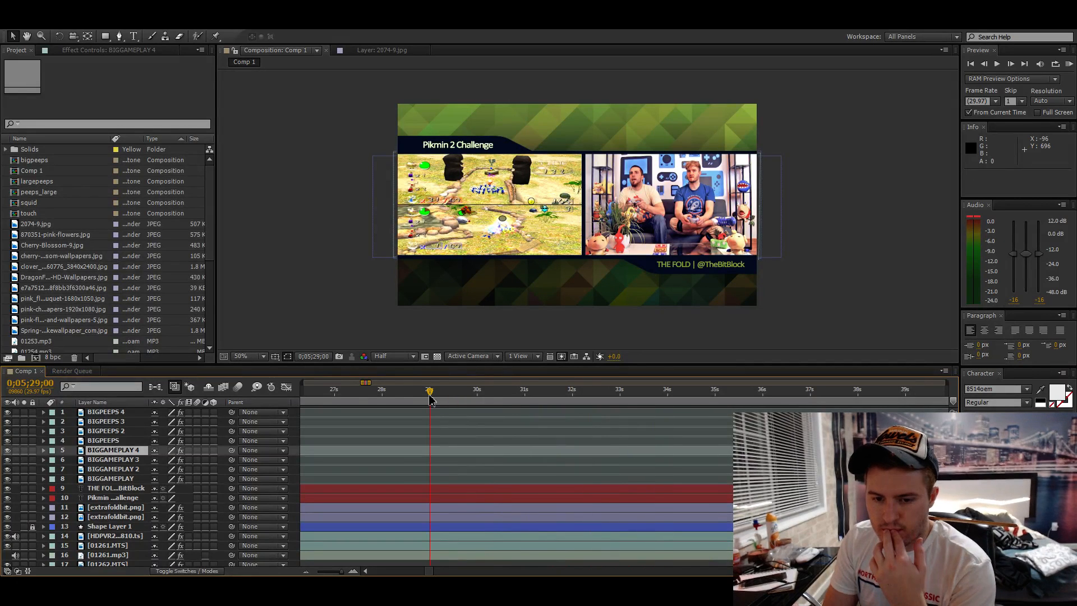
{"action": "left_click", "coordinate": [430, 392]}
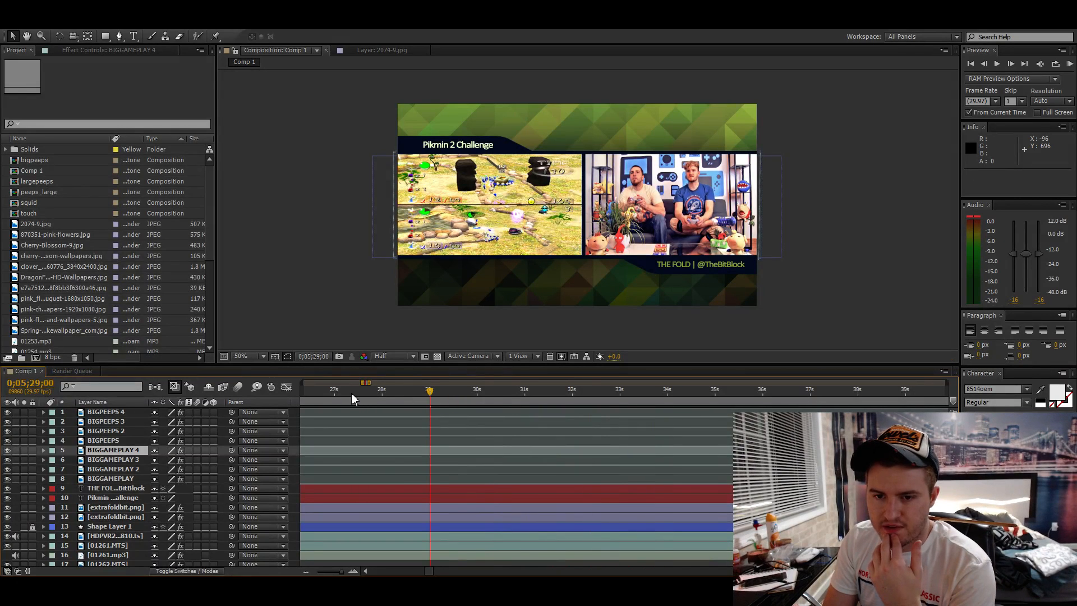
{"action": "left_click", "coordinate": [352, 392]}
{"action": "key", "text": "KP_Decimal"}
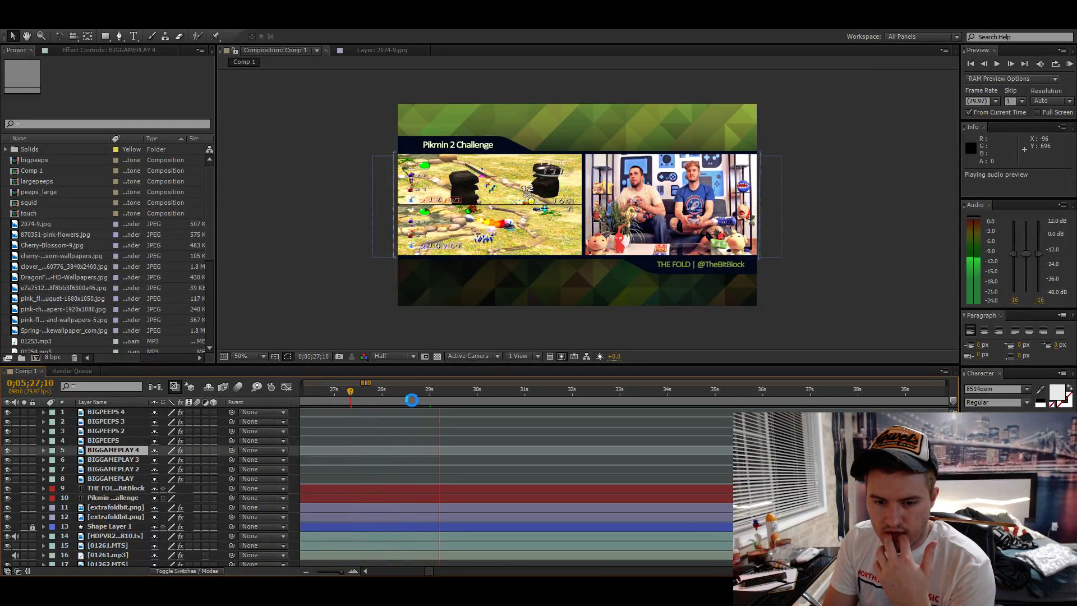
{"action": "left_click", "coordinate": [352, 391]}
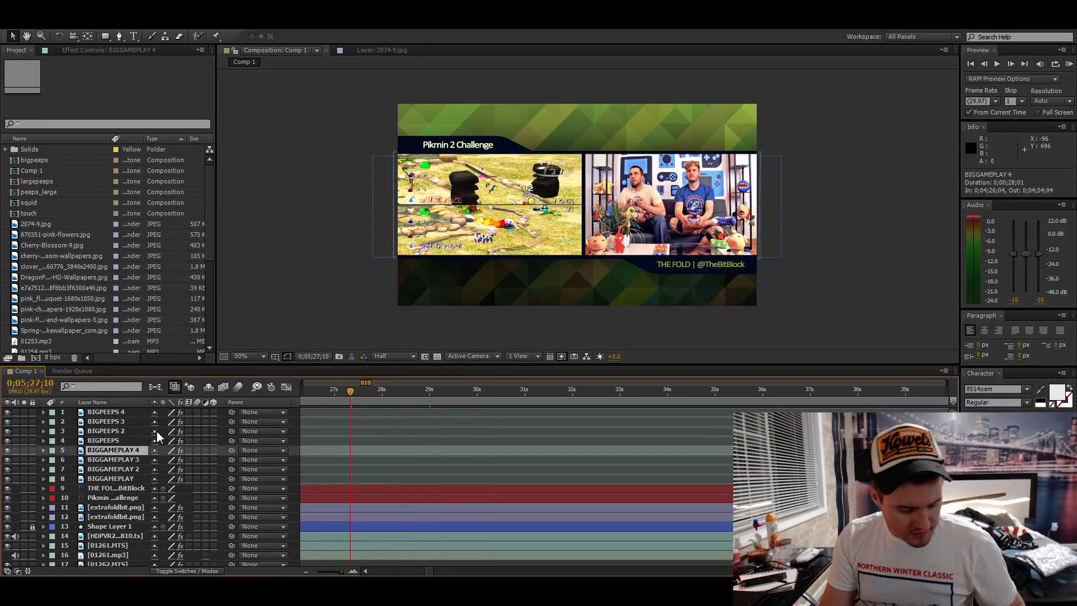
- Add a copy of BIGGAMEPLAY 4, extend its end to 0;05;48;03 and trim its start to 0;05;27;10
{"action": "key", "text": "ctrl+v"}
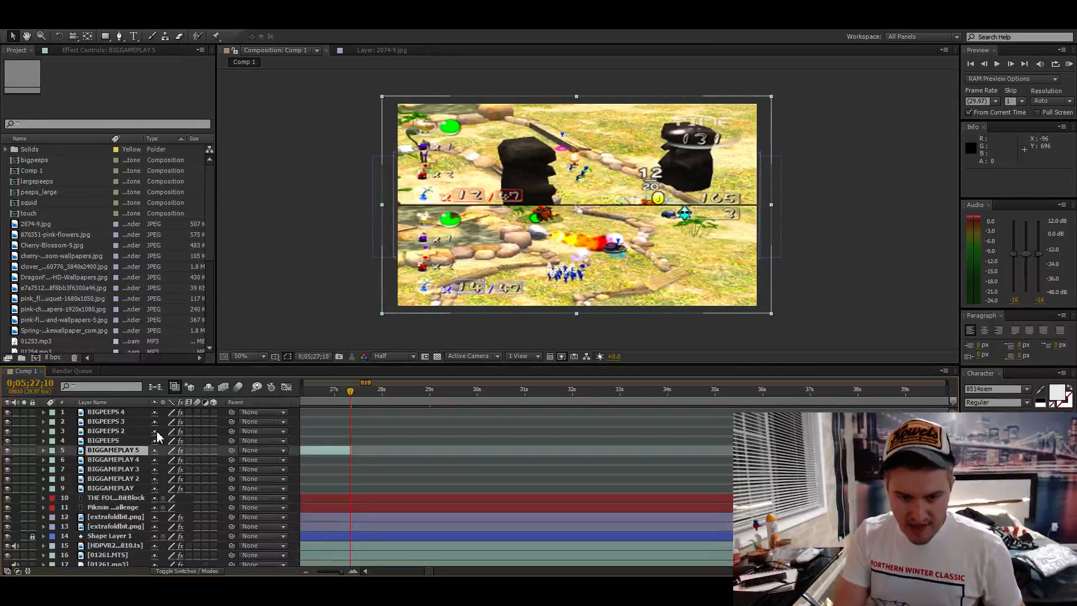
{"action": "key", "text": "ctrl+alt+f"}
{"action": "left_click_drag", "start_coordinate": [351, 449], "coordinate": [916, 449]}
{"action": "key", "text": "alt+bracketleft"}
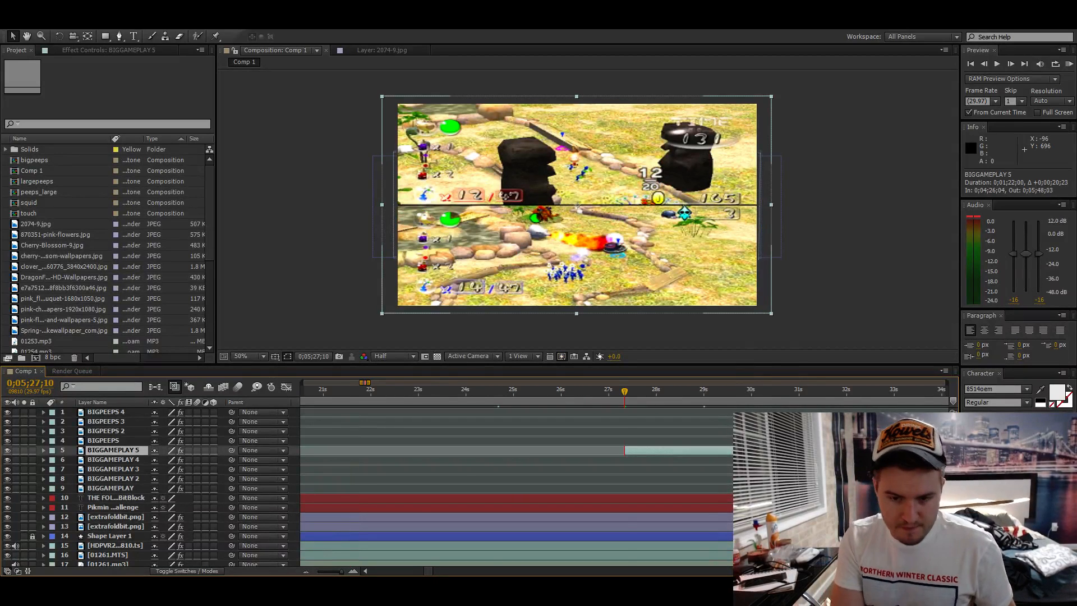
- Preview the audio from 0;05;28;10 and trim the start of BIGGAMEPLAY 5 to that time
{"action": "left_click", "coordinate": [672, 392]}
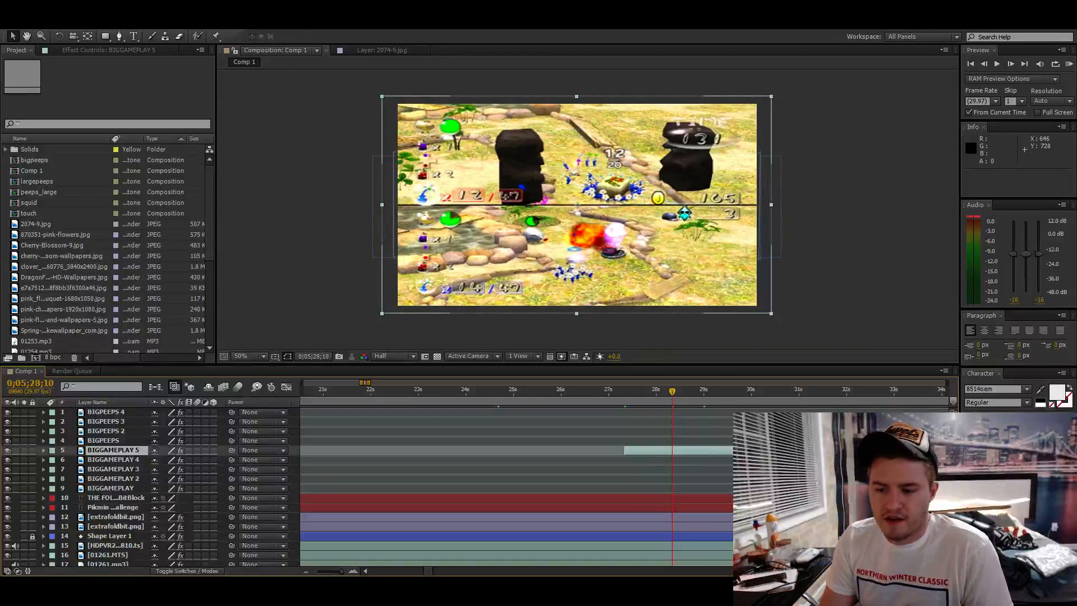
{"action": "scroll", "coordinate": [626, 483], "scroll_direction": "right", "scroll_amount": 3}
{"action": "scroll", "coordinate": [601, 453], "scroll_direction": "right", "scroll_amount": 3}
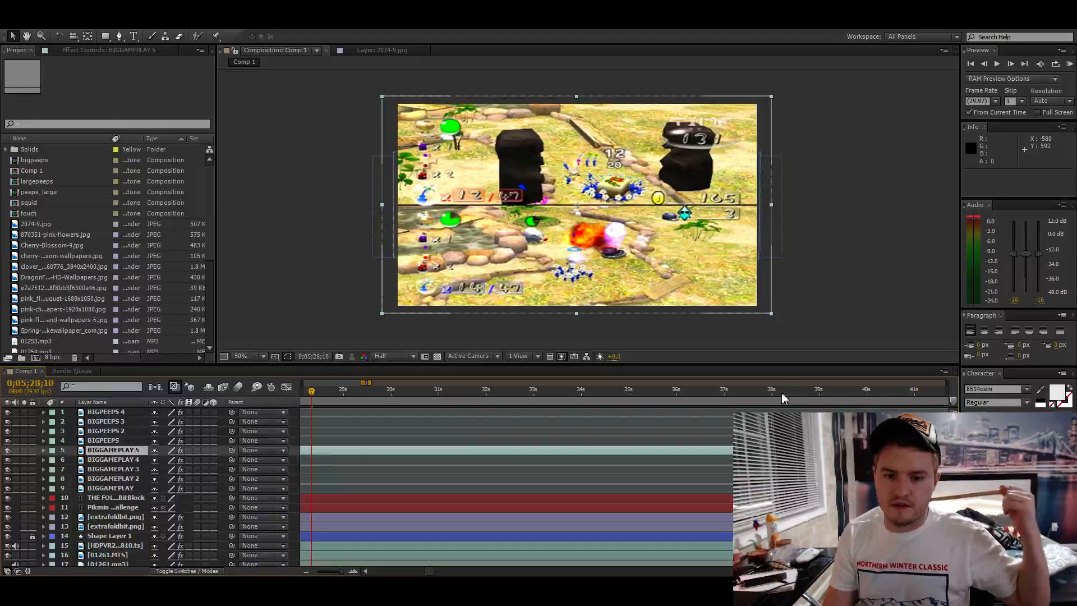
{"action": "key", "text": "KP_Decimal"}
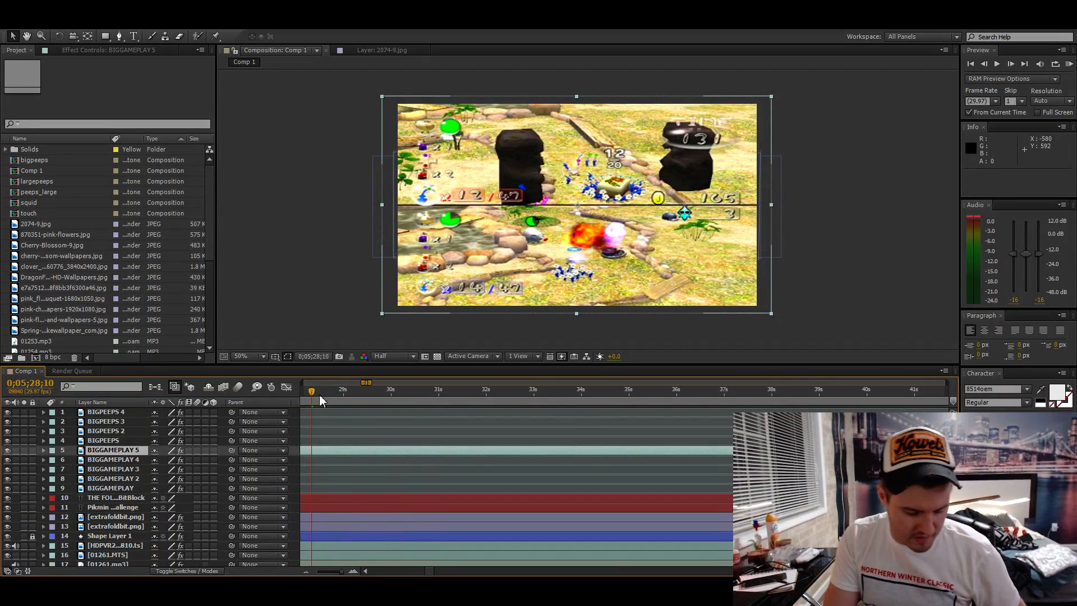
{"action": "key", "text": "alt+bracketleft"}
- Check the full-screen gameplay at 0;05;32;17 and preview its audio from 0;05;34;20 and 0;05;40;27
{"action": "left_click", "coordinate": [514, 391]}
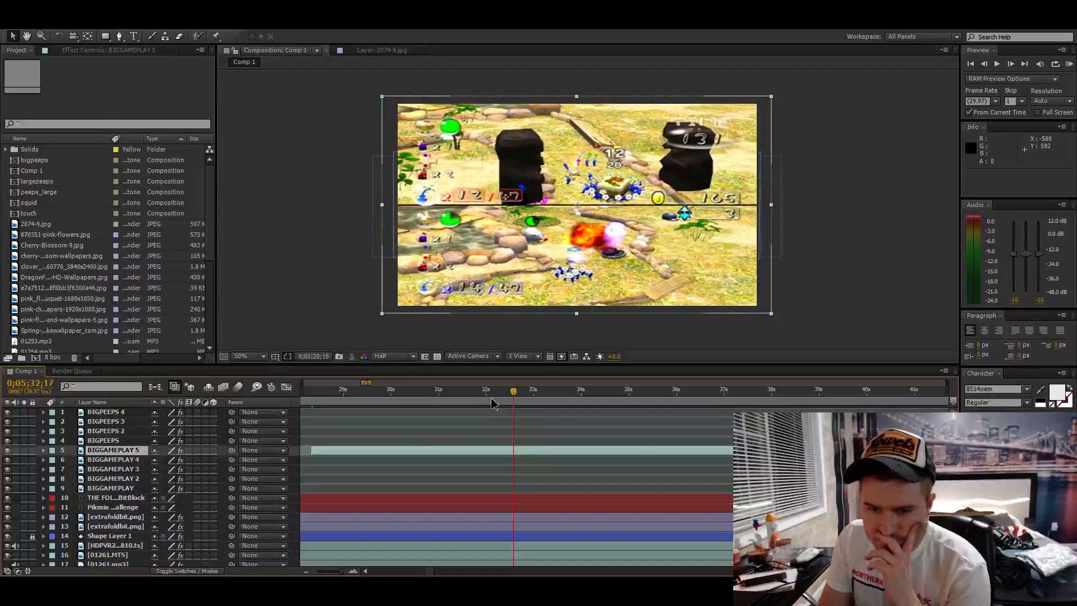
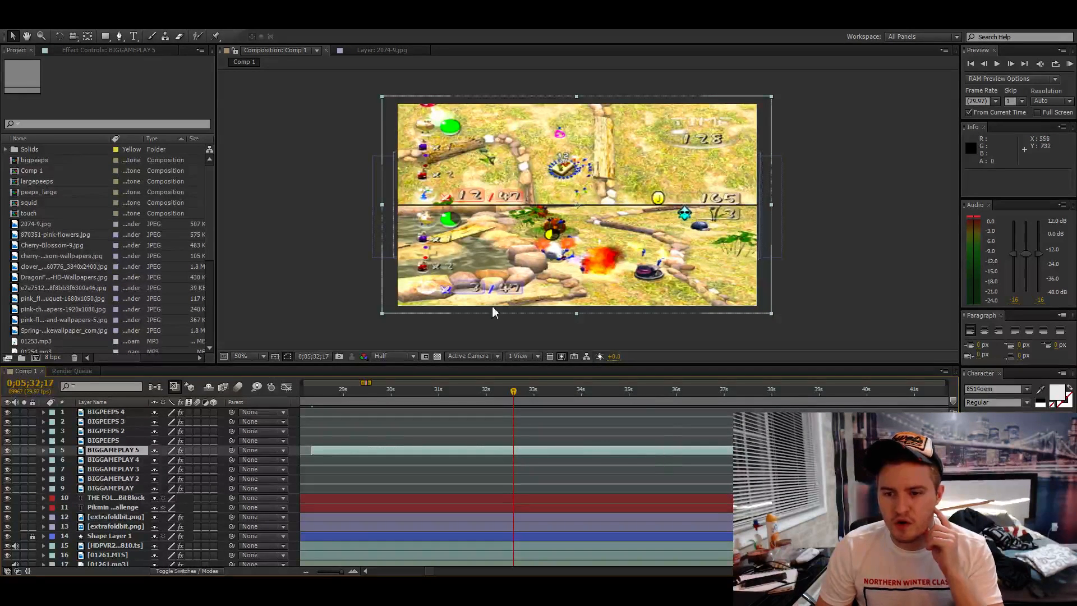
{"action": "left_click", "coordinate": [290, 224]}
{"action": "left_click", "coordinate": [614, 398]}
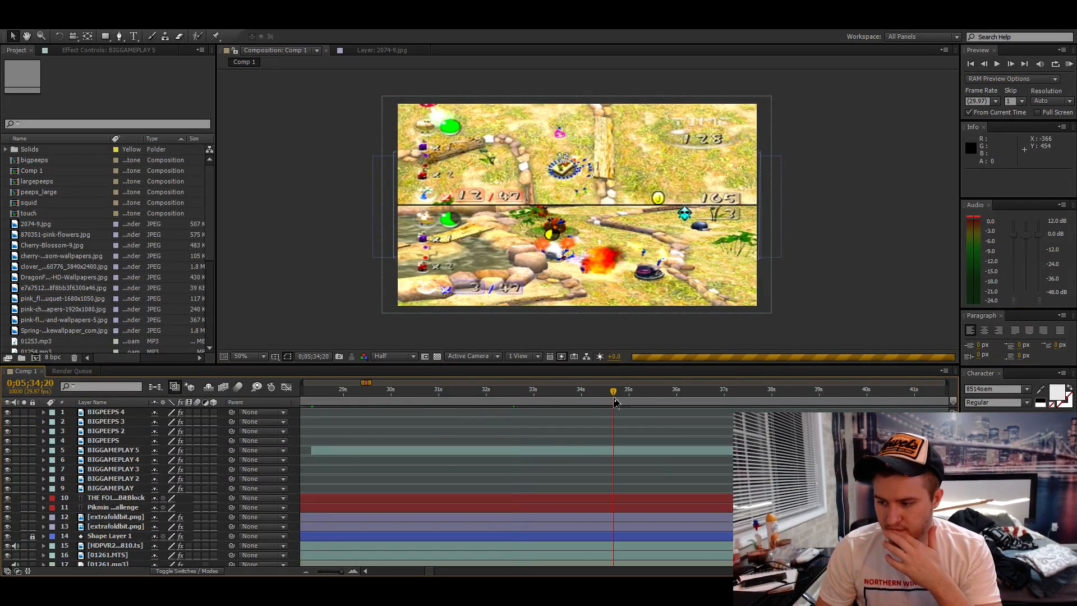
{"action": "key", "text": "KP_Decimal"}
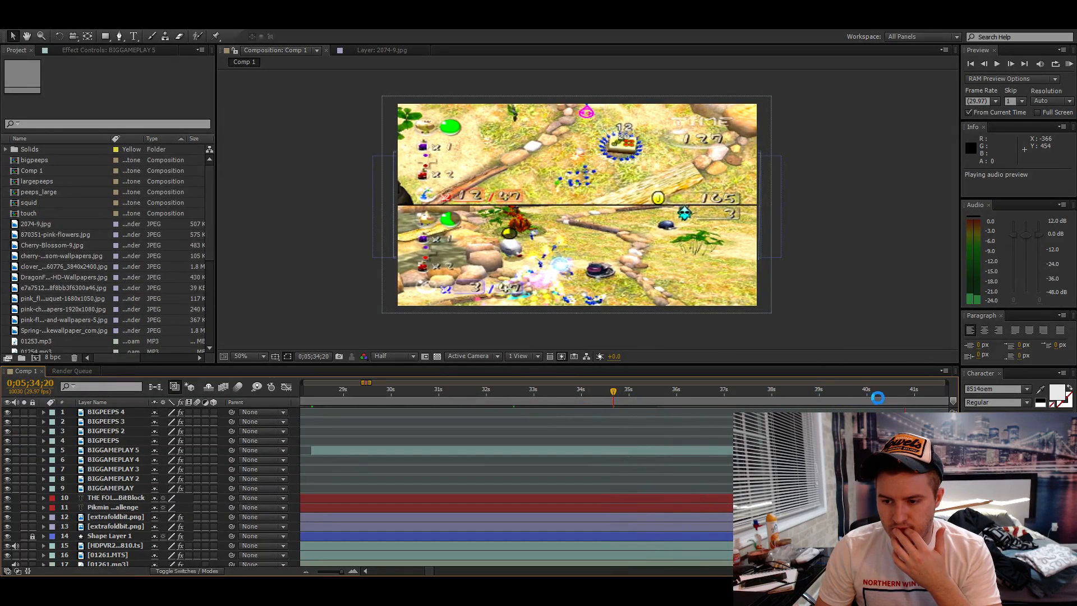
{"action": "left_click", "coordinate": [910, 392]}
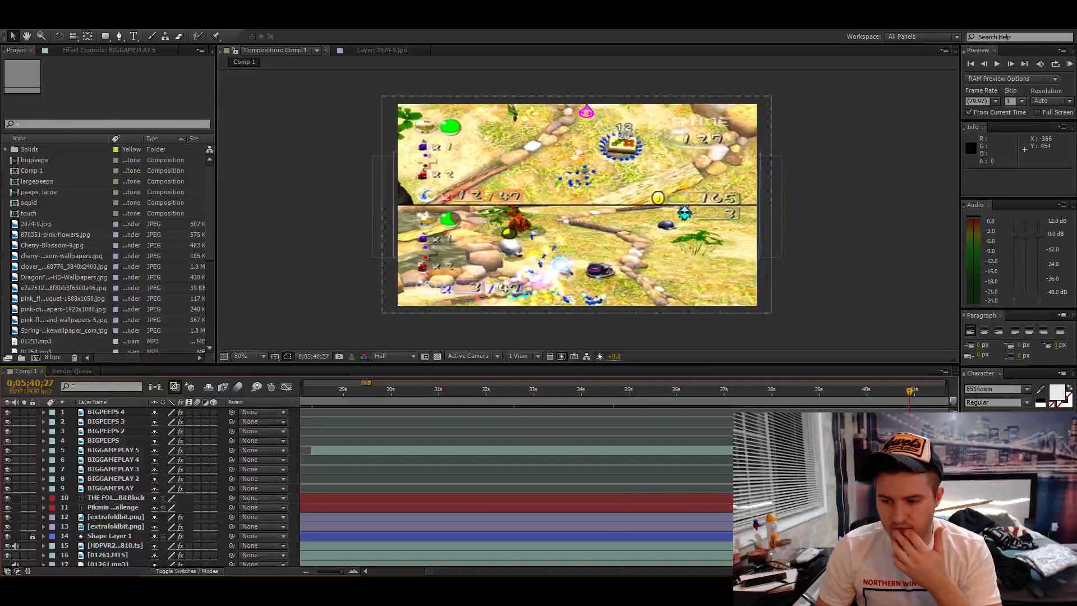
{"action": "key", "text": "KP_Decimal"}
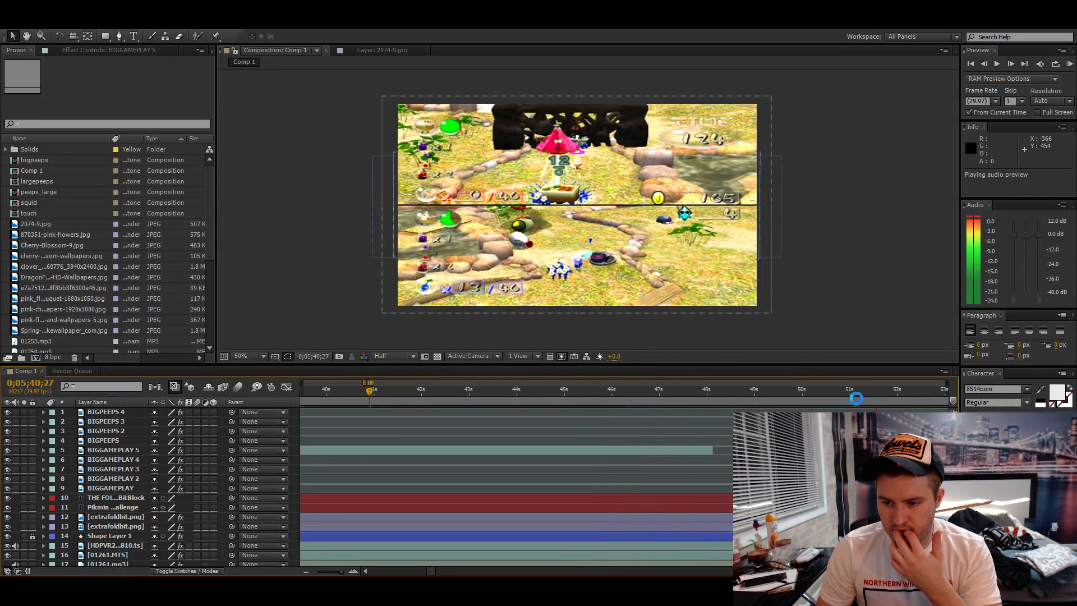
- Extend the end of BIGGAMEPLAY 5 past 0;05;52;10 to 0;06;01;10
{"action": "left_click", "coordinate": [912, 396]}
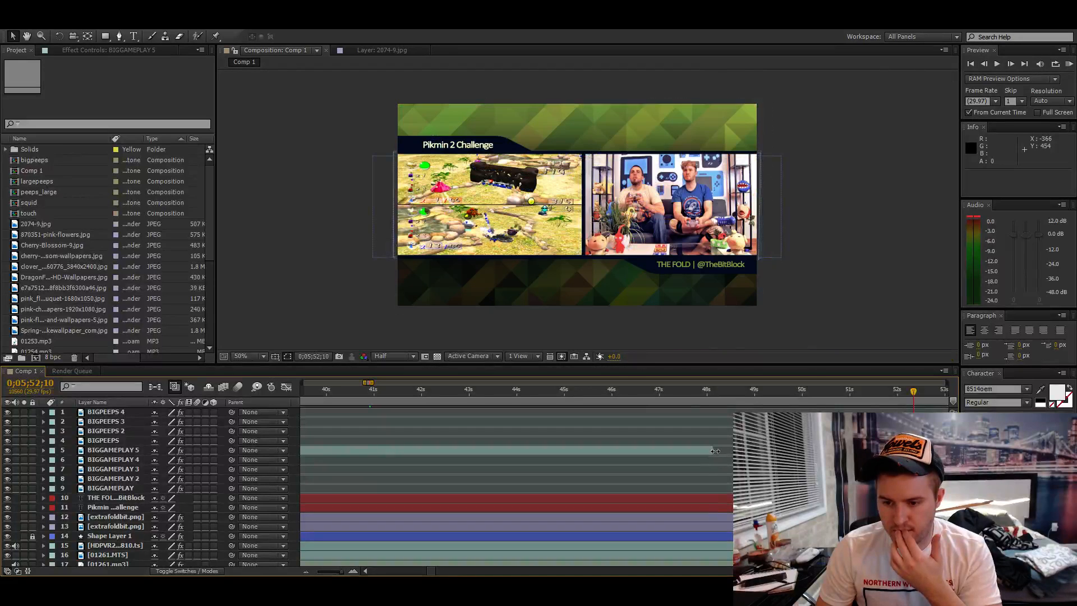
{"action": "left_click", "coordinate": [718, 452]}
{"action": "key", "text": "ctrl+z"}
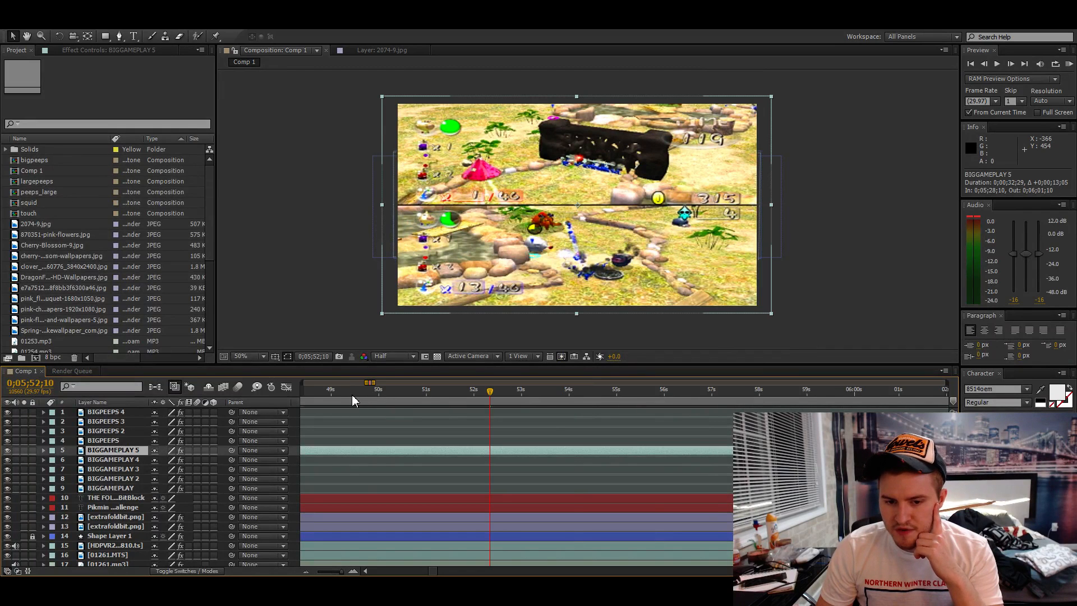
- Preview the audio from 0;05;49;13 and trim the end of BIGGAMEPLAY 5 to 0;05;51;10
{"action": "left_click", "coordinate": [352, 395]}
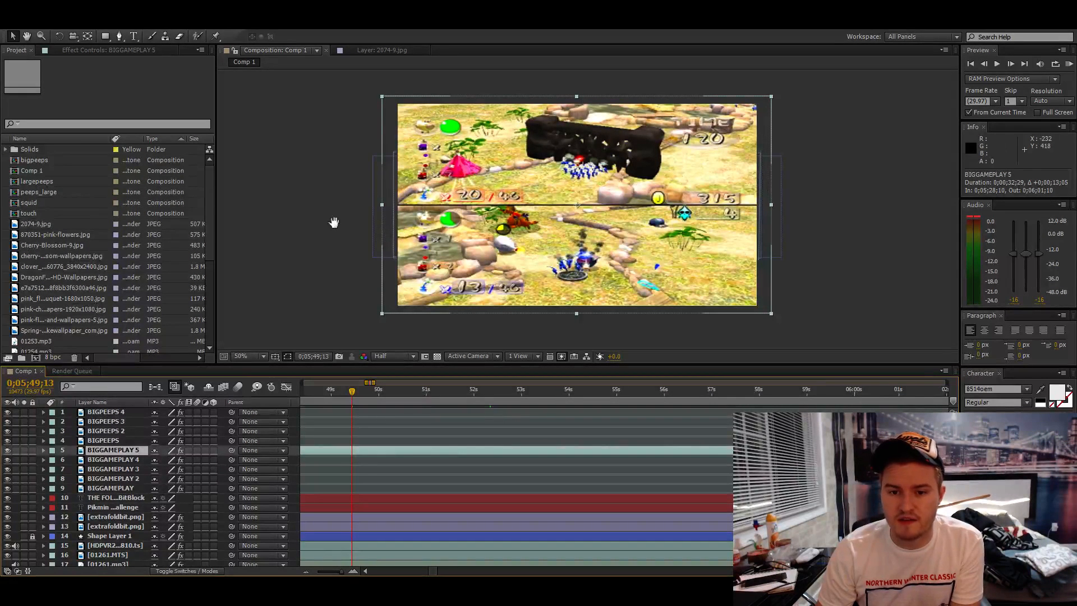
{"action": "key", "text": "KP_Decimal"}
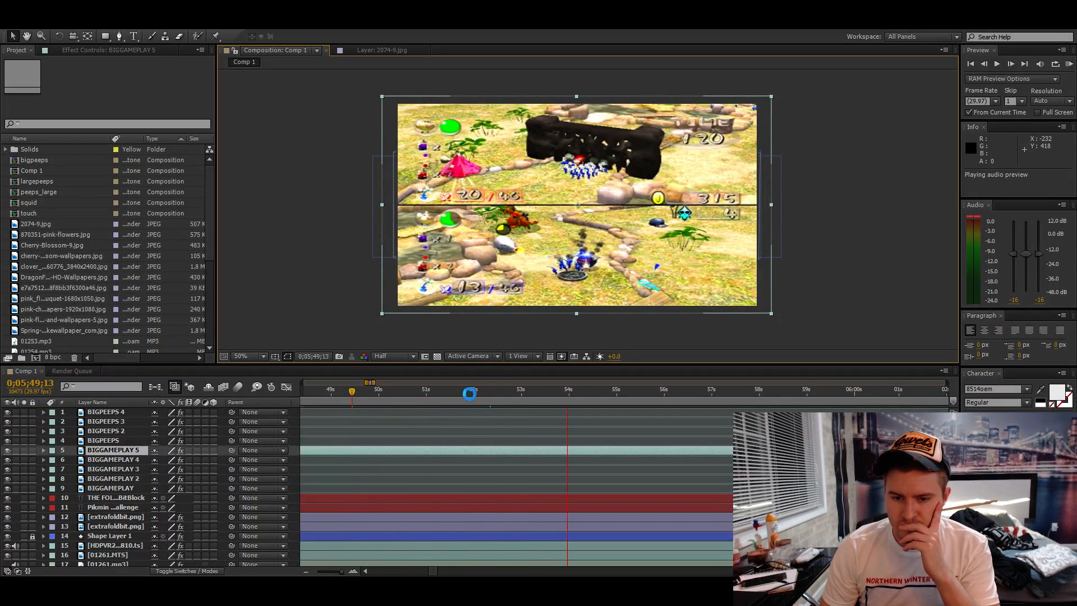
{"action": "left_click", "coordinate": [427, 392]}
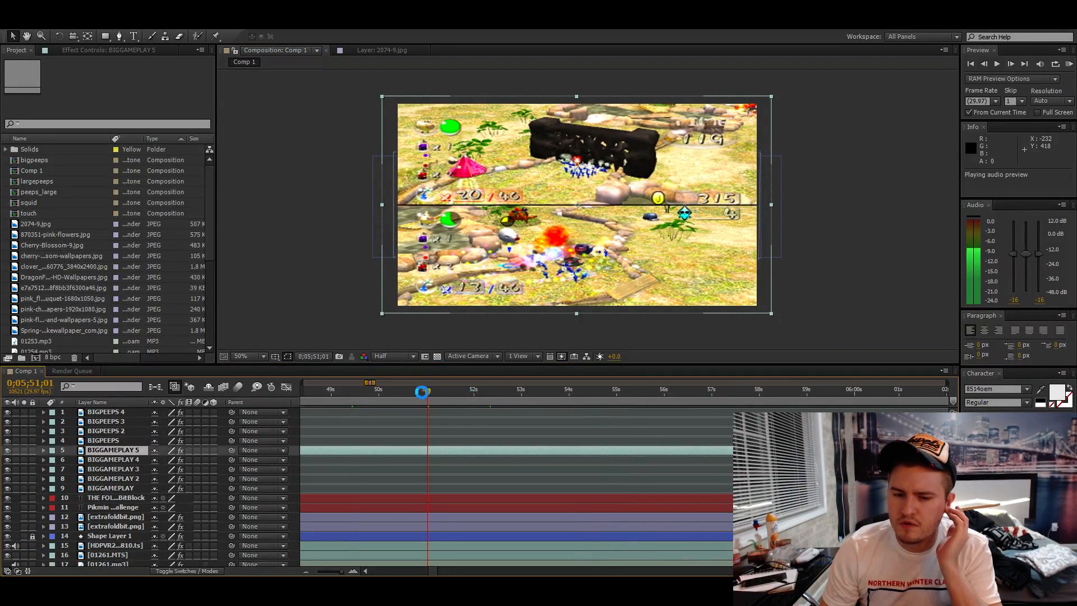
{"action": "left_click", "coordinate": [443, 403]}
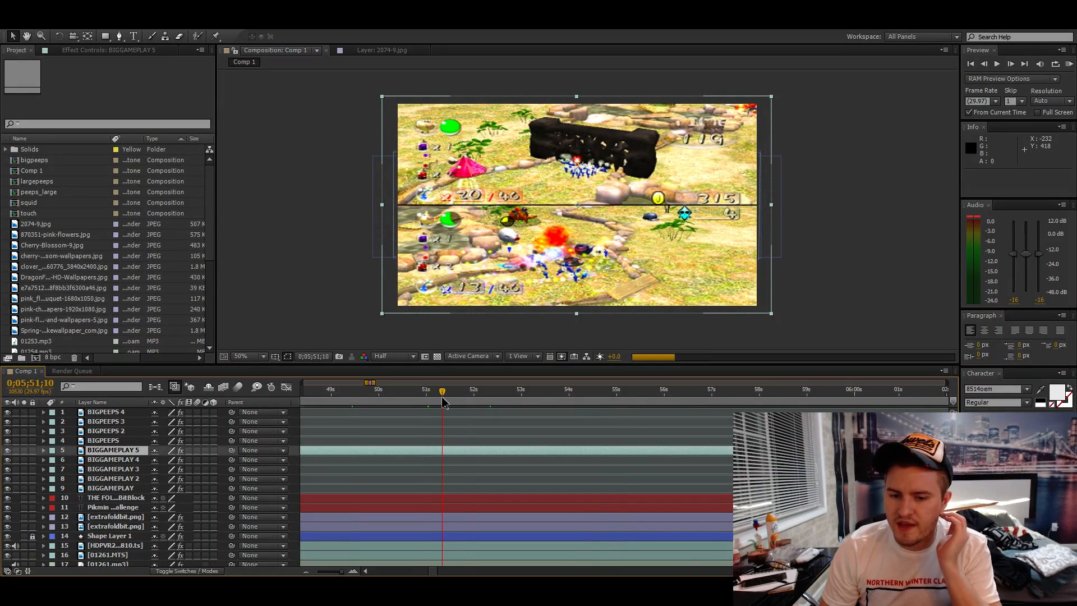
{"action": "key", "text": "alt+bracketright"}
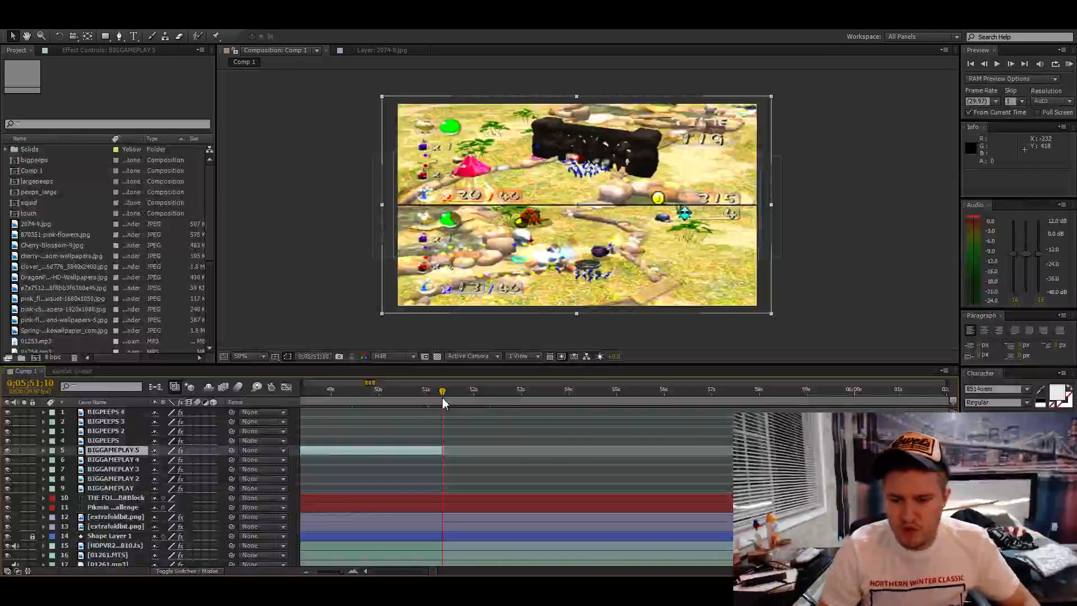
- Add a copy of BIGPEEPS 4, extend its end beyond 0;05;57;00 and trim its start to 0;05;51;10
{"action": "left_click", "coordinate": [112, 415]}
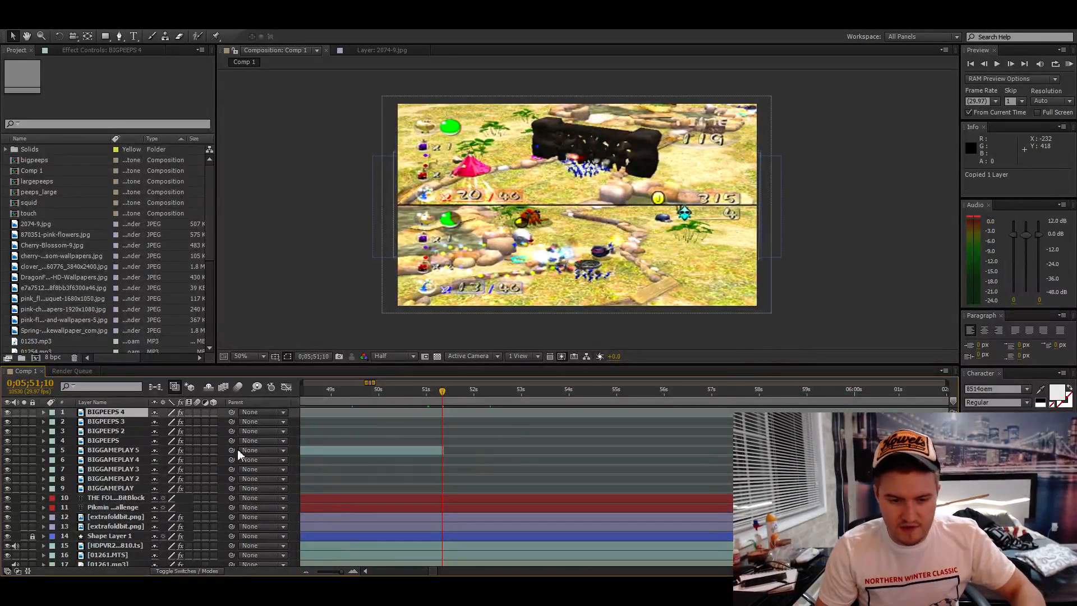
{"action": "key", "text": "ctrl+v"}
{"action": "key", "text": "bracketright"}
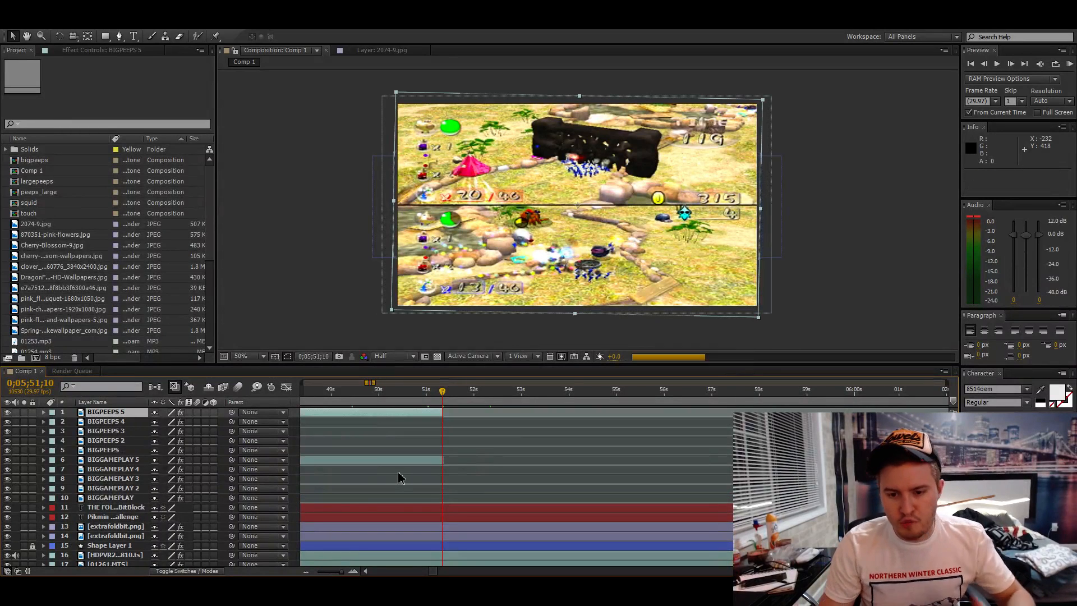
{"action": "left_click_drag", "start_coordinate": [446, 409], "coordinate": [729, 415]}
{"action": "key", "text": "alt+bracketleft"}
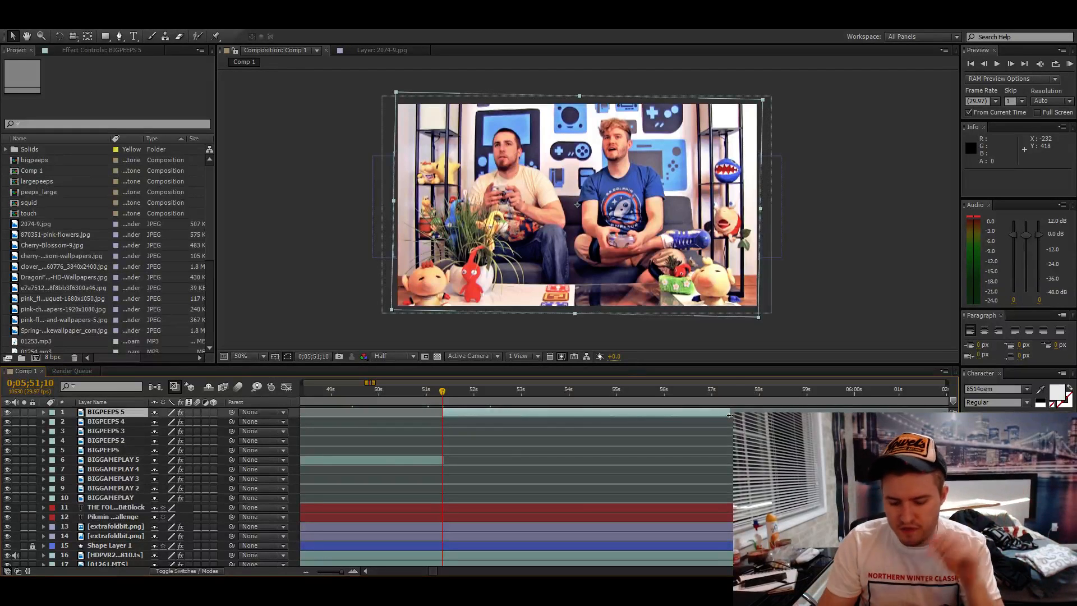
- Preview the audio from 0;05;51;10 and trim the end of BIGPEEPS 5 to 0;05;54;01
{"action": "key", "text": "KP_Decimal"}
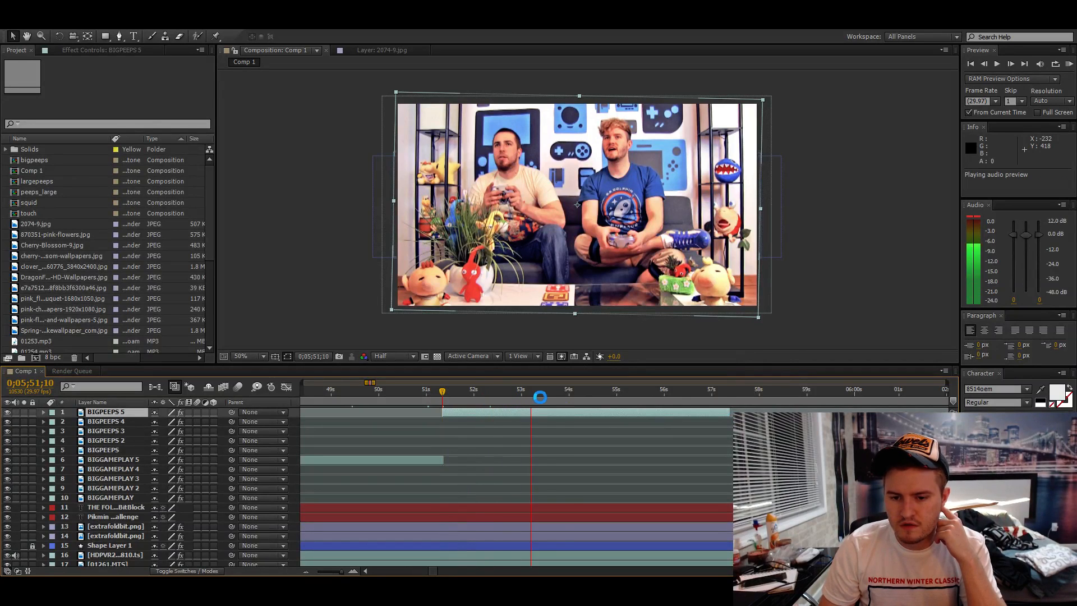
{"action": "key", "text": "Escape"}
{"action": "left_click", "coordinate": [568, 396]}
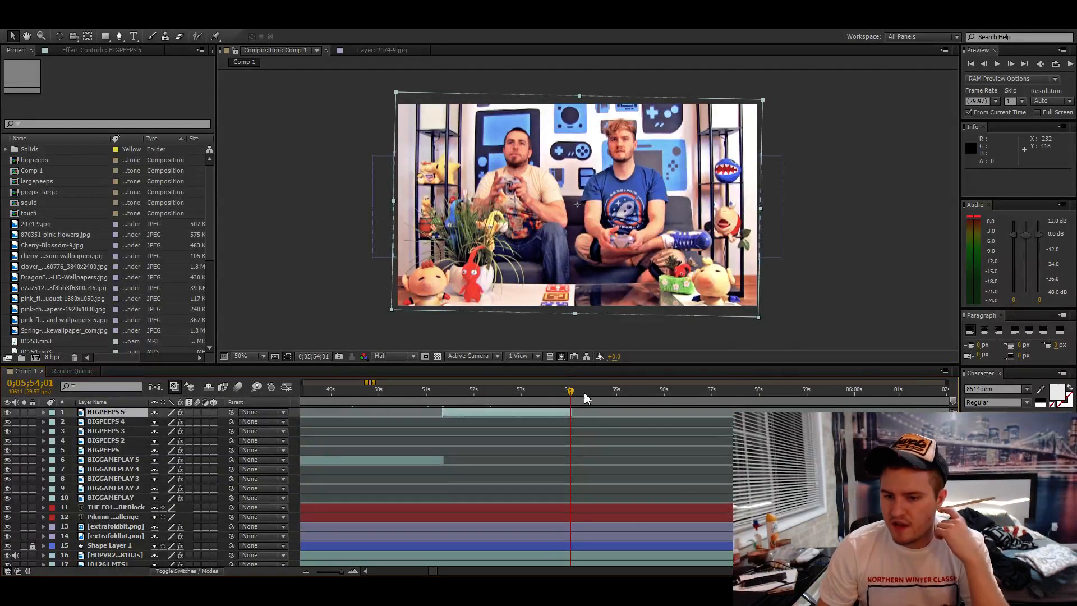
- Go to 0;05;58;08 in the side-by-side section, save the project and preview the audio from there
{"action": "left_click", "coordinate": [772, 396]}
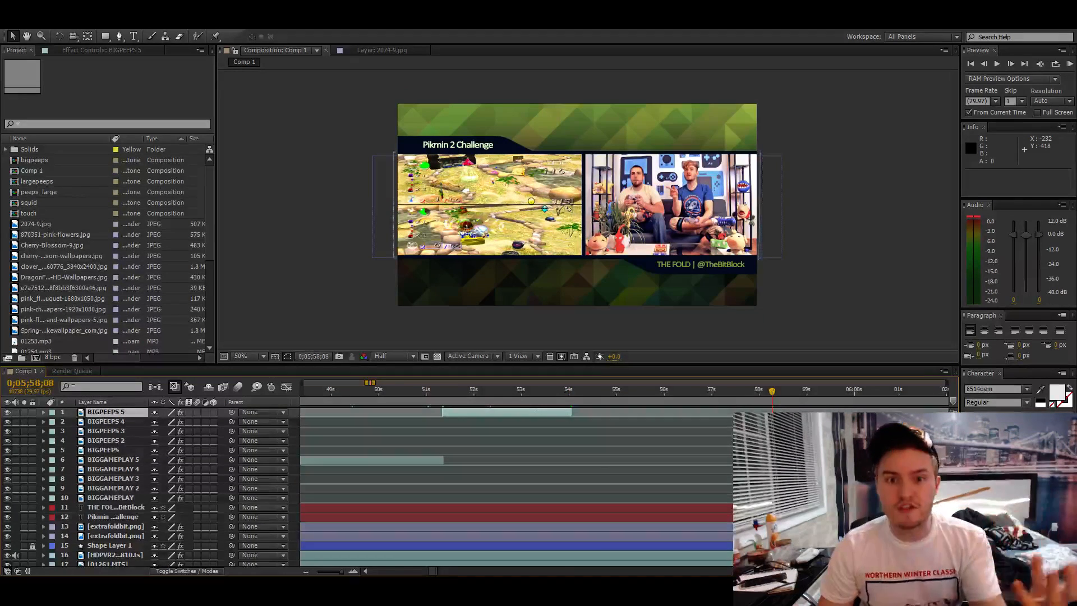
{"action": "scroll", "coordinate": [516, 477], "scroll_direction": "right", "scroll_amount": 5}
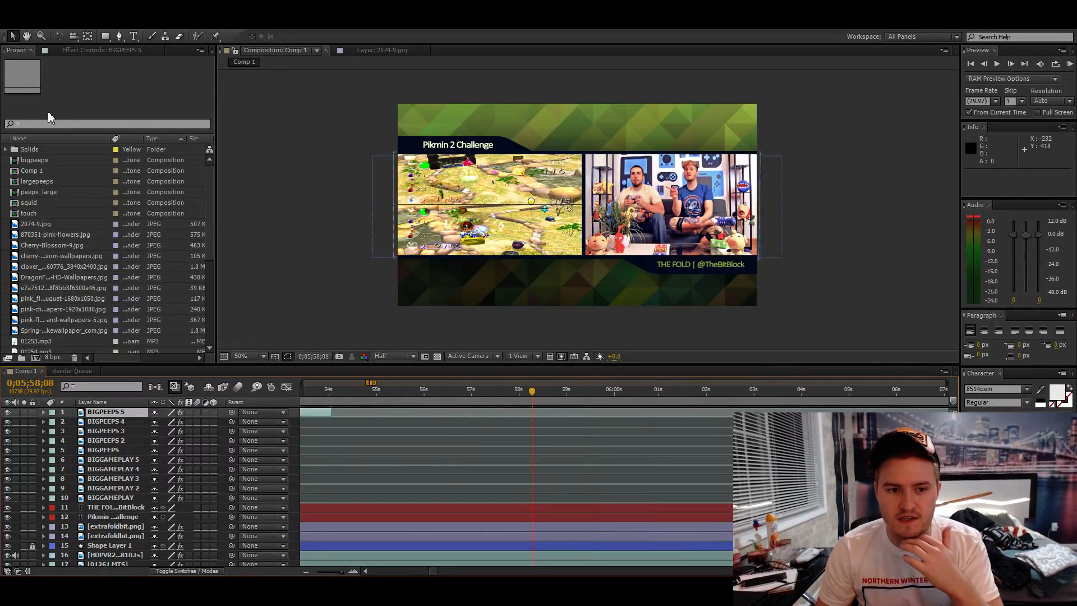
{"action": "key", "text": "ctrl+s"}
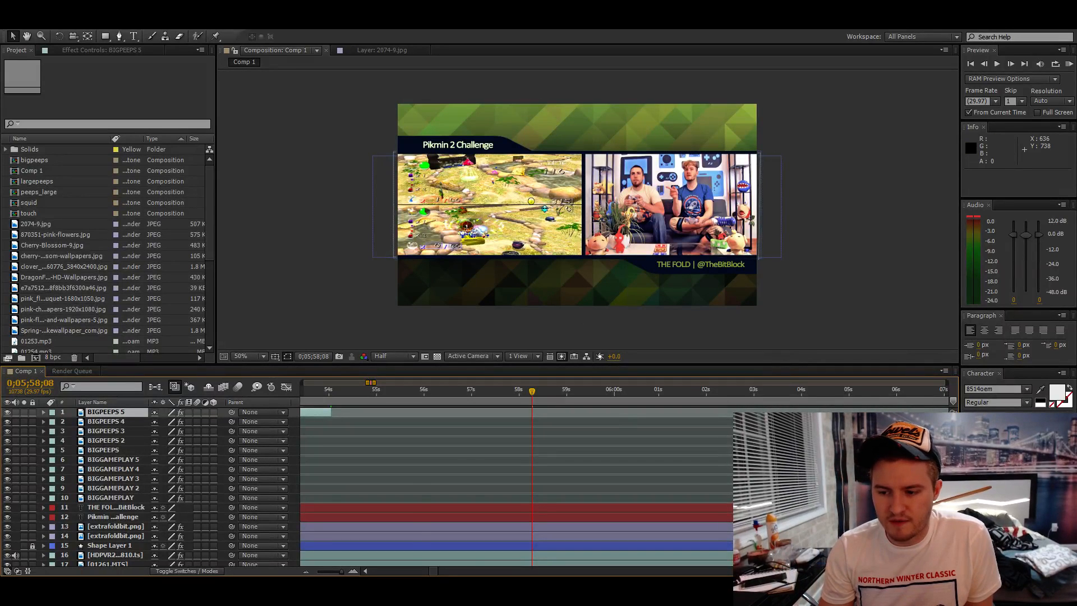
{"action": "scroll", "coordinate": [626, 419], "scroll_direction": "right", "scroll_amount": 3}
{"action": "scroll", "coordinate": [626, 420], "scroll_direction": "right", "scroll_amount": 3}
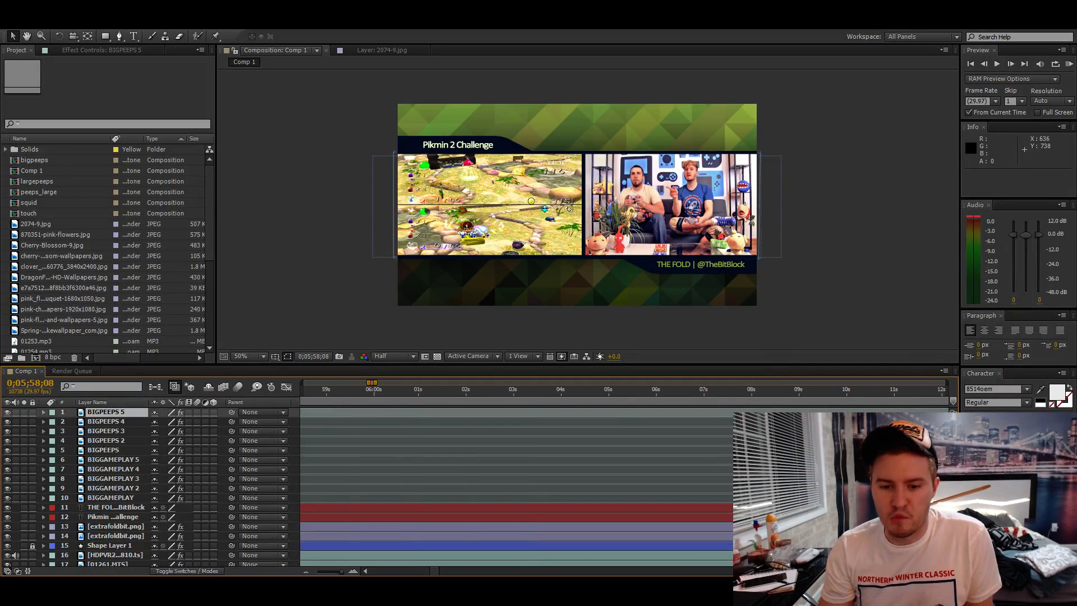
{"action": "key", "text": "KP_Decimal"}
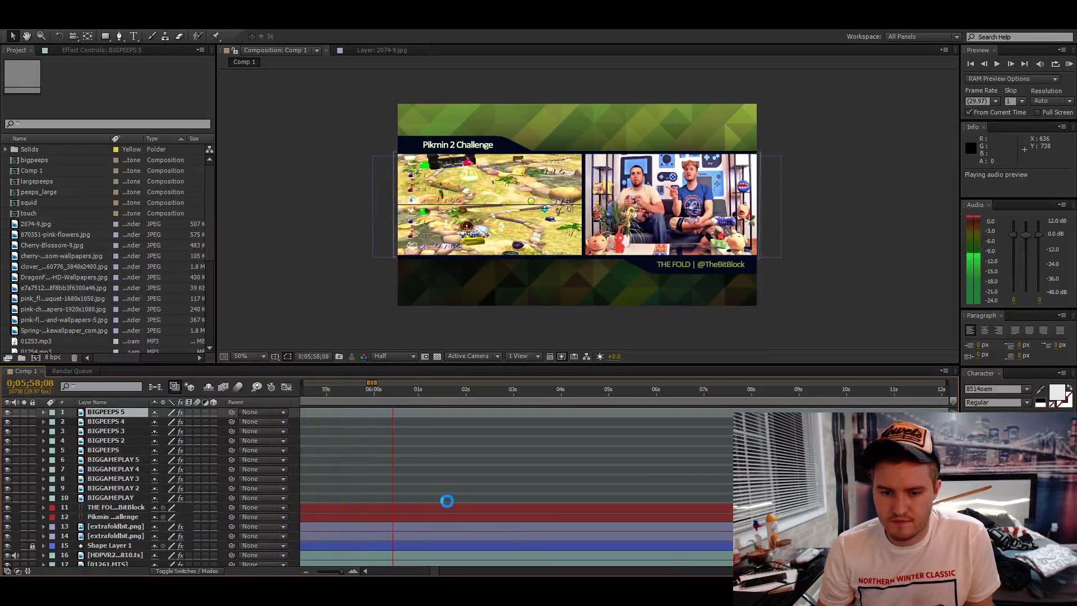
- Add a copy of BIGGAMEPLAY 5, extend its end beyond 0;06;18;00 and trim its start to 0;05;59;29
{"action": "left_click", "coordinate": [372, 396]}
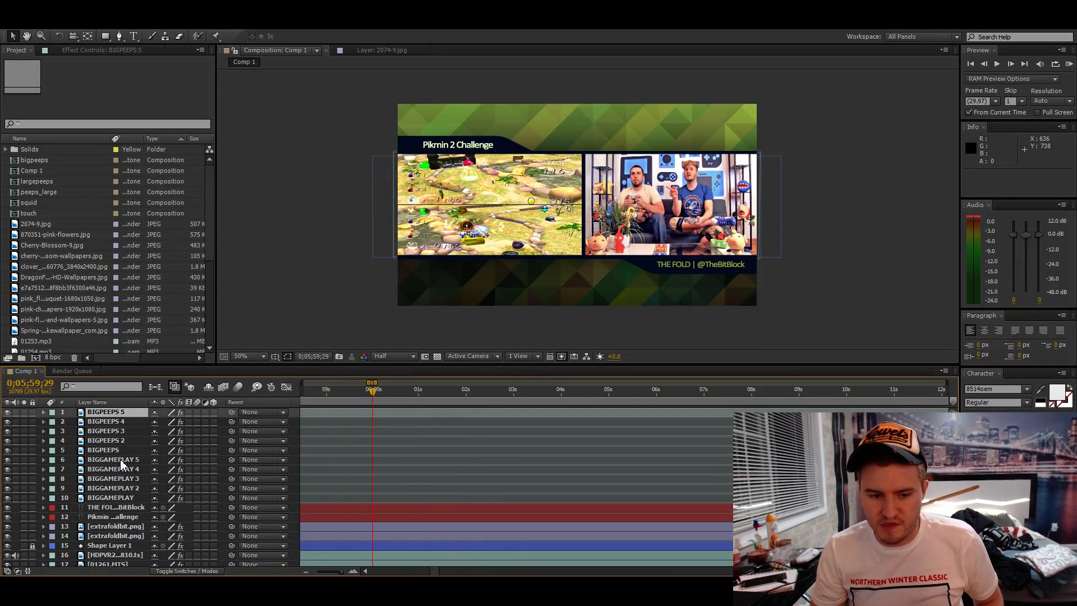
{"action": "left_click", "coordinate": [120, 461]}
{"action": "key", "text": "ctrl+d"}
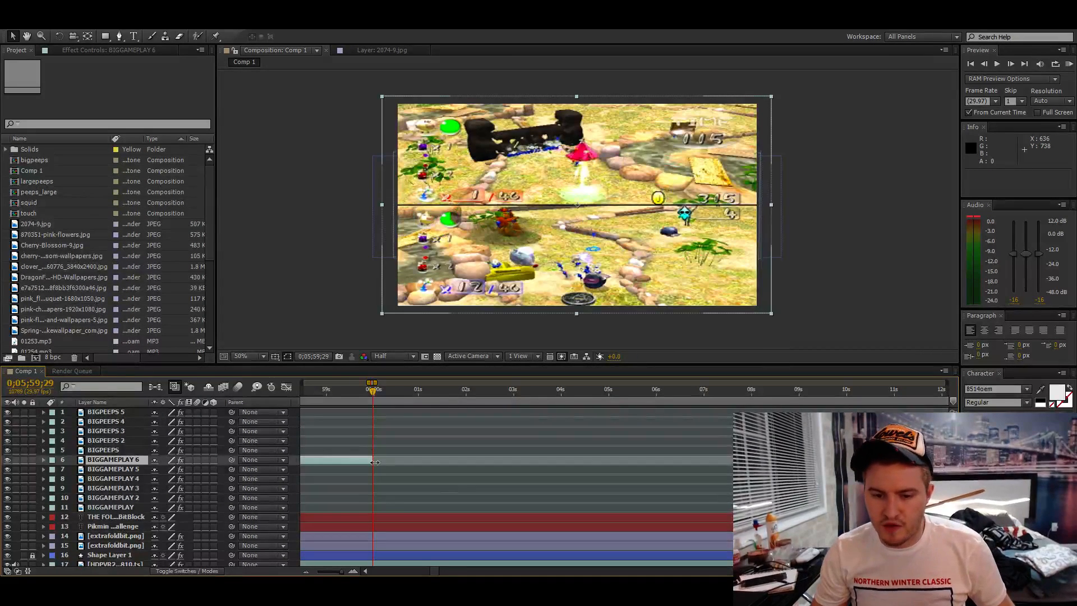
{"action": "left_click_drag", "start_coordinate": [372, 460], "coordinate": [951, 460]}
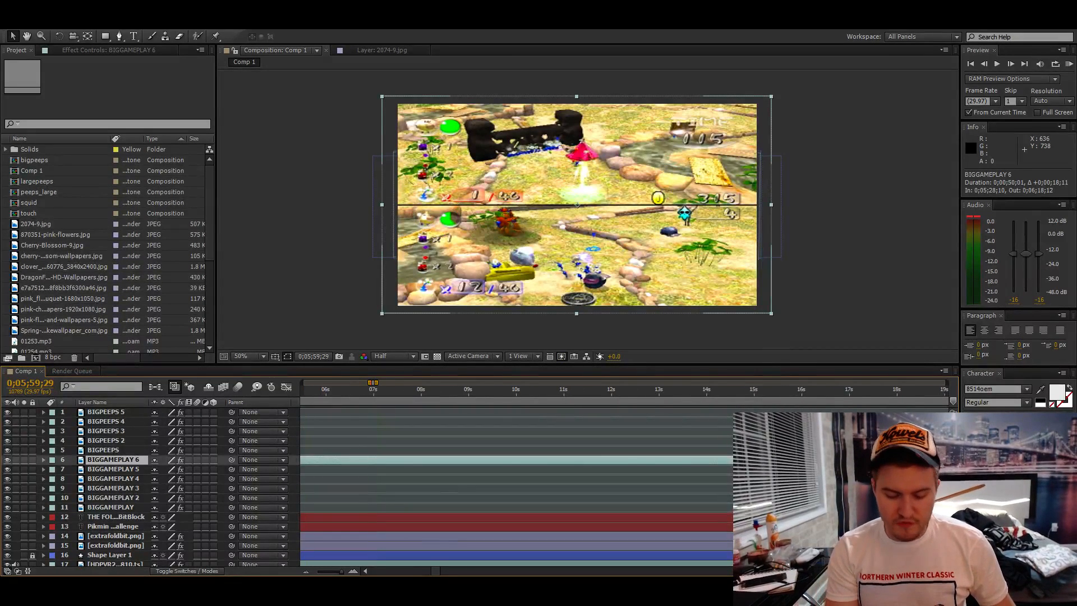
{"action": "key", "text": "alt+["}
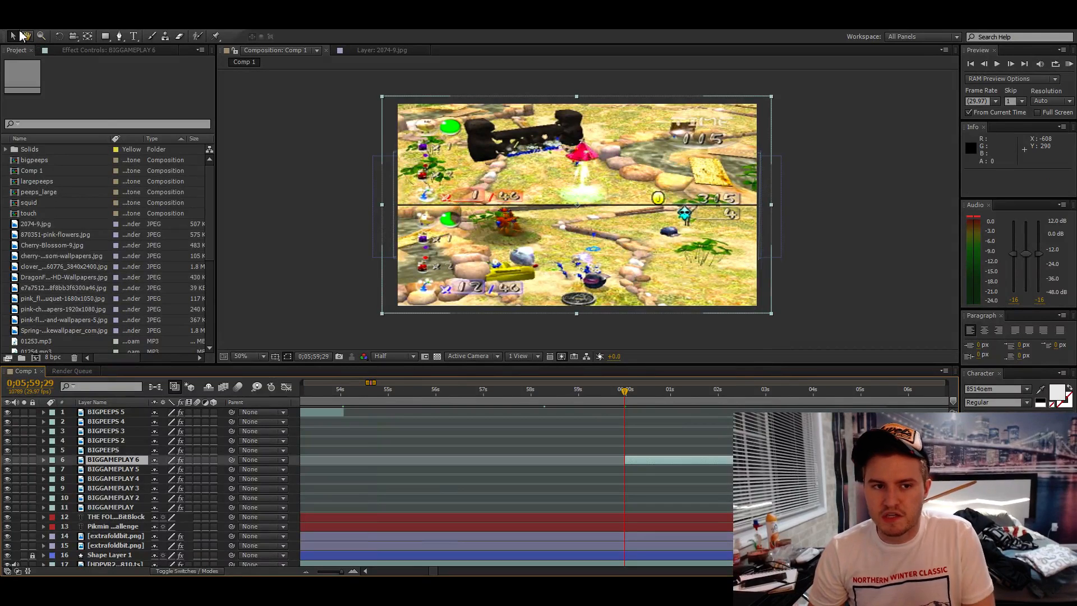
{"action": "left_click", "coordinate": [36, 123]}
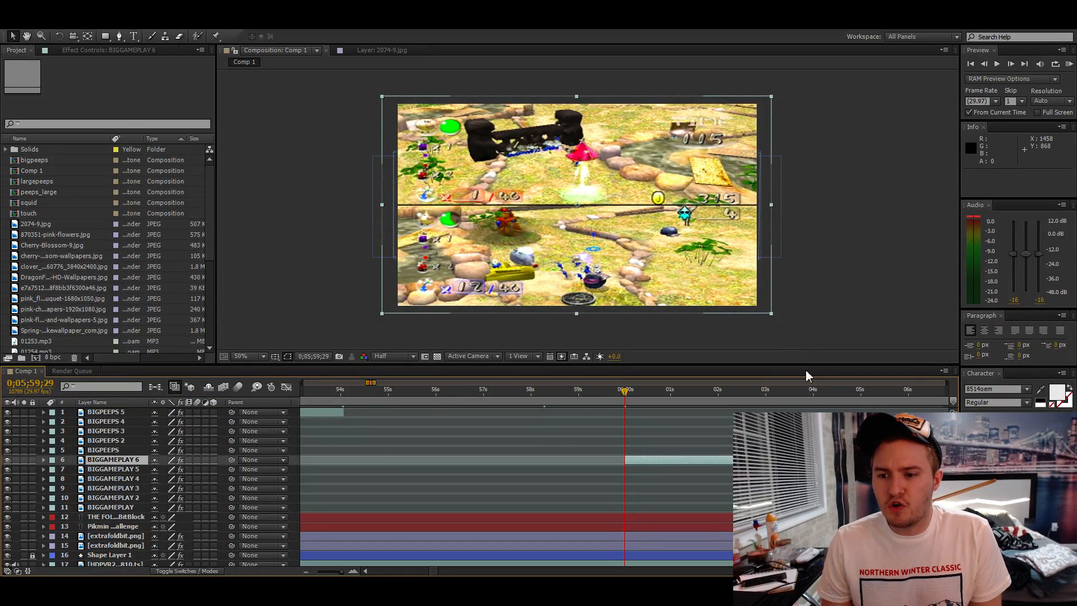
- Preview the audio from 0;06;01;00 and trim the end of BIGGAMEPLAY 6 to 0;06;05;08
{"action": "scroll", "coordinate": [516, 482], "scroll_direction": "right", "scroll_amount": 5}
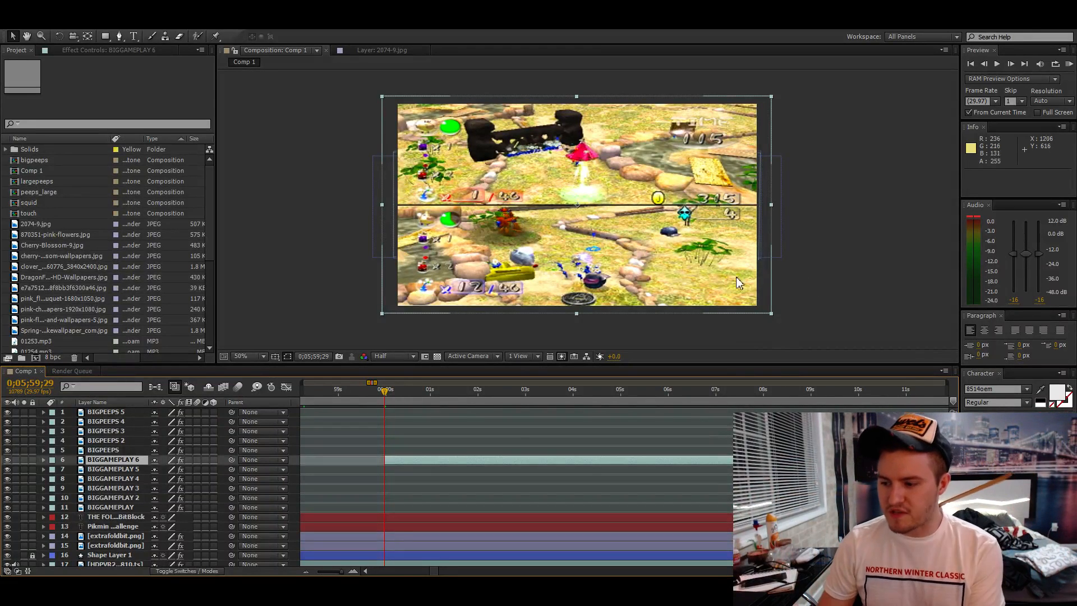
{"action": "left_click", "coordinate": [431, 395]}
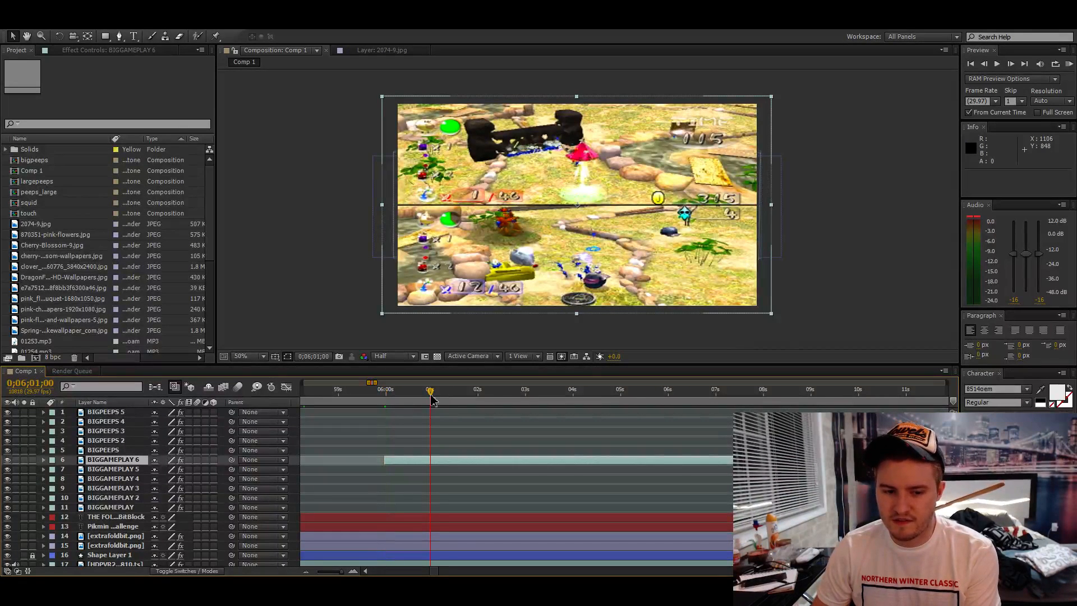
{"action": "key", "text": "KP_Decimal"}
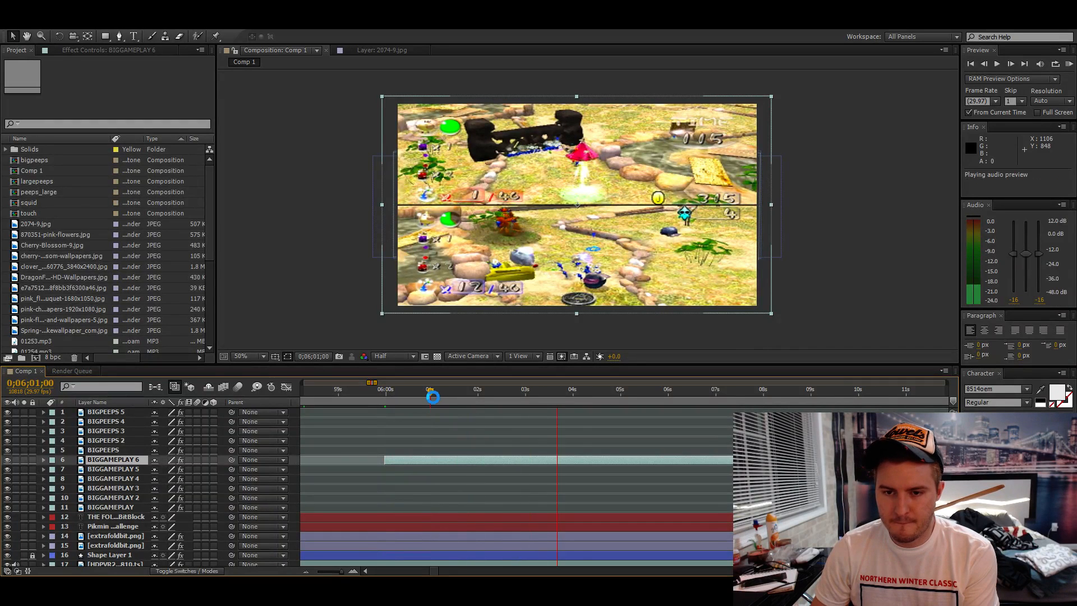
{"action": "left_click", "coordinate": [432, 396]}
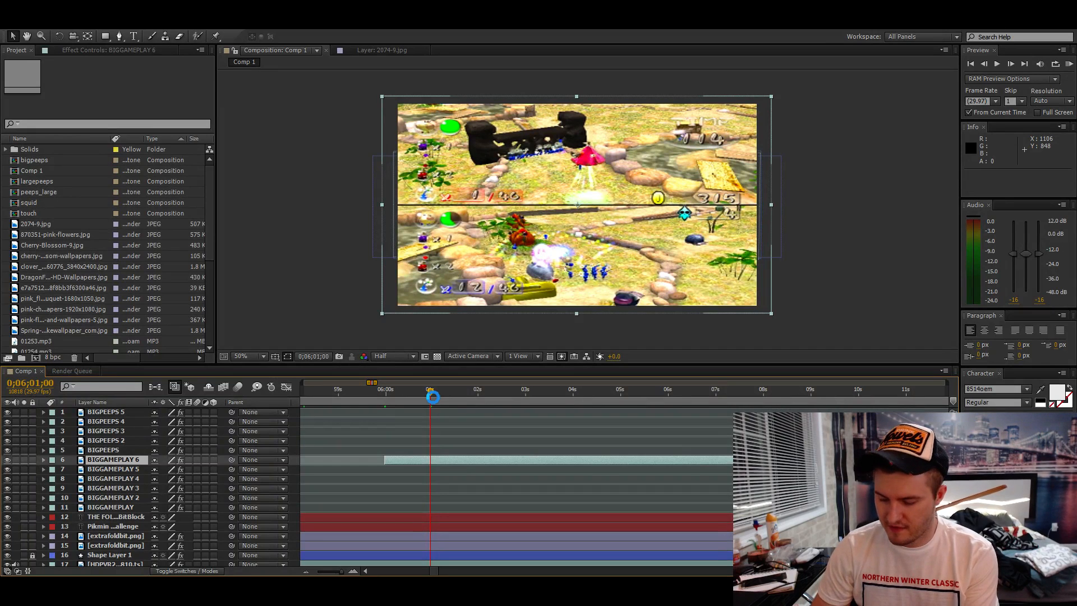
{"action": "key", "text": "KP_Decimal"}
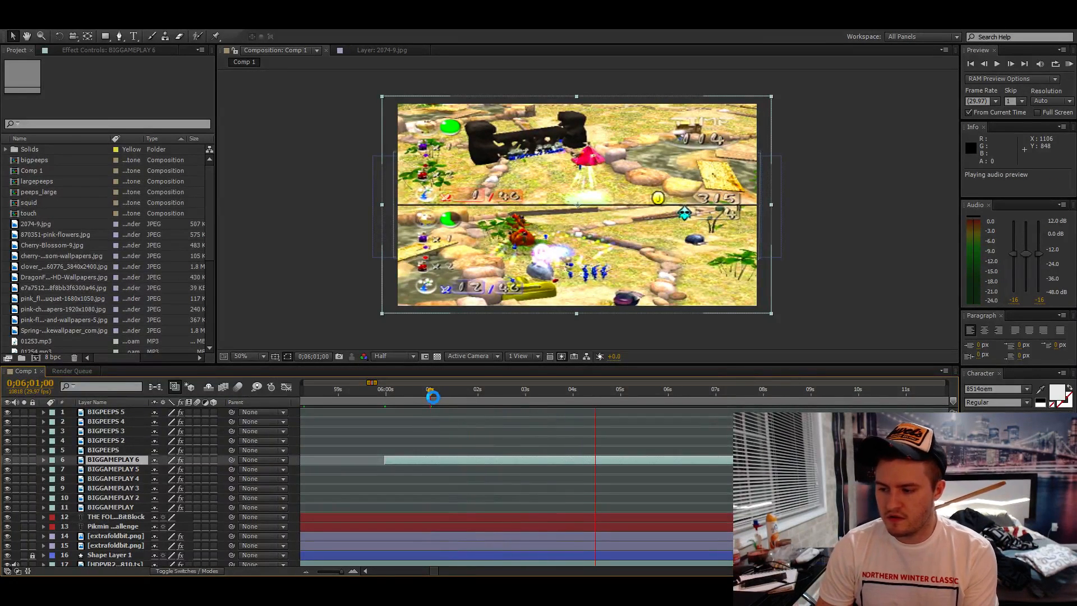
{"action": "left_click", "coordinate": [633, 392]}
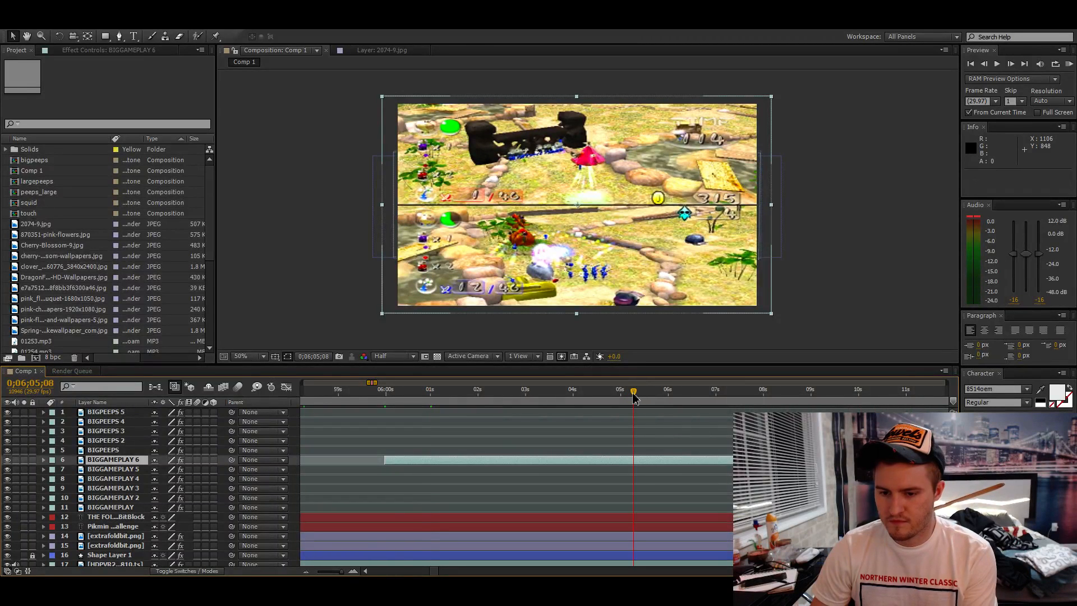
{"action": "key", "text": "alt+]"}
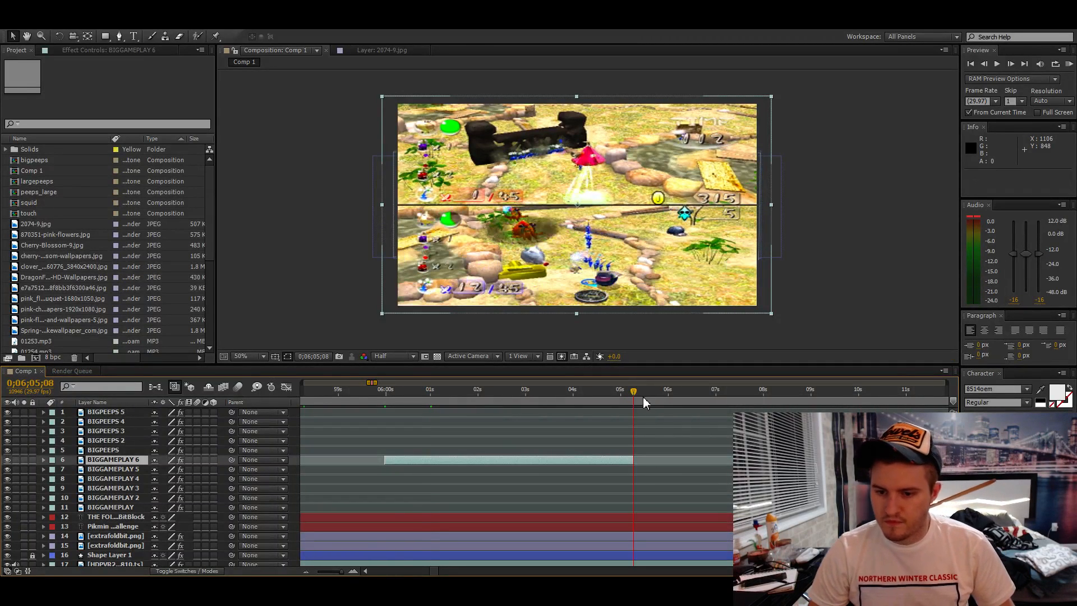
- Add a copy of BIGPEEPS 5 running from 0;06;05;08 to beyond 0;06;15;00, and save the project
{"action": "left_click", "coordinate": [112, 414]}
{"action": "key", "text": "ctrl+d"}
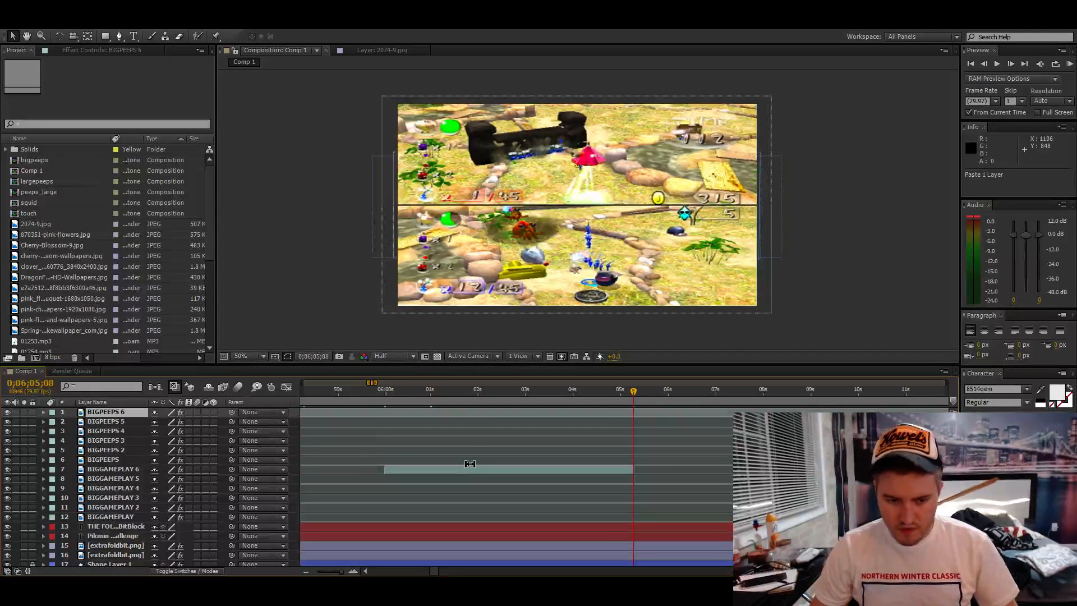
{"action": "key", "text": "alt+]"}
{"action": "key", "text": "ctrl+z"}
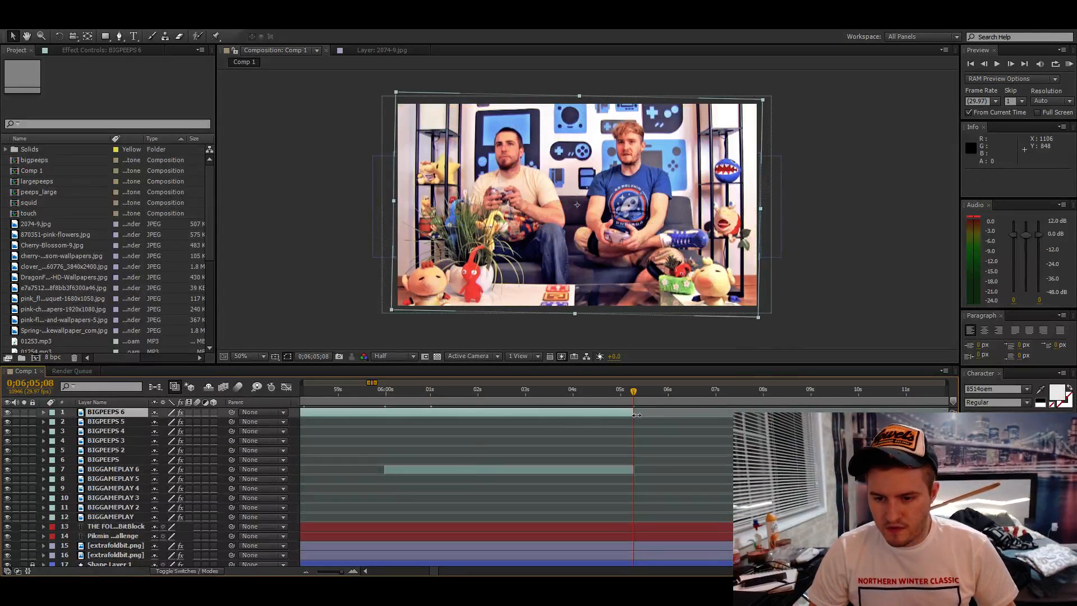
{"action": "scroll", "coordinate": [569, 426], "scroll_direction": "right", "scroll_amount": 1}
{"action": "scroll", "coordinate": [569, 425], "scroll_direction": "left", "scroll_amount": 1}
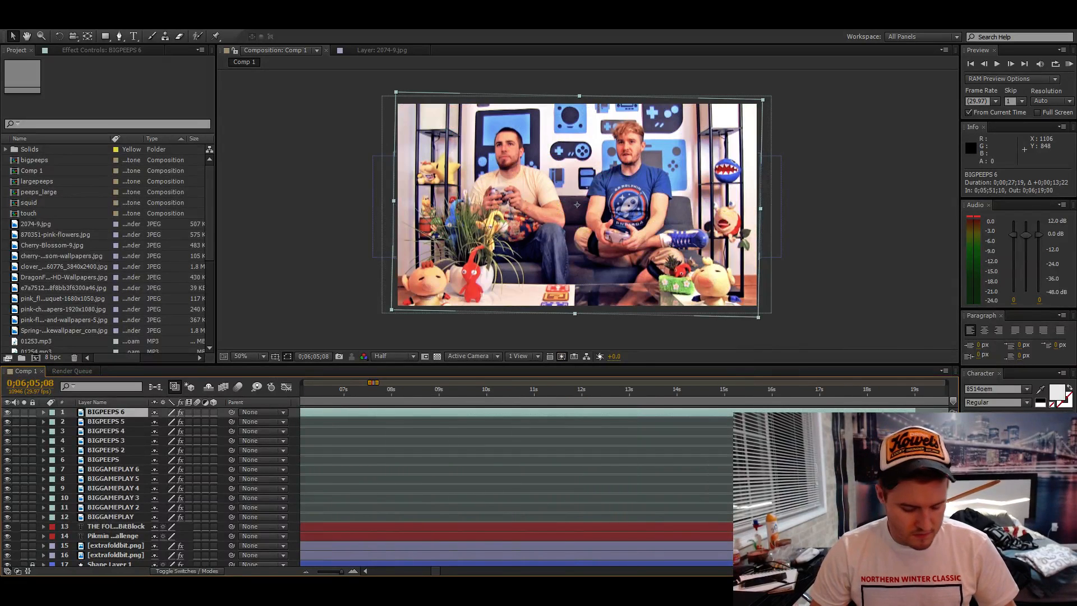
{"action": "key", "text": "alt+bracketleft"}
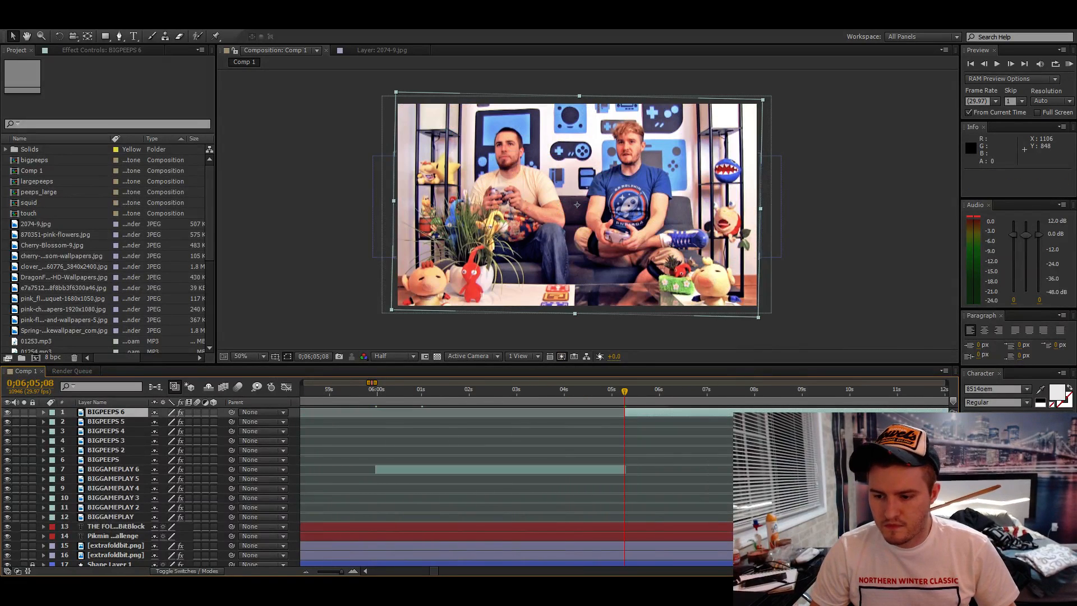
{"action": "scroll", "coordinate": [570, 426], "scroll_direction": "right", "scroll_amount": 3}
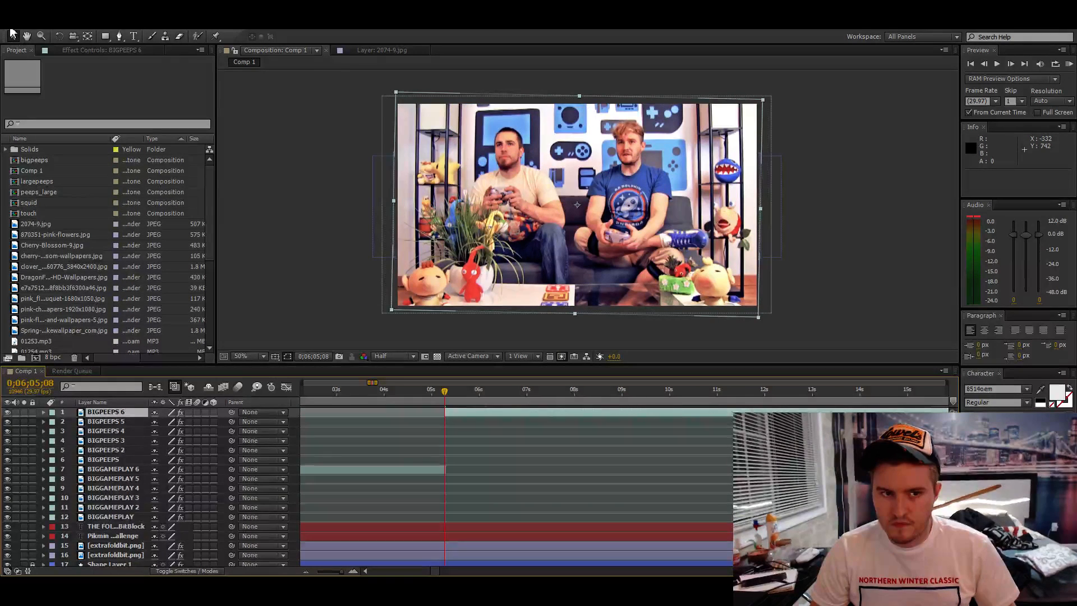
{"action": "key", "text": "ctrl+s"}
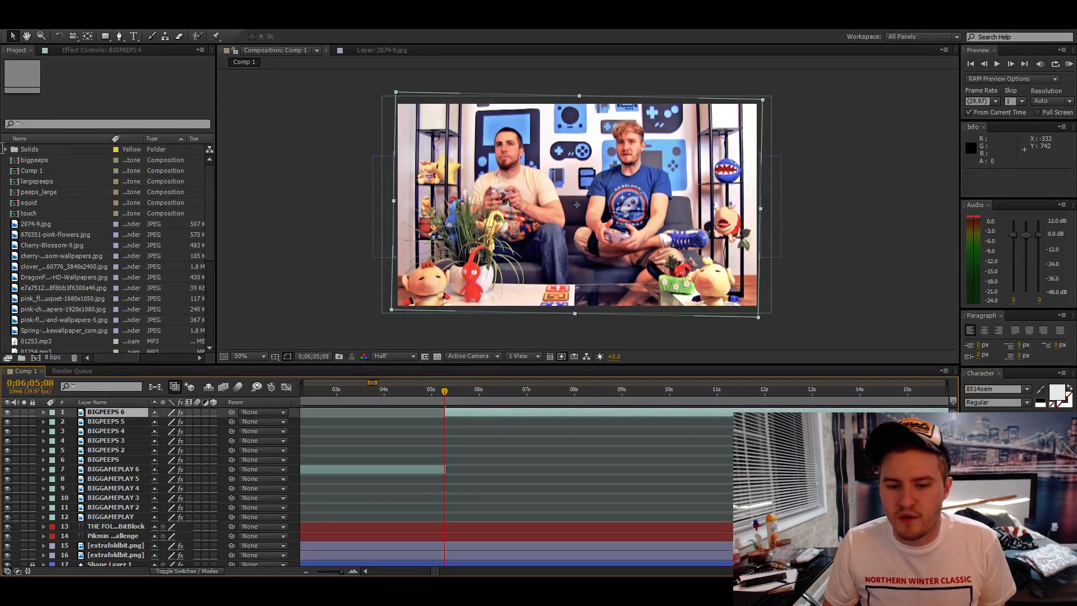
- Preview the audio from 0;06;07;13 and trim the end of BIGPEEPS 6 to 0;06;11;17
{"action": "left_click", "coordinate": [548, 393]}
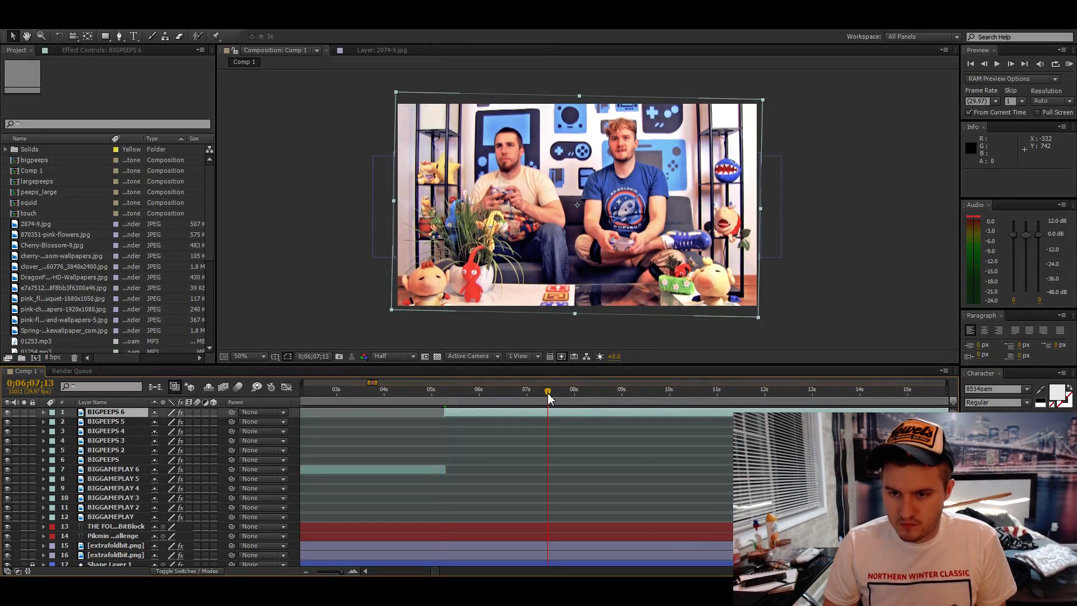
{"action": "key", "text": "KP_Decimal"}
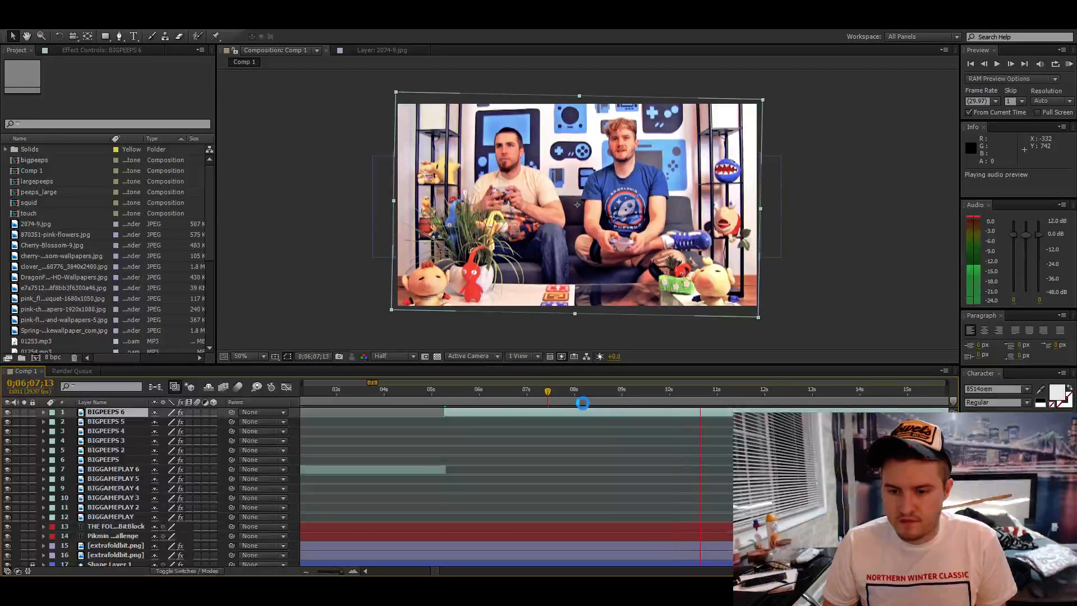
{"action": "left_click", "coordinate": [745, 398]}
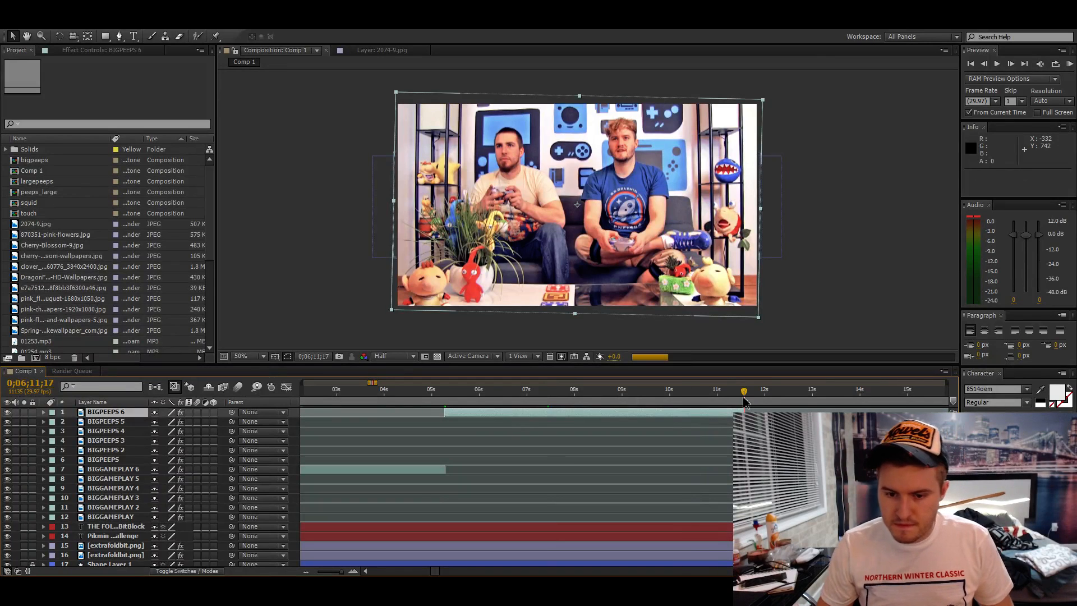
- Add a copy of BIGGAMEPLAY 6, extend its end beyond 0;06;18;00 and trim its start to 0;06;11;17
{"action": "left_click", "coordinate": [406, 470]}
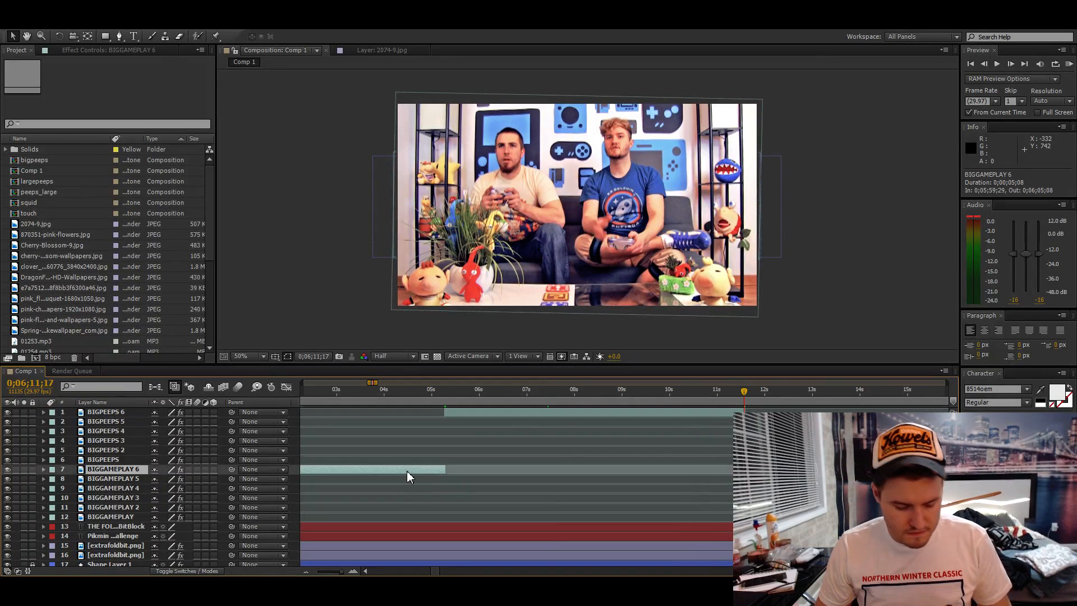
{"action": "key", "text": "ctrl+c"}
{"action": "key", "text": "ctrl+v"}
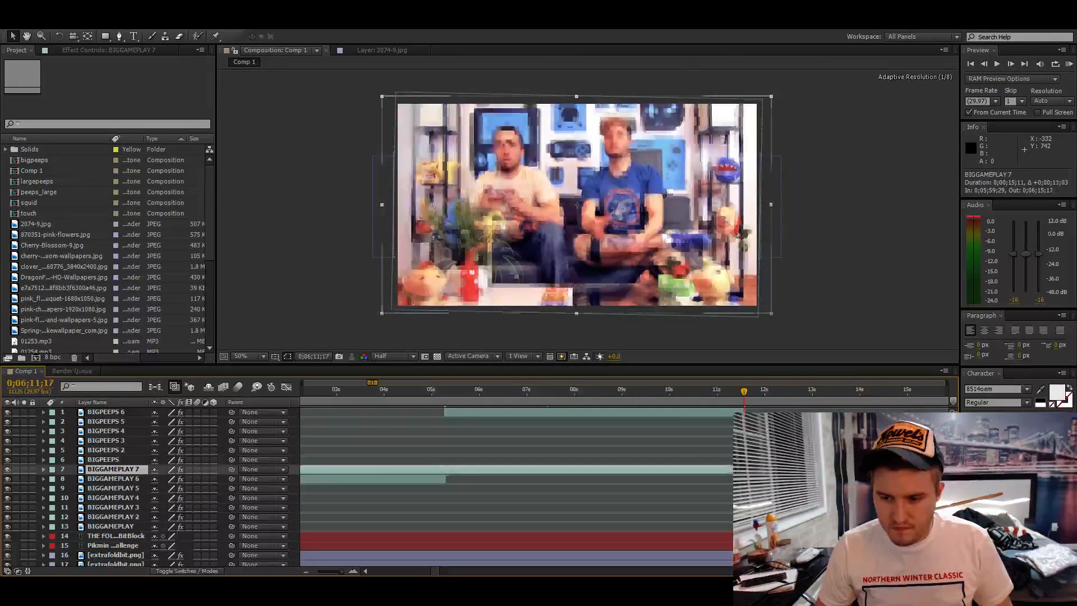
{"action": "key", "text": "alt+["}
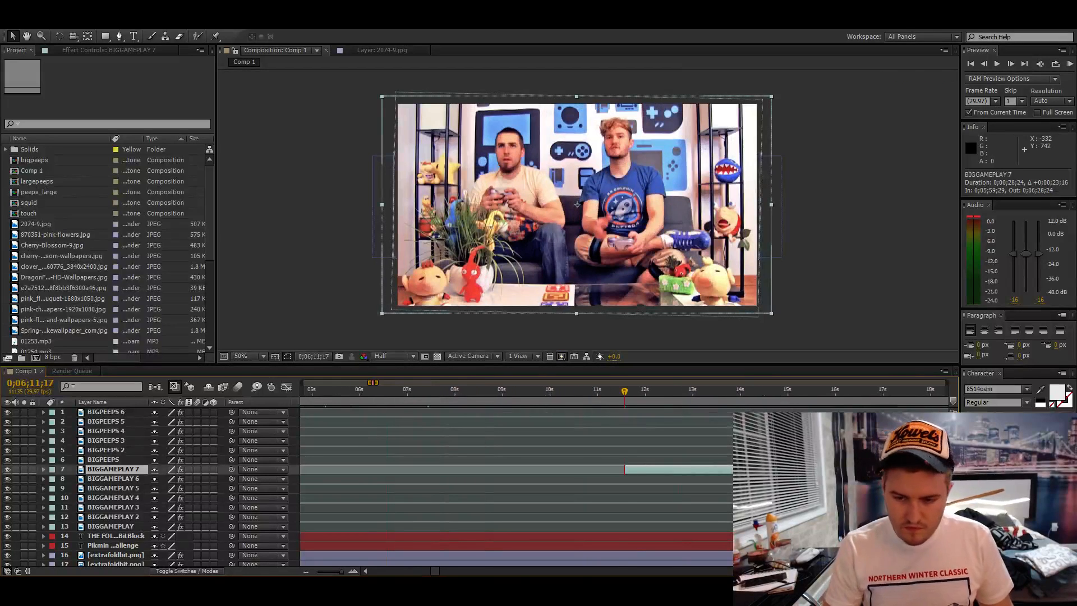
- Preview the audio around the cut at 0;06;05;08 and extend the start of BIGPEEPS 6 back to 0;06;05;06
{"action": "left_click", "coordinate": [325, 396]}
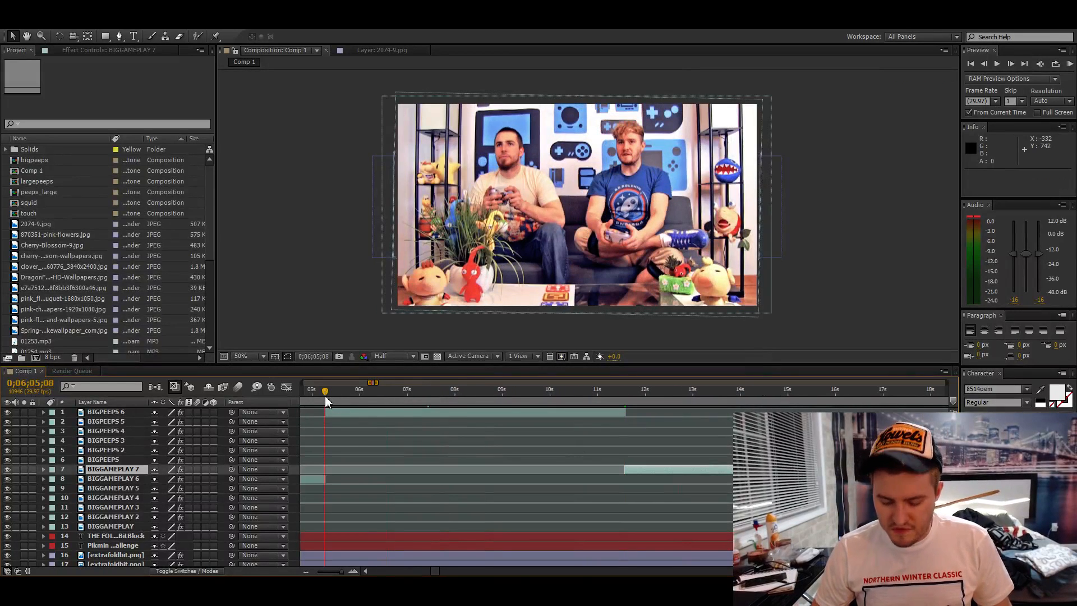
{"action": "key", "text": "KP_Decimal"}
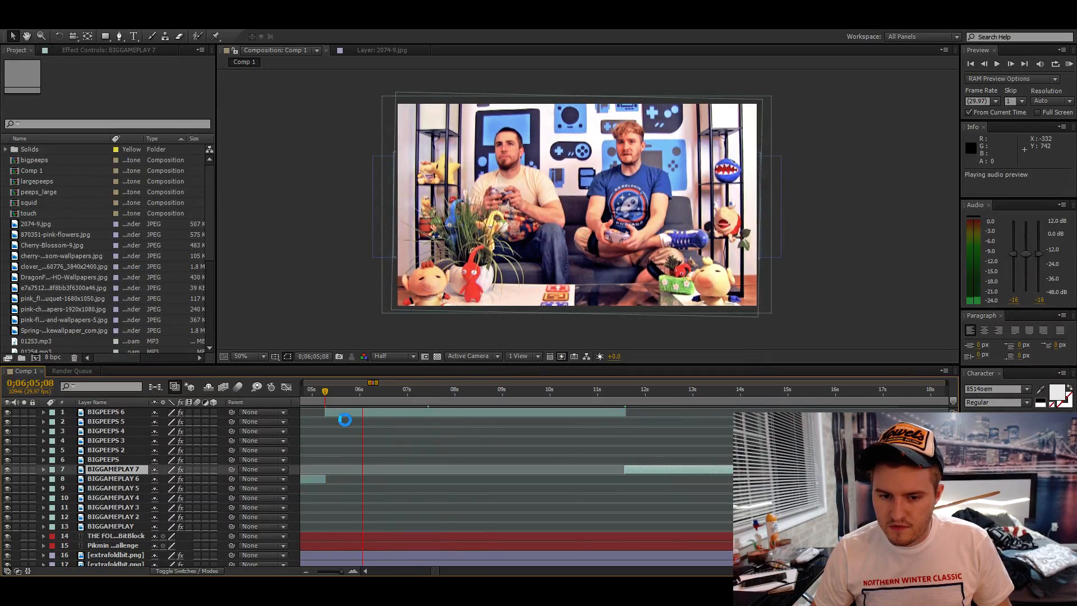
{"action": "left_click", "coordinate": [311, 393]}
{"action": "key", "text": "KP_Decimal"}
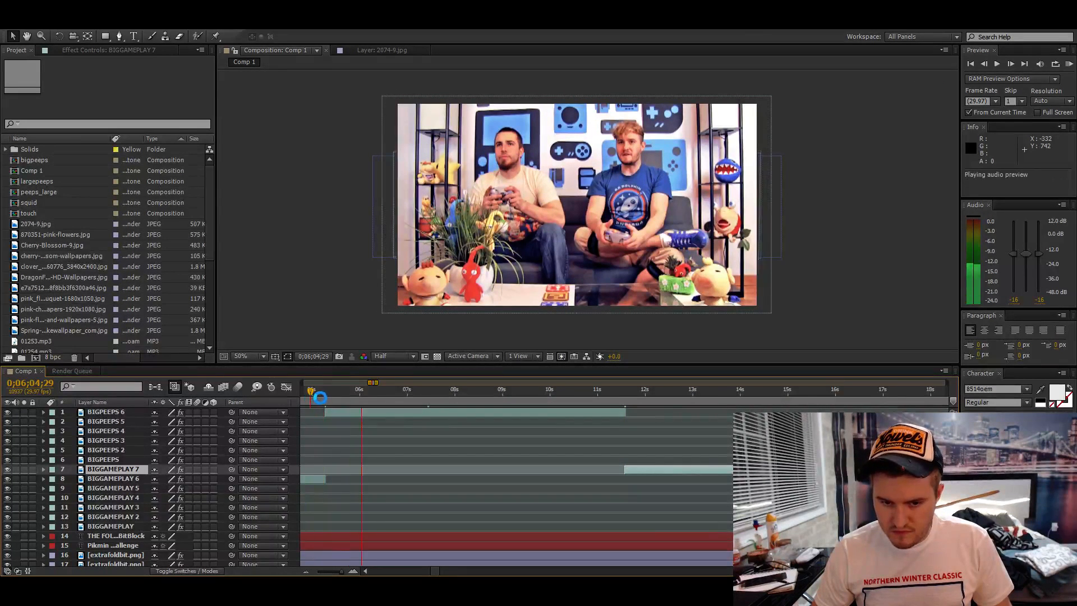
{"action": "left_click", "coordinate": [322, 395]}
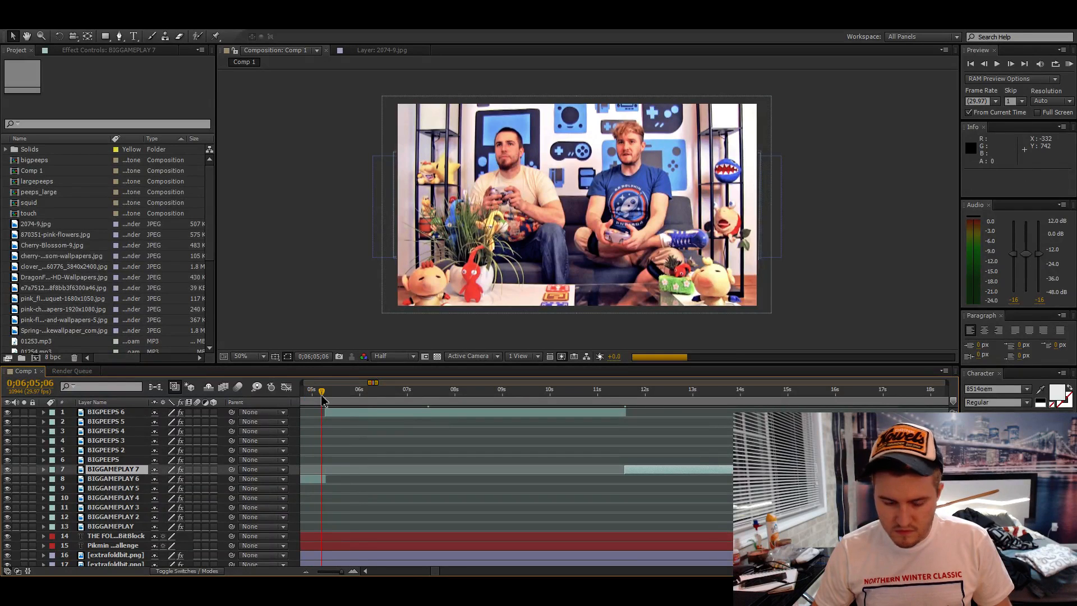
{"action": "key", "text": "bracketleft"}
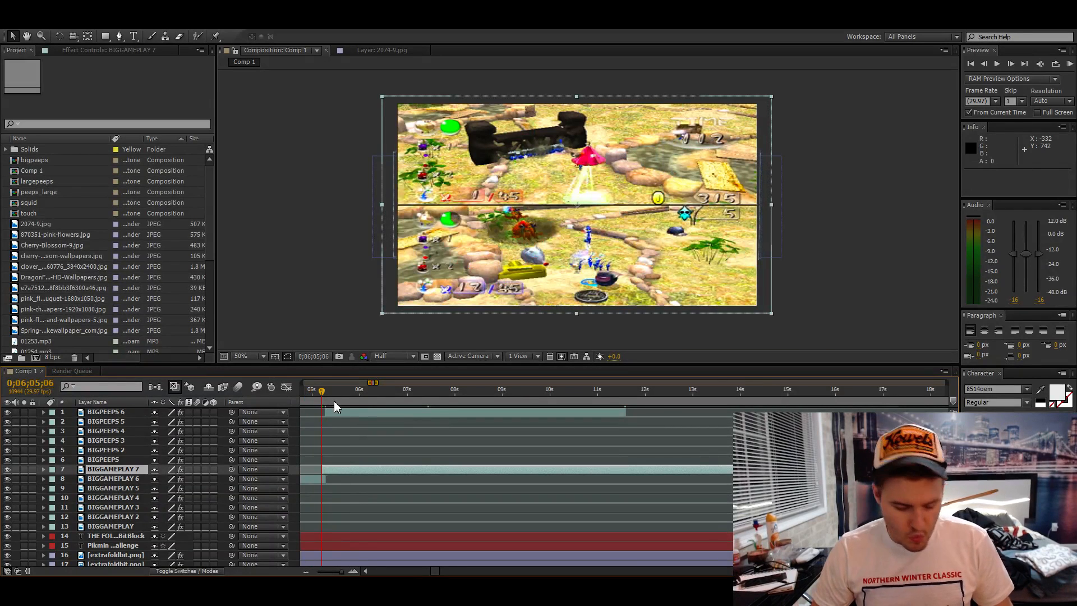
{"action": "left_click", "coordinate": [365, 411]}
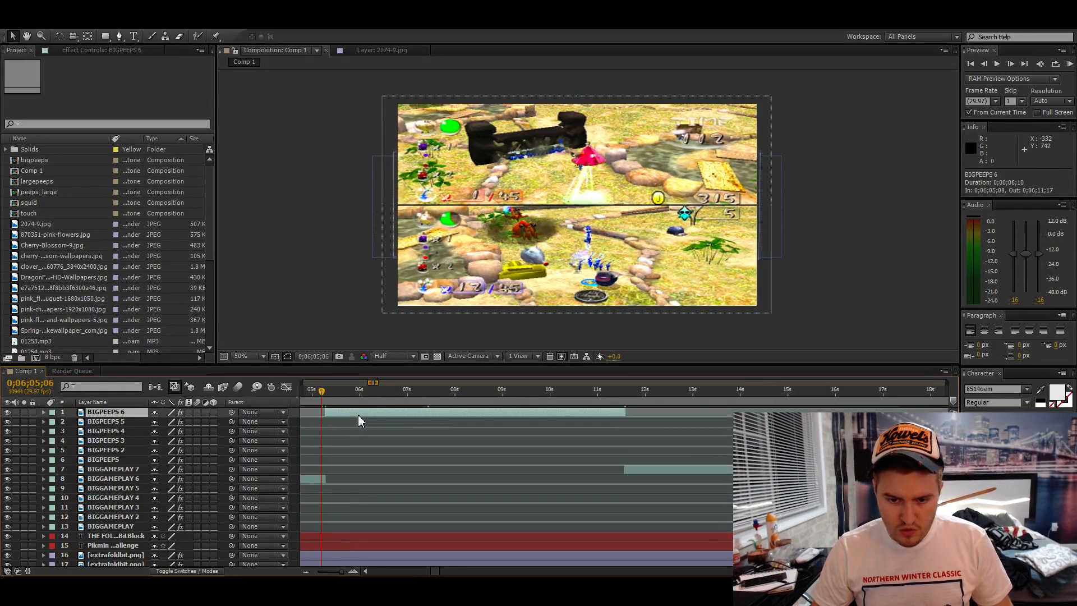
{"action": "key", "text": "bracketleft"}
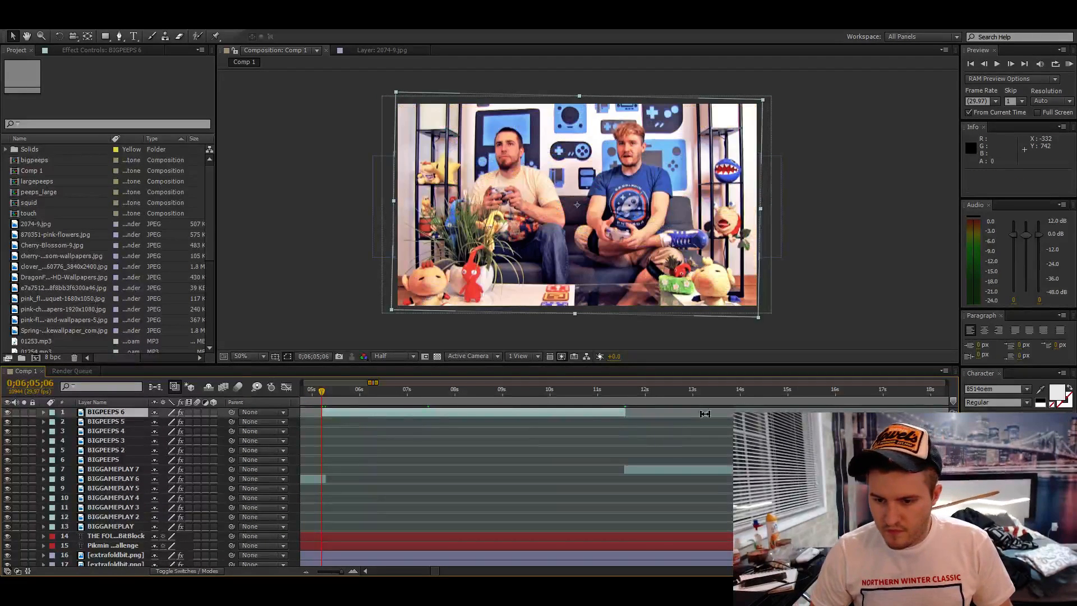
- Go to 0;06;14;25 in the full-screen BIGGAMEPLAY 7 section and clear the layer selection
{"action": "left_click", "coordinate": [780, 393]}
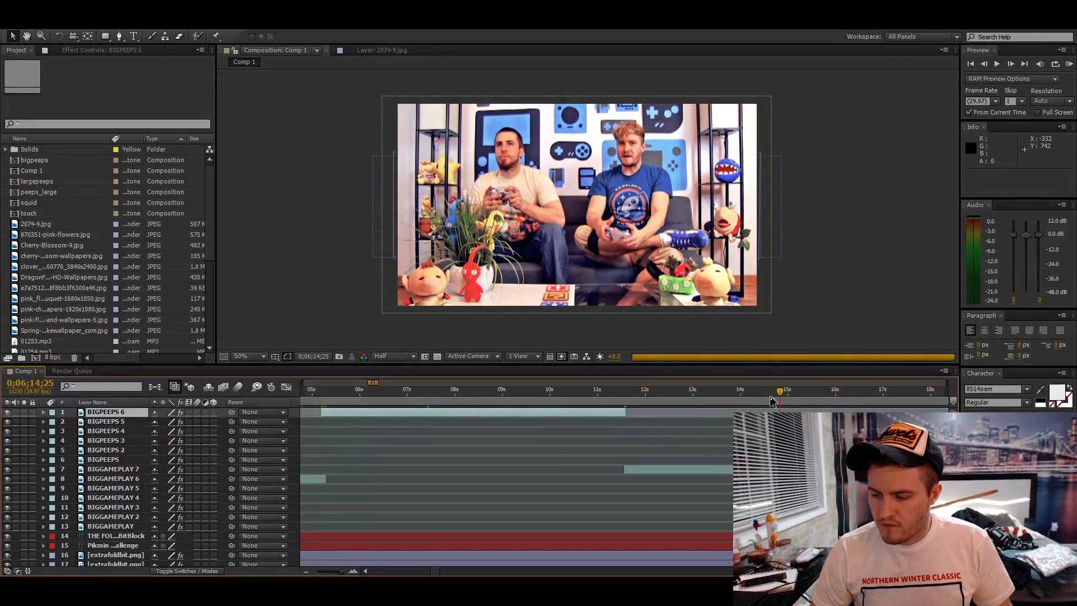
{"action": "scroll", "coordinate": [779, 449], "scroll_direction": "right", "scroll_amount": 7}
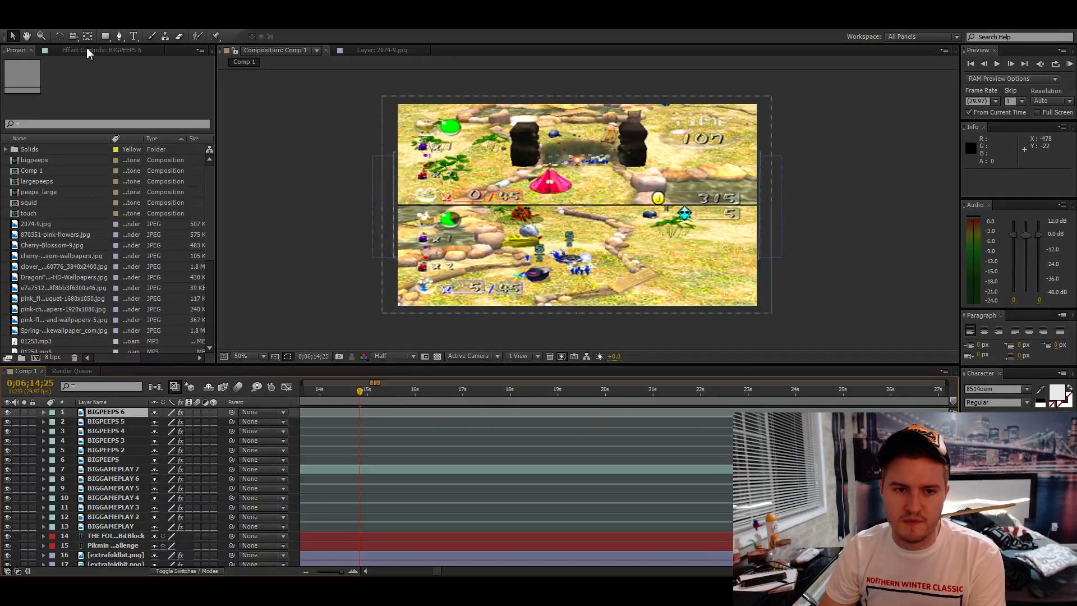
{"action": "left_click", "coordinate": [837, 214]}
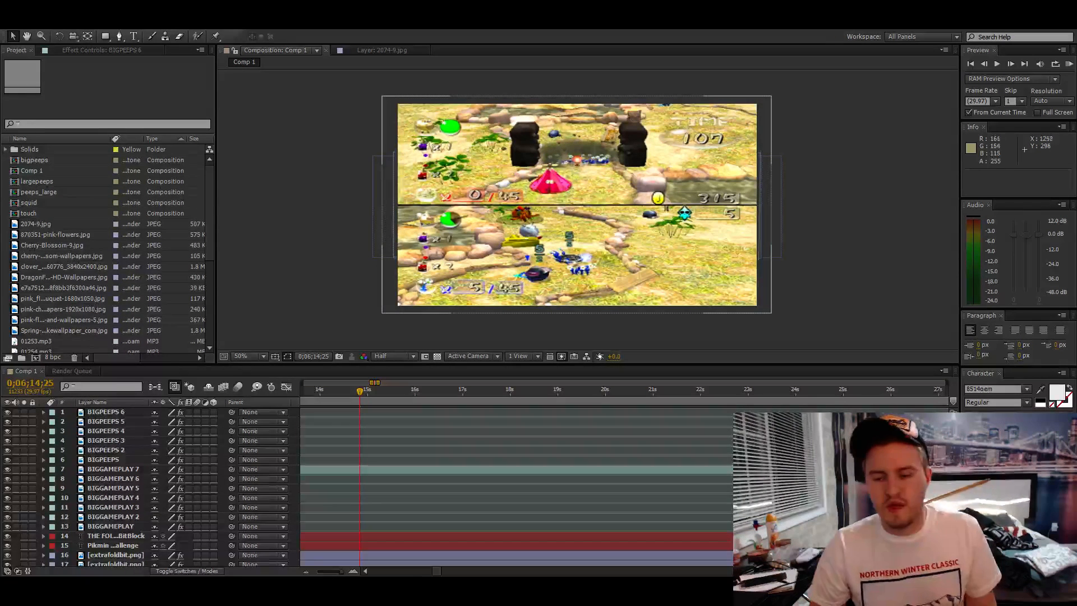
{"action": "left_click", "coordinate": [287, 161]}
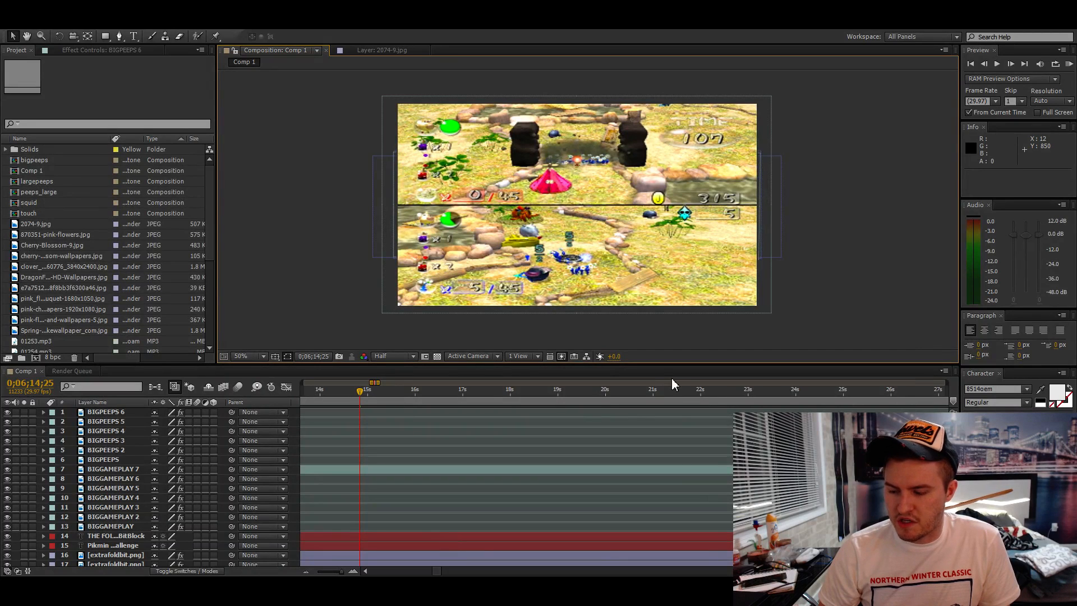
{"action": "left_click", "coordinate": [389, 470]}
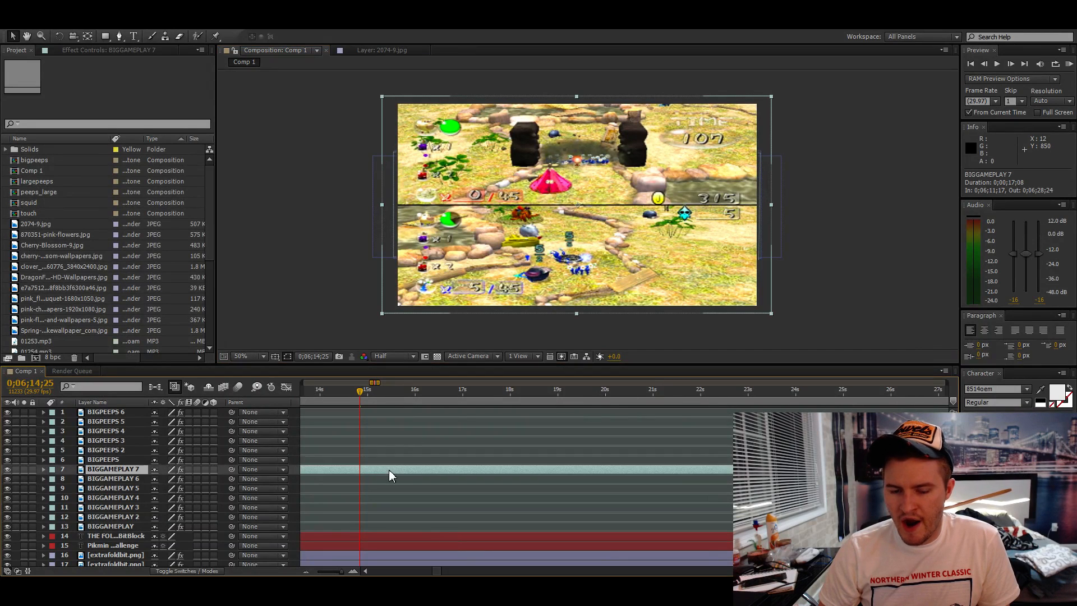
{"action": "left_click", "coordinate": [297, 277]}
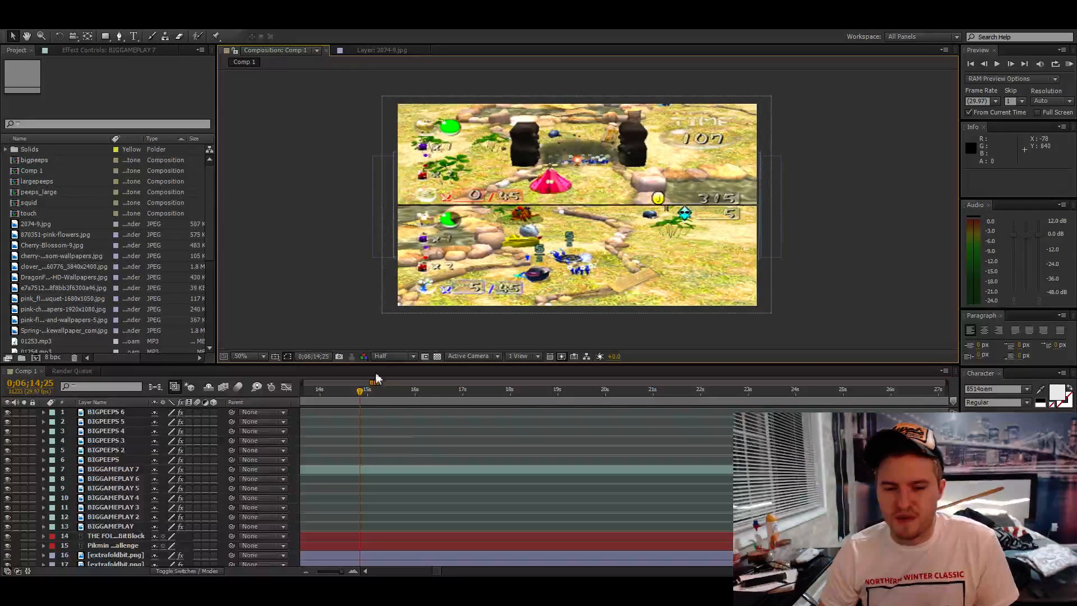
{"action": "left_click", "coordinate": [405, 470]}
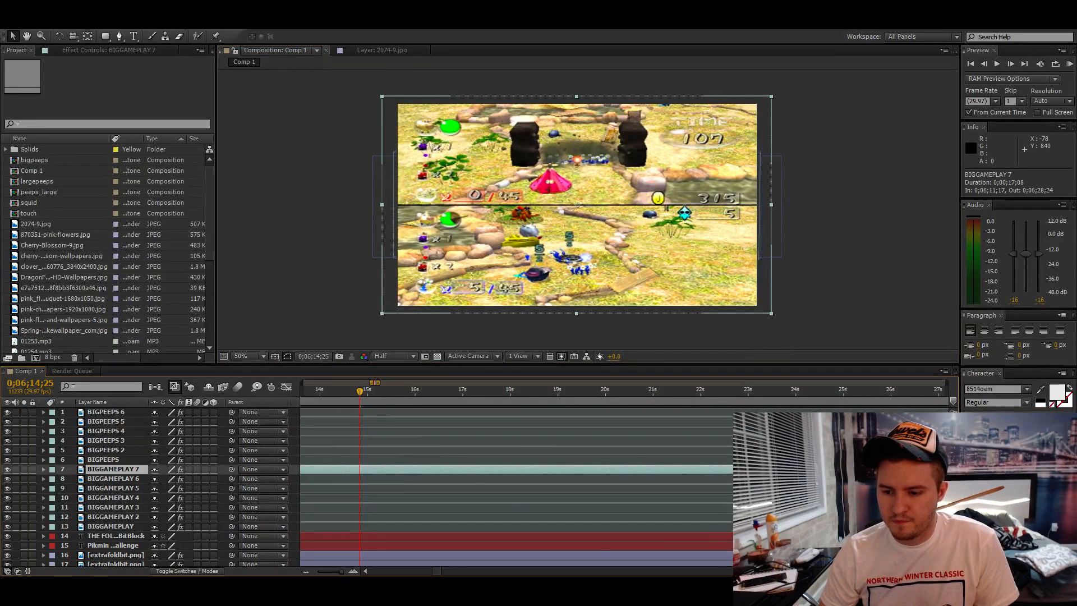
{"action": "scroll", "coordinate": [622, 477], "scroll_direction": "right", "scroll_amount": 2}
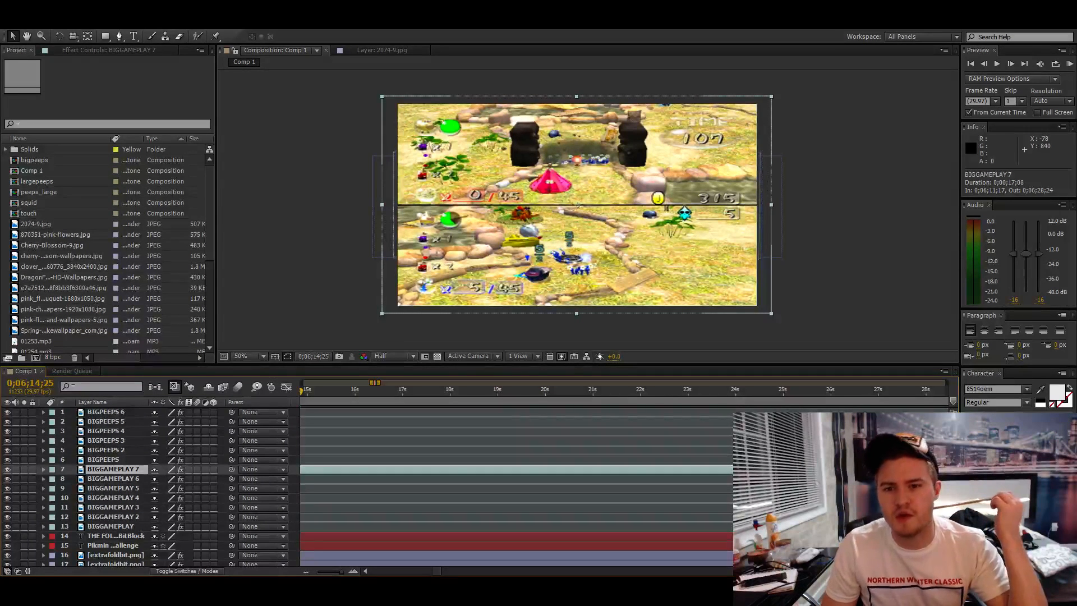
{"action": "left_click", "coordinate": [367, 571]}
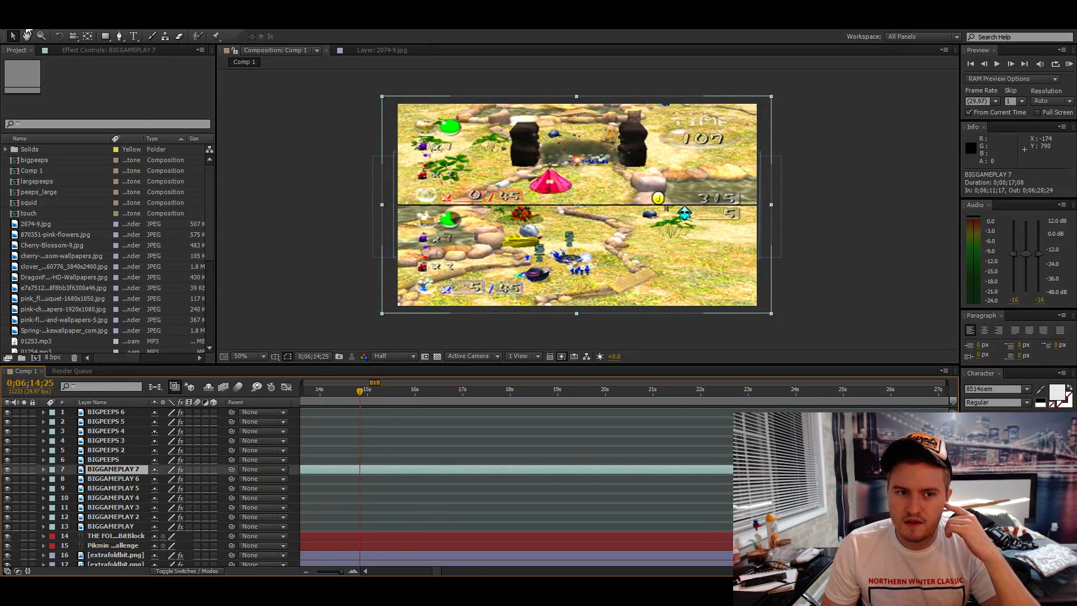
{"action": "left_click", "coordinate": [862, 207]}
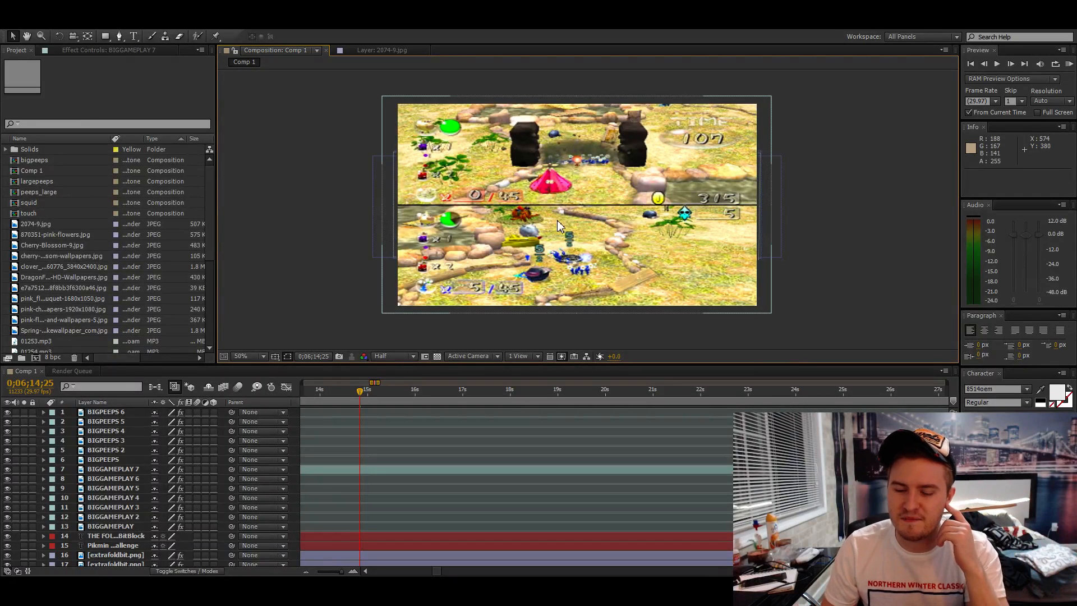
- Go to 0;06;24;04 and extend the end of the BIGGAMEPLAY 7 layer to 0;06;41;11
{"action": "left_click", "coordinate": [388, 473]}
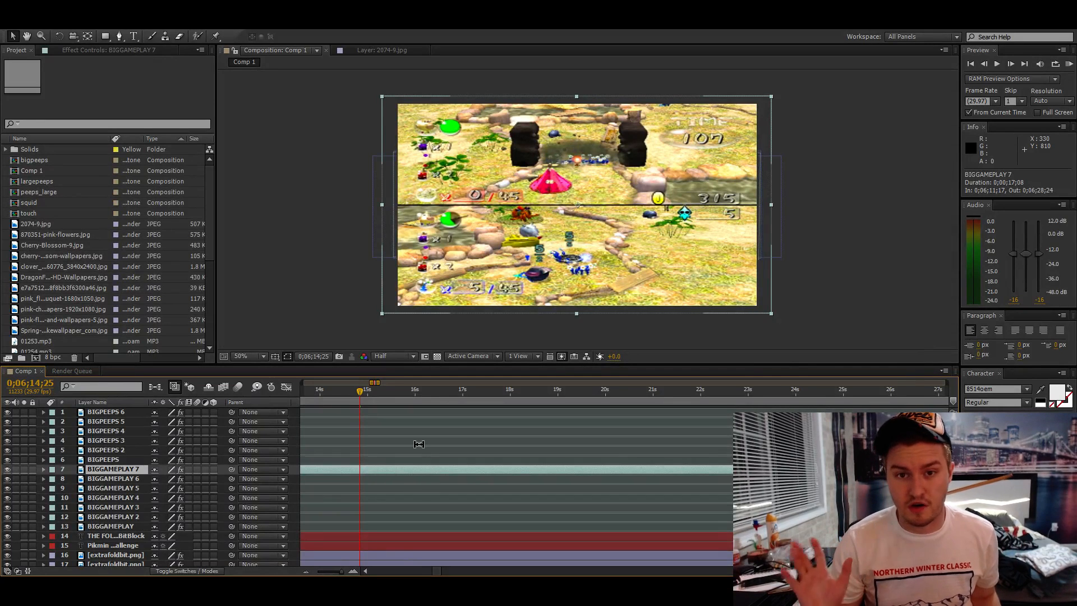
{"action": "left_click", "coordinate": [366, 571]}
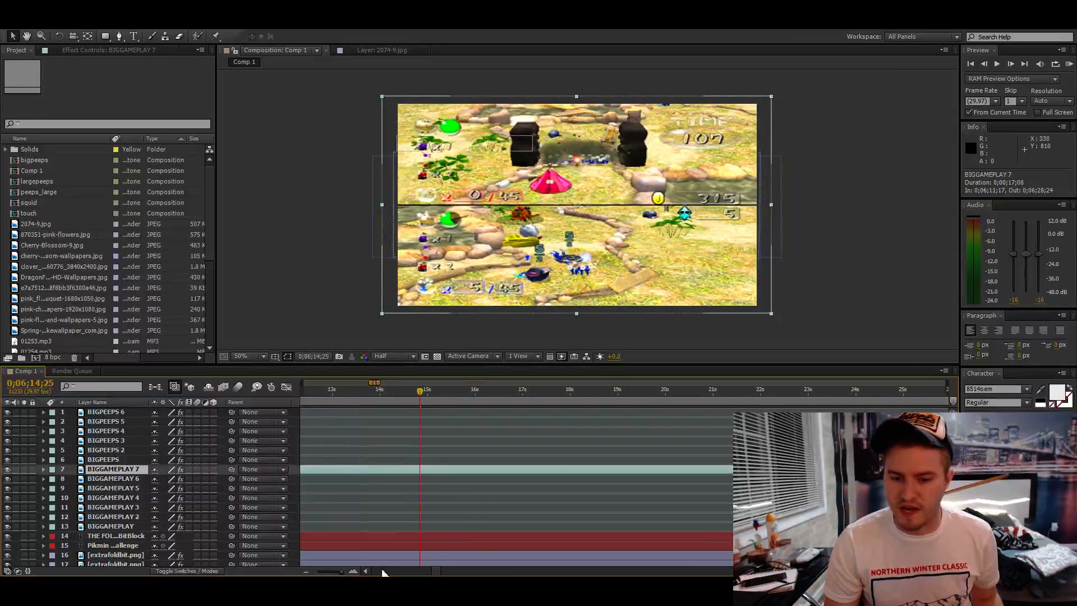
{"action": "left_click", "coordinate": [383, 572]}
{"action": "key", "text": "KP_Decimal"}
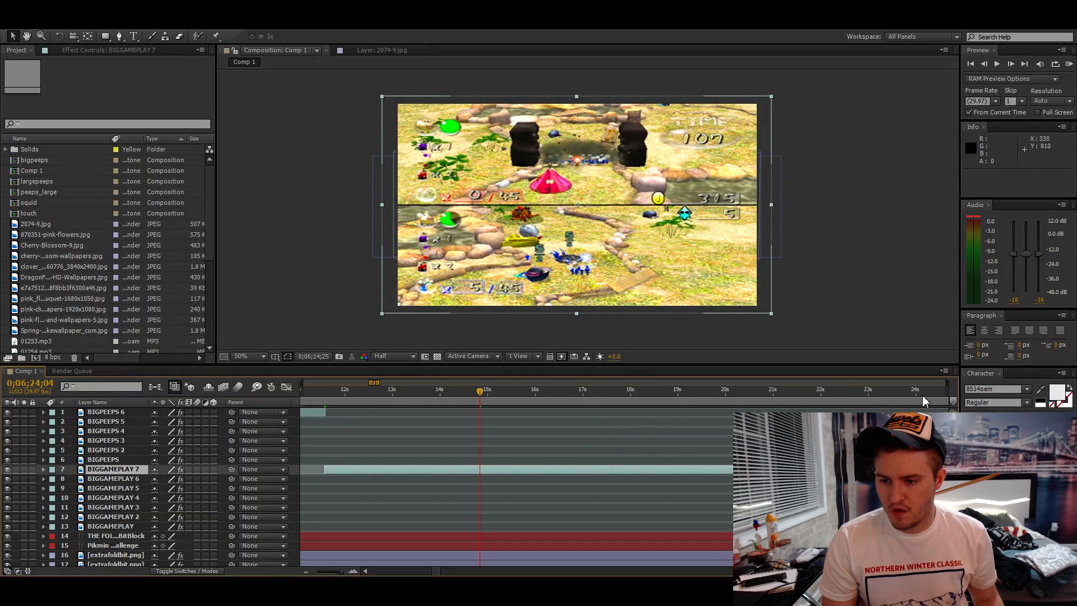
{"action": "key", "text": "KP_0"}
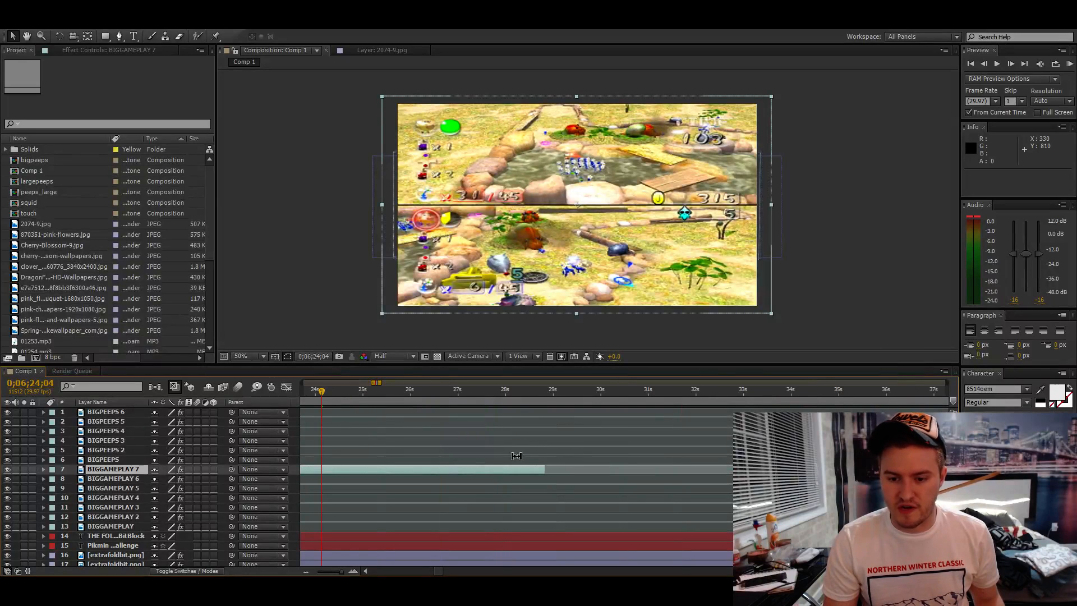
{"action": "left_click_drag", "start_coordinate": [544, 469], "coordinate": [756, 469]}
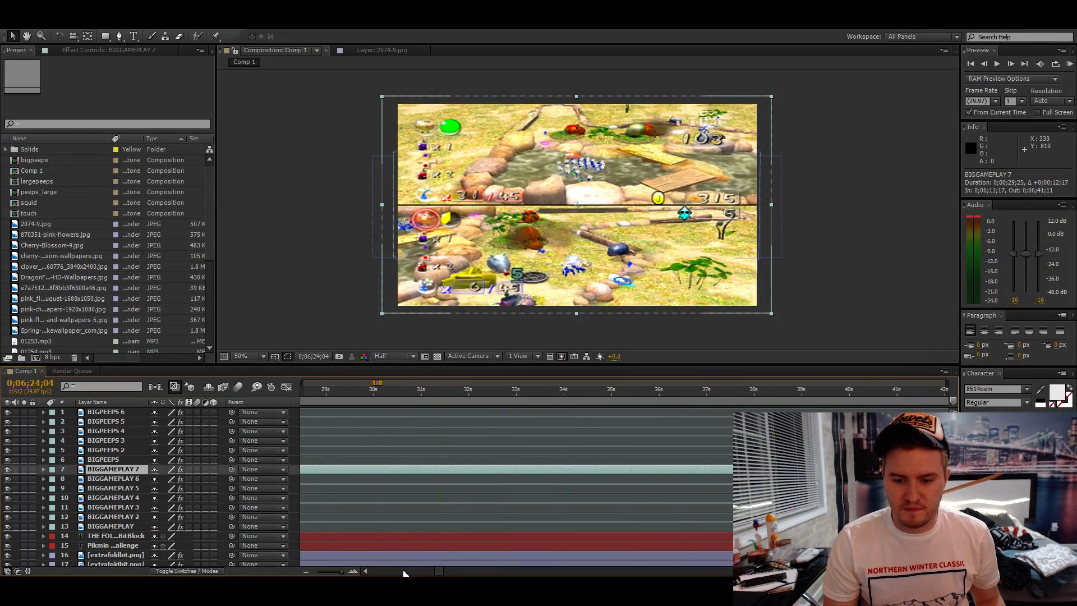
{"action": "scroll", "coordinate": [406, 571], "scroll_direction": "left", "scroll_amount": 5}
{"action": "scroll", "coordinate": [489, 575], "scroll_direction": "right", "scroll_amount": 3}
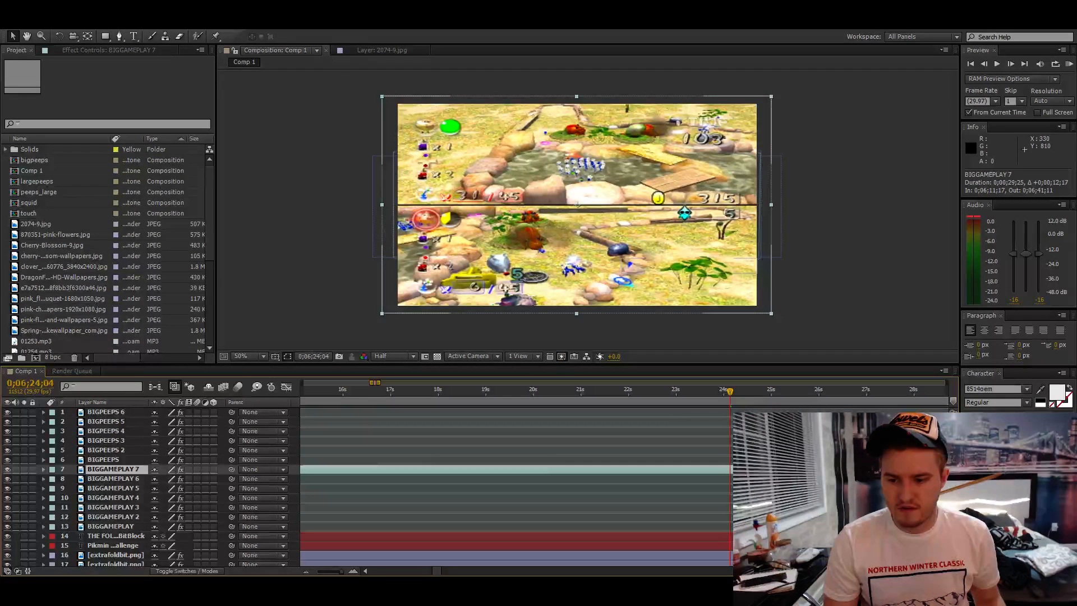
{"action": "scroll", "coordinate": [483, 454], "scroll_direction": "right", "scroll_amount": 4}
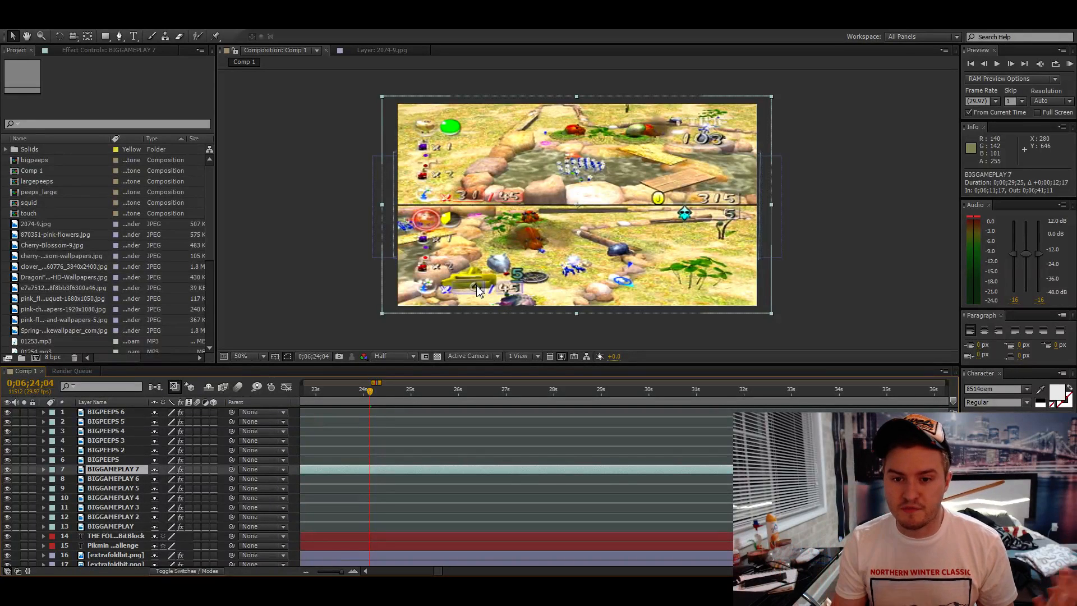
{"action": "left_click", "coordinate": [280, 162]}
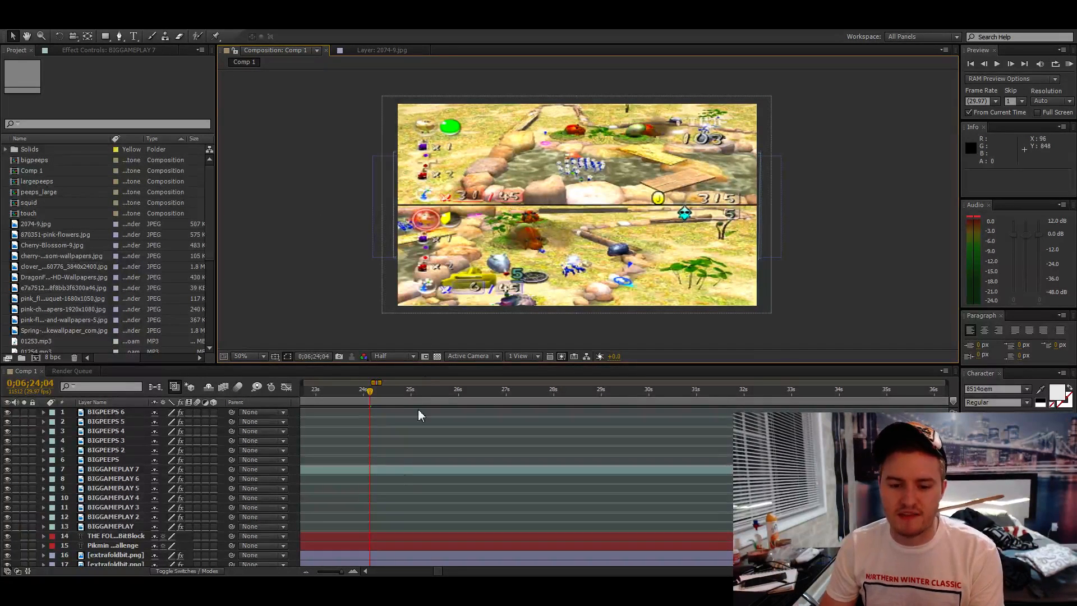
- Preview the audio from 0;06;24;04 and trim the end of BIGGAMEPLAY 7 to 0;06;31;22
{"action": "left_click", "coordinate": [397, 470]}
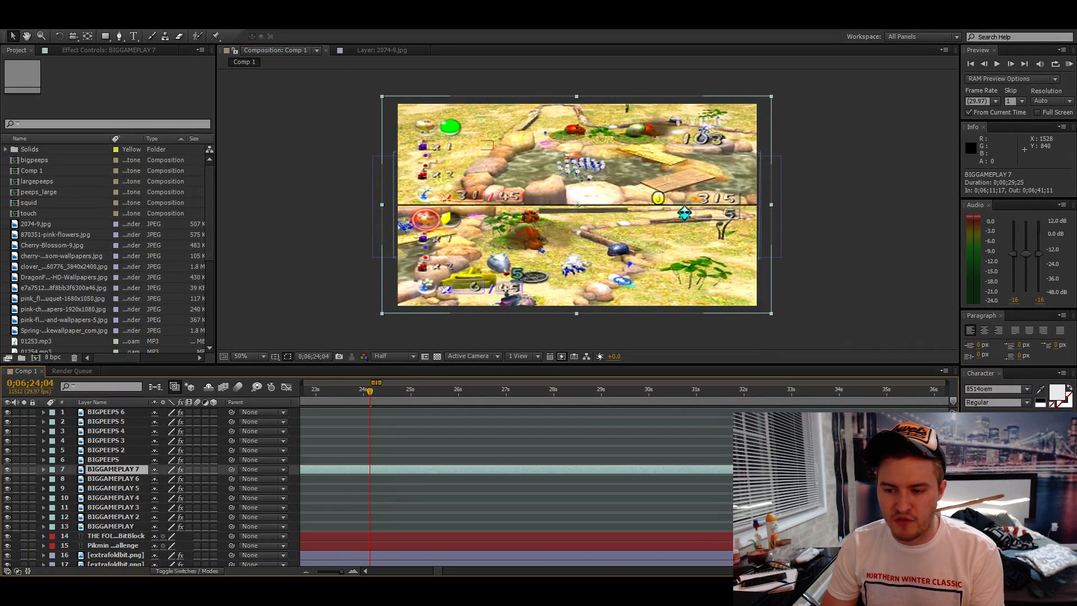
{"action": "scroll", "coordinate": [516, 477], "scroll_direction": "right", "scroll_amount": 1}
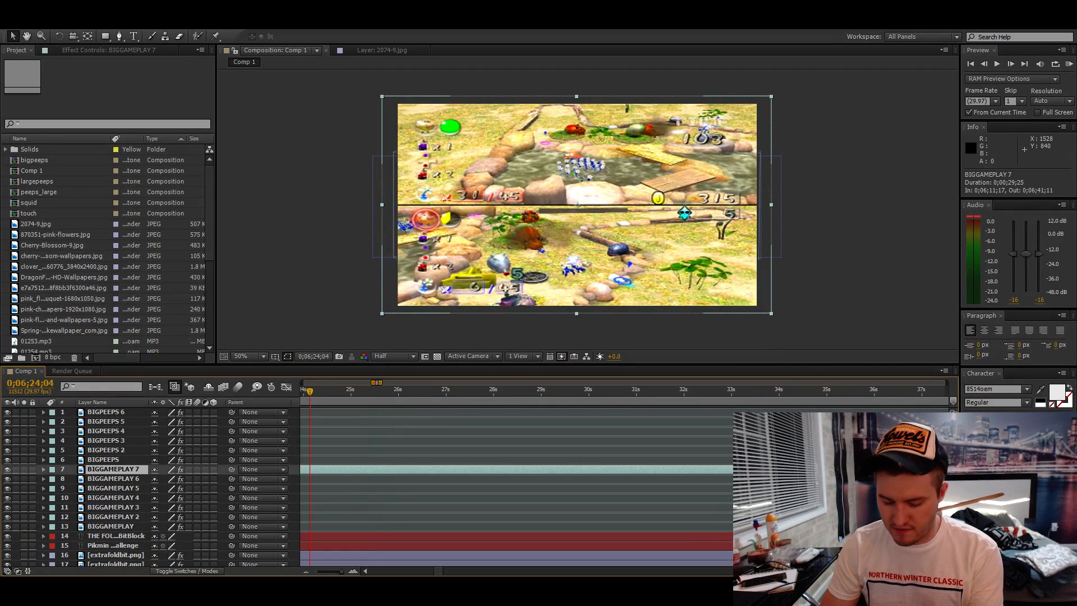
{"action": "key", "text": "KP_Decimal"}
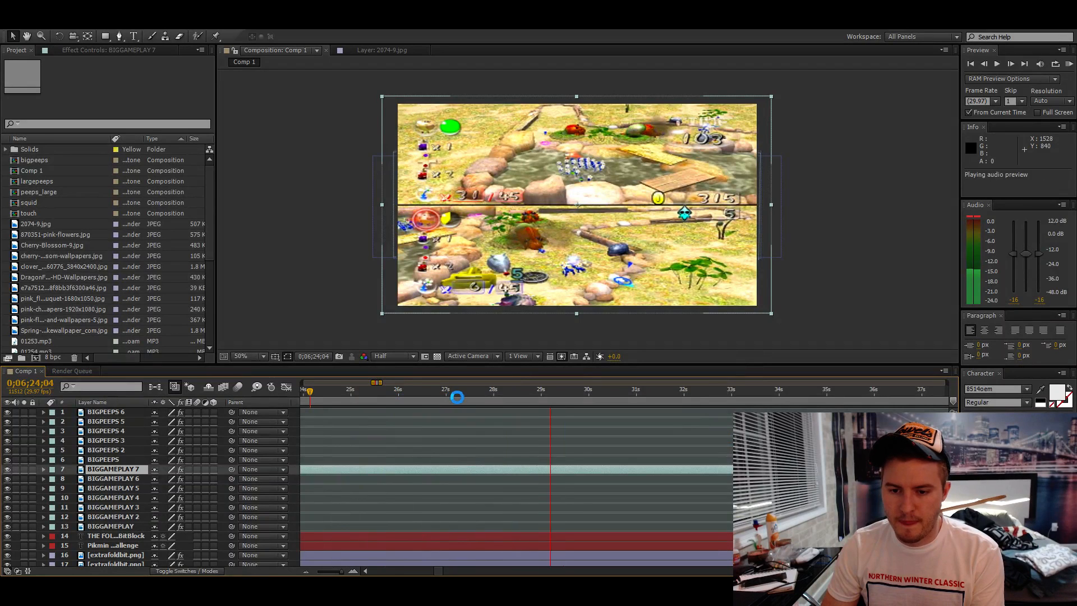
{"action": "left_click", "coordinate": [673, 398]}
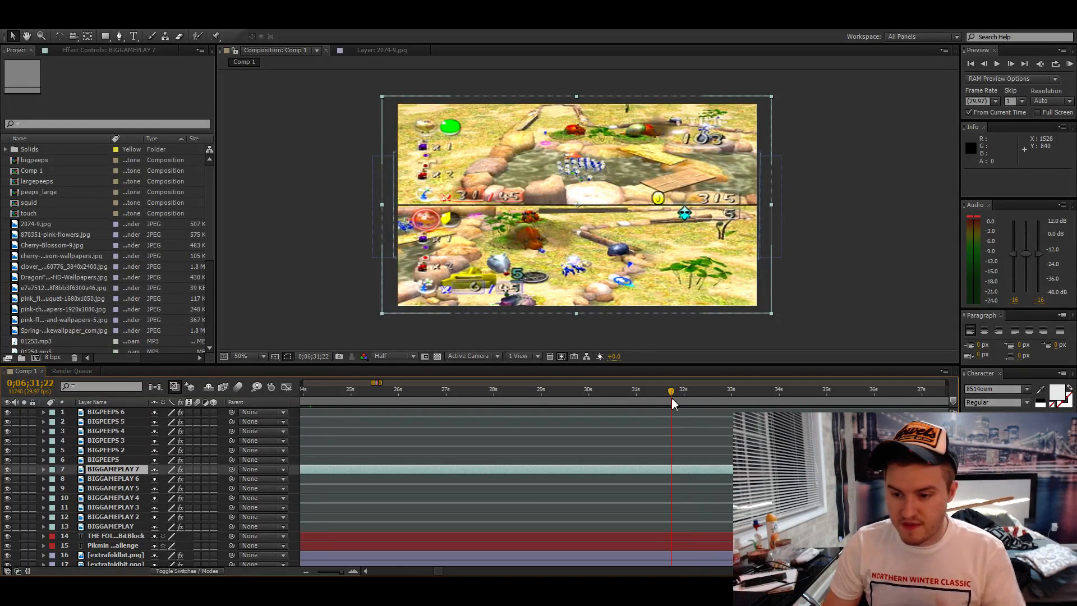
{"action": "key", "text": "alt+bracketright"}
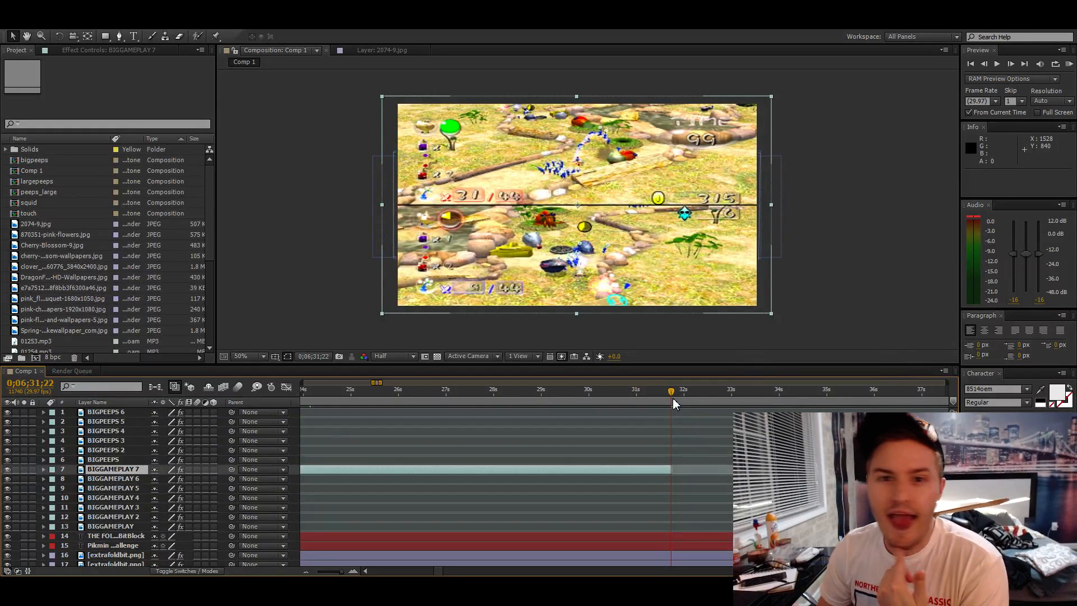
- Preview the audio of the side-by-side section from 0;06;32;19 and from 0;06;41;28, moving on to 0;06;55;29
{"action": "left_click", "coordinate": [714, 401]}
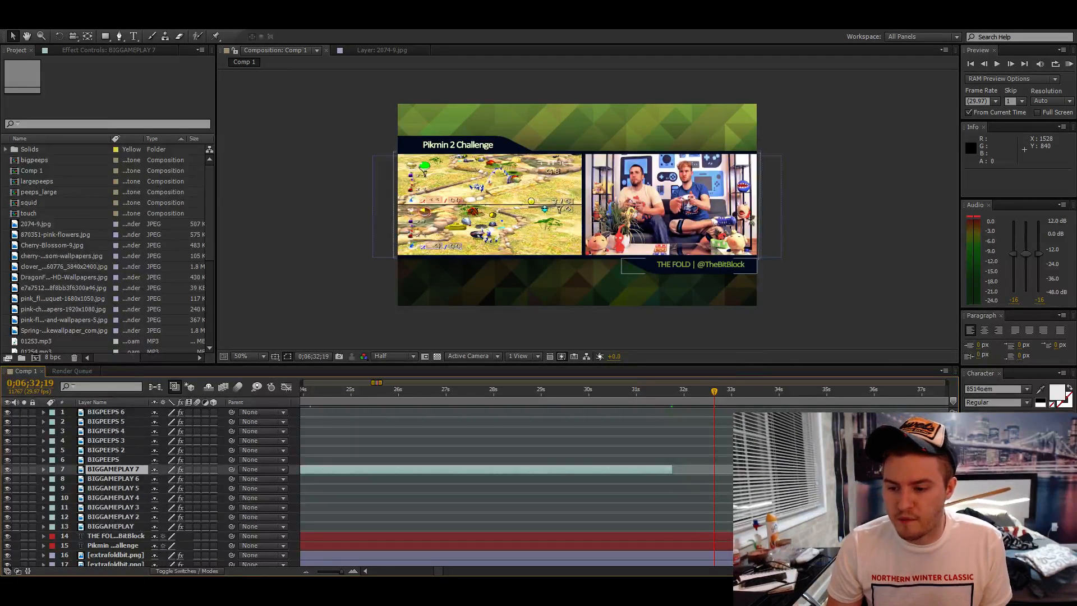
{"action": "scroll", "coordinate": [684, 471], "scroll_direction": "right", "scroll_amount": 5}
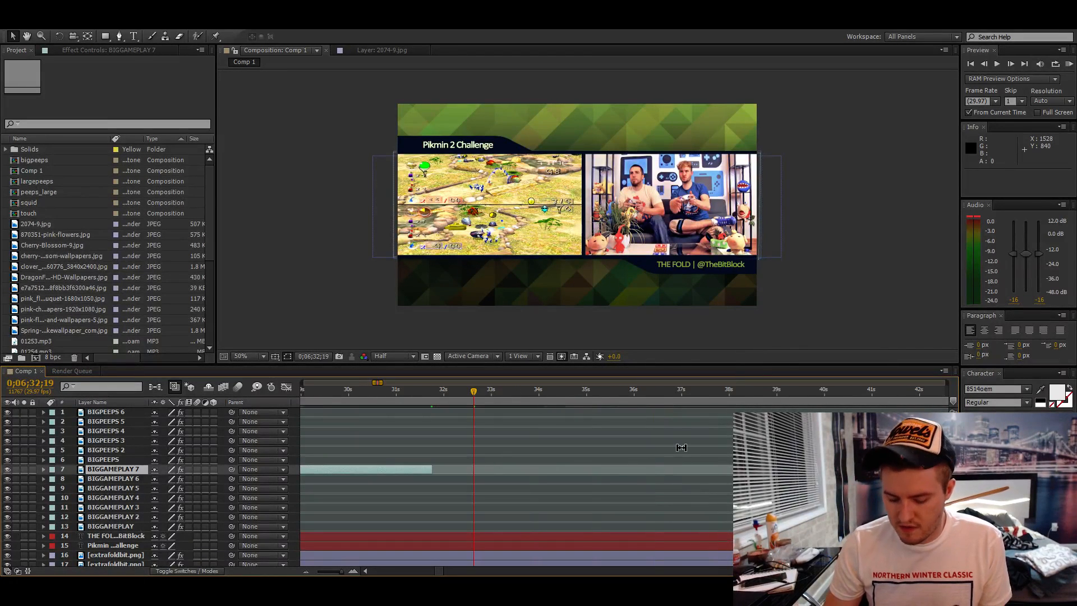
{"action": "key", "text": "KP_Decimal"}
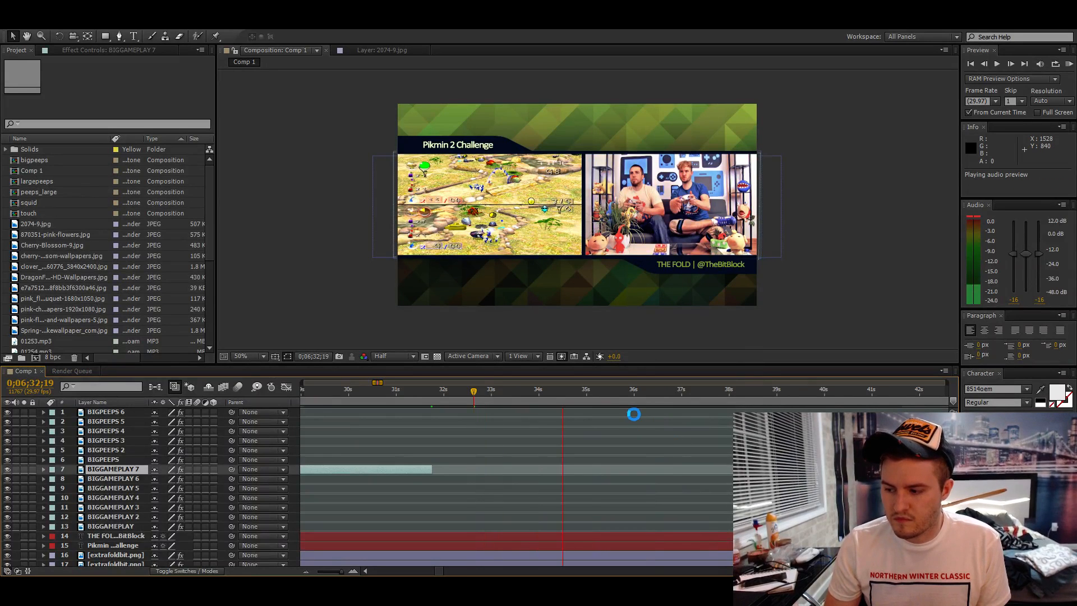
{"action": "key", "text": "KP_Decimal"}
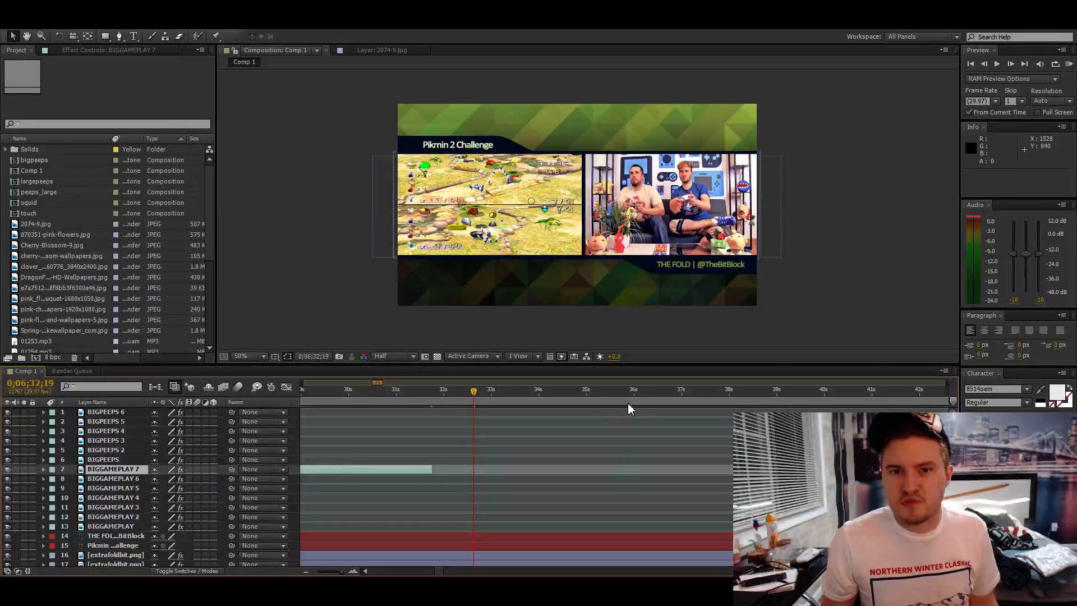
{"action": "key", "text": "KP_Decimal"}
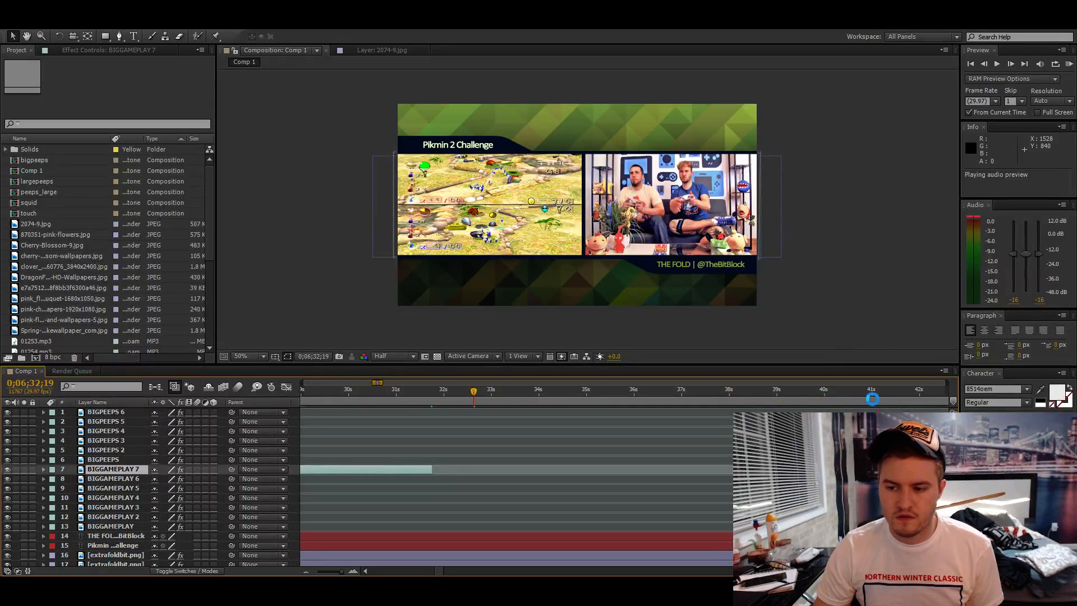
{"action": "left_click", "coordinate": [916, 391]}
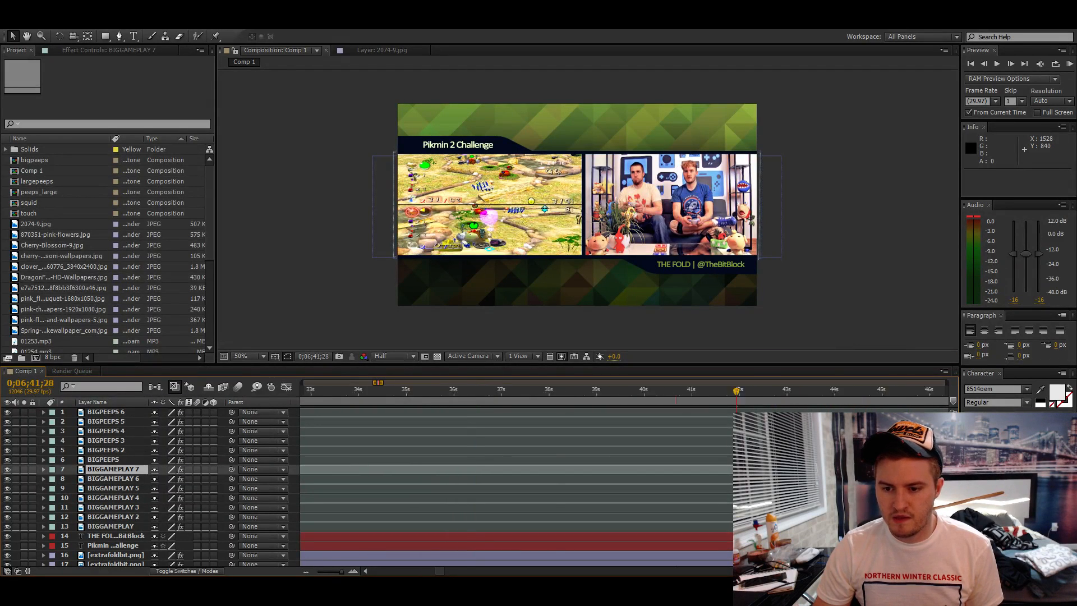
{"action": "key", "text": "KP_Decimal"}
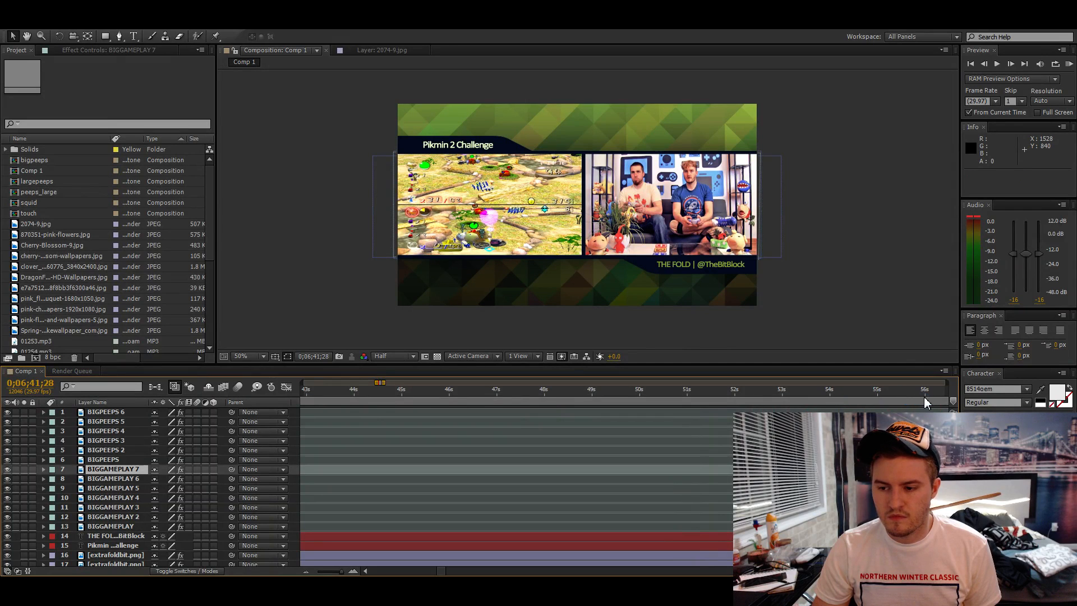
{"action": "left_click", "coordinate": [924, 399]}
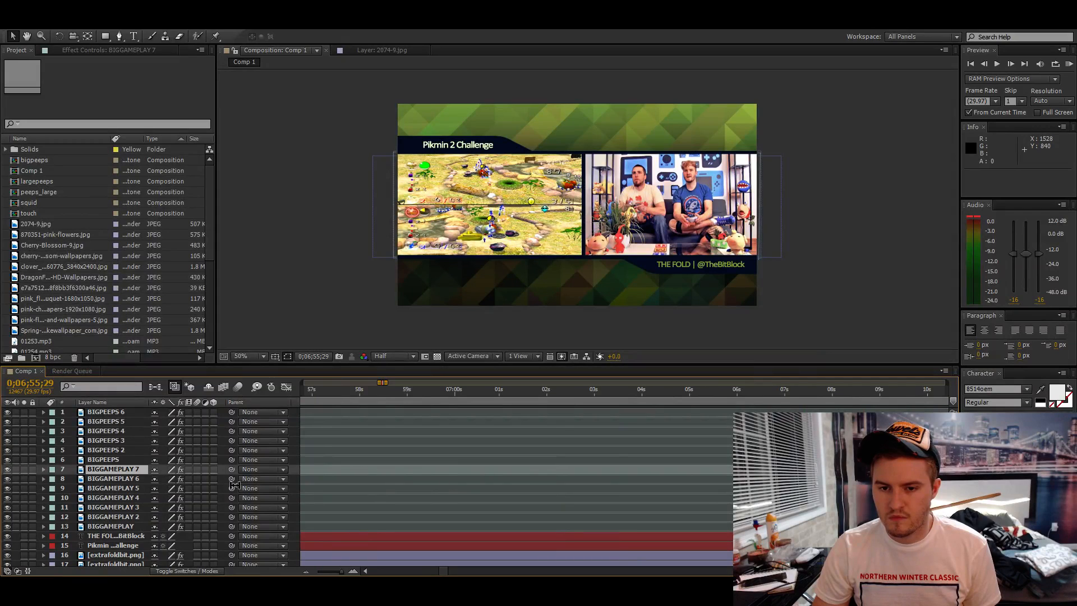
- Preview the audio from 0;06;50;29 and set the current time to 0;06;51;14 for the next cut
{"action": "scroll", "coordinate": [448, 483], "scroll_direction": "left", "scroll_amount": 5}
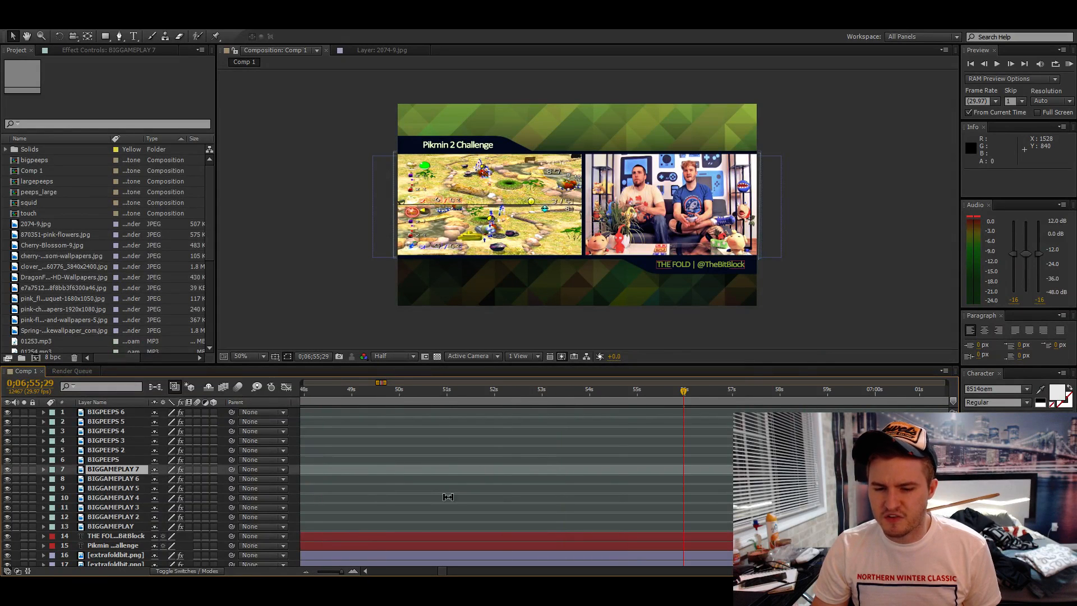
{"action": "left_click", "coordinate": [447, 402]}
{"action": "key", "text": "KP_Decimal"}
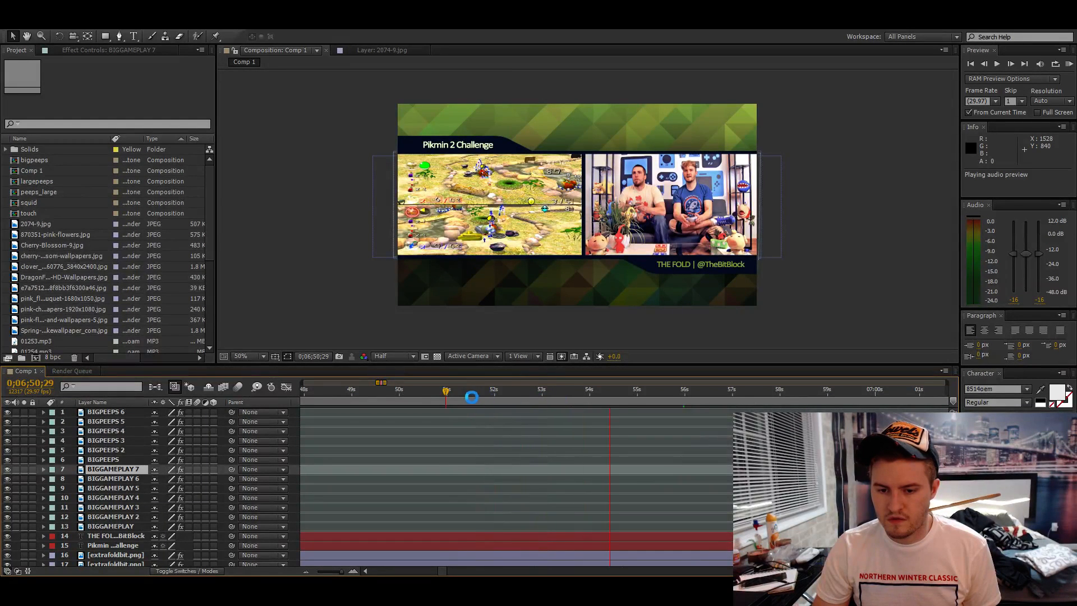
{"action": "left_click", "coordinate": [469, 397]}
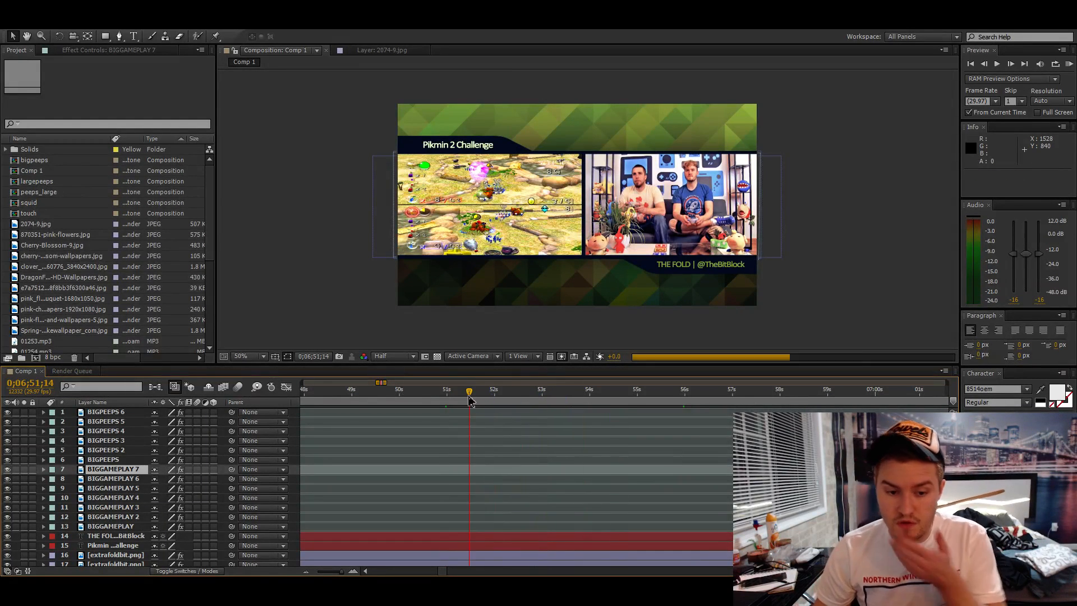
- Add a copy of BIGGAMEPLAY 7, extend its end to 0;07;07;08 and trim its start to 0;06;51;14
{"action": "key", "text": "ctrl+c"}
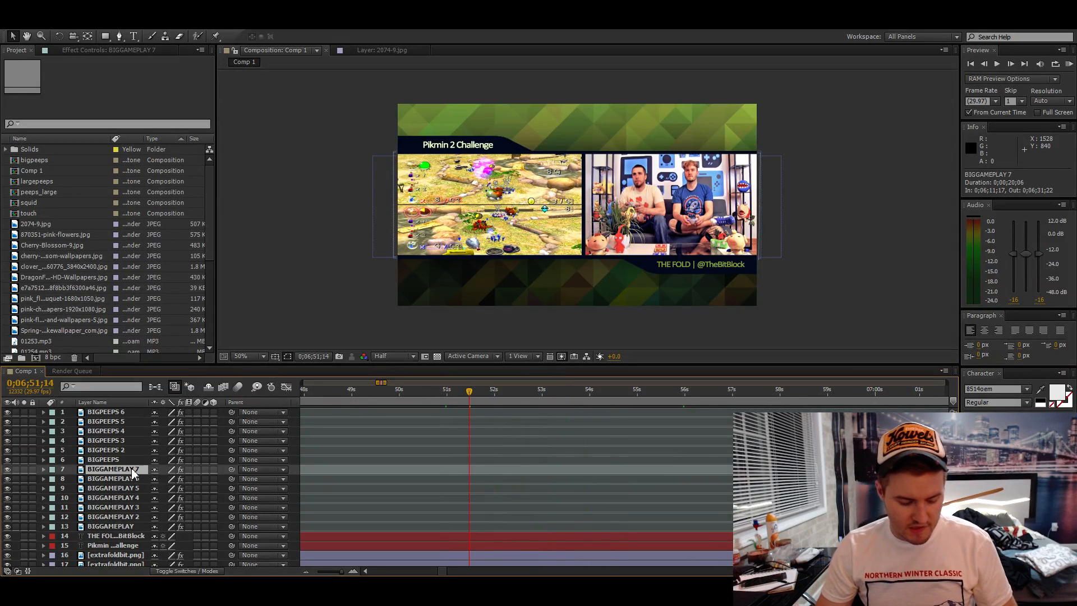
{"action": "key", "text": "ctrl+v"}
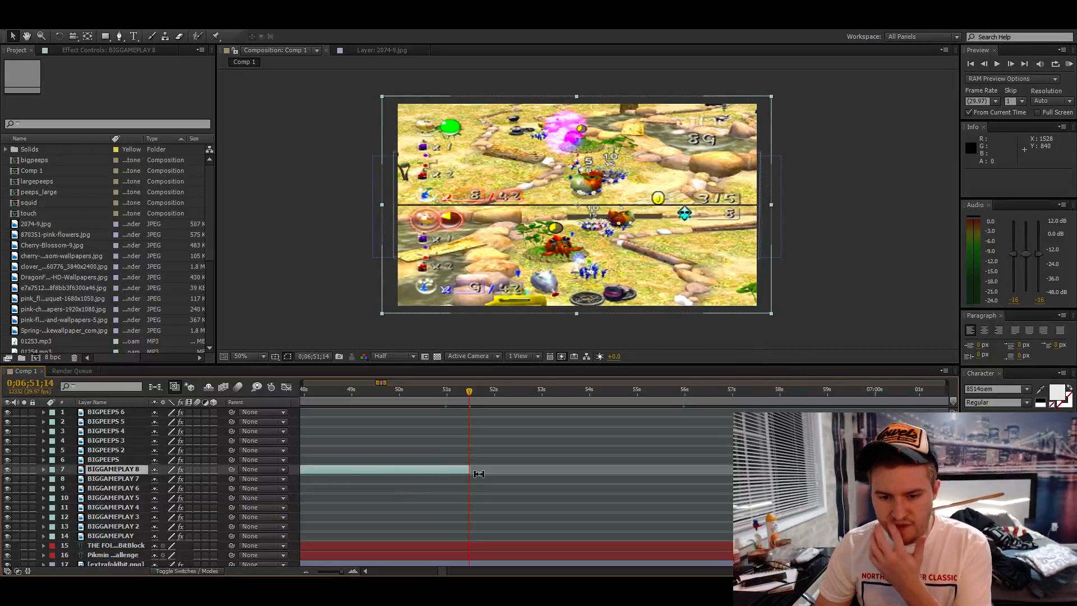
{"action": "left_click_drag", "start_coordinate": [469, 469], "coordinate": [953, 469]}
{"action": "key", "text": "d"}
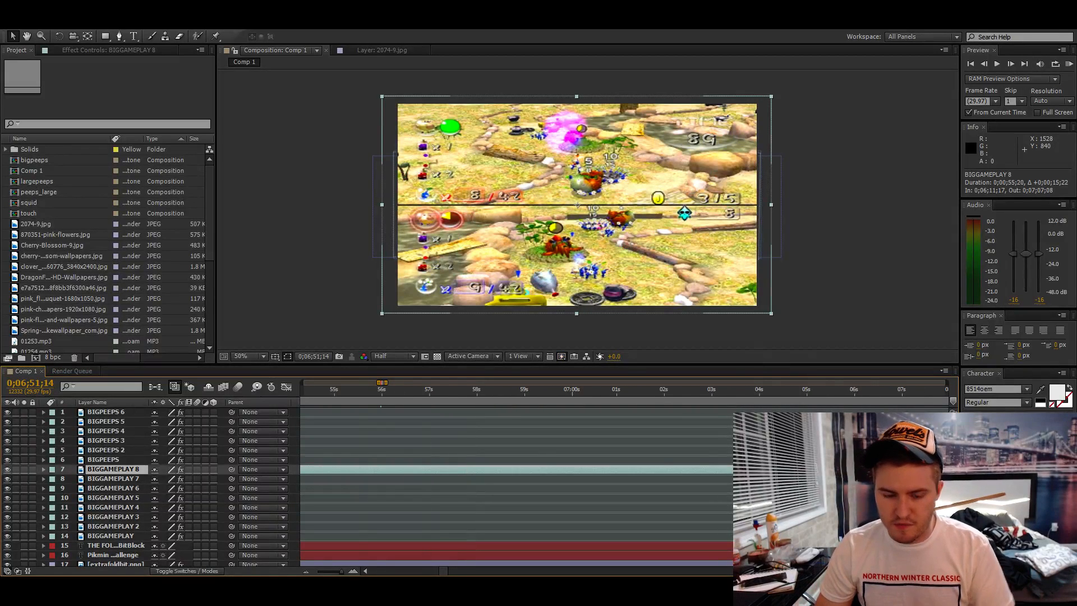
{"action": "key", "text": "alt+bracketleft"}
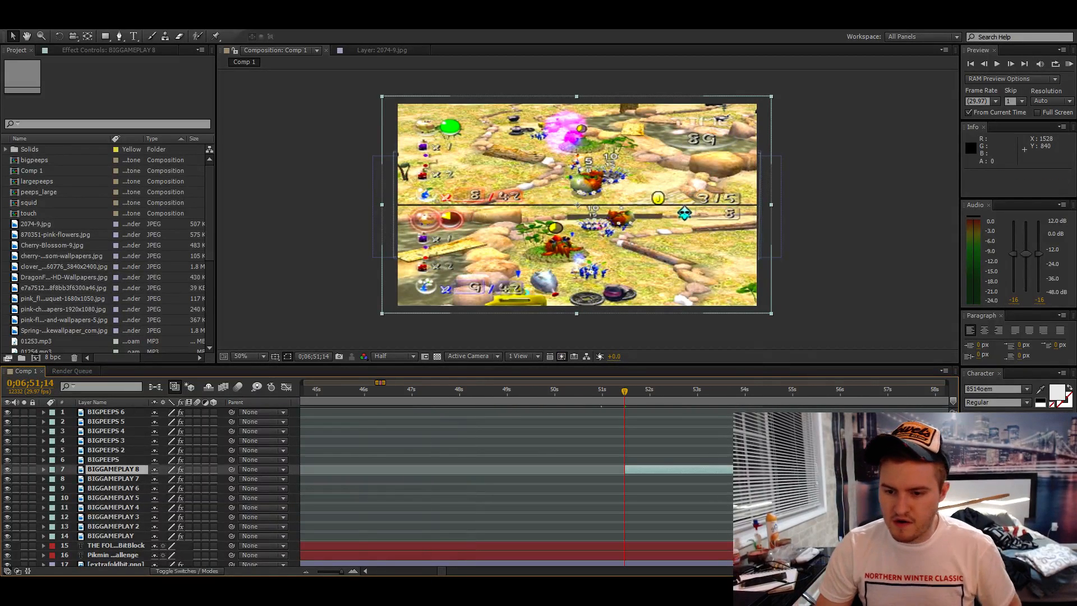
{"action": "left_click", "coordinate": [703, 402]}
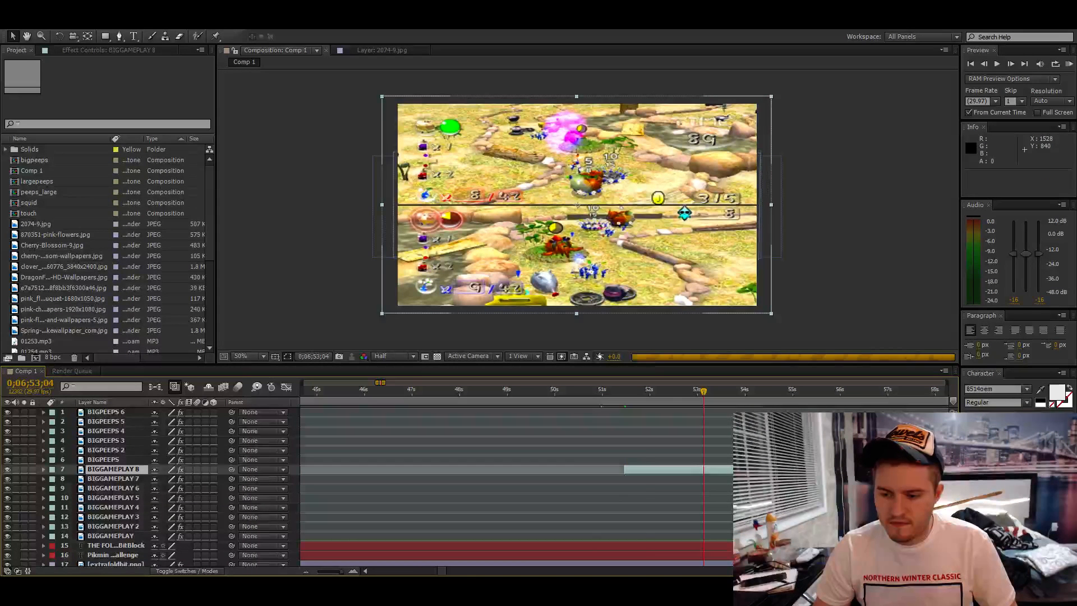
- Preview the audio from 0;06;53;04 and extend the end of BIGGAMEPLAY 8 to 0;07;20;17
{"action": "scroll", "coordinate": [516, 477], "scroll_direction": "right", "scroll_amount": 5}
{"action": "key", "text": "KP_Decimal"}
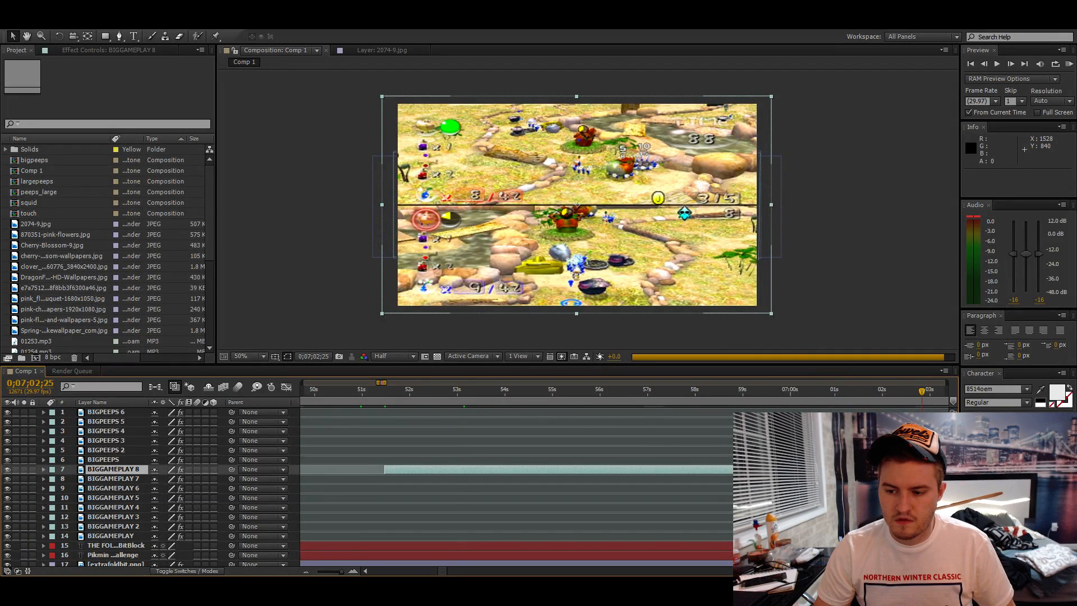
{"action": "scroll", "coordinate": [561, 477], "scroll_direction": "right", "scroll_amount": 5}
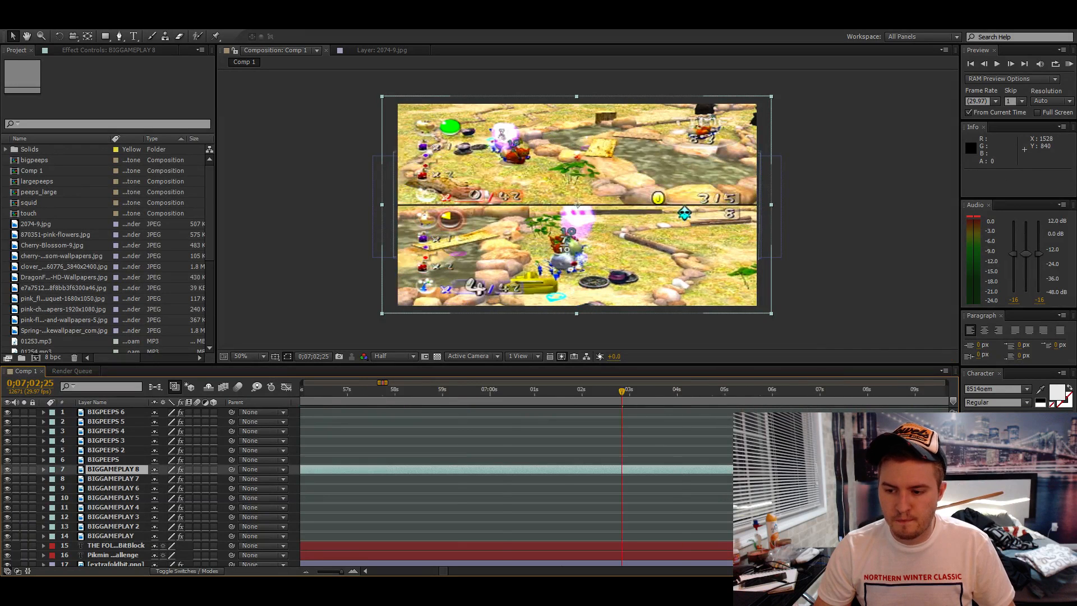
{"action": "left_click_drag", "start_coordinate": [474, 470], "coordinate": [880, 470]}
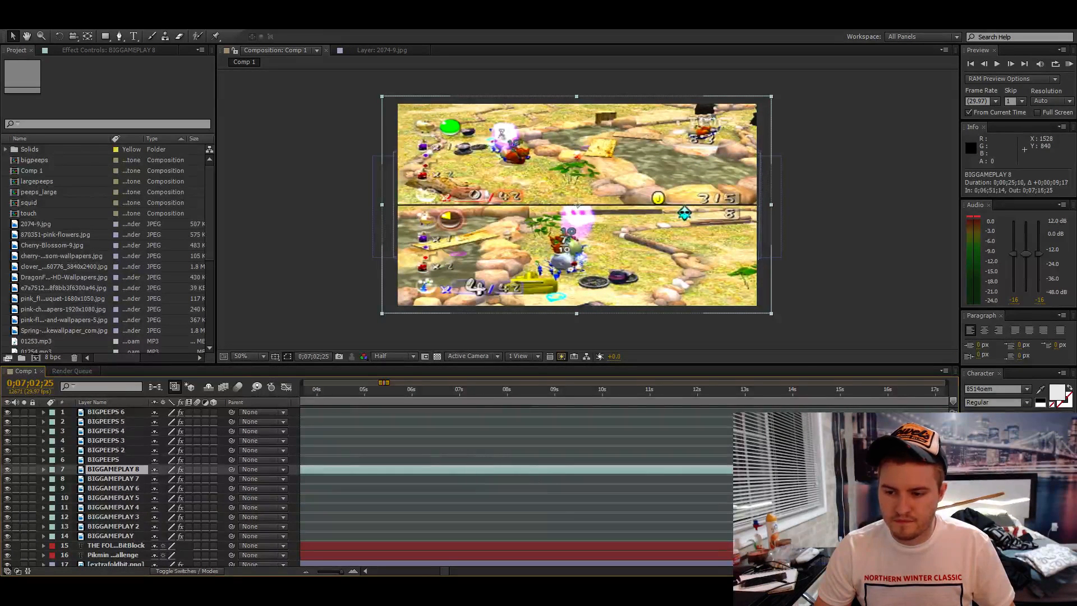
{"action": "scroll", "coordinate": [491, 537], "scroll_direction": "left", "scroll_amount": 5}
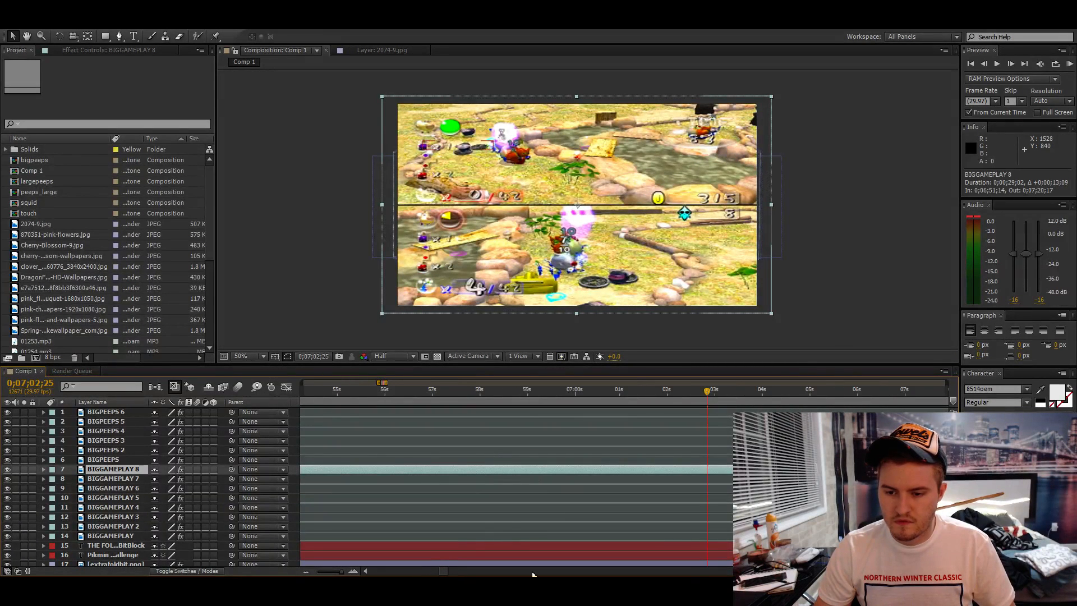
- Preview the audio from 0;07;02;25 and move the current time on to 0;07;13;21
{"action": "scroll", "coordinate": [561, 477], "scroll_direction": "right", "scroll_amount": 3}
{"action": "key", "text": "KP_Decimal"}
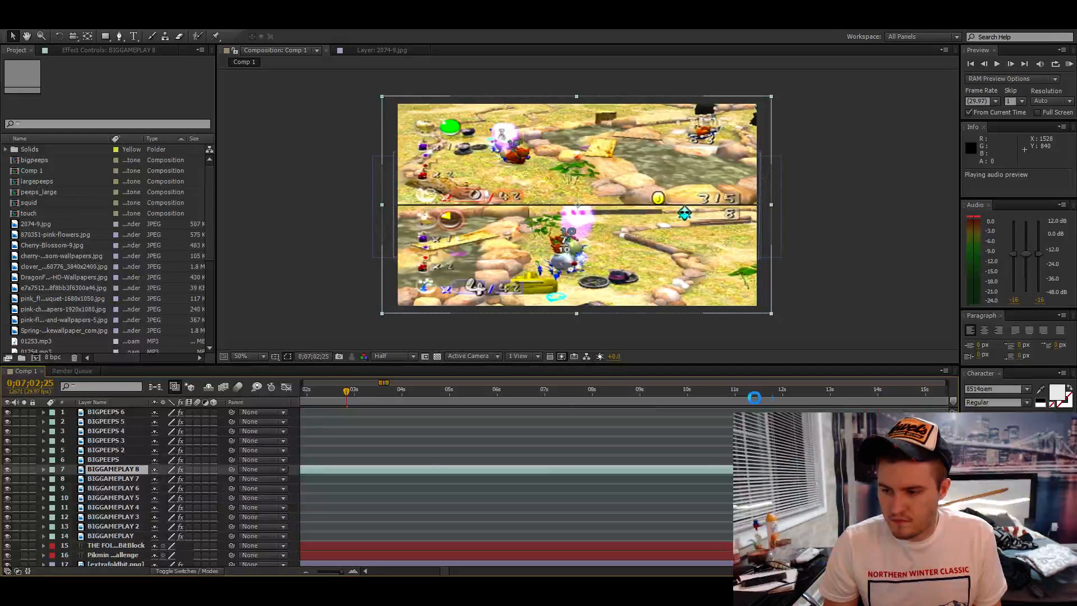
{"action": "left_click", "coordinate": [863, 398]}
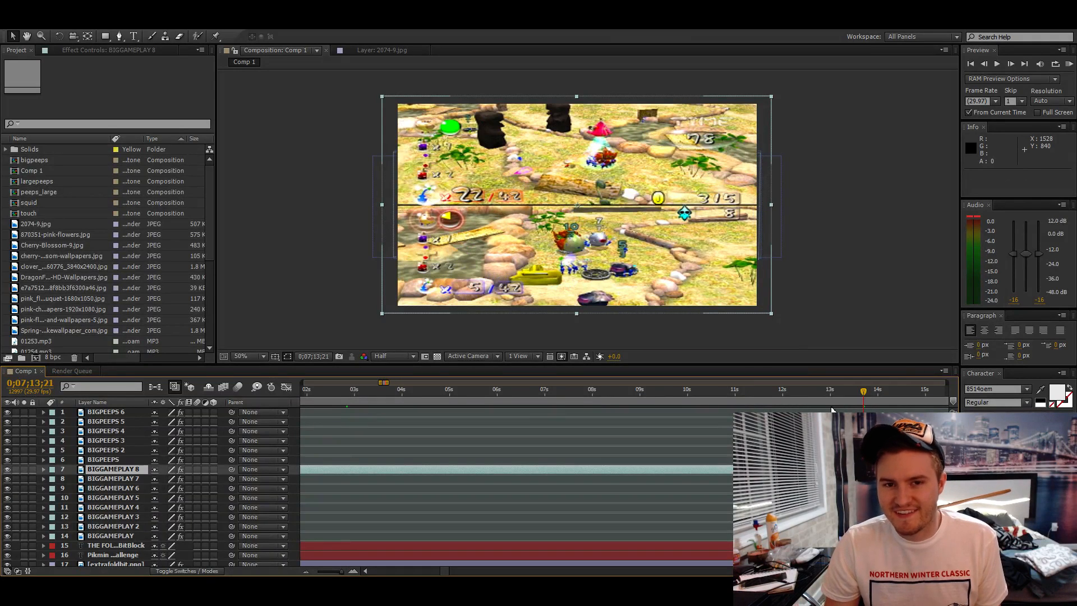
- Preview the audio from 0;07;13;21 and trim the end of BIGGAMEPLAY 8 to 0;07;19;01
{"action": "scroll", "coordinate": [863, 482], "scroll_direction": "right", "scroll_amount": 5}
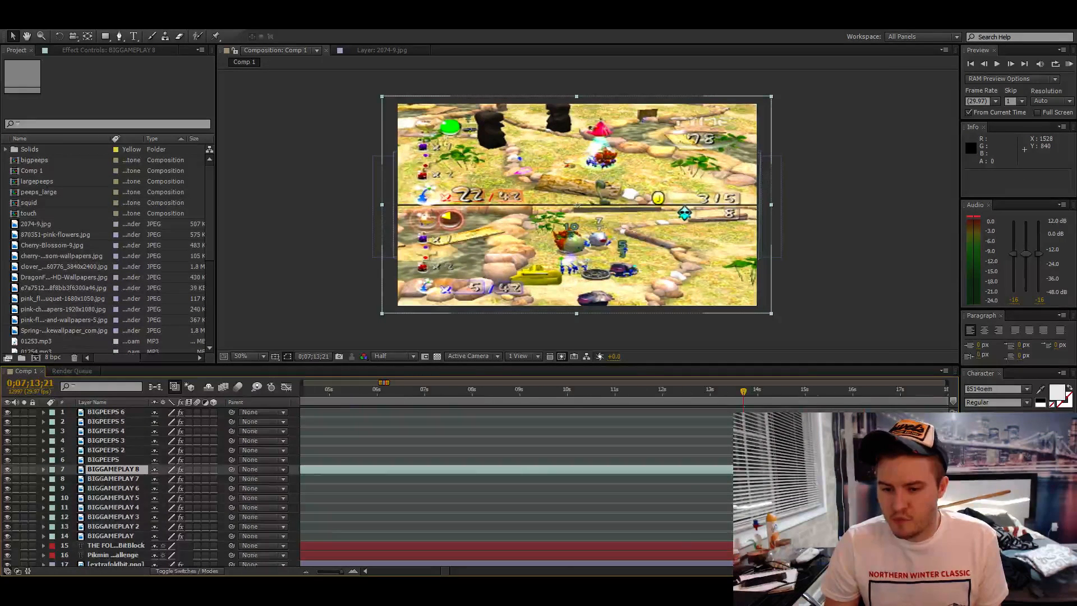
{"action": "scroll", "coordinate": [863, 482], "scroll_direction": "right", "scroll_amount": 2}
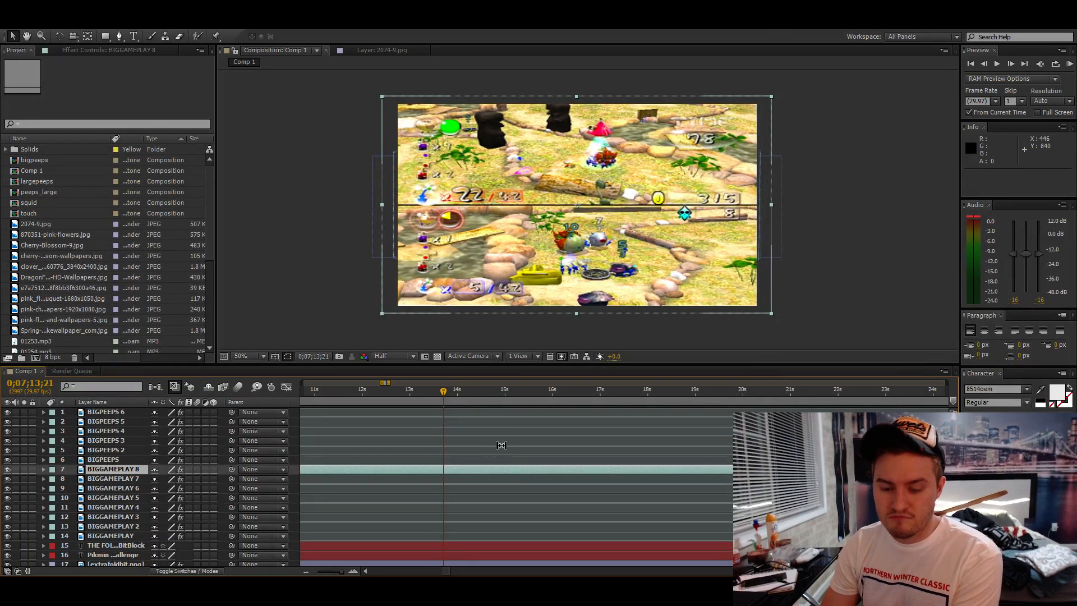
{"action": "key", "text": "KP_Decimal"}
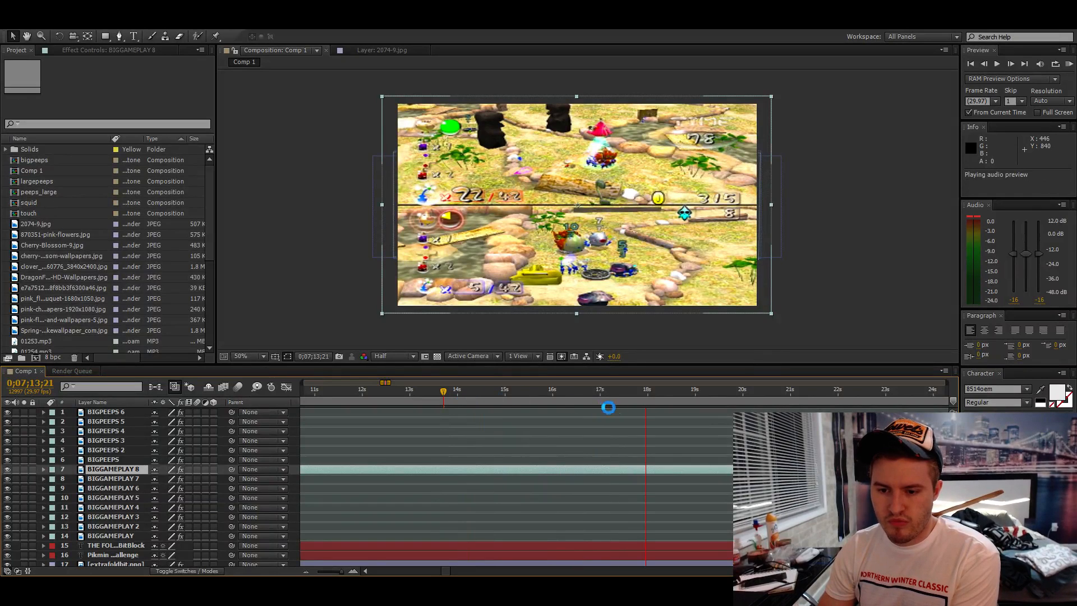
{"action": "left_click", "coordinate": [697, 397]}
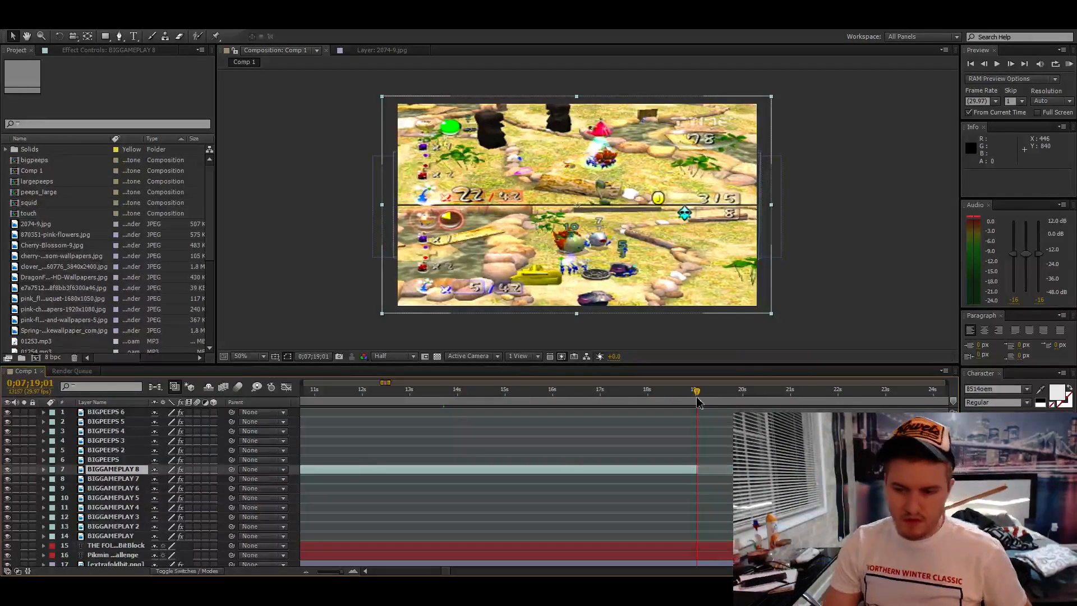
{"action": "key", "text": "alt+bracketright"}
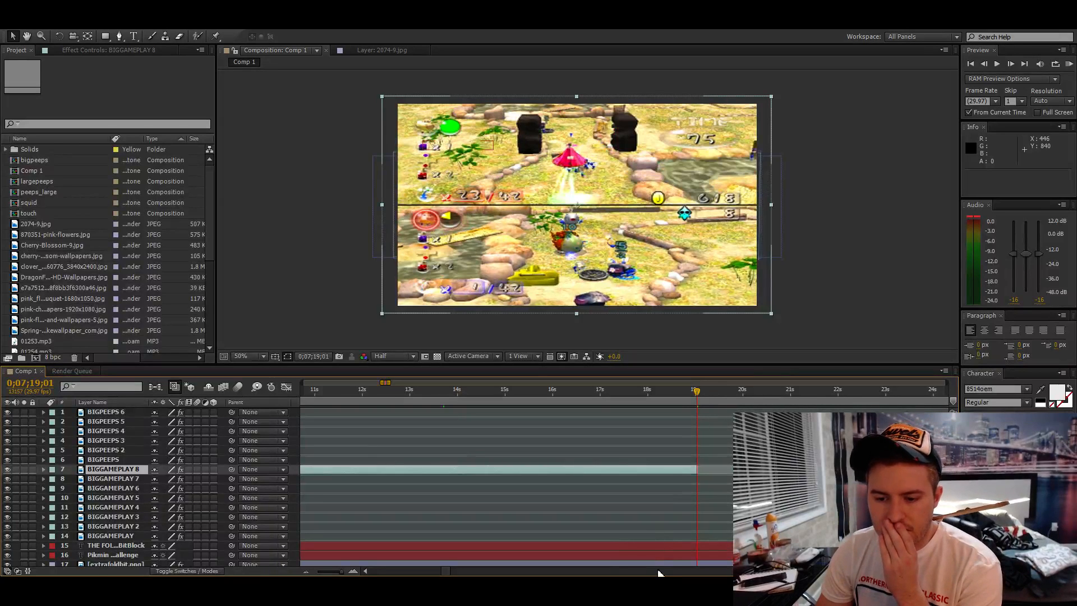
- Preview the audio again from 0;07;11;21 and from 0;07;08;27 to look for an earlier cut point
{"action": "left_click", "coordinate": [348, 393]}
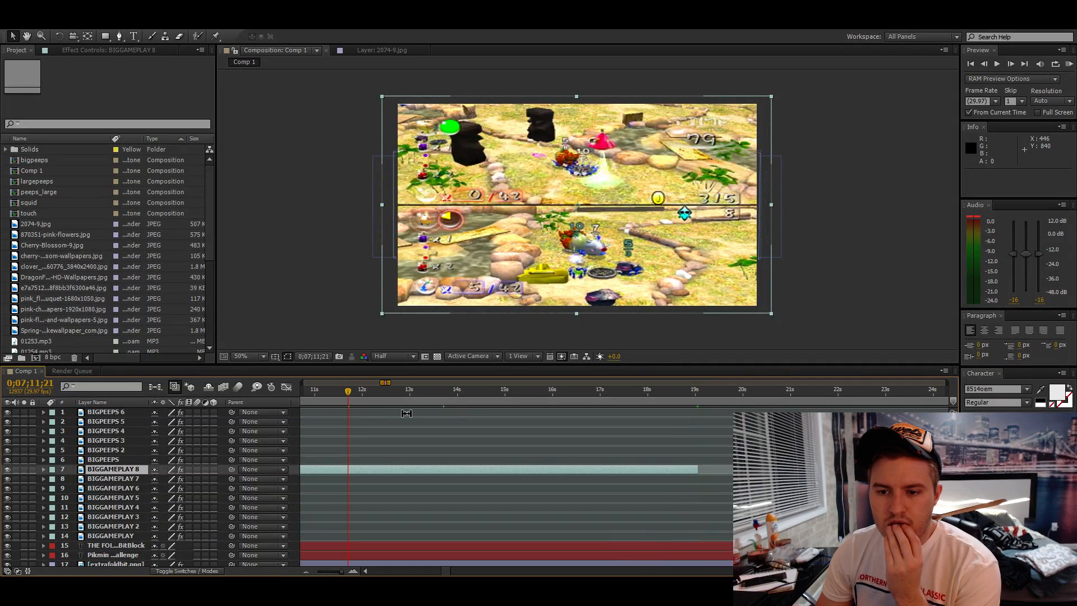
{"action": "key", "text": "KP_Decimal"}
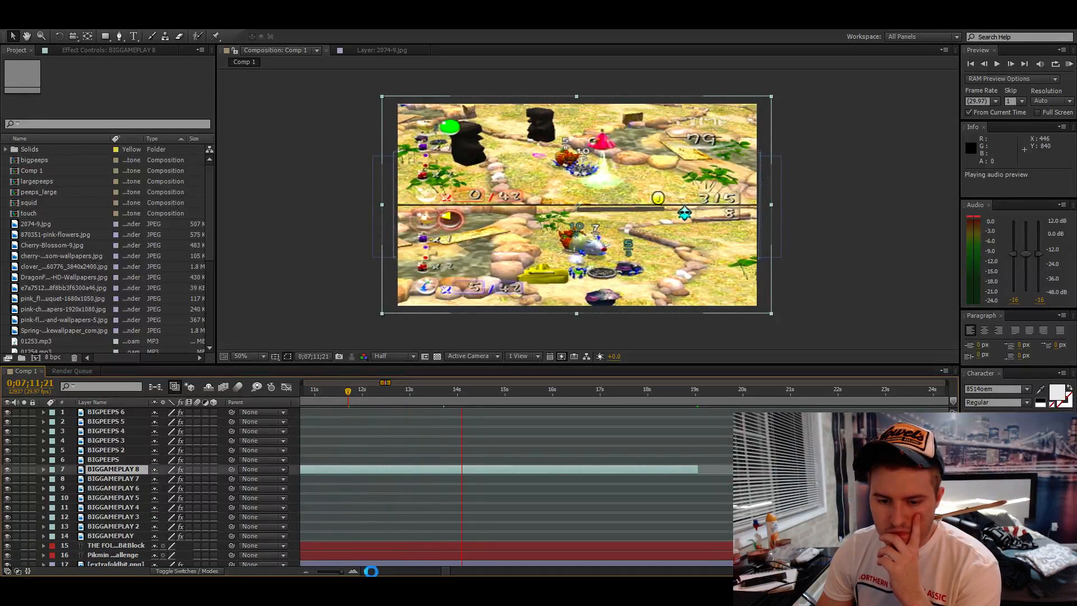
{"action": "left_click", "coordinate": [367, 571]}
{"action": "scroll", "coordinate": [366, 564], "scroll_direction": "left", "scroll_amount": 3}
{"action": "left_click", "coordinate": [396, 396]}
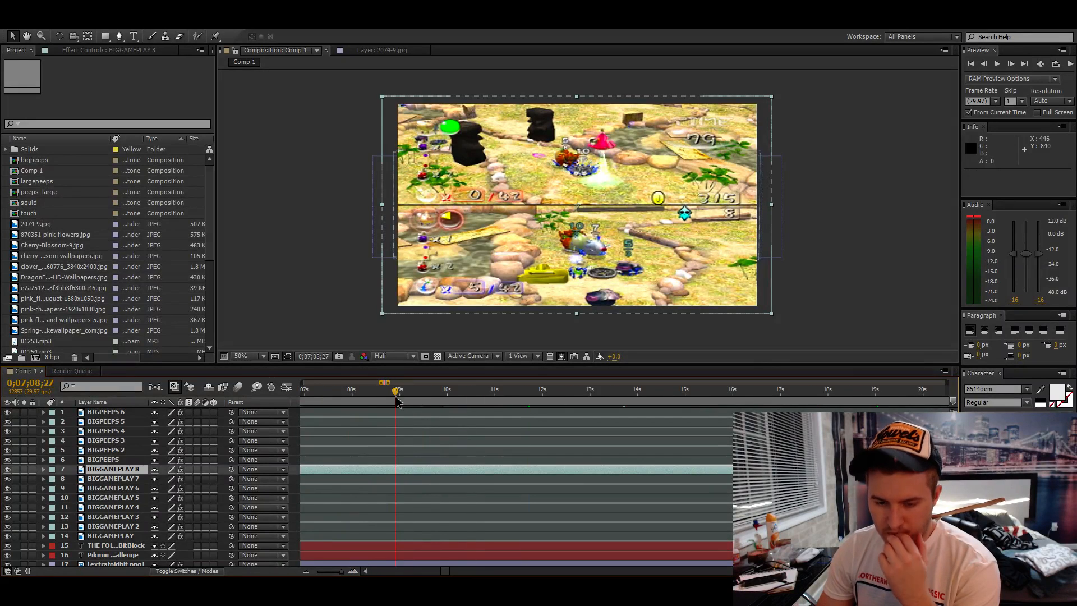
{"action": "key", "text": "KP_Decimal"}
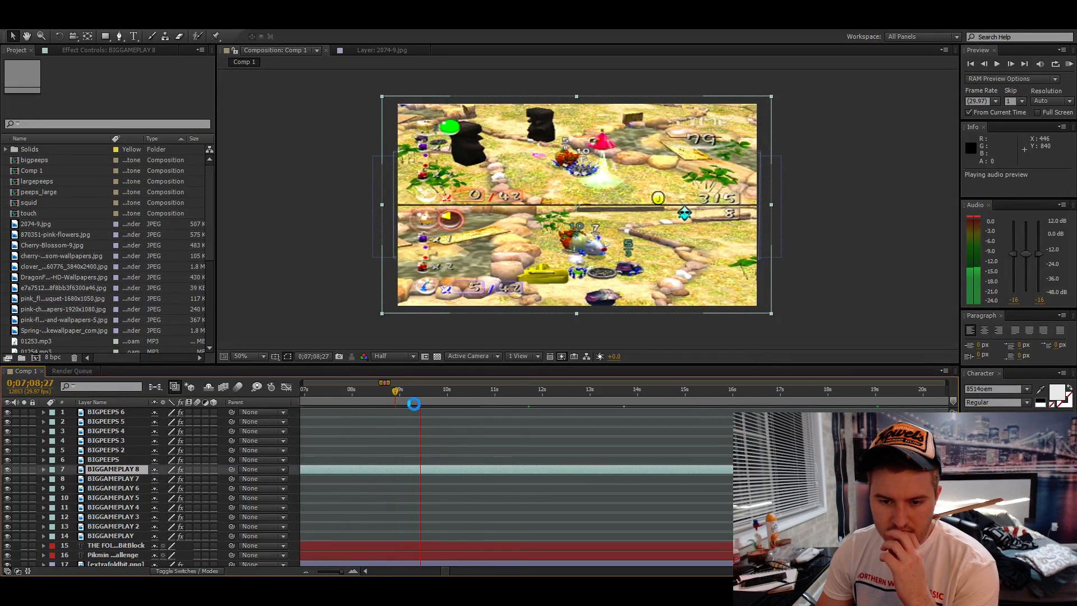
- Preview the audio from 0;07;07;10 and trim the end of BIGGAMEPLAY 8 to 0;07;07;25
{"action": "left_click", "coordinate": [320, 393]}
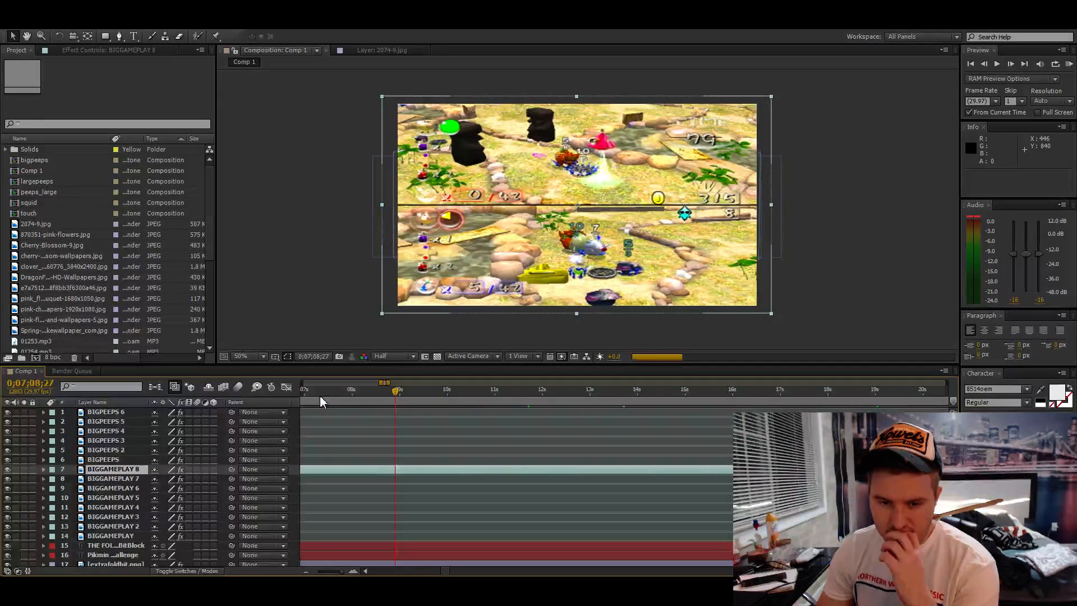
{"action": "key", "text": "KP_Decimal"}
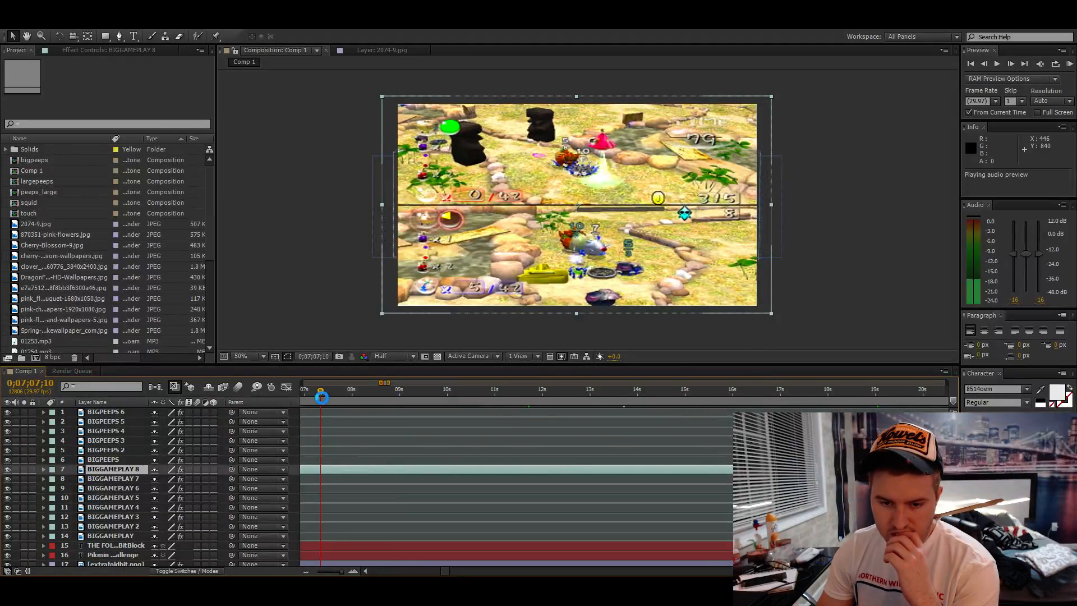
{"action": "left_click", "coordinate": [344, 396]}
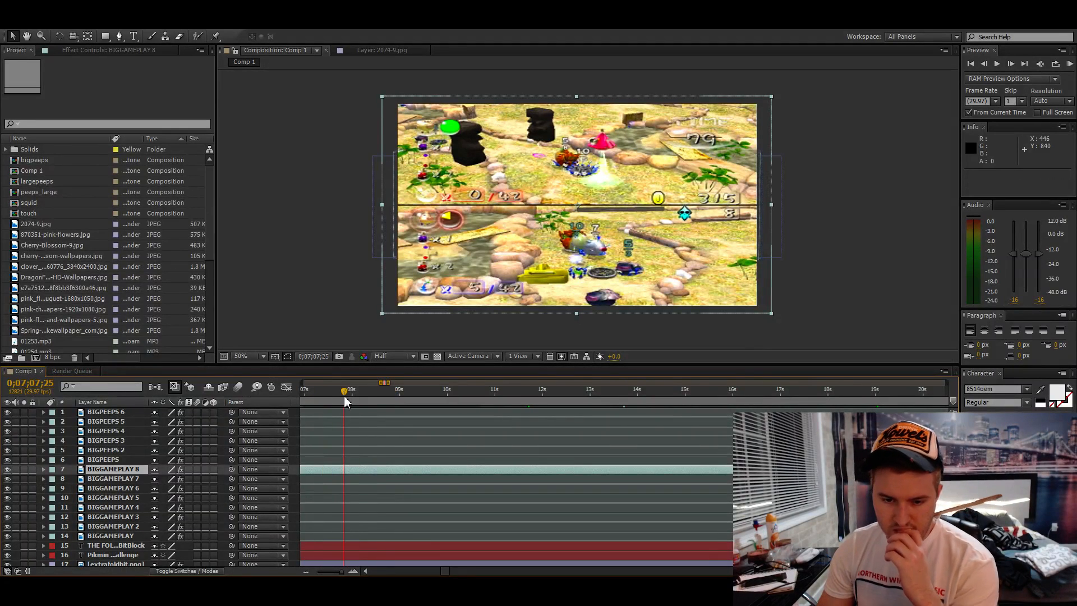
{"action": "key", "text": "alt+bracketright"}
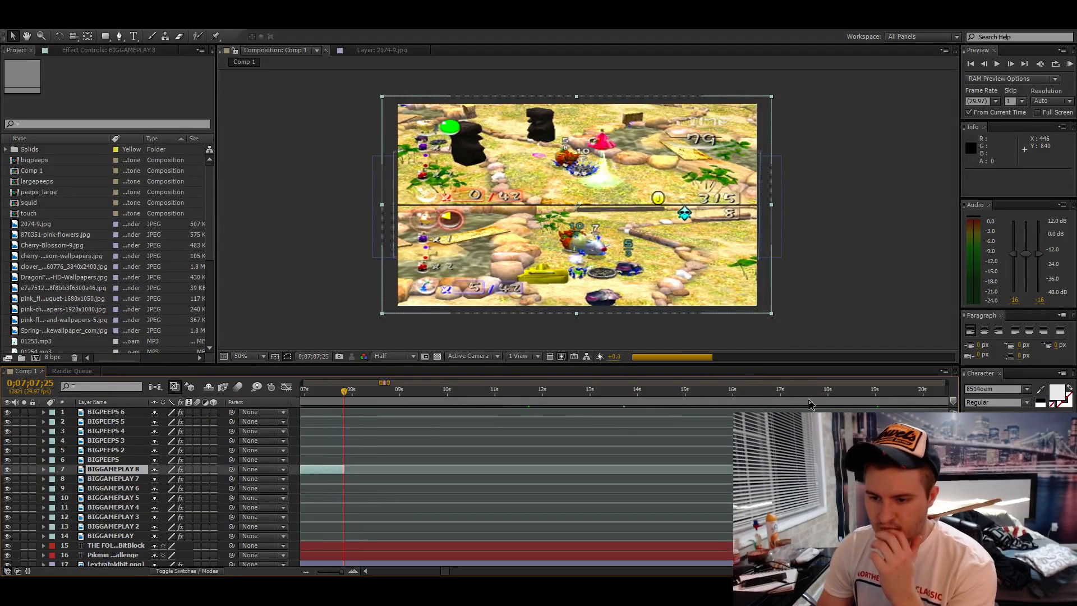
- Preview the audio of the side-by-side section from 0;07;21;16 and move the current time on to 0;07;28;13
{"action": "left_click", "coordinate": [369, 393]}
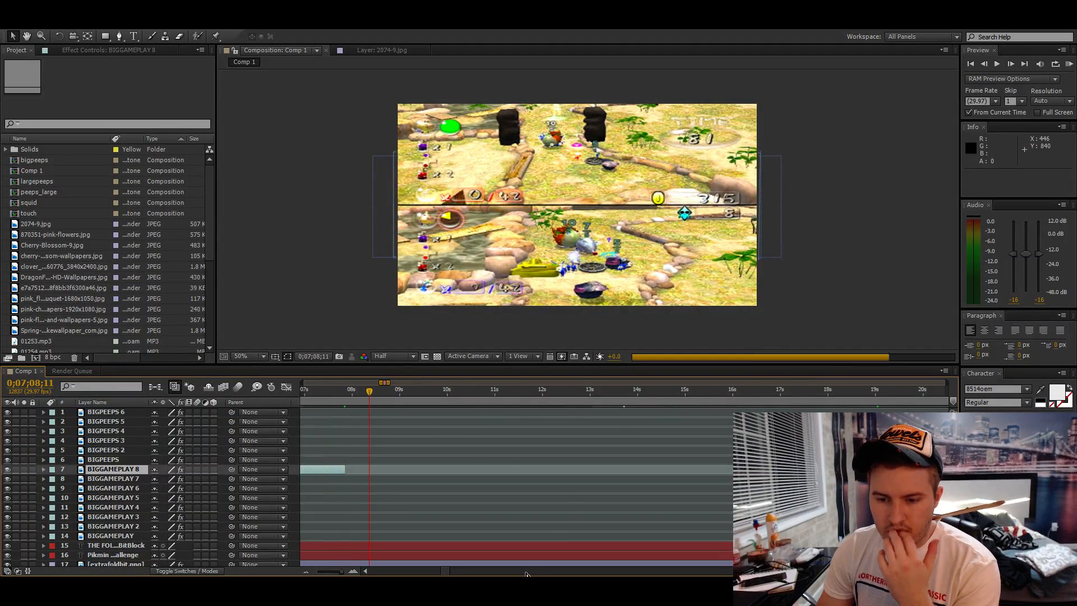
{"action": "scroll", "coordinate": [499, 555], "scroll_direction": "right", "scroll_amount": 5}
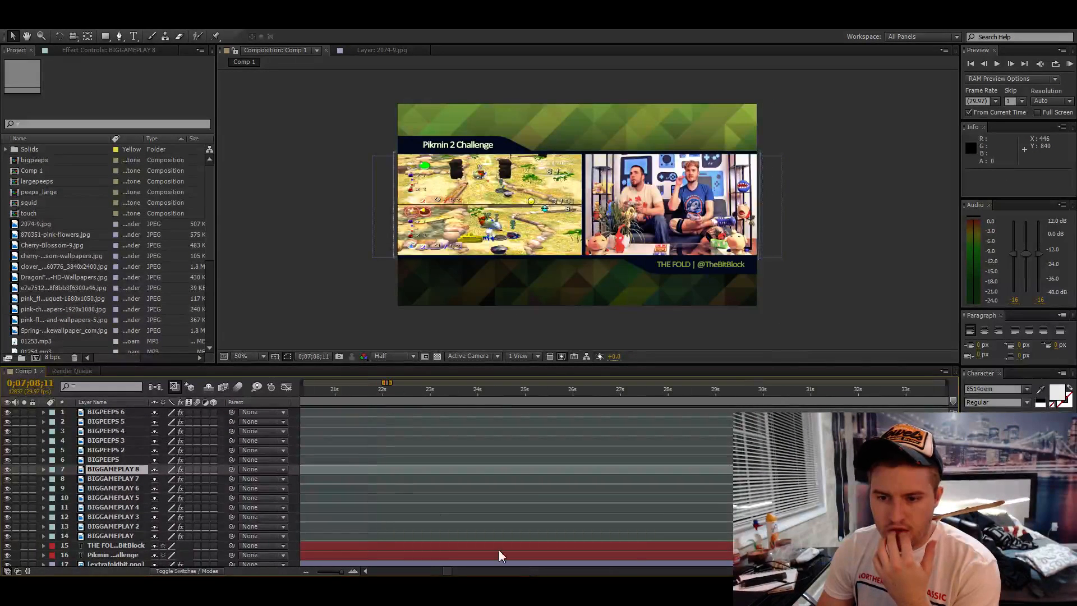
{"action": "left_click", "coordinate": [361, 404]}
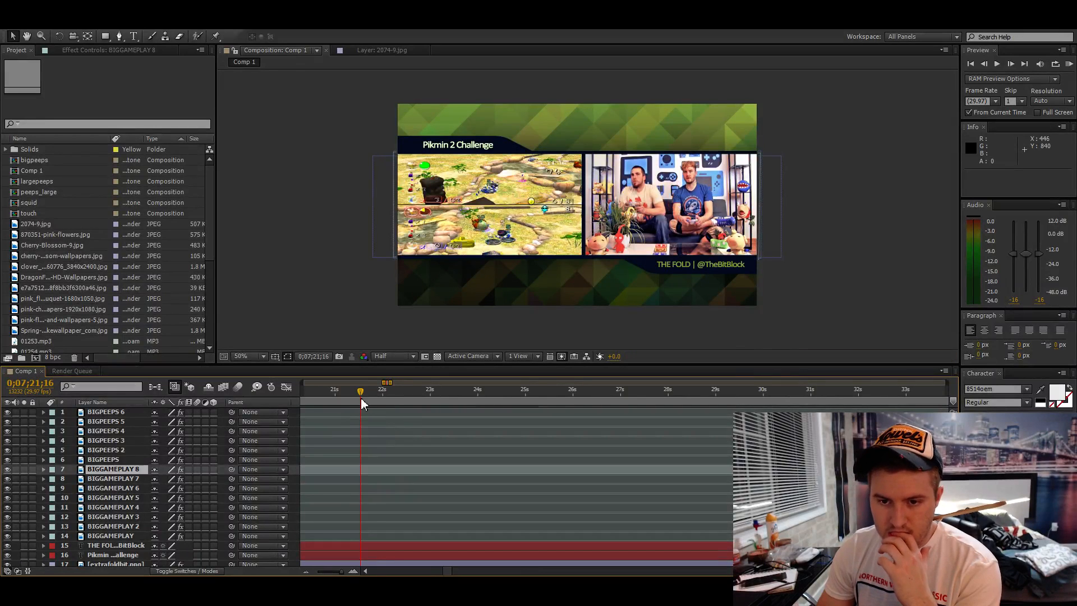
{"action": "key", "text": "KP_Decimal"}
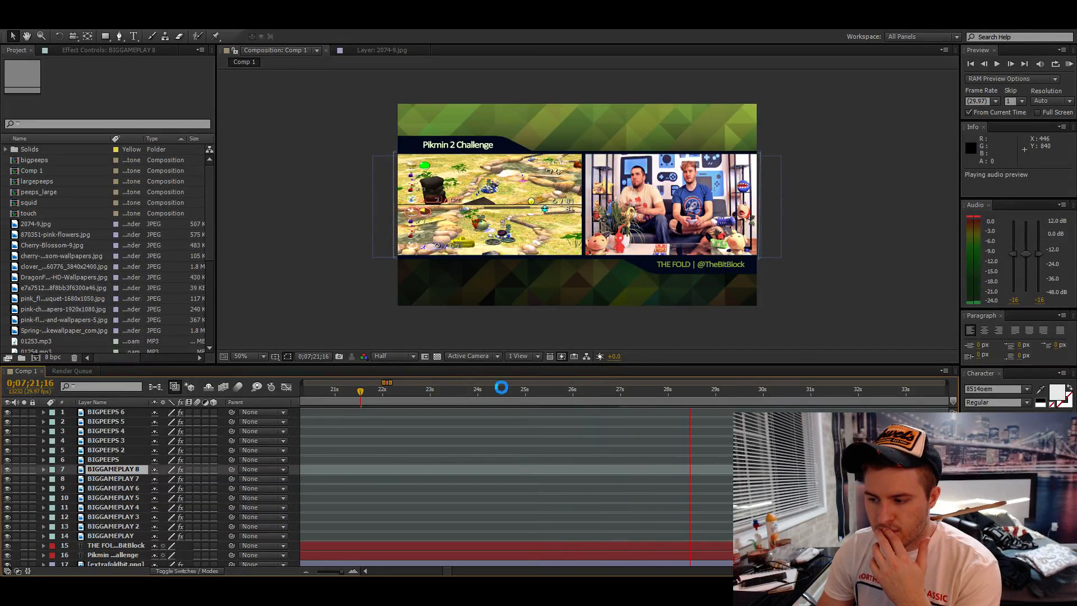
{"action": "left_click", "coordinate": [689, 395]}
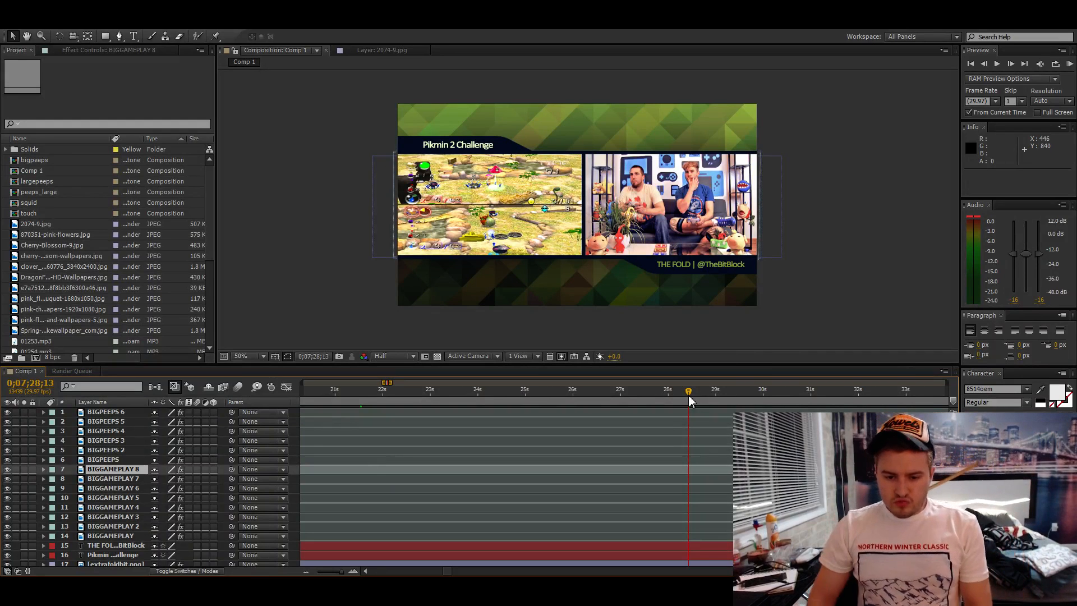
{"action": "left_click", "coordinate": [690, 397]}
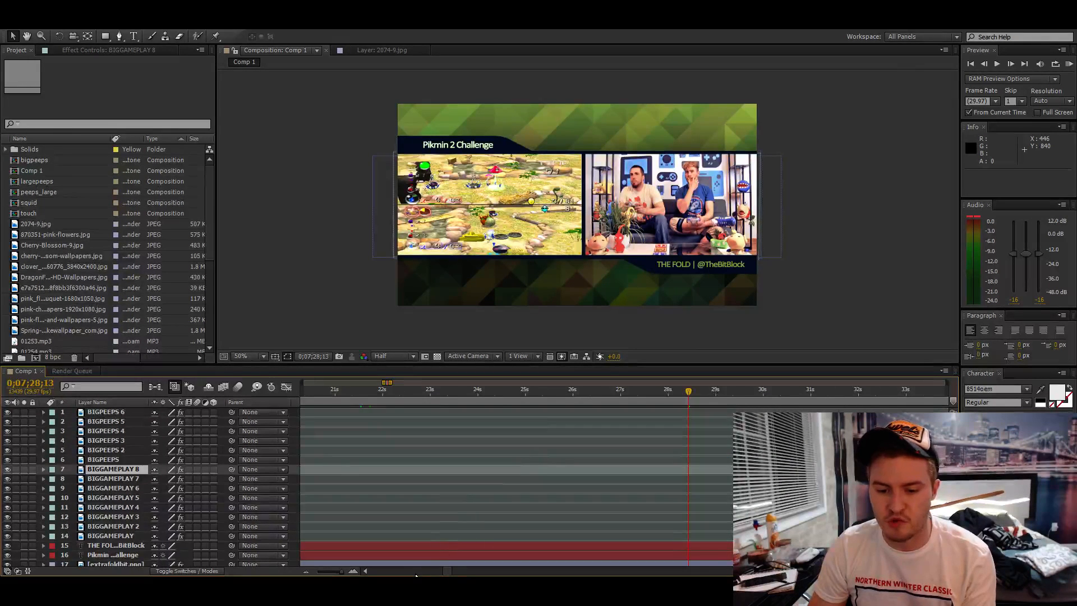
- Preview the audio from 0;07;28;13 and from 0;07;39;09, moving on to 0;07;50;25
{"action": "scroll", "coordinate": [416, 575], "scroll_direction": "left", "scroll_amount": 5}
{"action": "scroll", "coordinate": [504, 575], "scroll_direction": "right", "scroll_amount": 10}
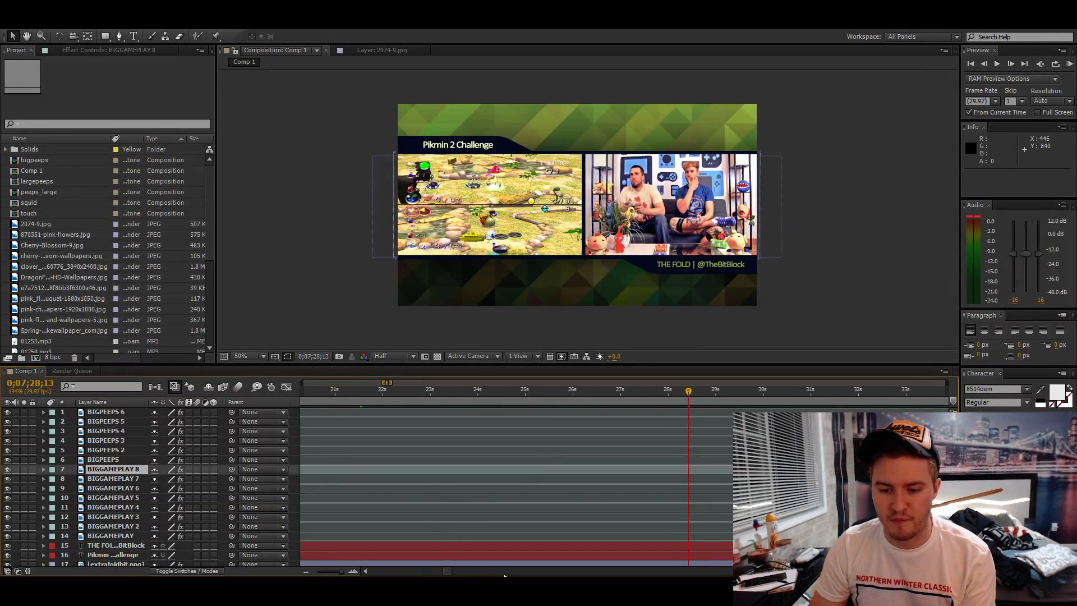
{"action": "key", "text": "KP_Decimal"}
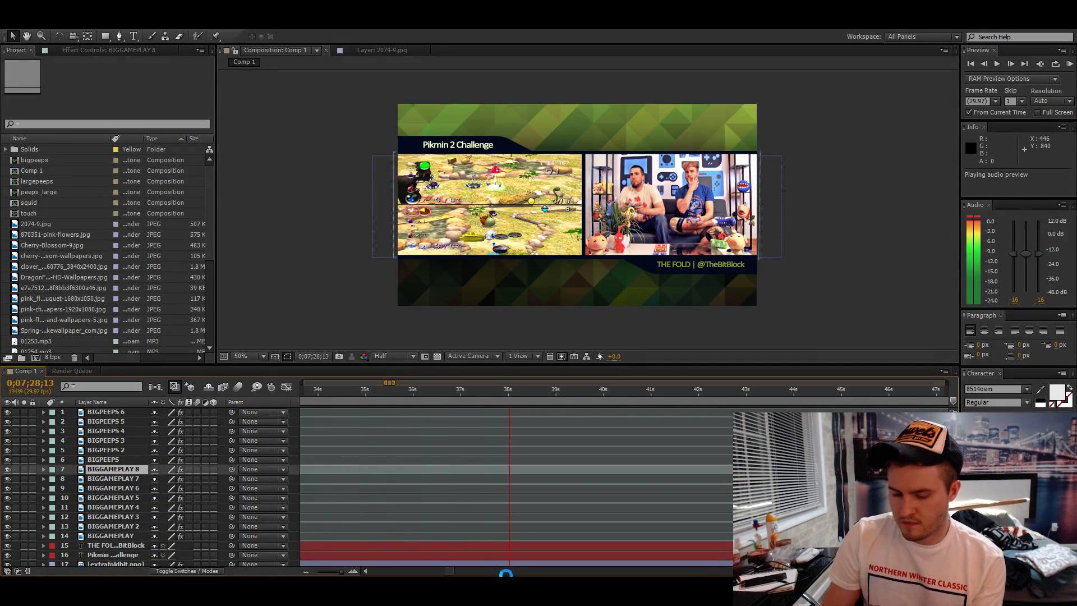
{"action": "left_click", "coordinate": [570, 391]}
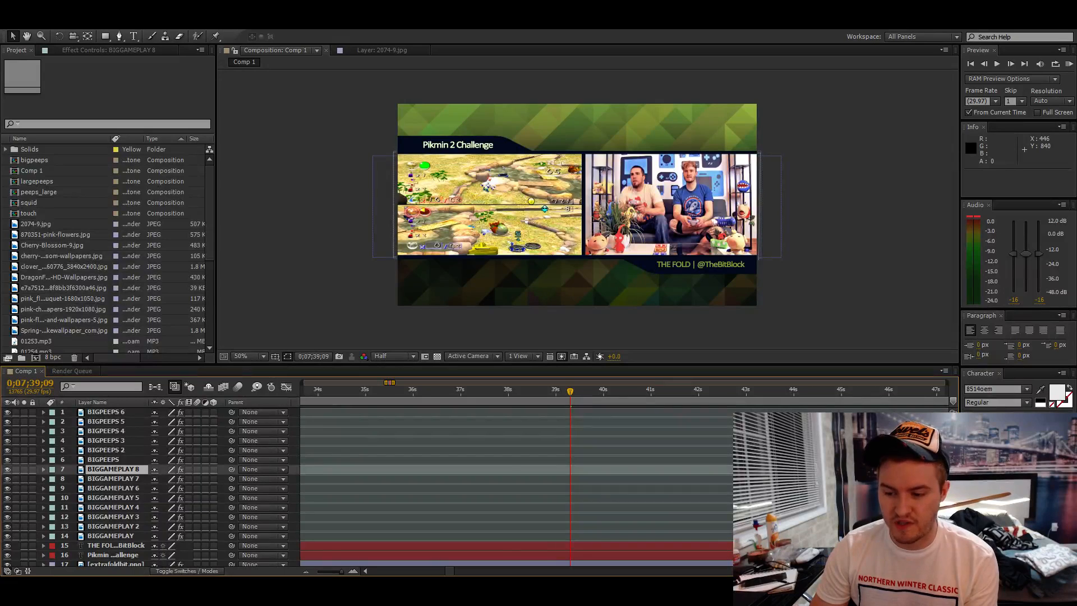
{"action": "scroll", "coordinate": [627, 482], "scroll_direction": "right", "scroll_amount": 5}
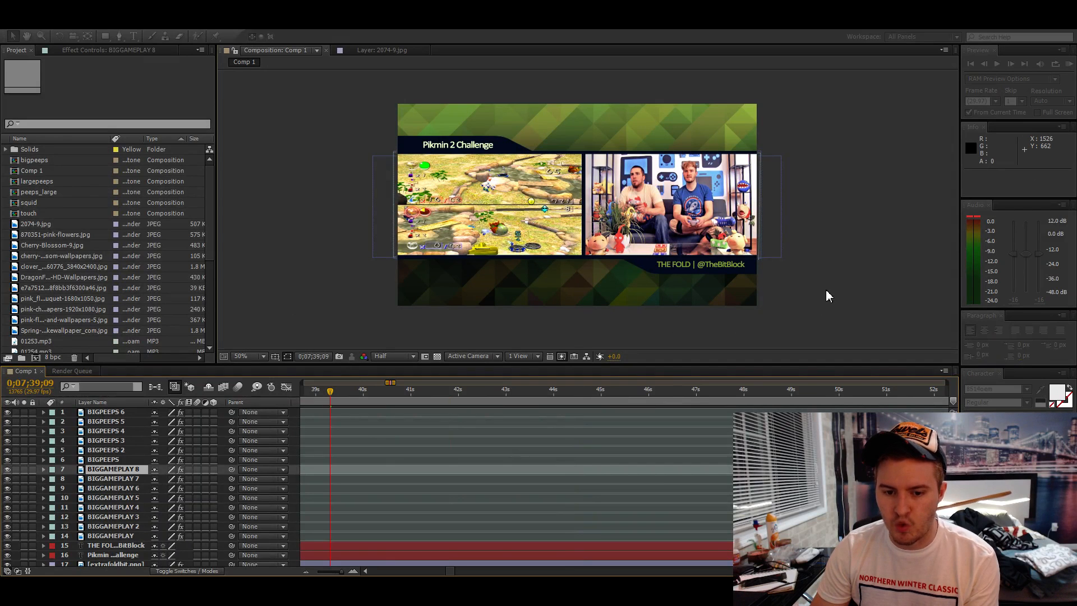
{"action": "key", "text": "KP_Decimal"}
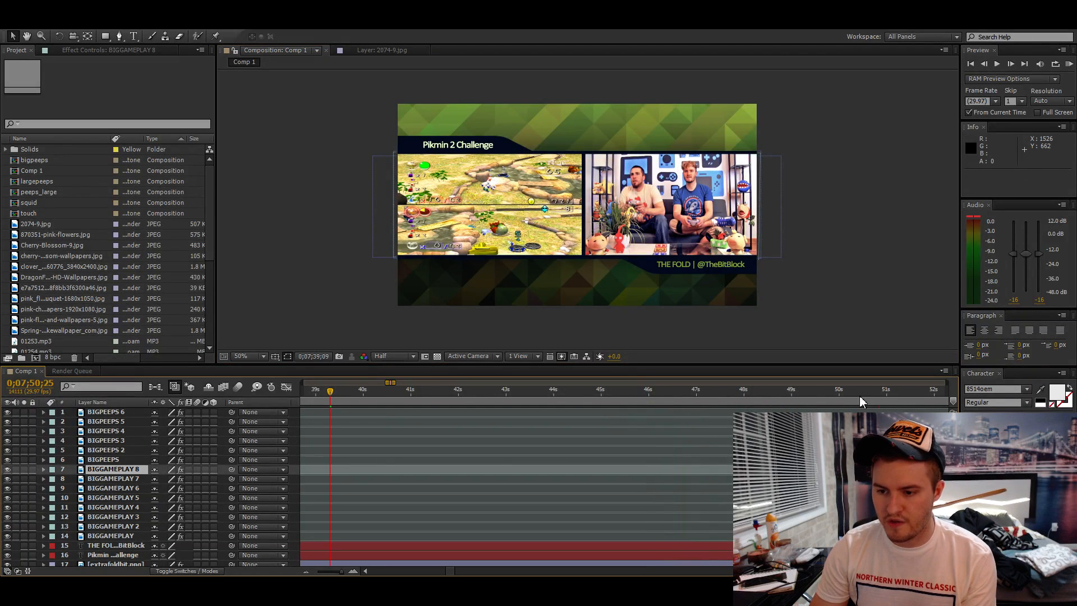
{"action": "left_click", "coordinate": [879, 396]}
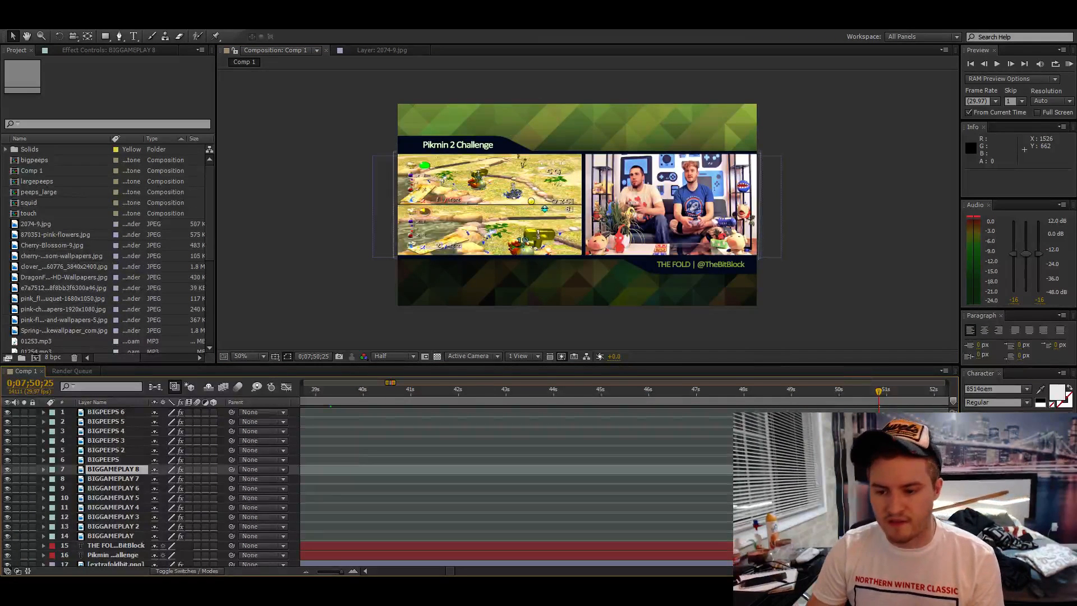
- Preview the audio from 0;07;50;25 and move the current time on to 0;08;02;16
{"action": "scroll", "coordinate": [624, 482], "scroll_direction": "right", "scroll_amount": 3}
{"action": "scroll", "coordinate": [599, 504], "scroll_direction": "right", "scroll_amount": 6}
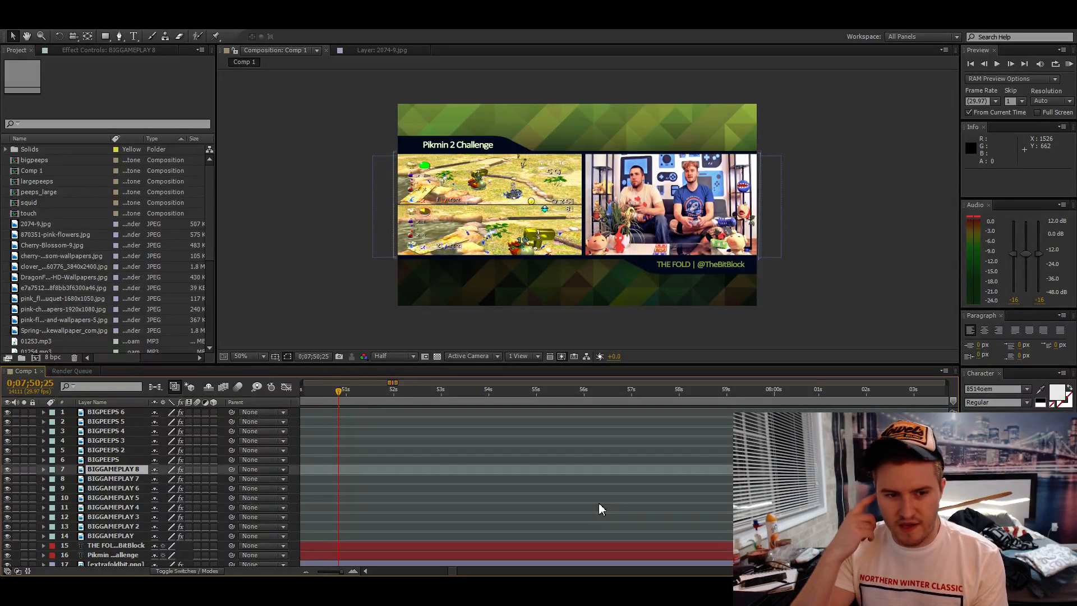
{"action": "key", "text": "KP_Decimal"}
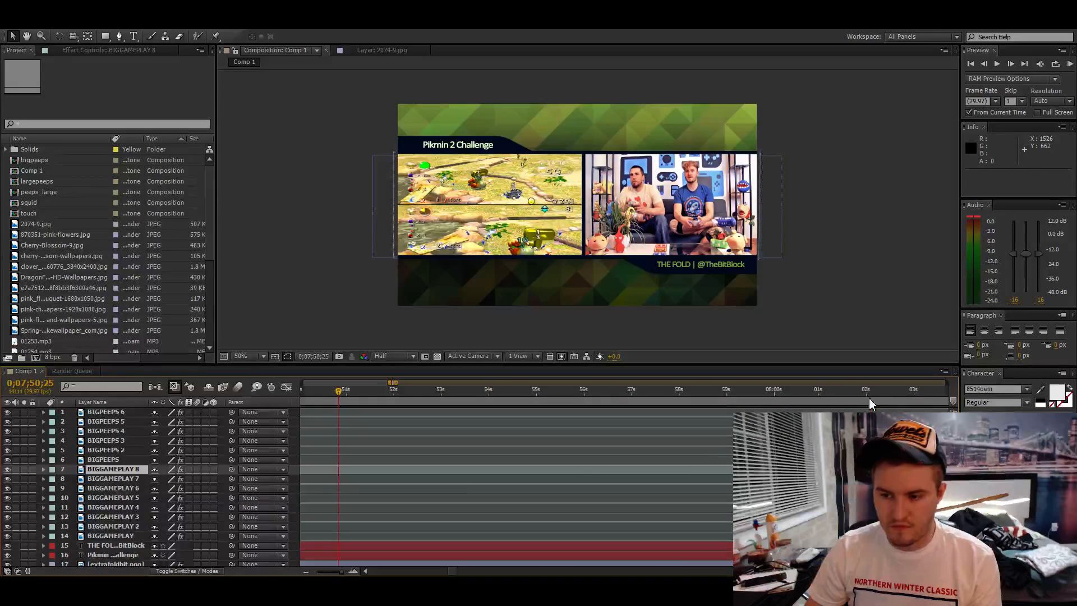
{"action": "left_click", "coordinate": [891, 394]}
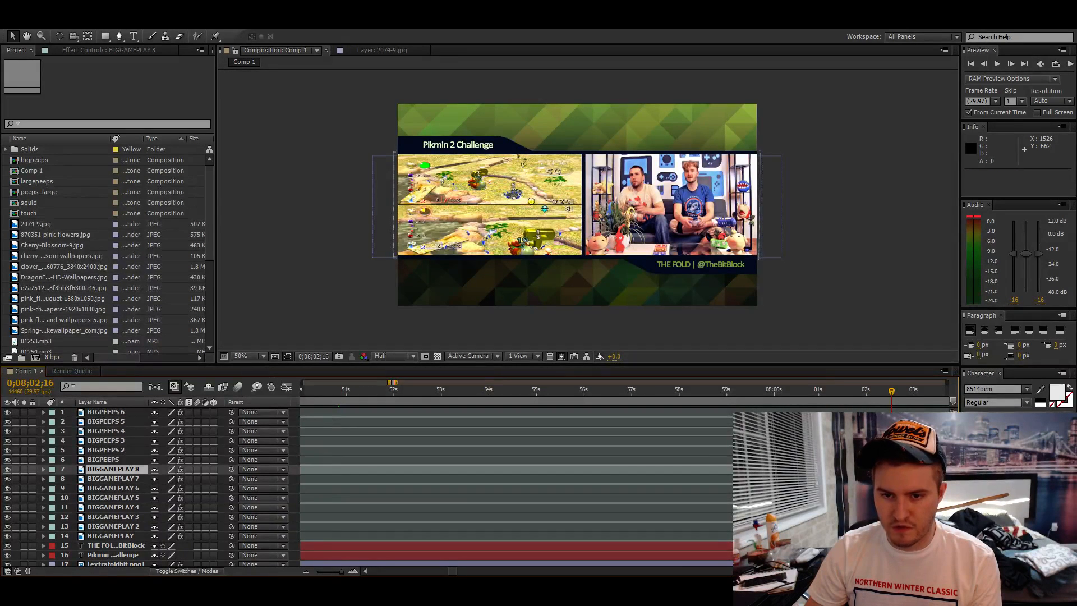
{"action": "scroll", "coordinate": [627, 482], "scroll_direction": "right", "scroll_amount": 10}
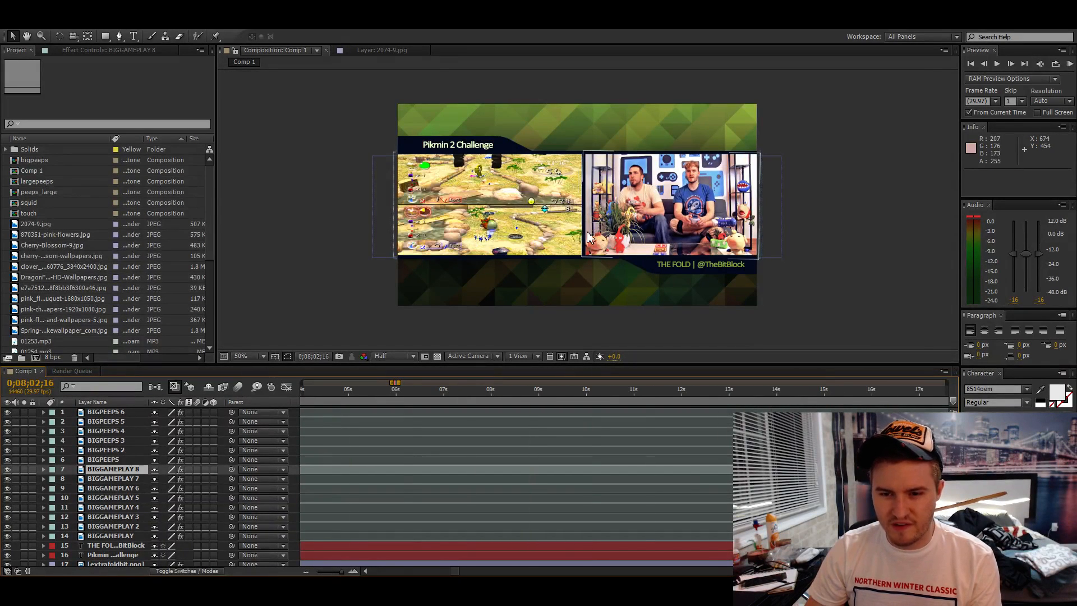
- Preview the audio from 0;08;02;16 and from 0;08;16;11, moving the current time on to 0;08;27;06
{"action": "key", "text": "."}
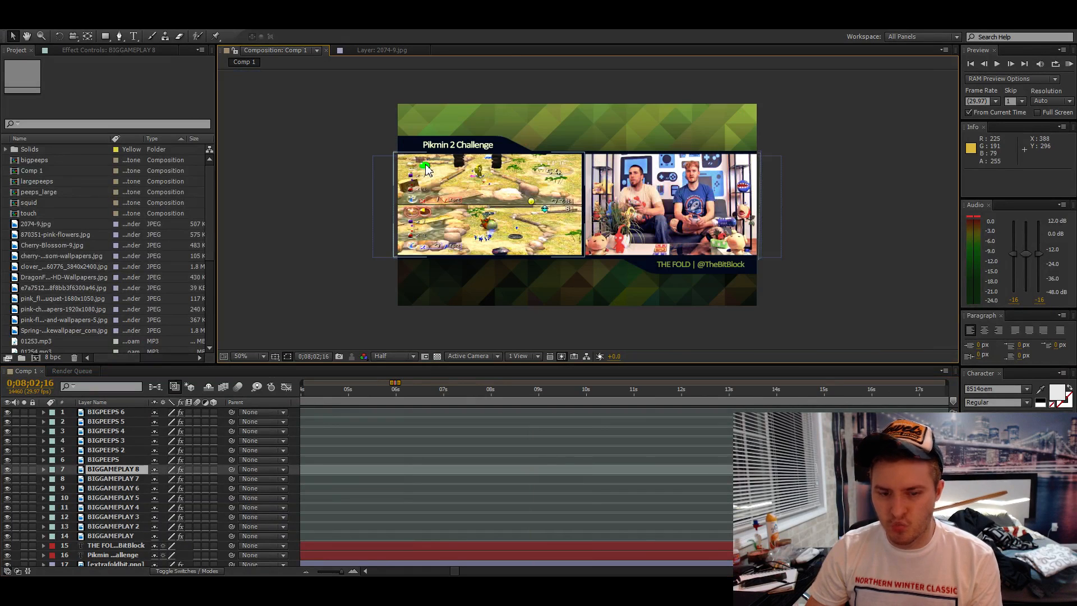
{"action": "key", "text": "KP_Decimal"}
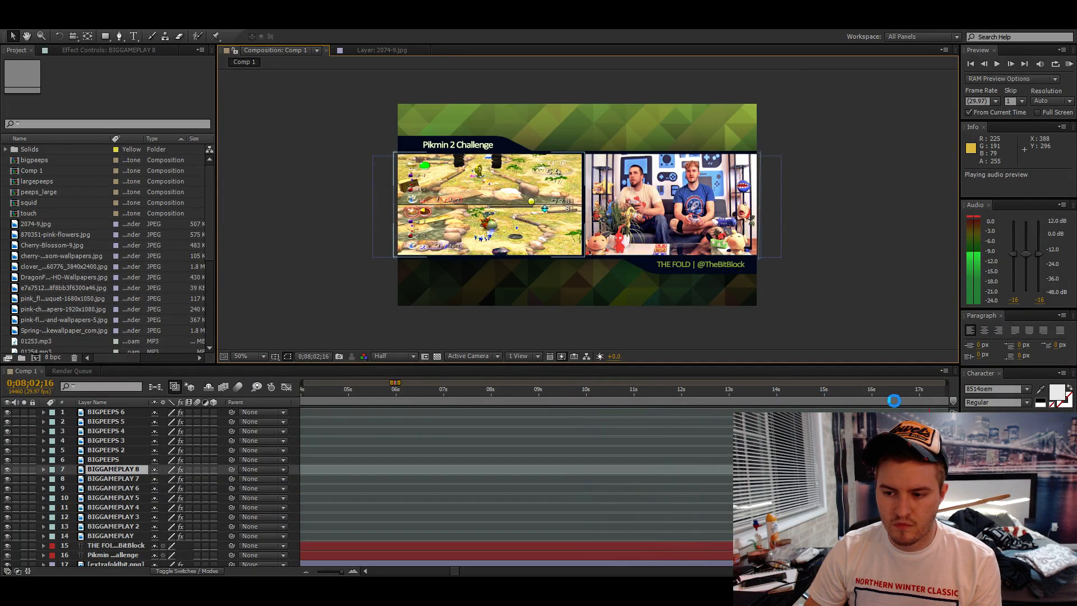
{"action": "left_click", "coordinate": [890, 400]}
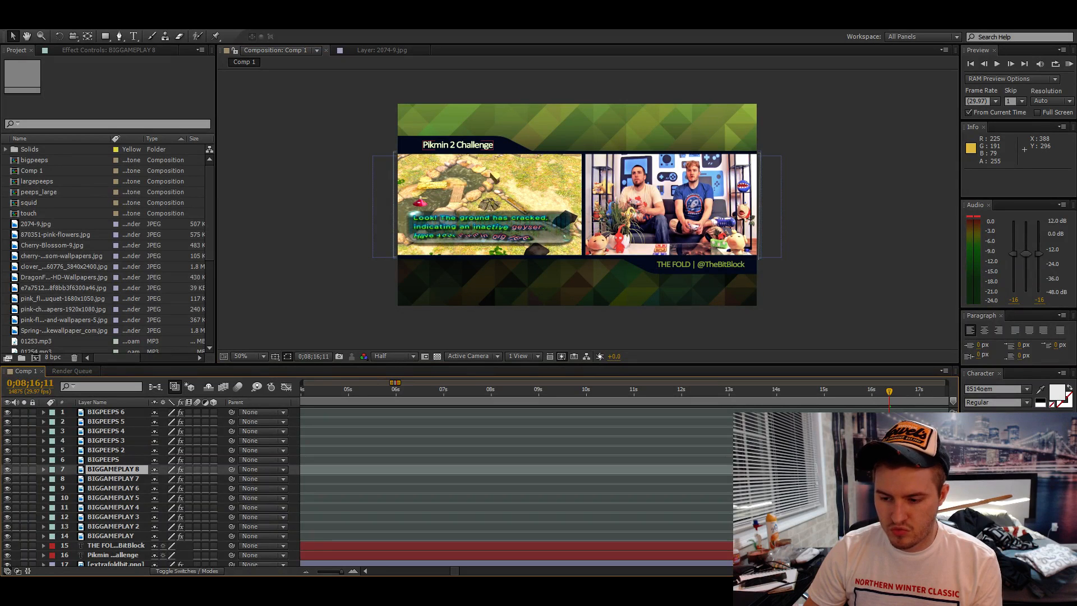
{"action": "scroll", "coordinate": [729, 498], "scroll_direction": "right", "scroll_amount": 5}
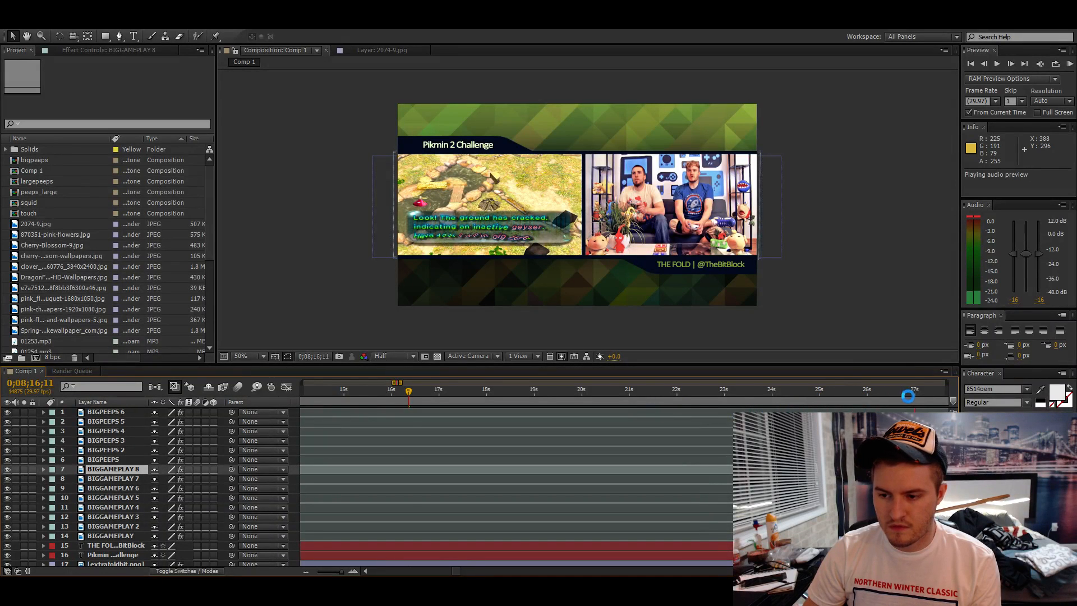
{"action": "left_click", "coordinate": [925, 399]}
{"action": "key", "text": "space"}
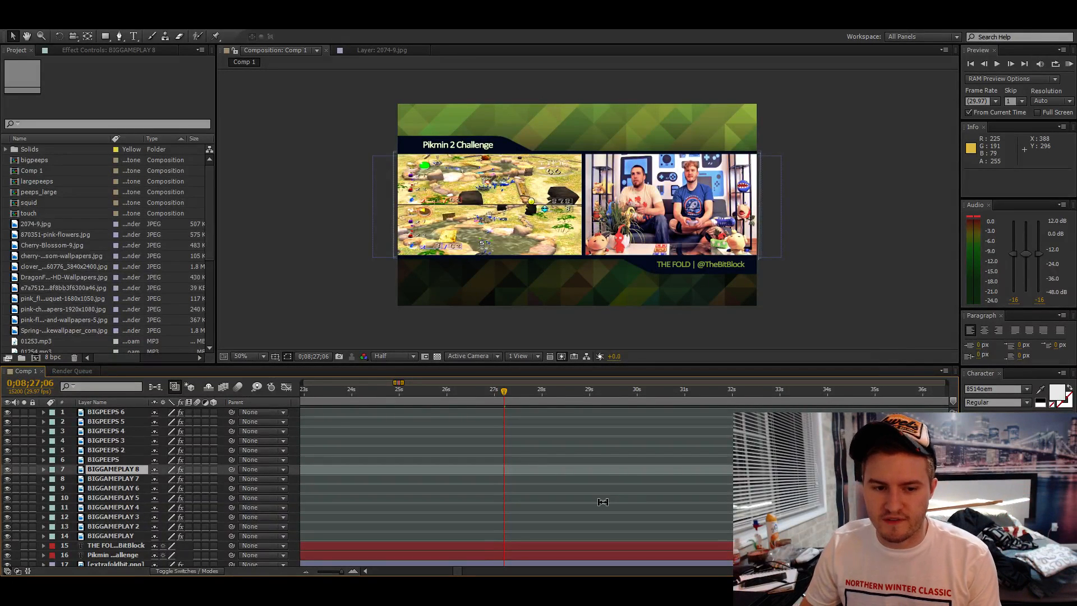
- Preview the audio from 0;08;27;06 and inspect the side-by-side frame at 0;08;32;21
{"action": "scroll", "coordinate": [718, 502], "scroll_direction": "right", "scroll_amount": 5}
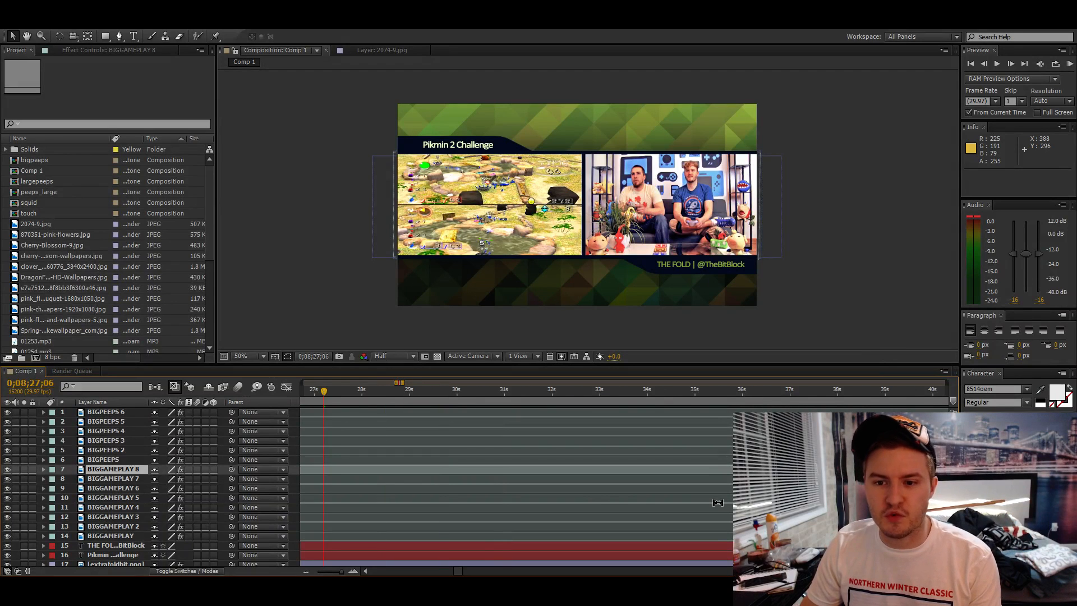
{"action": "key", "text": "KP_Decimal"}
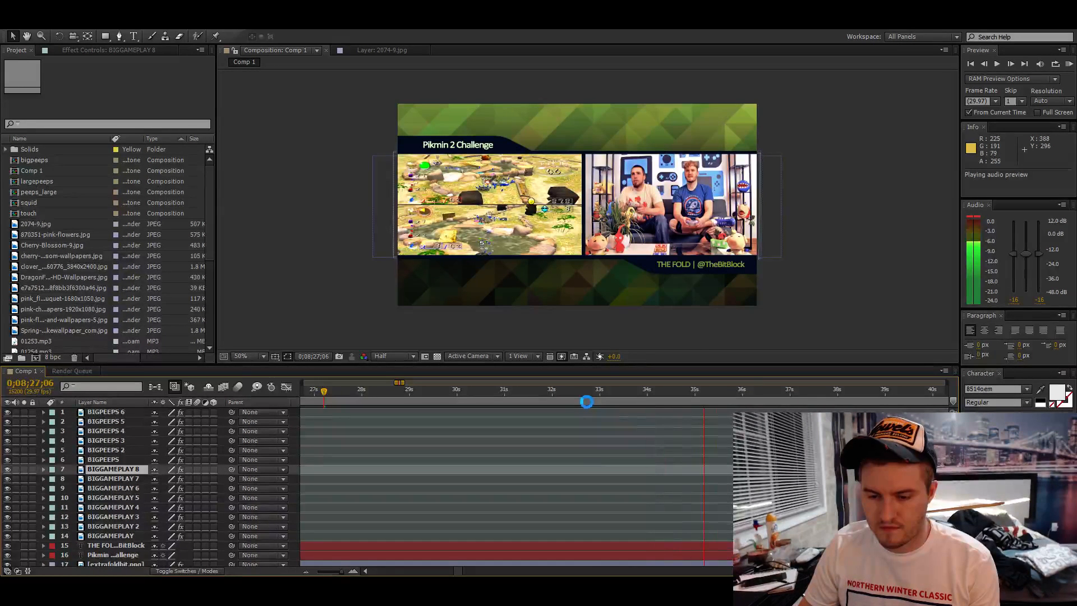
{"action": "left_click", "coordinate": [586, 402]}
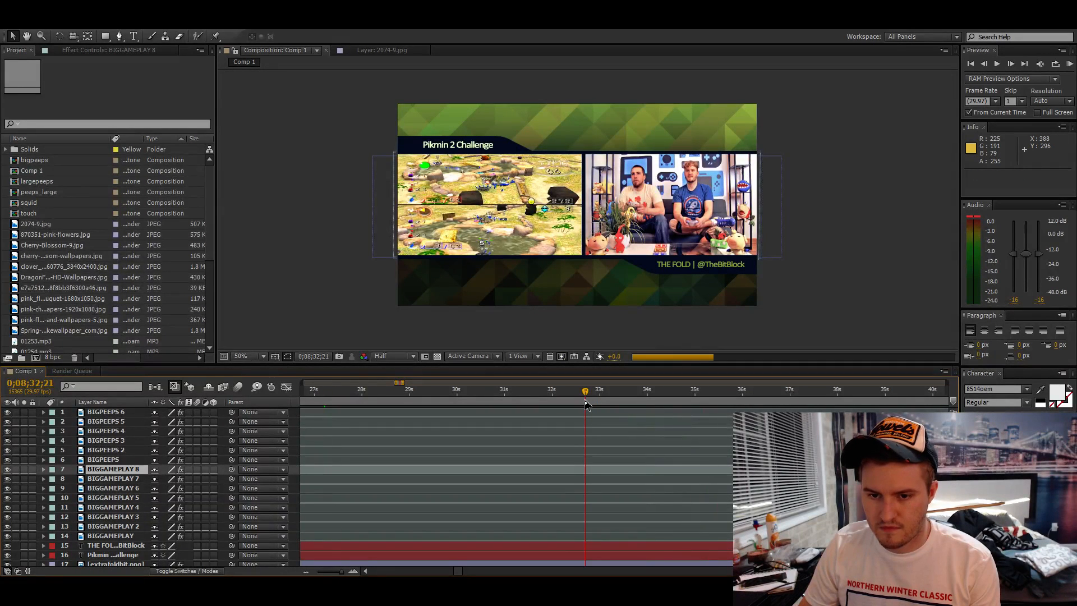
{"action": "scroll", "coordinate": [549, 243], "scroll_direction": "up", "scroll_amount": 2}
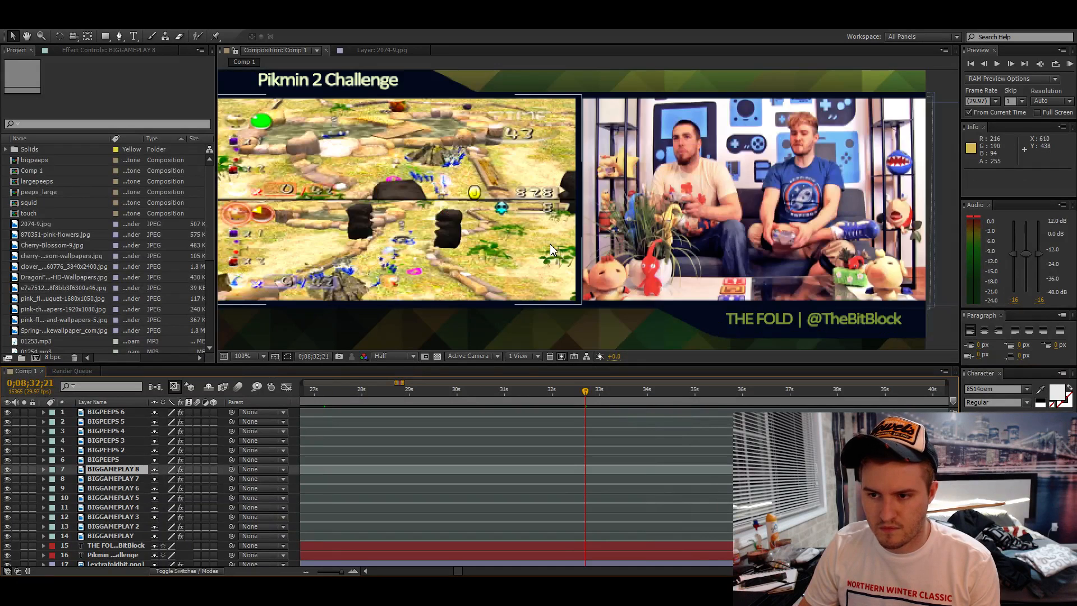
{"action": "scroll", "coordinate": [477, 291], "scroll_direction": "down", "scroll_amount": 2}
- Duplicate the BIGPEEPS 6 layer and set the copy to run from 0;08;32;21 to 0;08;45;27
{"action": "left_click", "coordinate": [115, 413]}
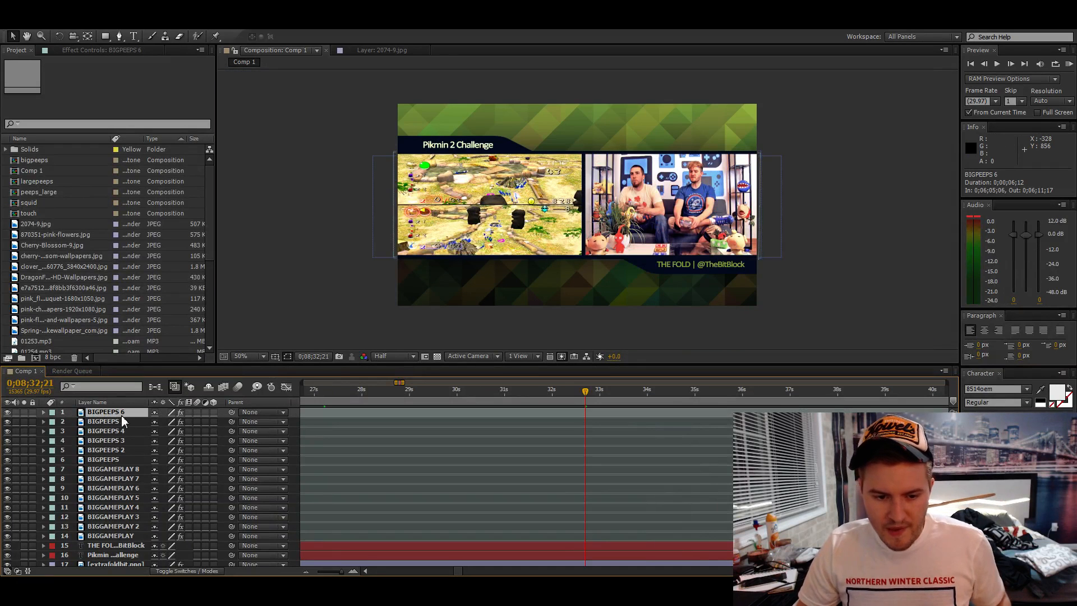
{"action": "key", "text": "ctrl+c"}
{"action": "key", "text": "ctrl+v"}
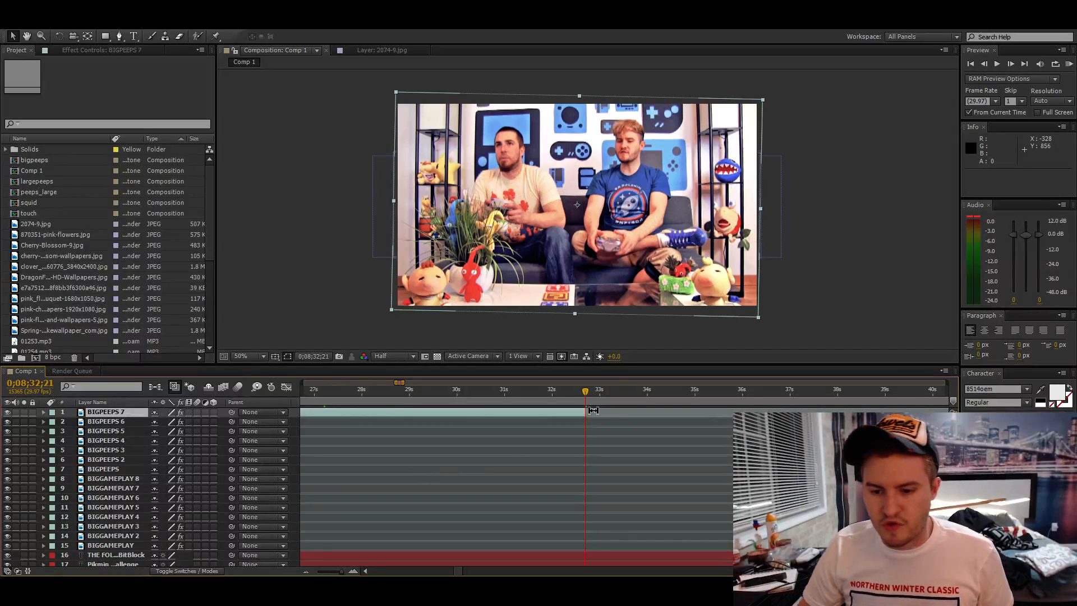
{"action": "left_click_drag", "start_coordinate": [590, 410], "coordinate": [303, 412]}
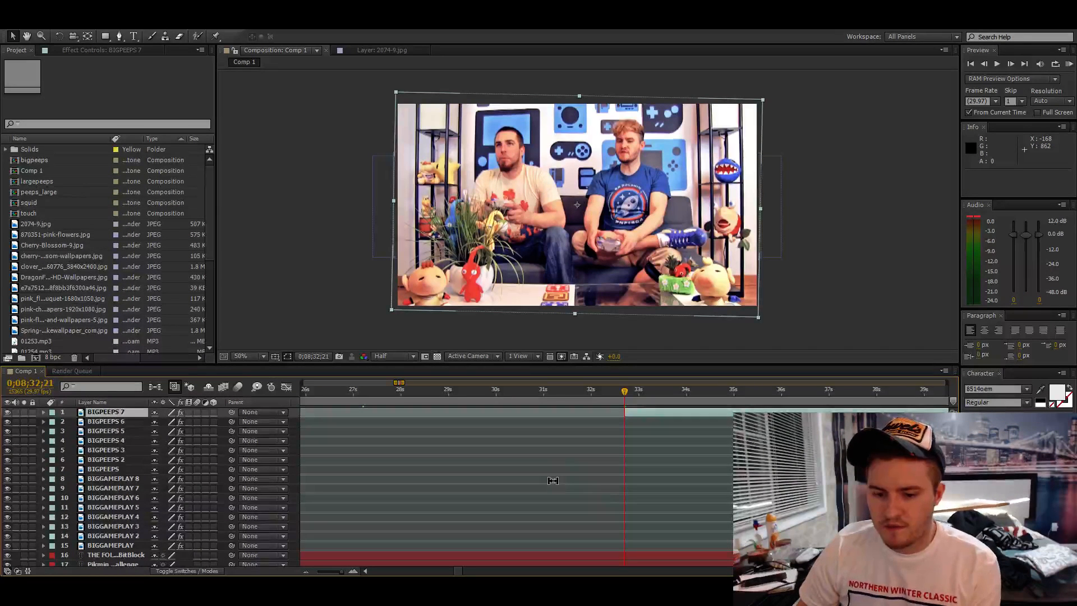
{"action": "scroll", "coordinate": [841, 477], "scroll_direction": "right", "scroll_amount": 5}
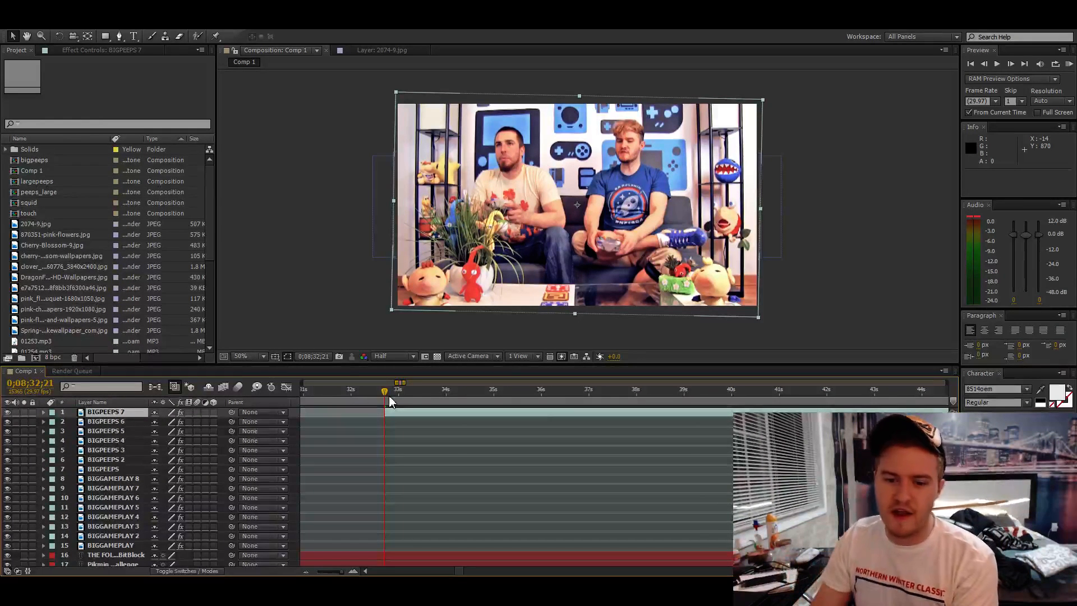
- Preview the audio from 0;08;34;18 and trim the end of BIGPEEPS 7 to 0;08;37;23
{"action": "left_click", "coordinate": [9, 36]}
{"action": "left_click", "coordinate": [819, 227]}
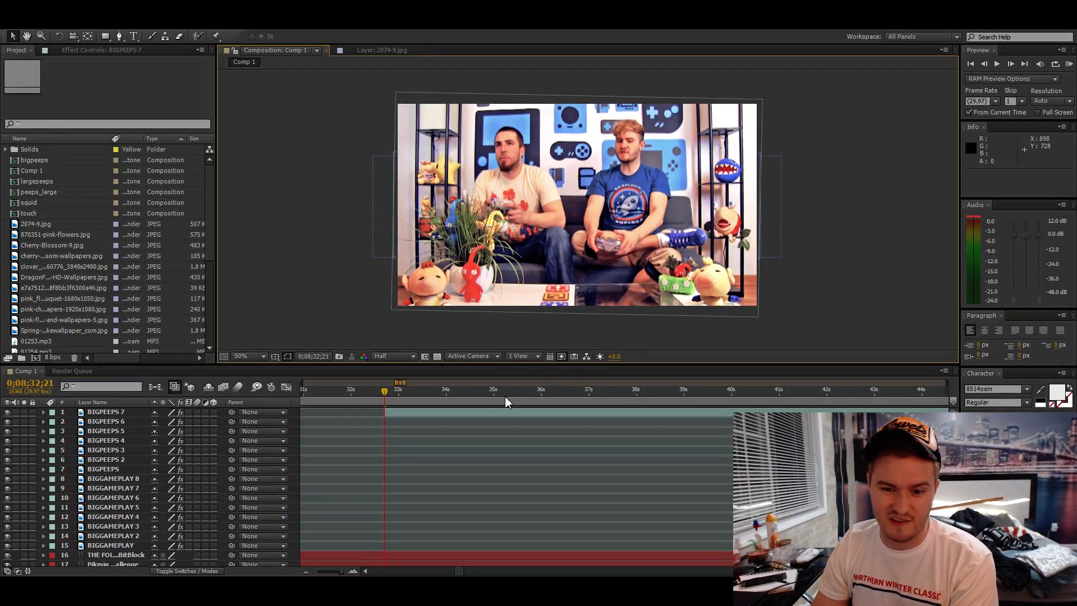
{"action": "left_click_drag", "start_coordinate": [505, 396], "coordinate": [475, 402]}
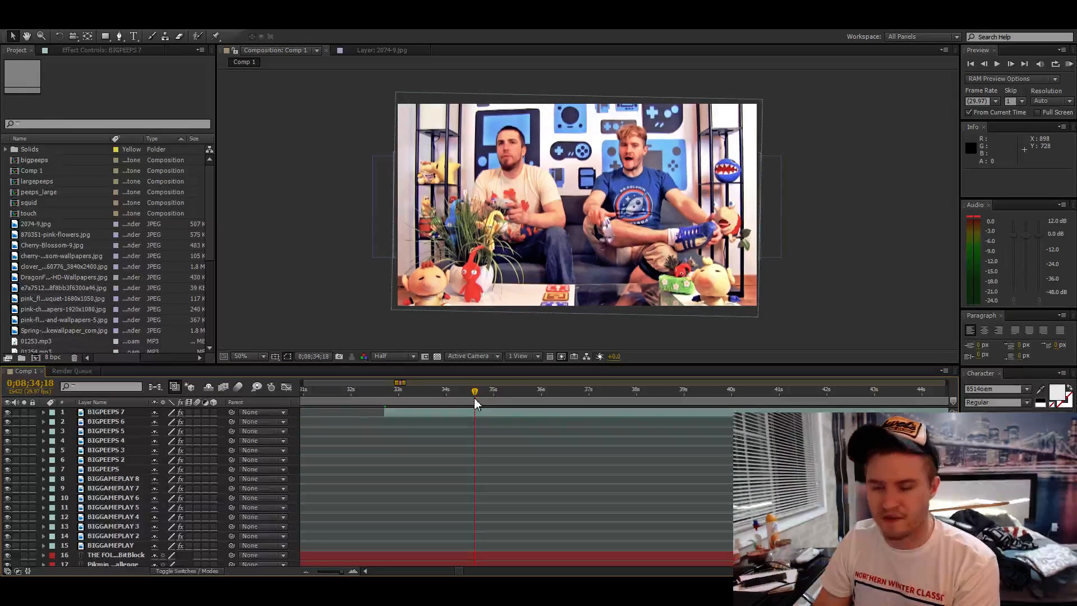
{"action": "left_click", "coordinate": [476, 400]}
{"action": "key", "text": "KP_Decimal"}
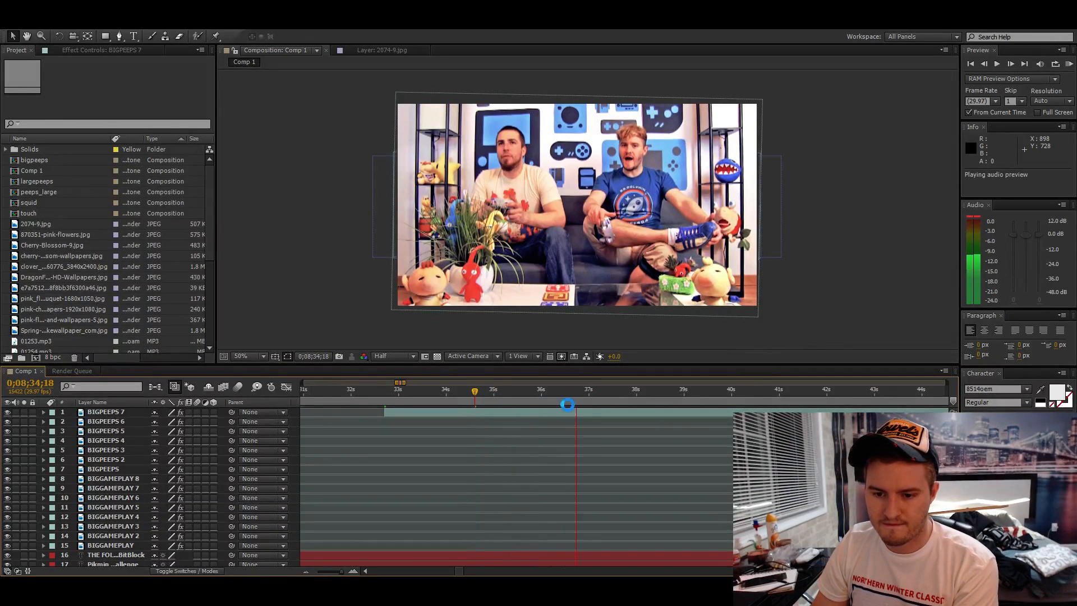
{"action": "left_click", "coordinate": [625, 398]}
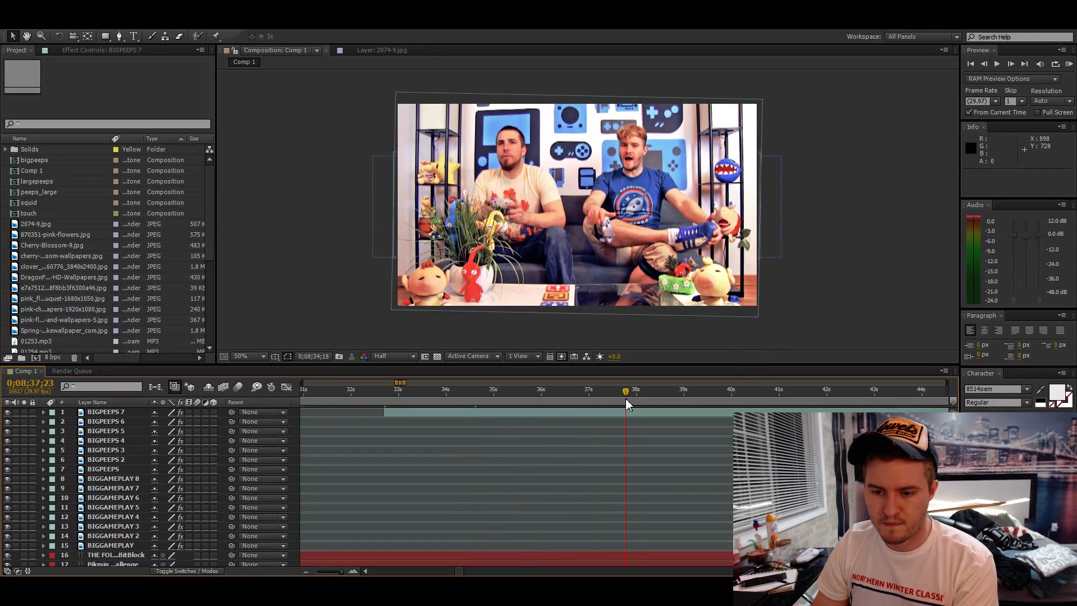
{"action": "left_click", "coordinate": [622, 414]}
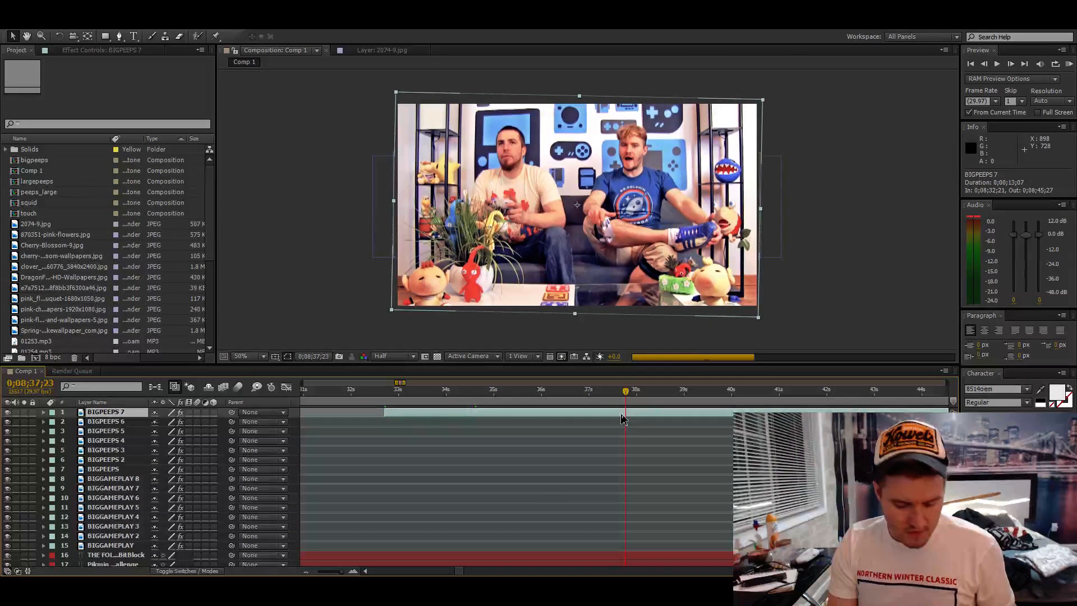
{"action": "key", "text": "alt+bracketright"}
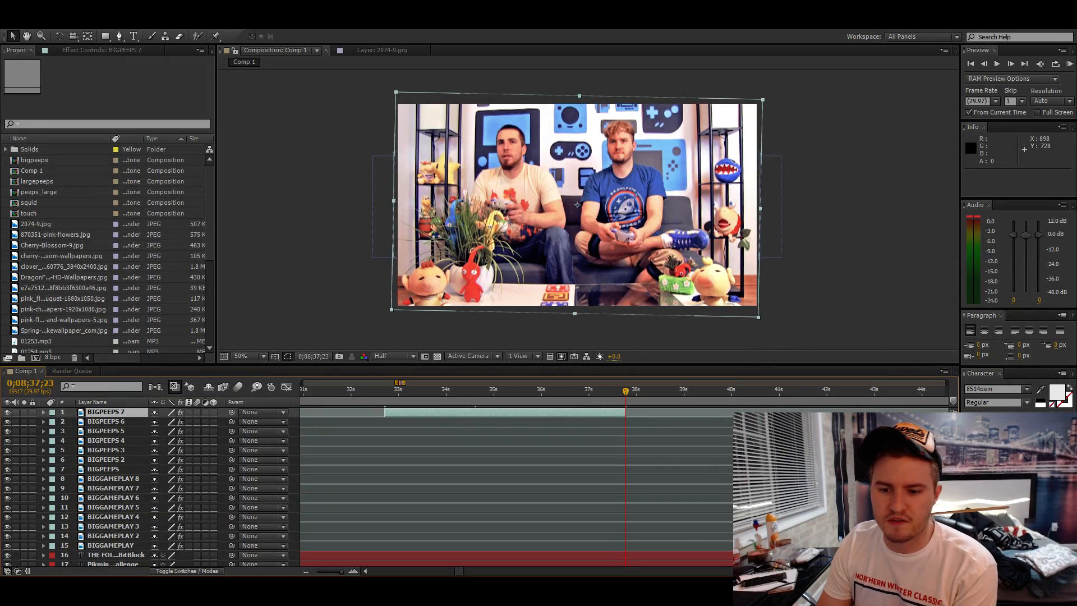
- Preview the audio of the side-by-side section from 0;08;43;21 and move the current time on to 0;08;49;17
{"action": "scroll", "coordinate": [615, 475], "scroll_direction": "right", "scroll_amount": 10}
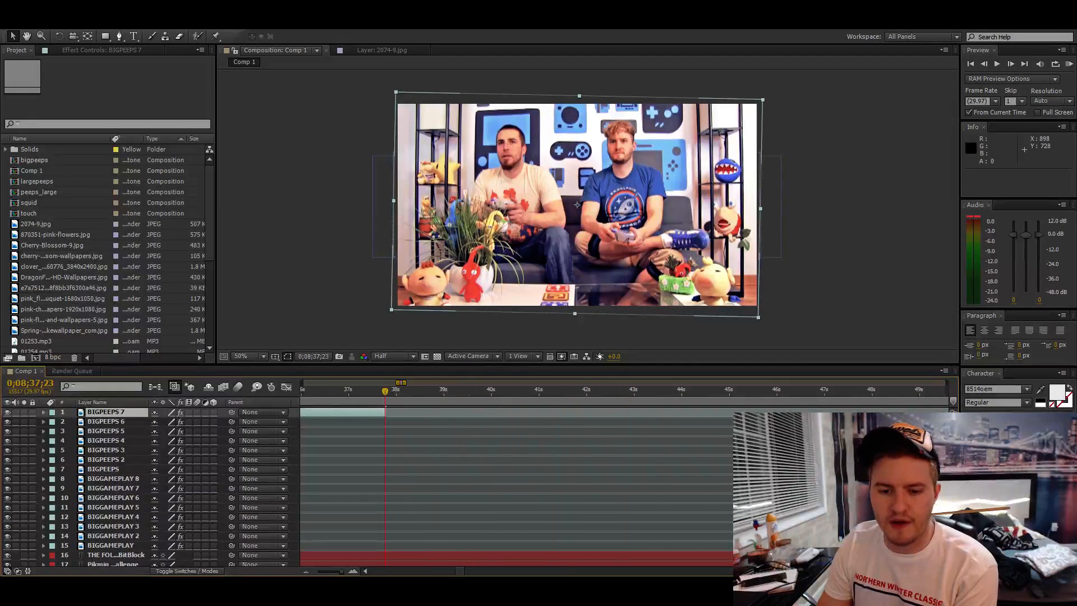
{"action": "left_click", "coordinate": [608, 393]}
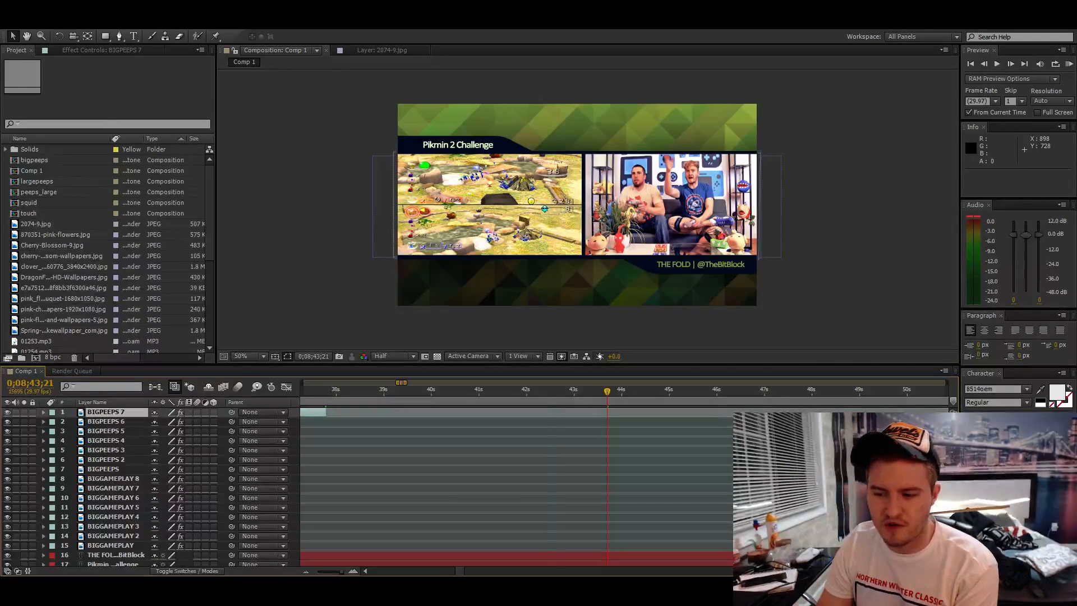
{"action": "scroll", "coordinate": [623, 477], "scroll_direction": "right", "scroll_amount": 4}
{"action": "scroll", "coordinate": [623, 477], "scroll_direction": "right", "scroll_amount": 1}
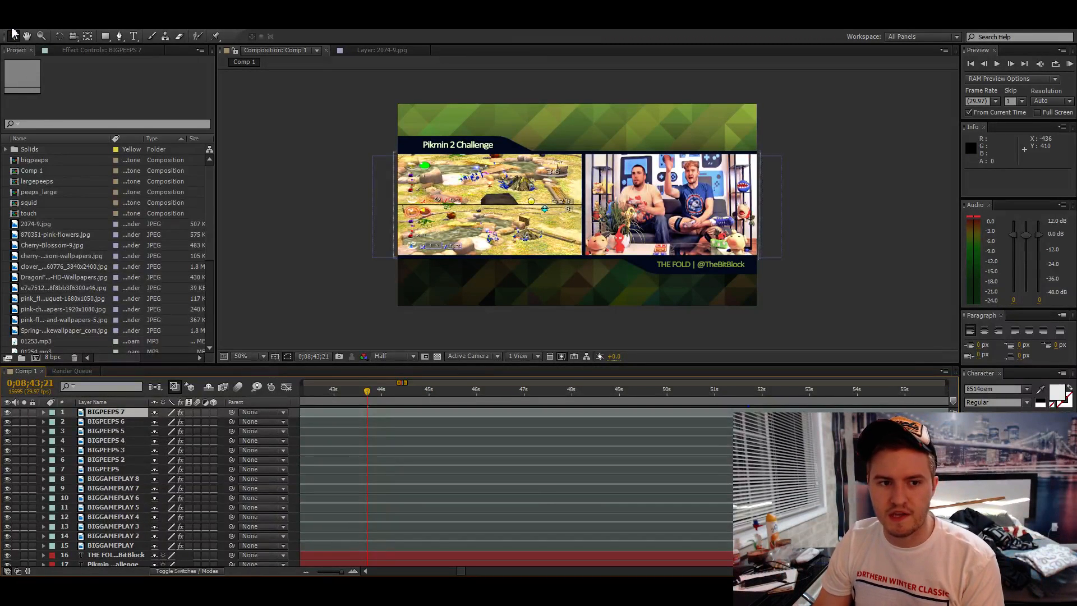
{"action": "key", "text": "KP_Decimal"}
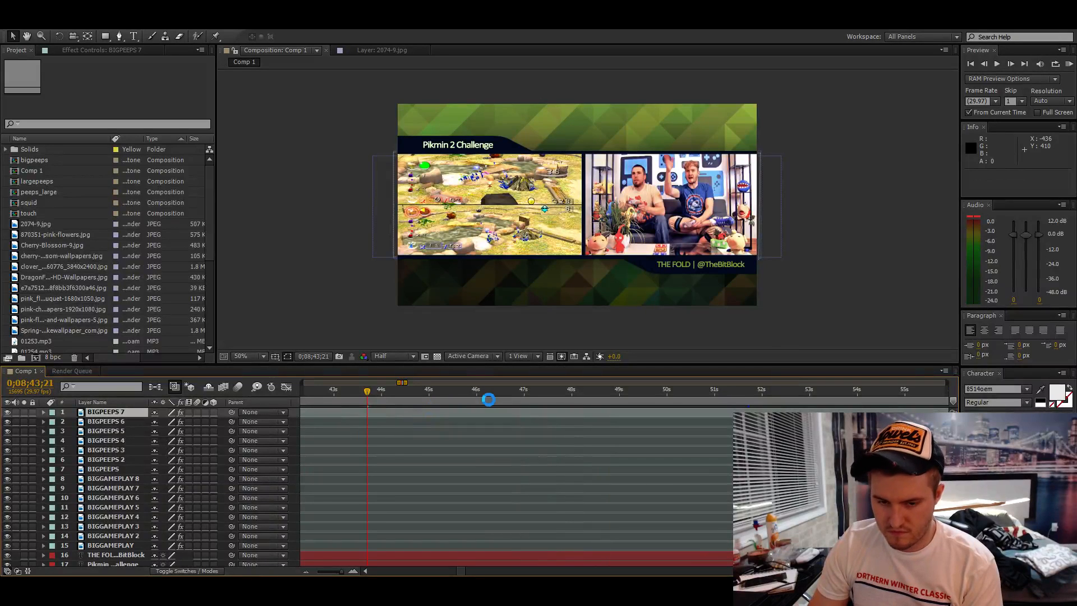
{"action": "left_click", "coordinate": [646, 399]}
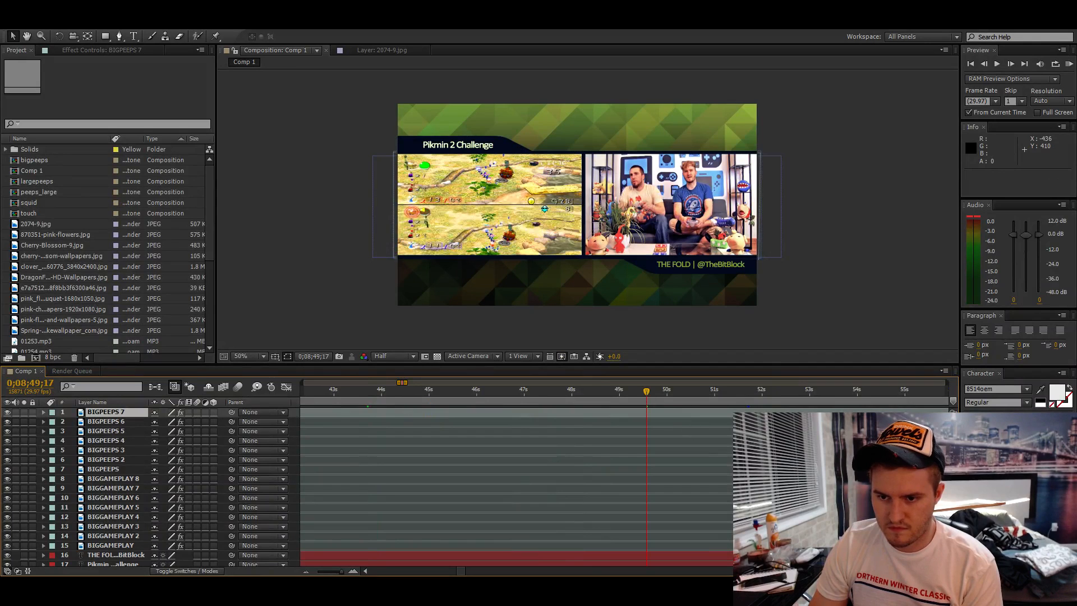
- Preview the audio from 0;08;56;00 and from 0;09;03;13, moving the current time on to 0;09;10;00
{"action": "scroll", "coordinate": [622, 477], "scroll_direction": "right", "scroll_amount": 3}
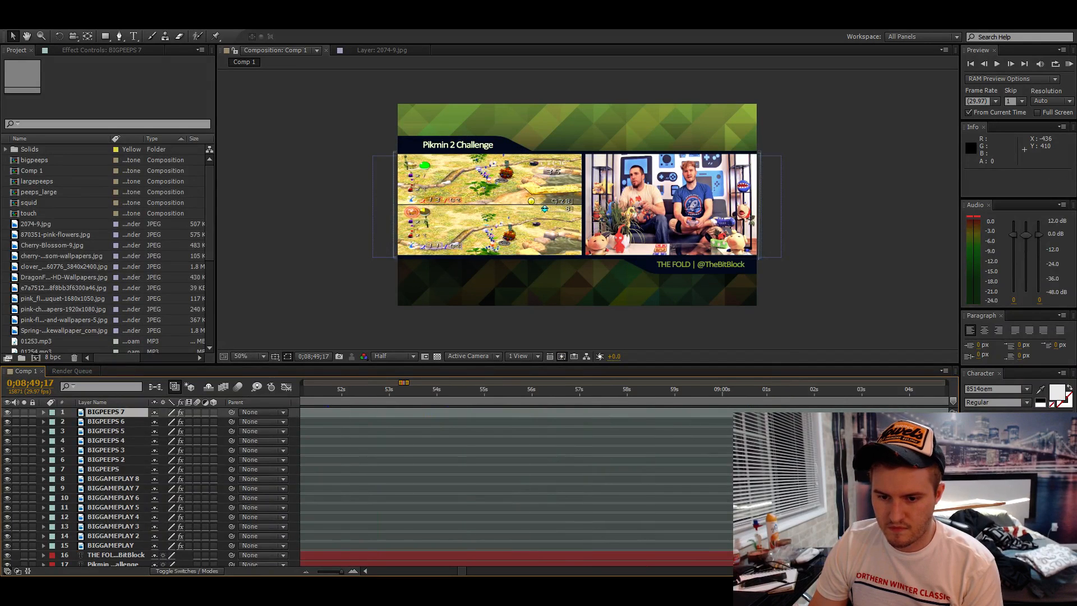
{"action": "left_click", "coordinate": [533, 396]}
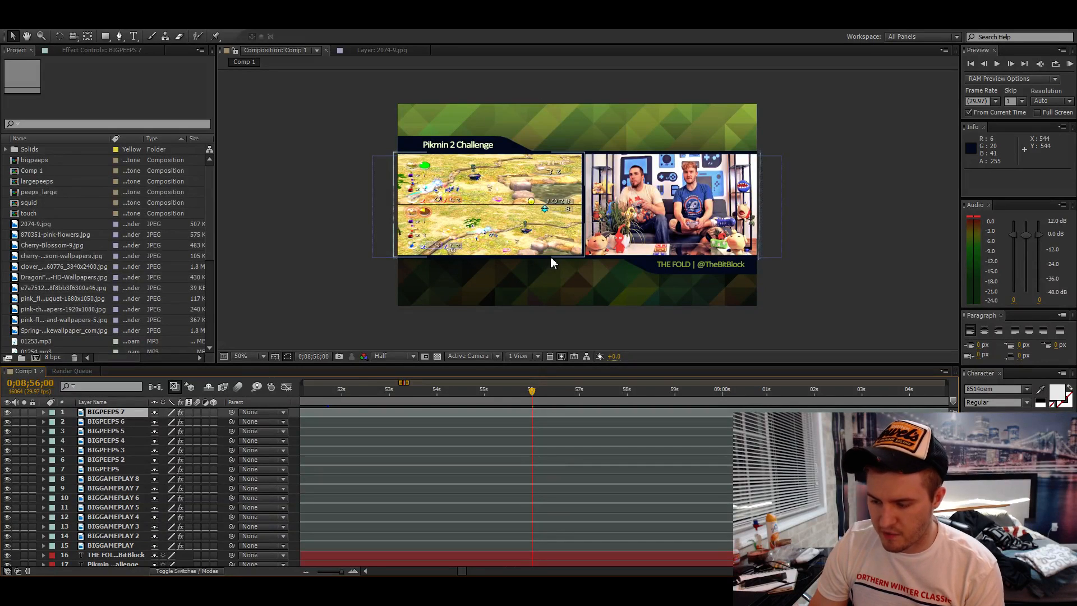
{"action": "key", "text": "KP_Decimal"}
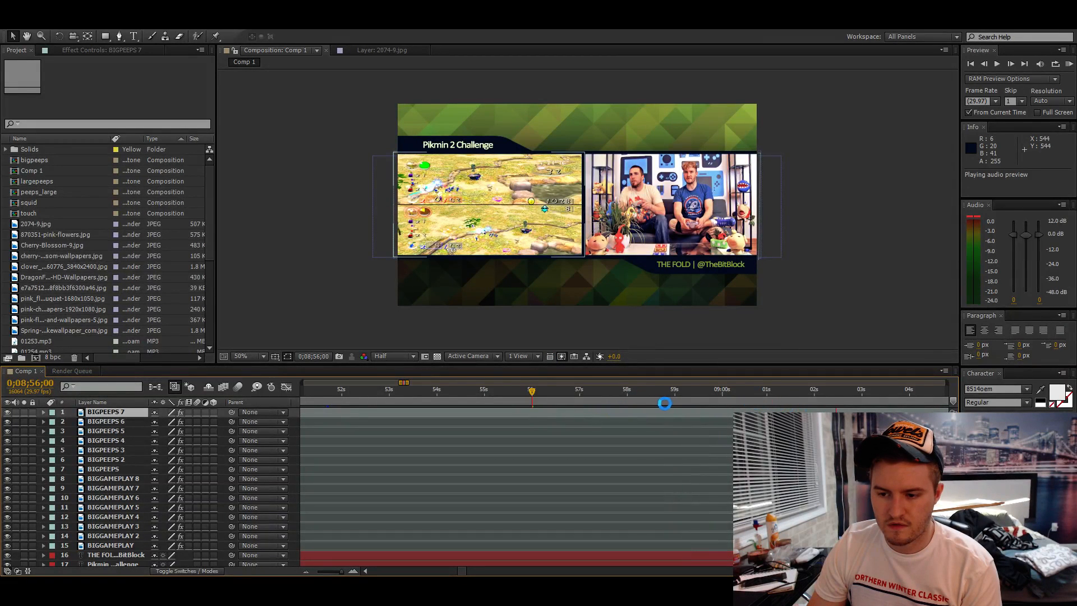
{"action": "left_click", "coordinate": [882, 396]}
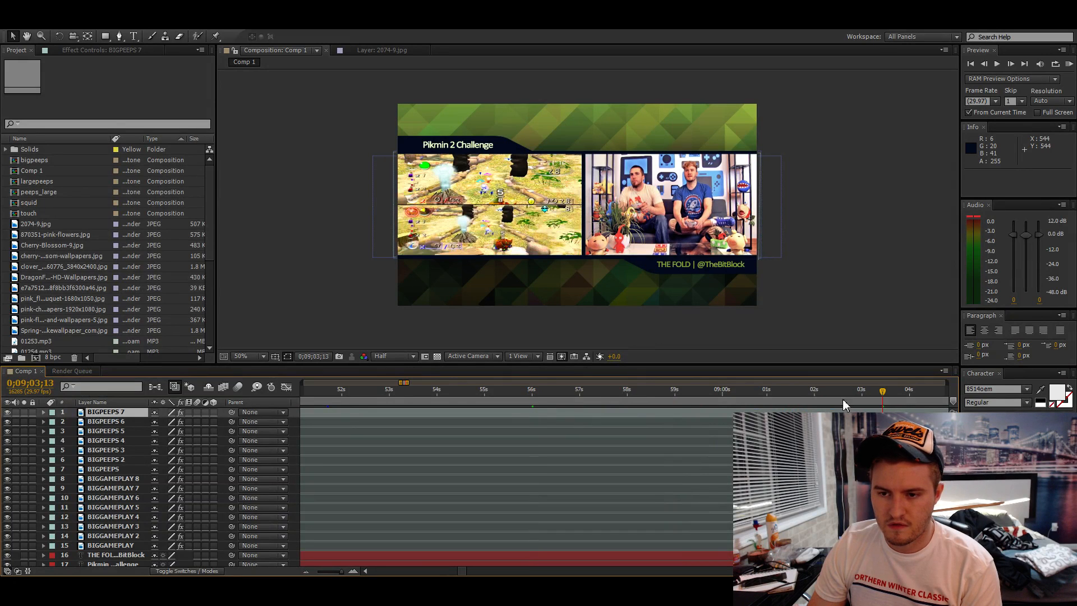
{"action": "key", "text": "KP_Decimal"}
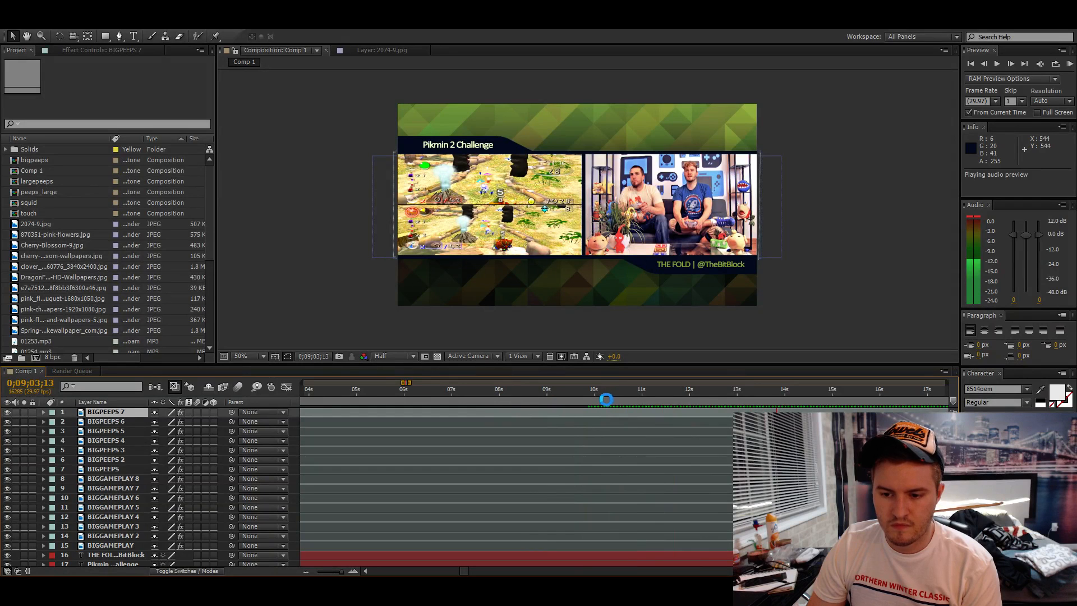
{"action": "left_click", "coordinate": [594, 403]}
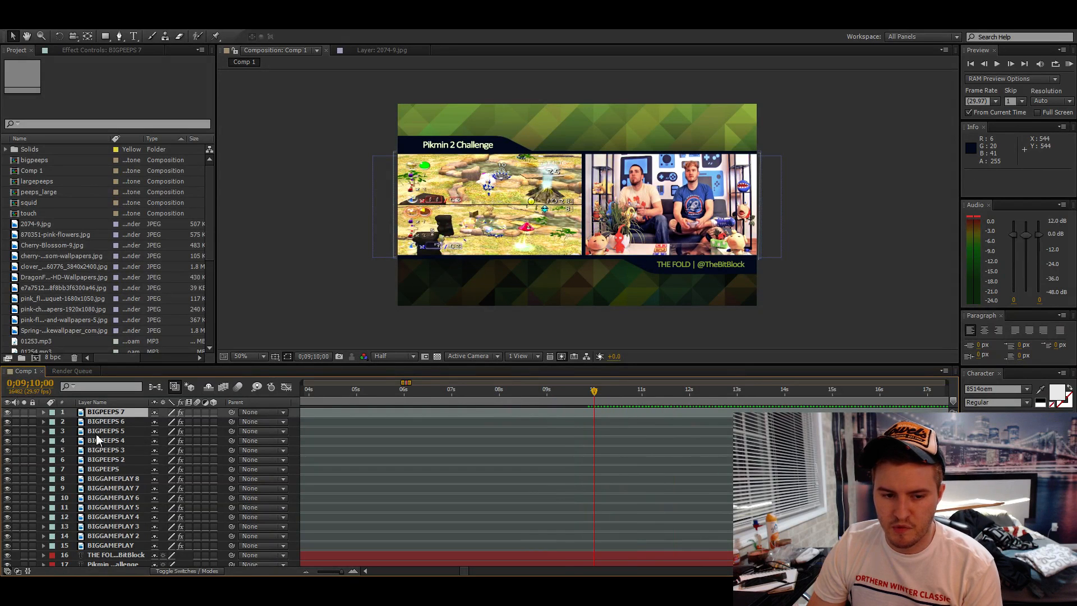
- Duplicate the BIGGAMEPLAY 8 layer and set the copy to run from 0;09;10;00 to 0;09;24;06
{"action": "left_click", "coordinate": [121, 482]}
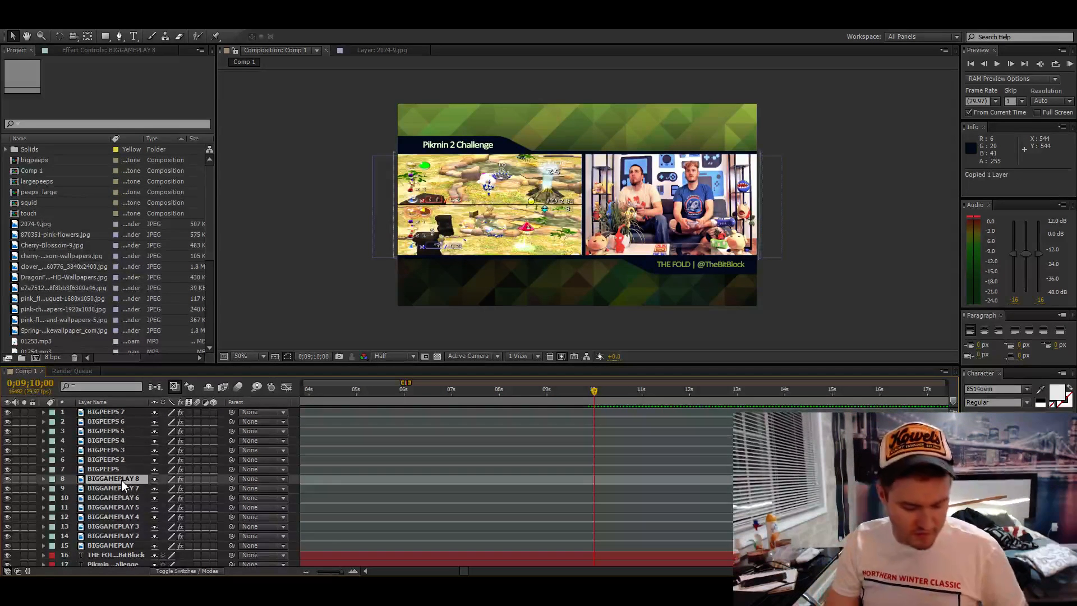
{"action": "key", "text": "ctrl+d"}
{"action": "key", "text": "alt+bracketright"}
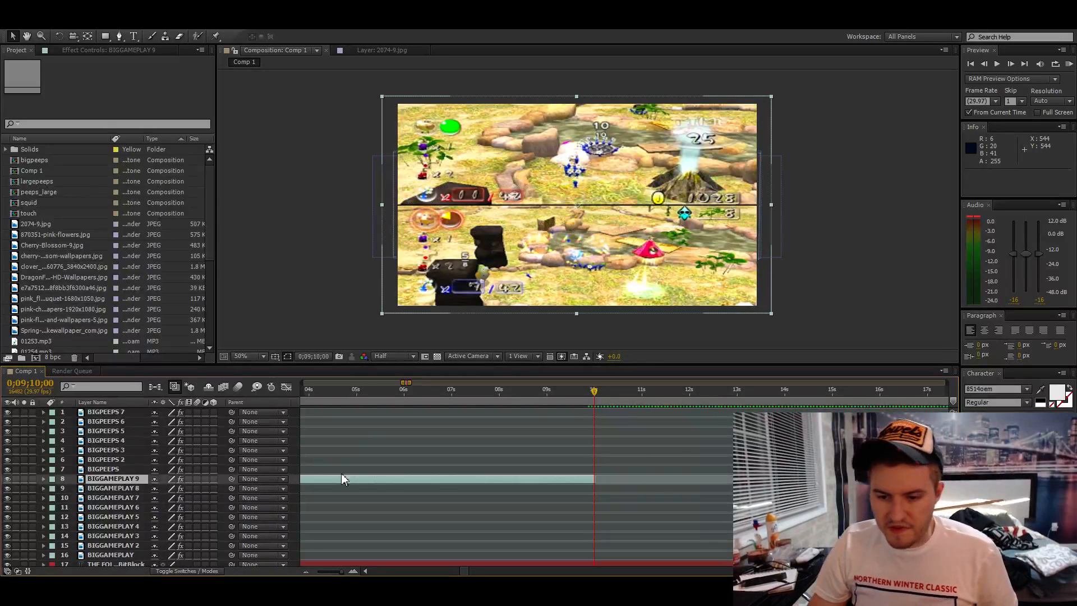
{"action": "left_click_drag", "start_coordinate": [600, 481], "coordinate": [914, 481]}
{"action": "key", "text": "d"}
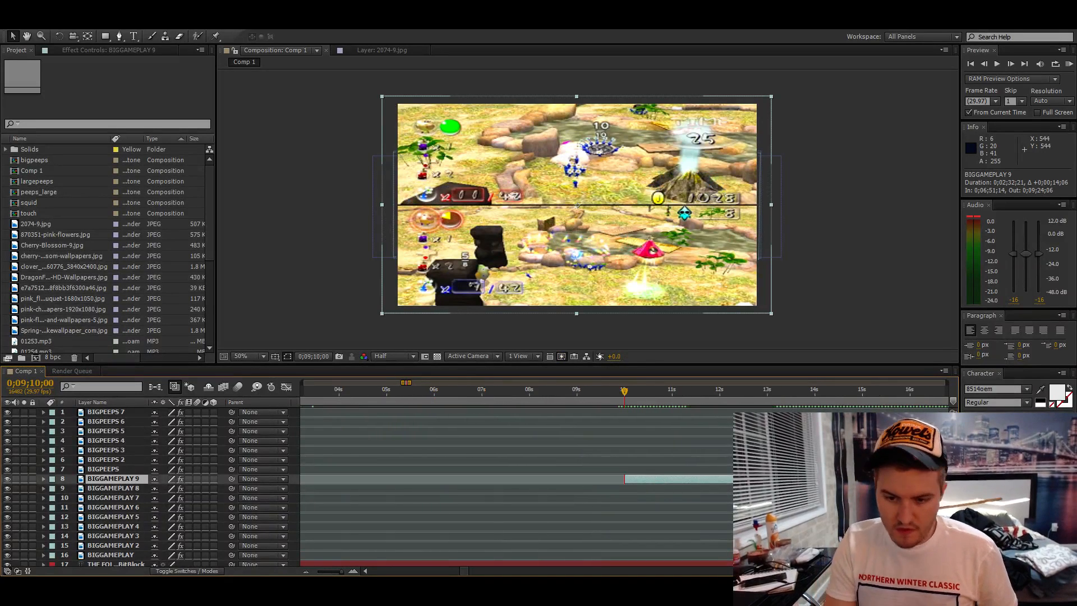
- Preview the audio of the full-screen gameplay from 0;09;10;00 and from 0;09;19;04, moving the current time on to 0;09;20;12
{"action": "scroll", "coordinate": [628, 481], "scroll_direction": "right", "scroll_amount": 5}
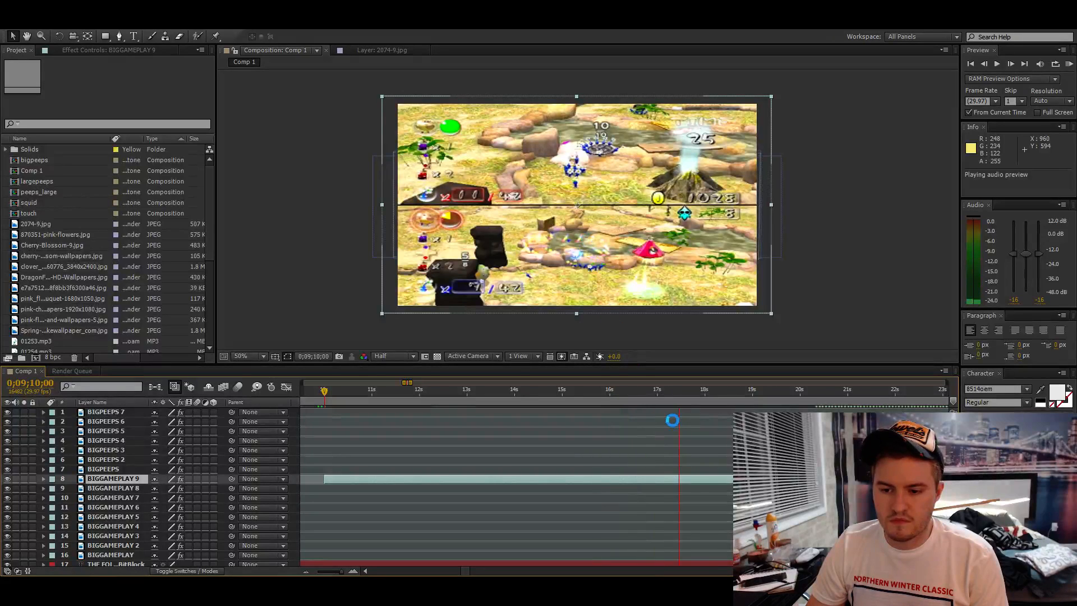
{"action": "left_click", "coordinate": [759, 396]}
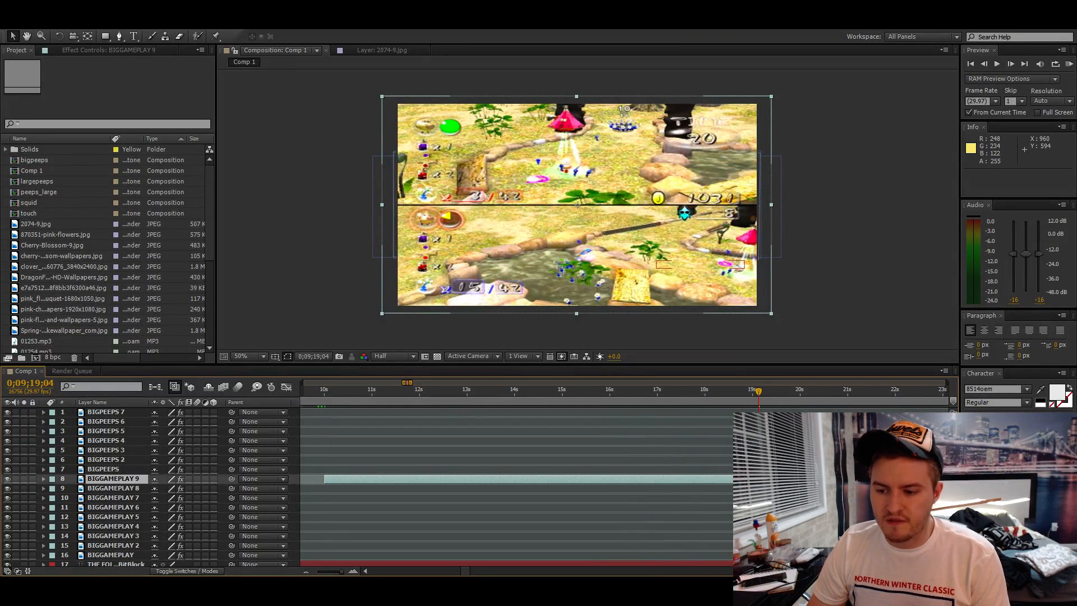
{"action": "scroll", "coordinate": [516, 477], "scroll_direction": "right", "scroll_amount": 5}
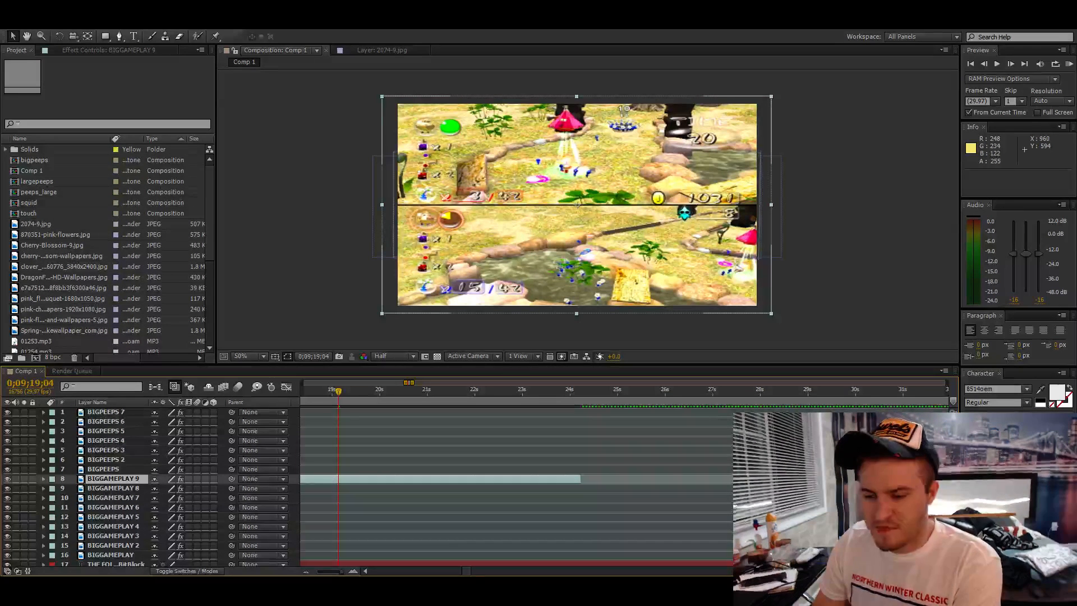
{"action": "scroll", "coordinate": [626, 482], "scroll_direction": "right", "scroll_amount": 1}
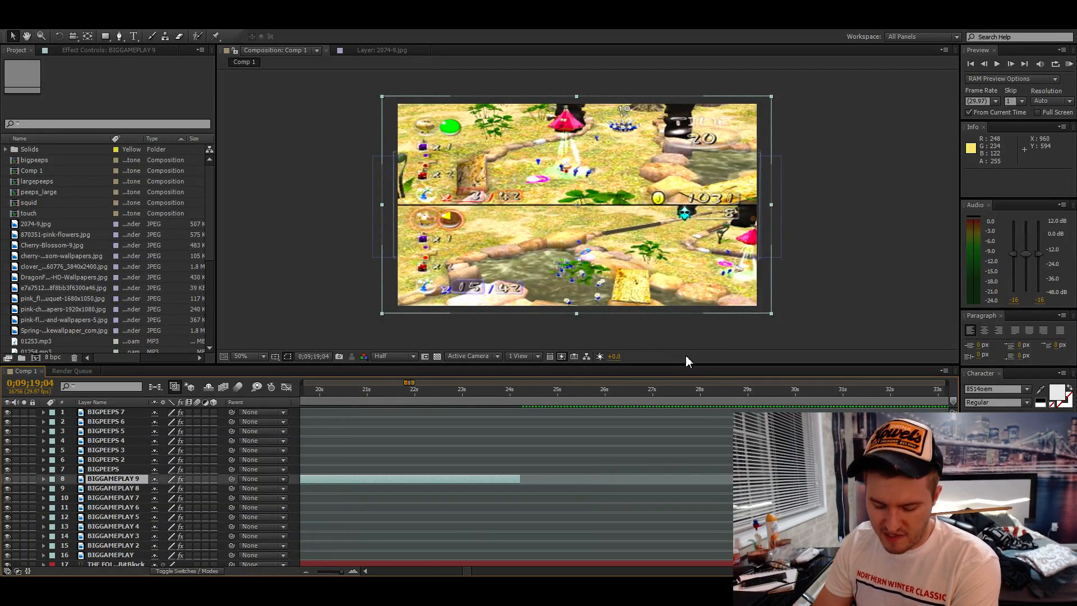
{"action": "key", "text": "KP_Decimal"}
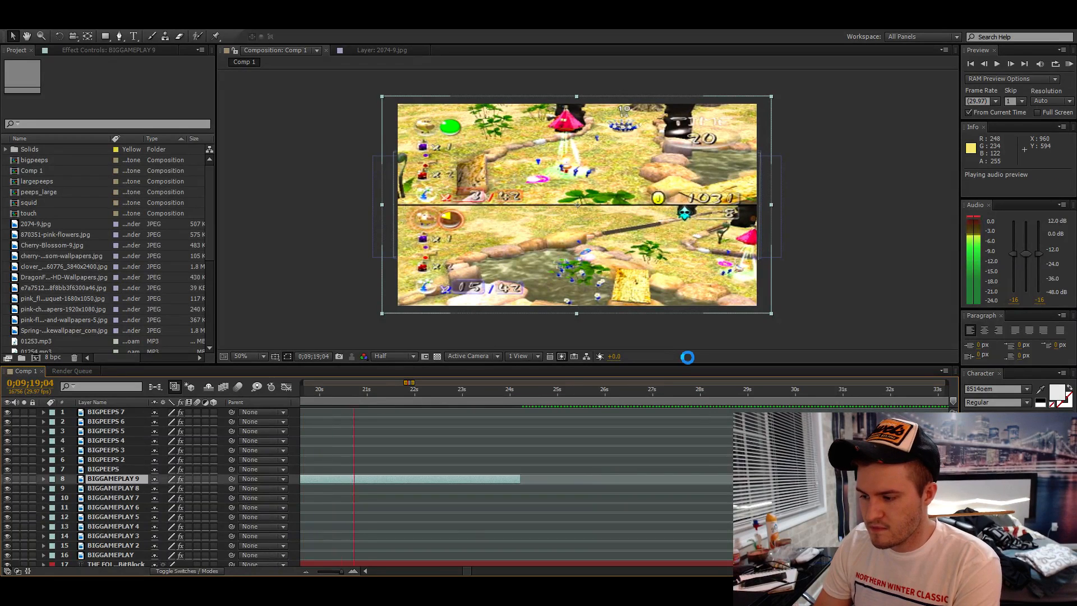
{"action": "left_click", "coordinate": [338, 400]}
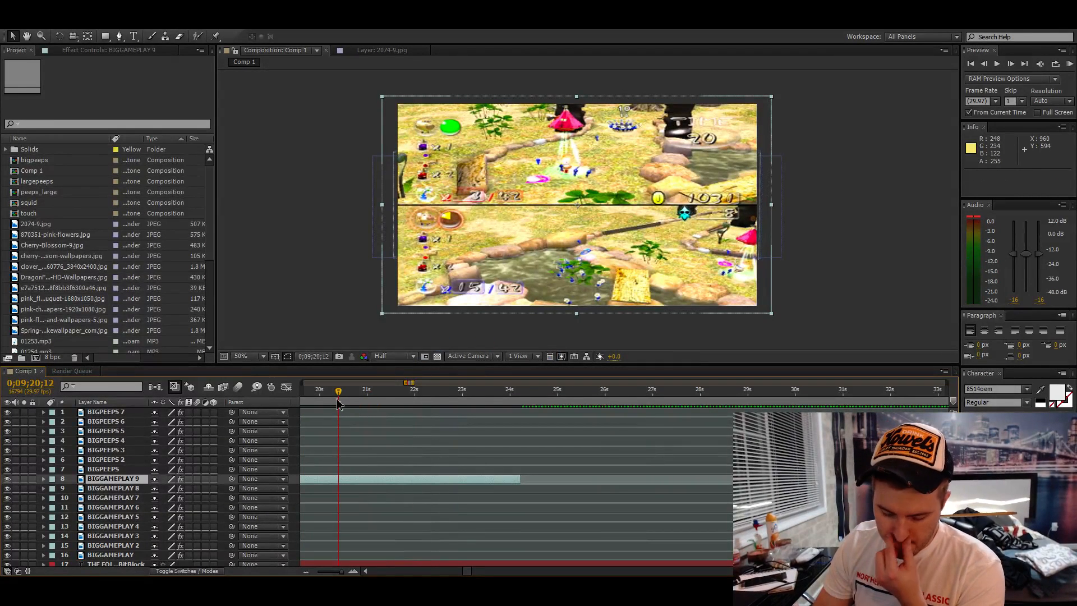